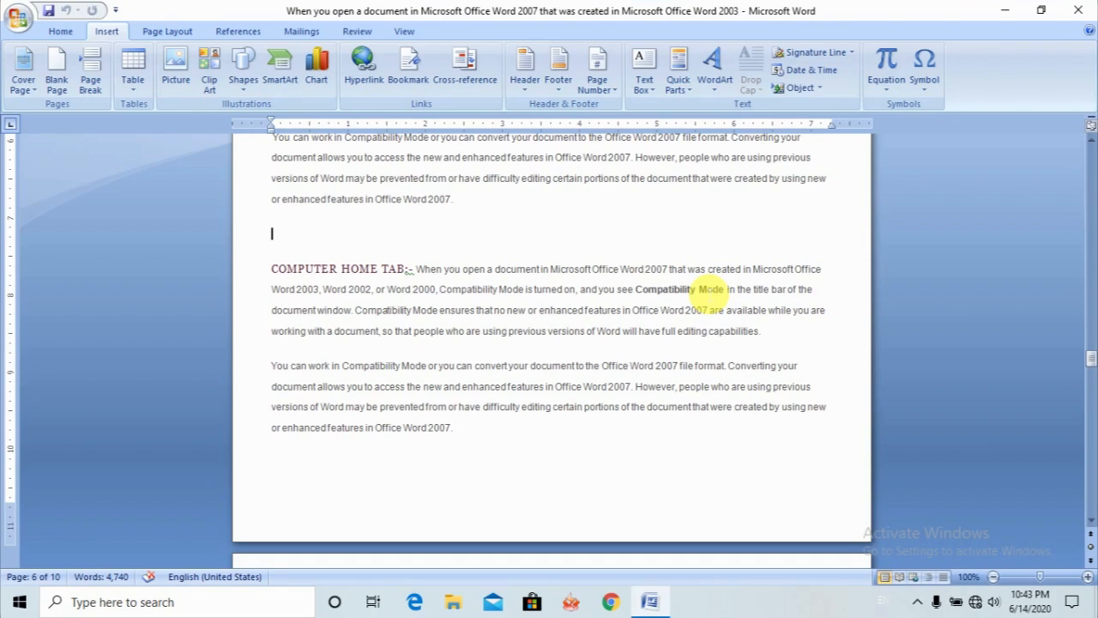
click(302, 239)
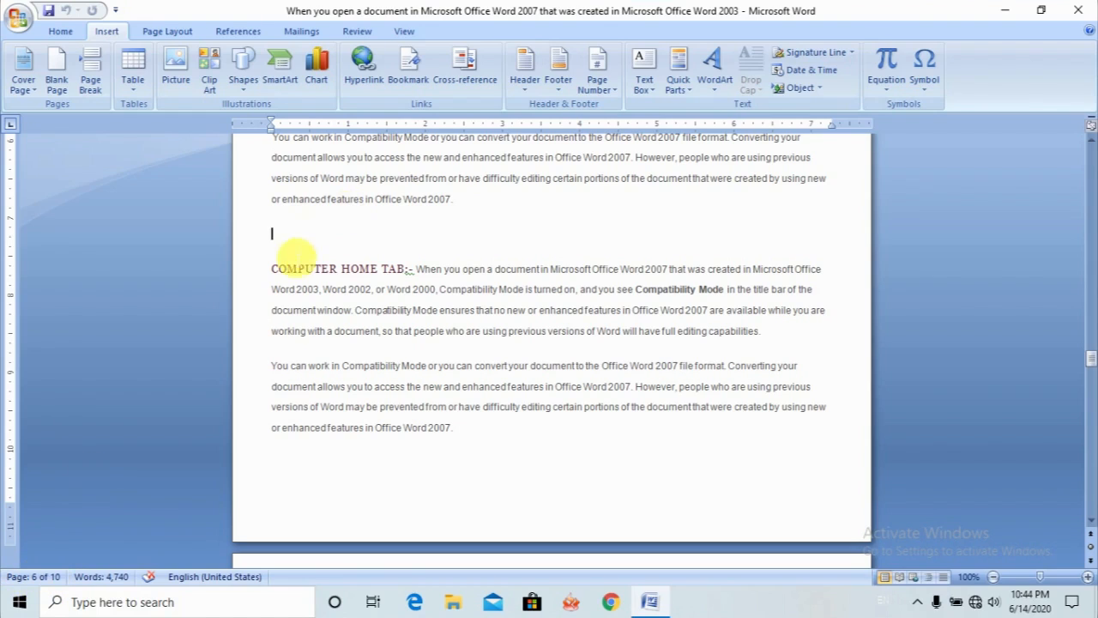
click(295, 248)
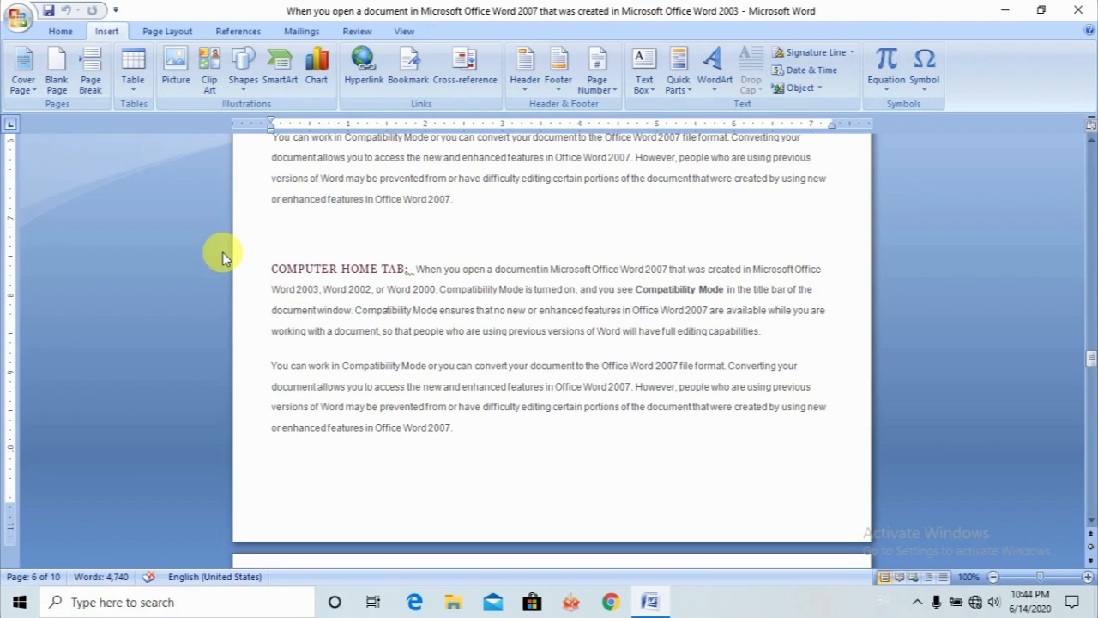
click(68, 33)
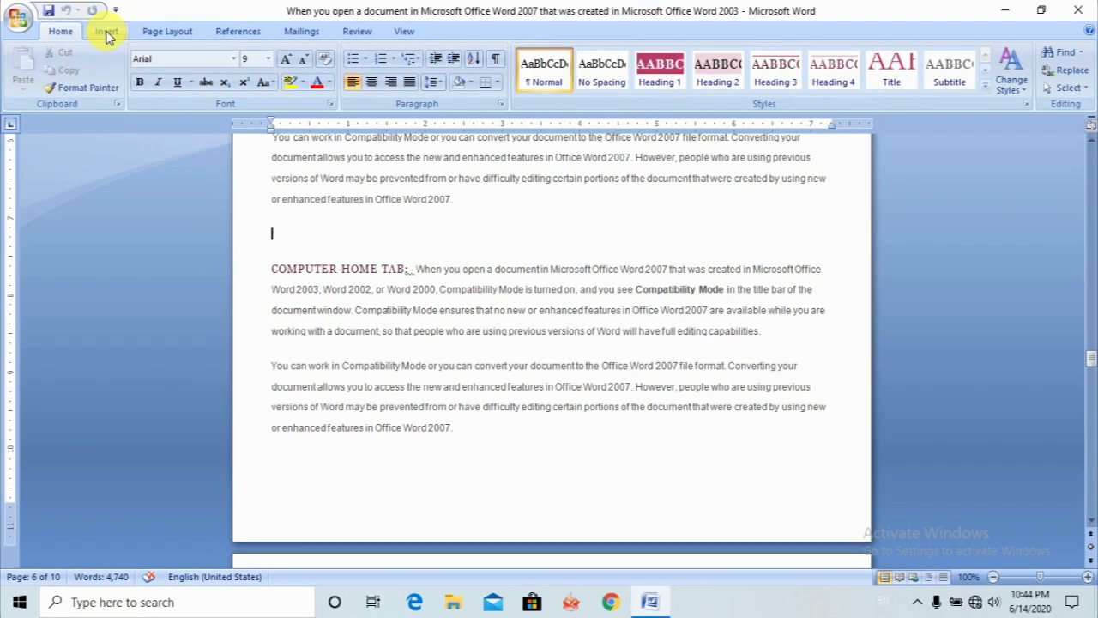
- Insert the built-in Exposure cover page at the start of the document
click(106, 33)
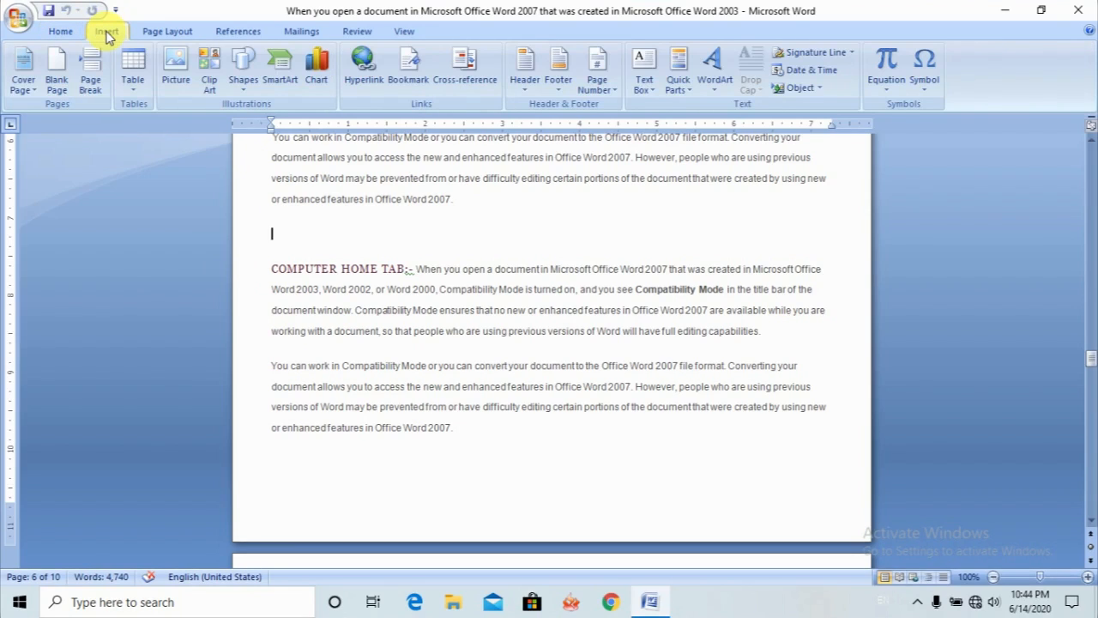
click(36, 88)
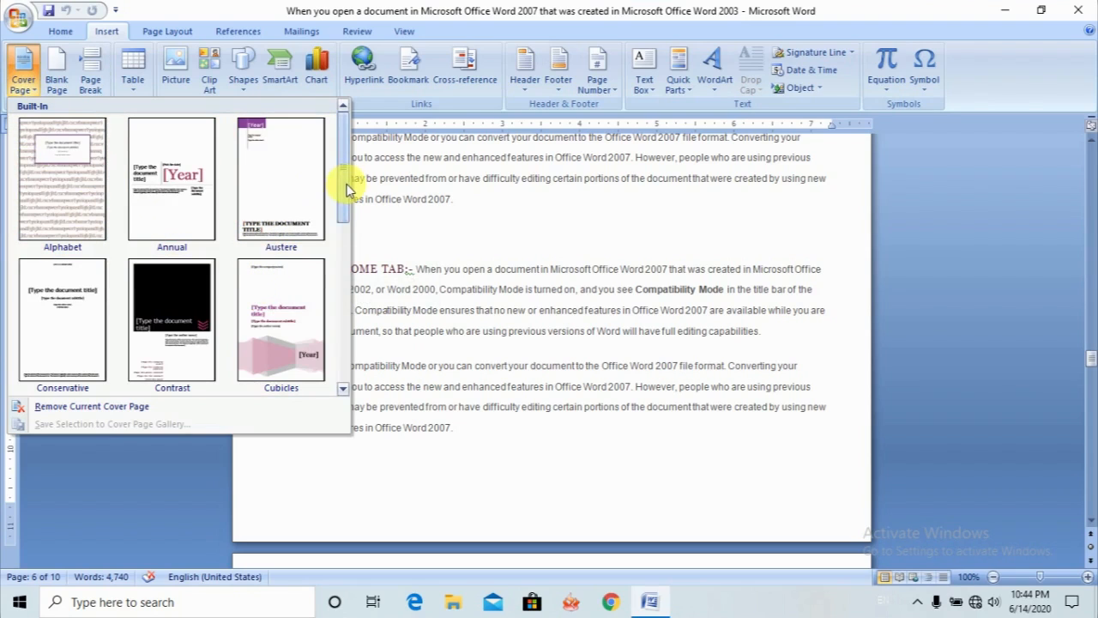
drag(343, 178, 337, 258)
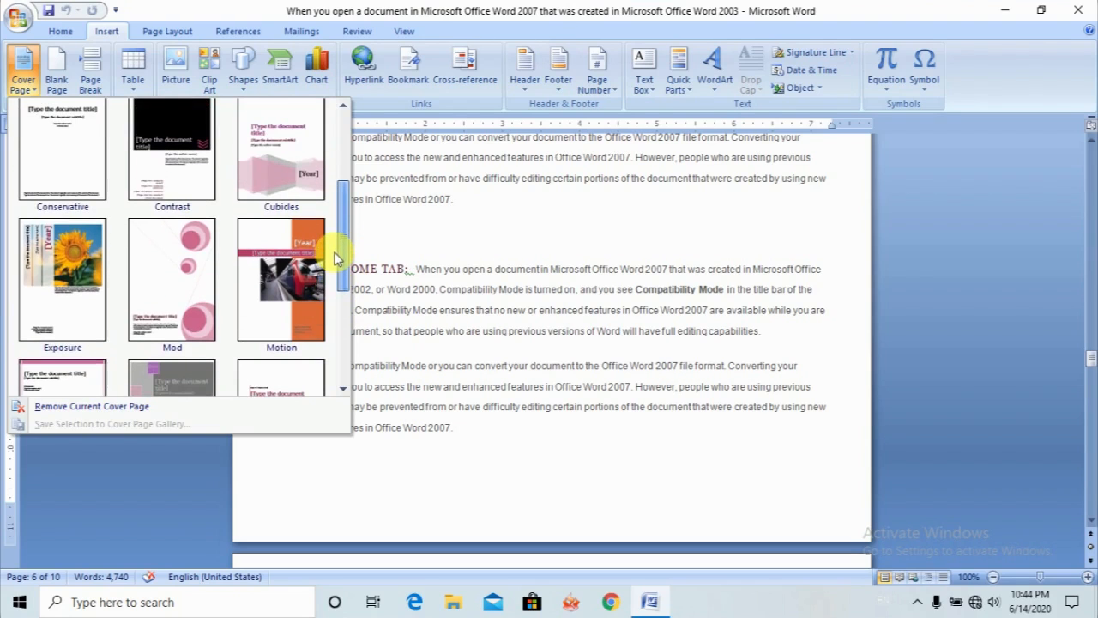
click(73, 271)
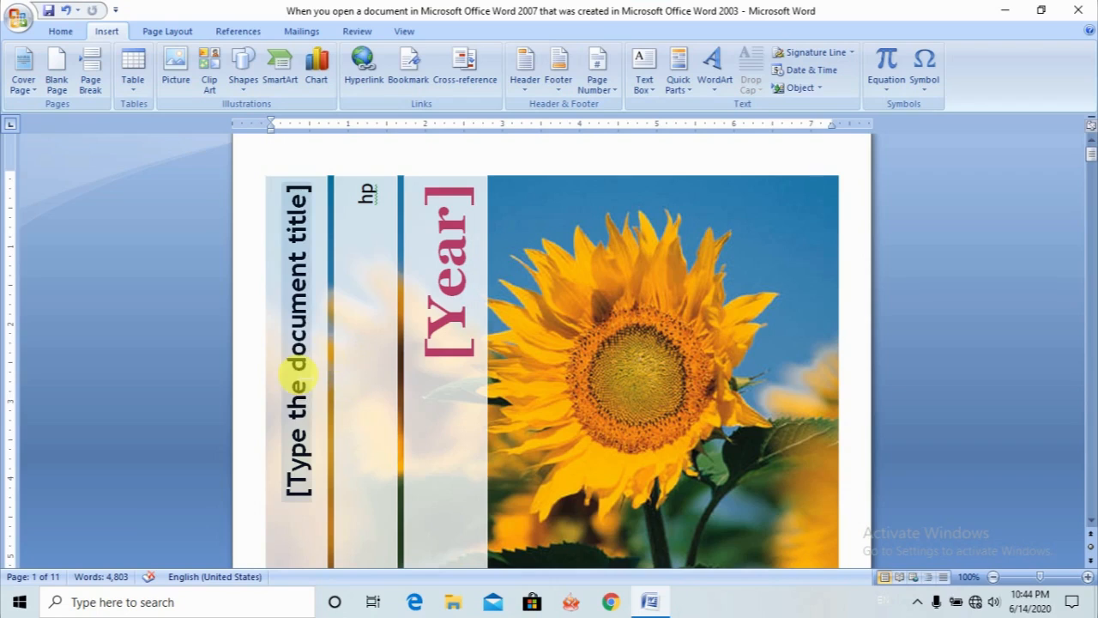
- Fill in the cover page title as "Computer" and the year as "2020"
click(304, 400)
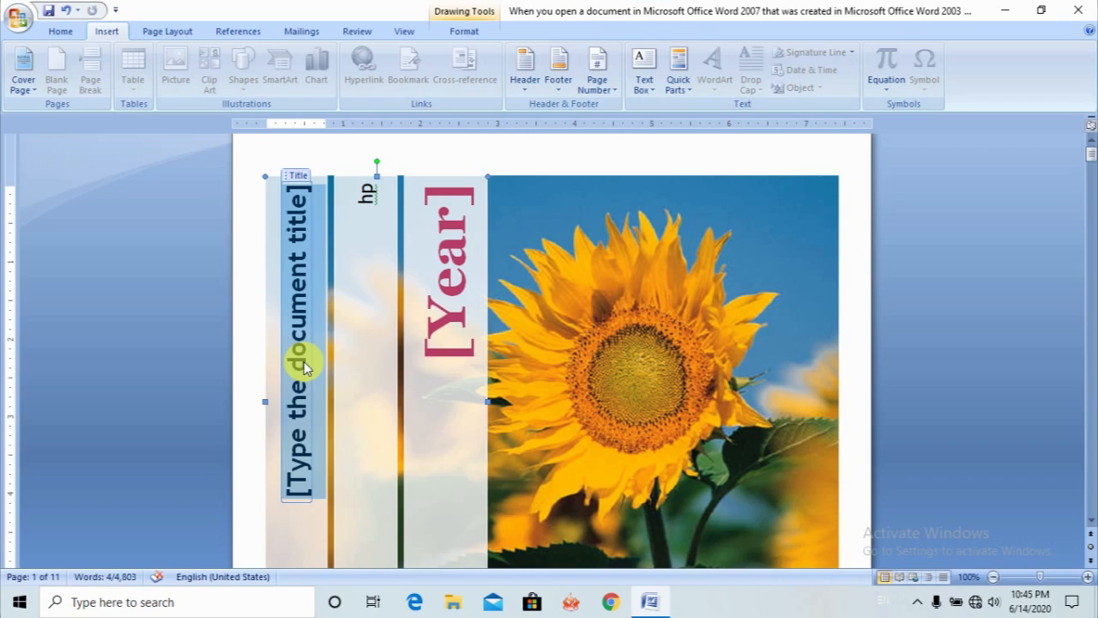
text(Co)
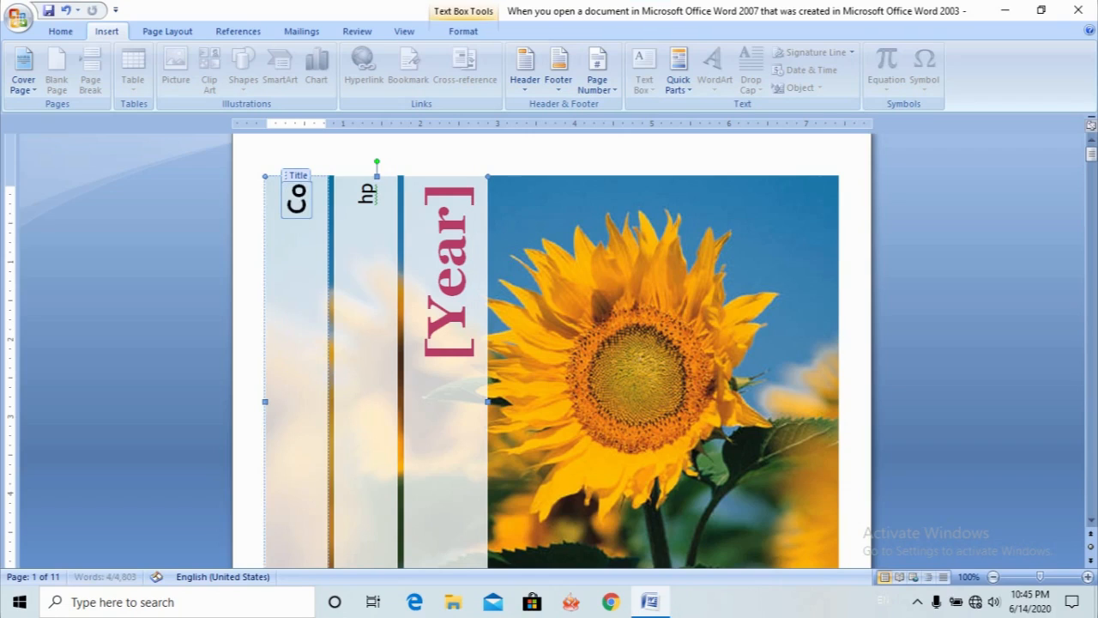
text(mputer)
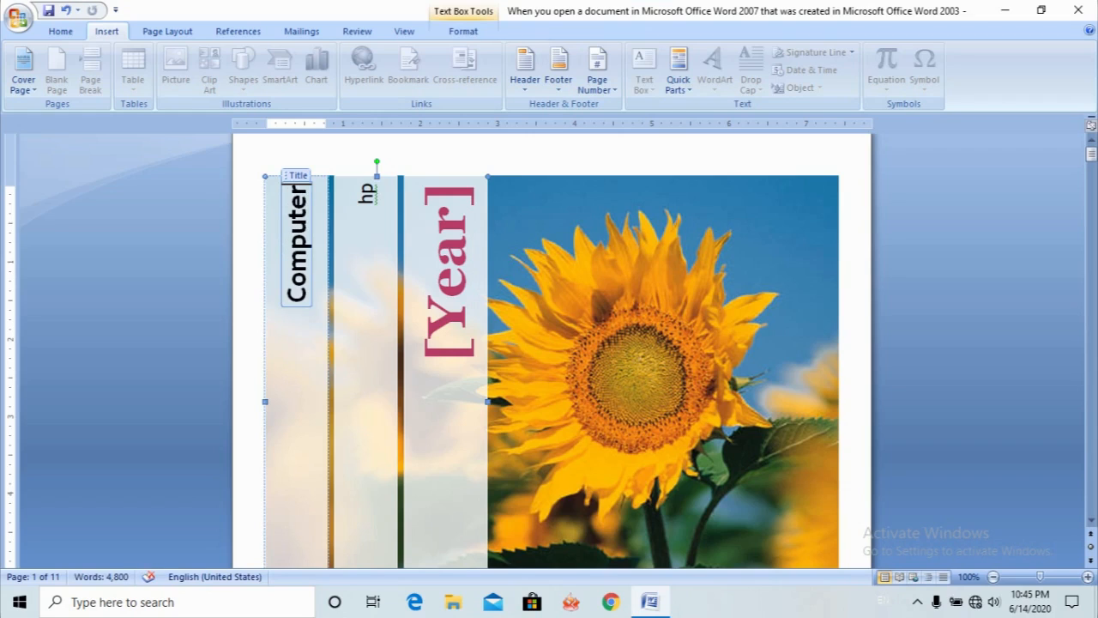
click(455, 279)
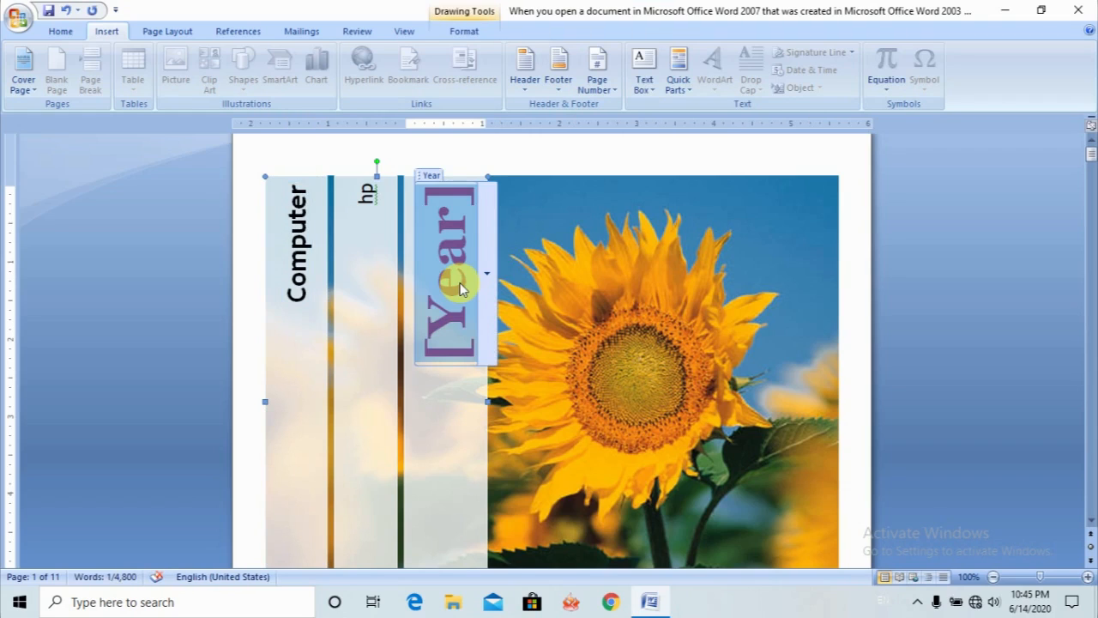
text(2020)
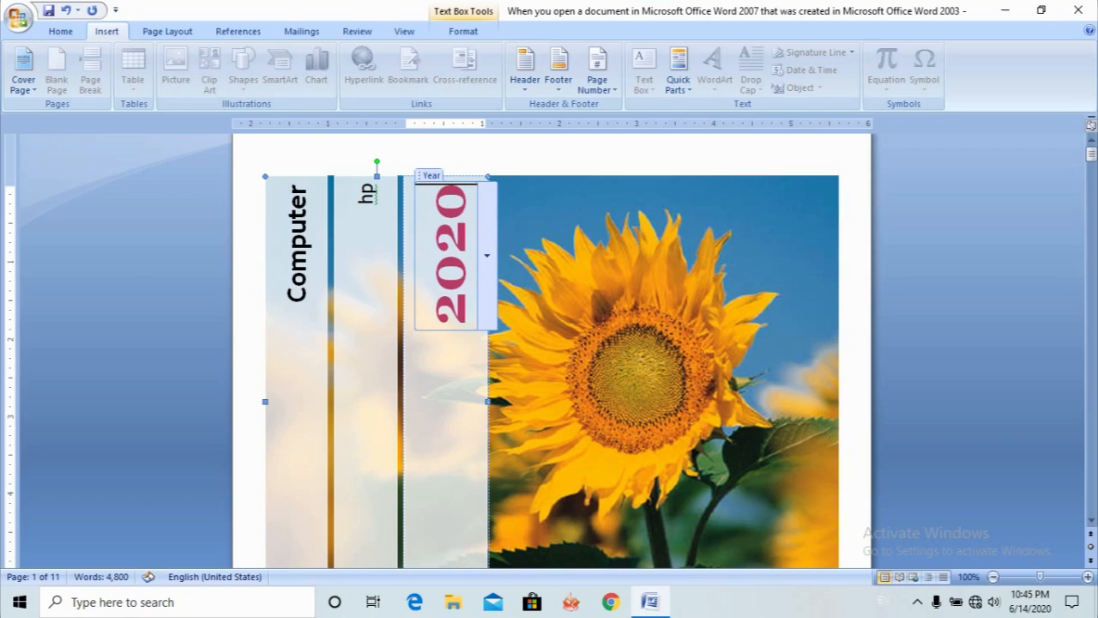
click(499, 372)
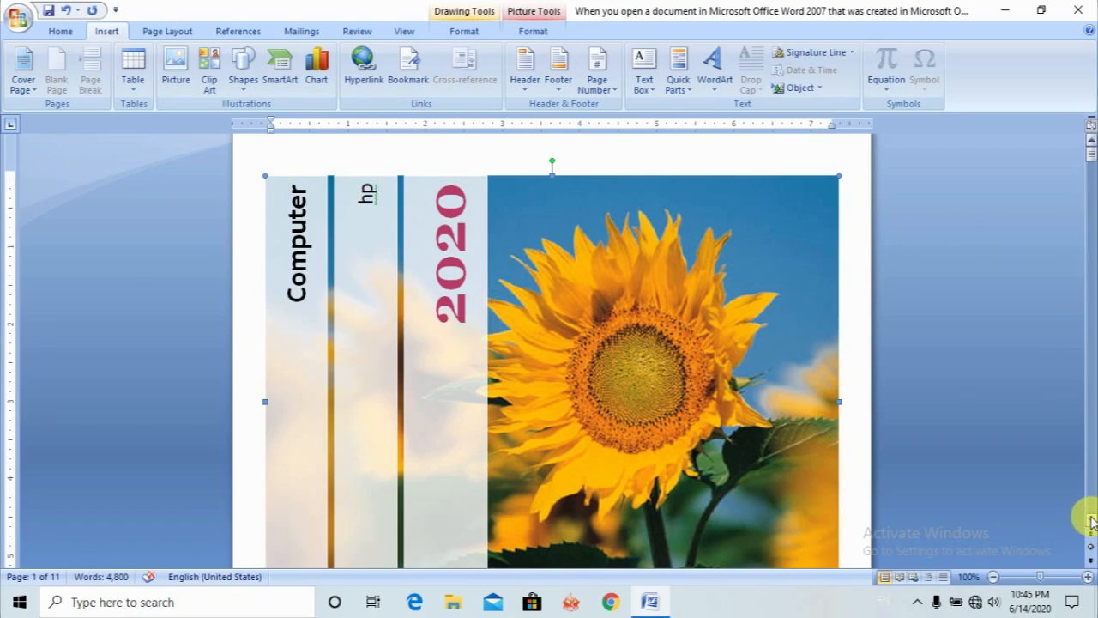
- Examine the abstract, company name, address, phone and fax placeholders on the lower part of the cover page
scroll(1093, 522, down, 4)
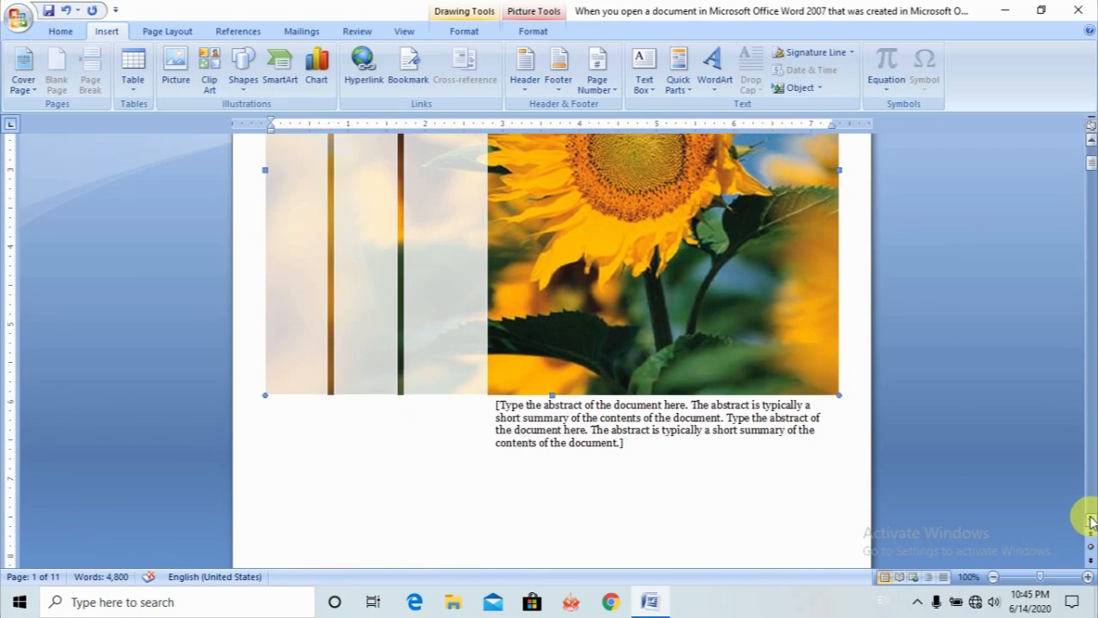
click(610, 441)
scroll(610, 444, down, 3)
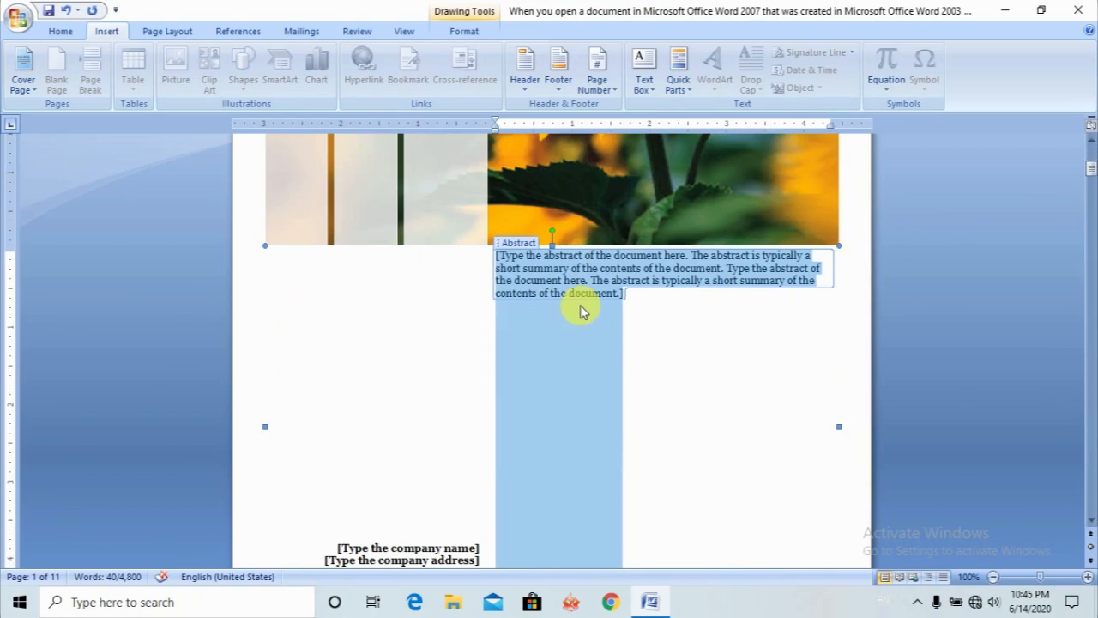
click(453, 547)
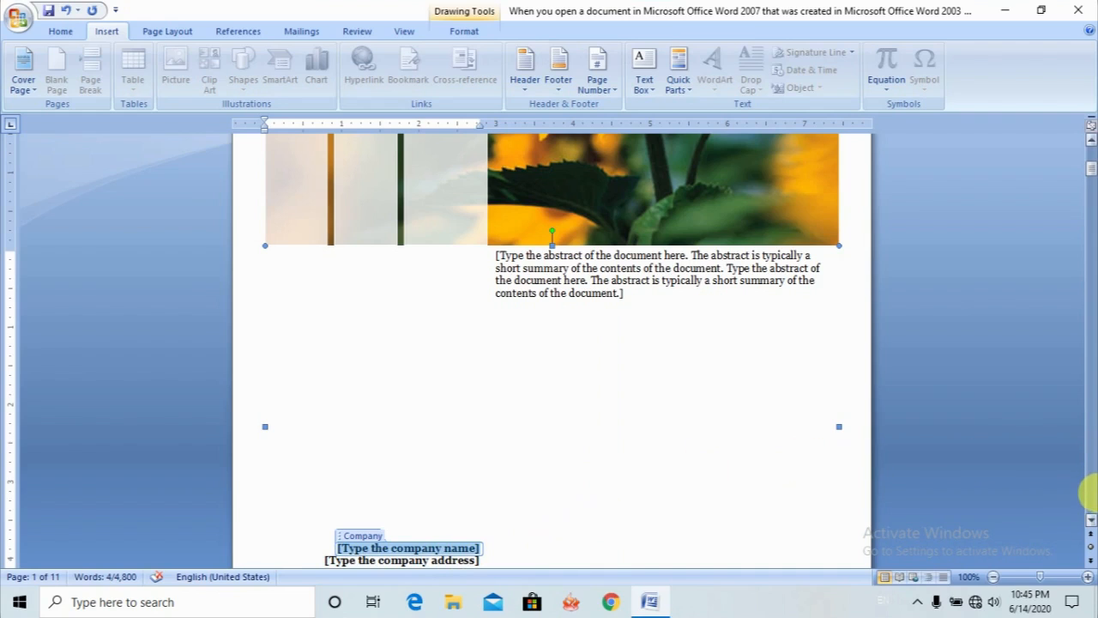
click(1088, 521)
click(1091, 523)
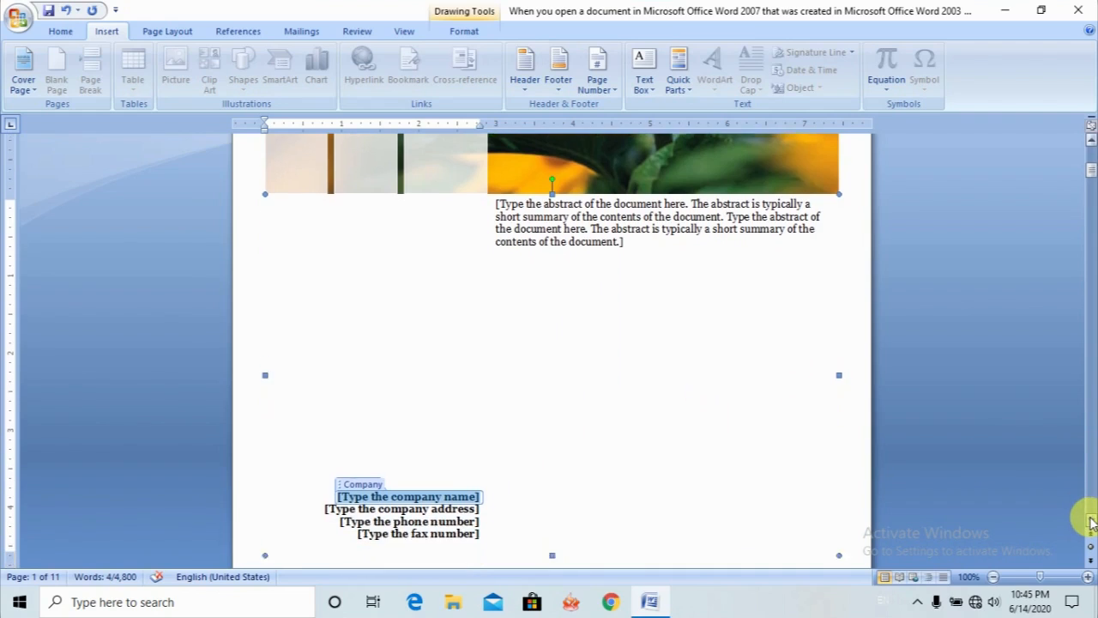
click(1091, 522)
click(1092, 523)
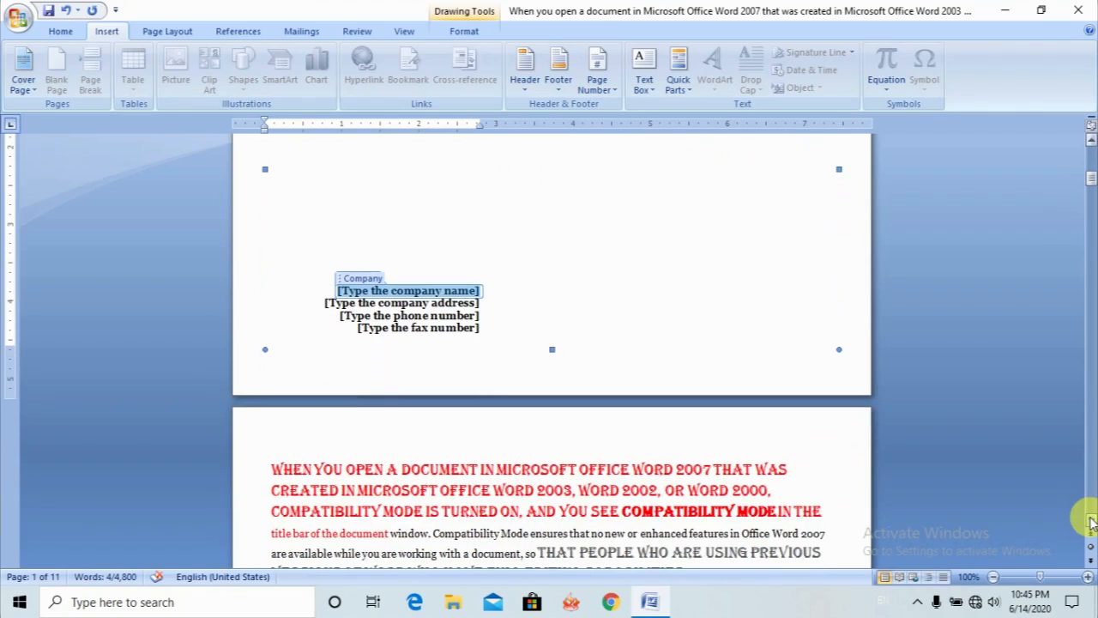
click(828, 346)
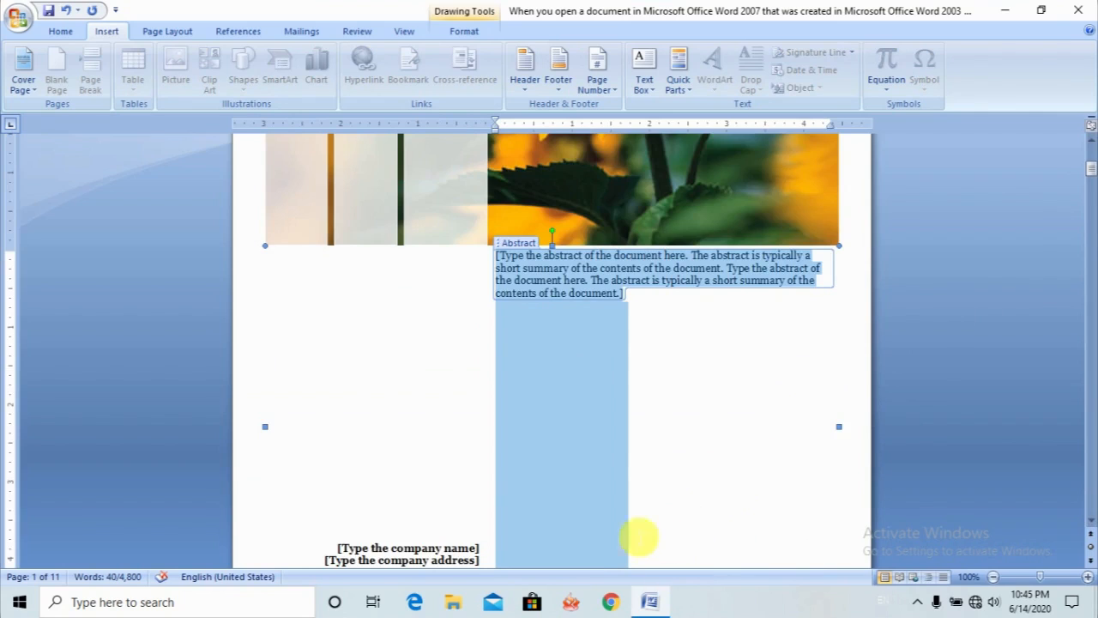
click(313, 385)
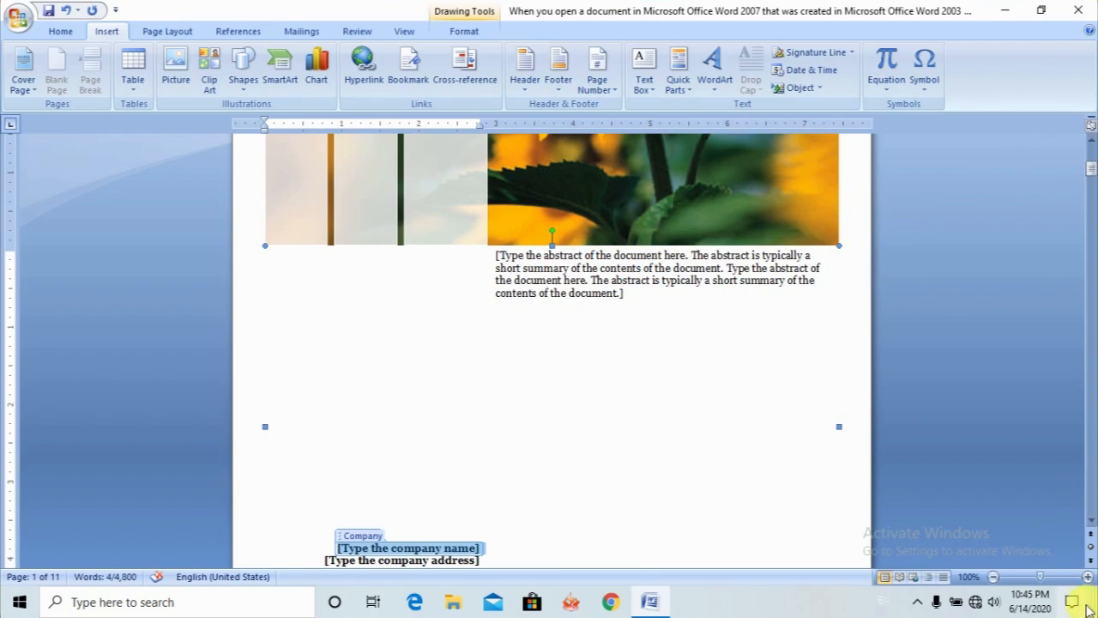
- Add an empty bullet after the small-text arrow-bulleted paragraph on page 2, and insert a blank page at that point
click(1091, 521)
click(1091, 521)
drag(1092, 523, 1091, 523)
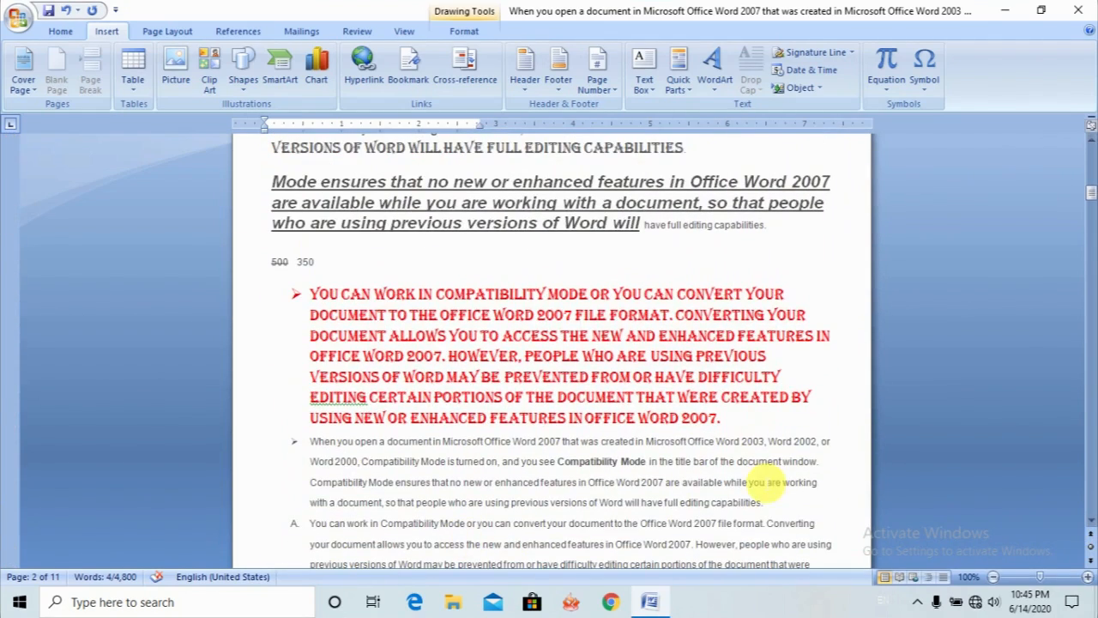
click(775, 506)
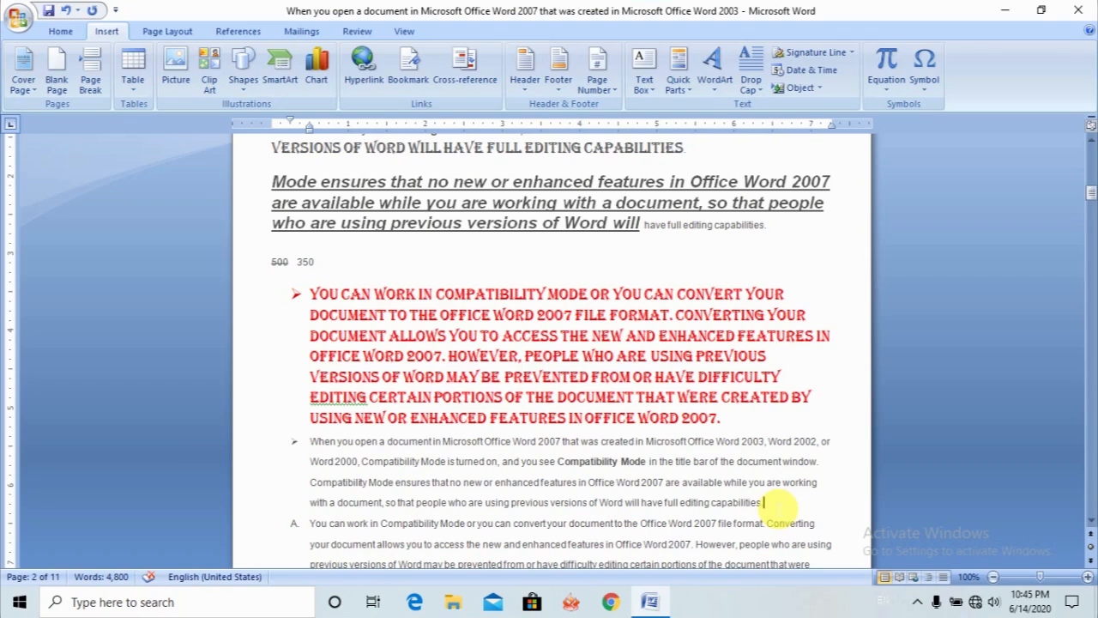
key(Return)
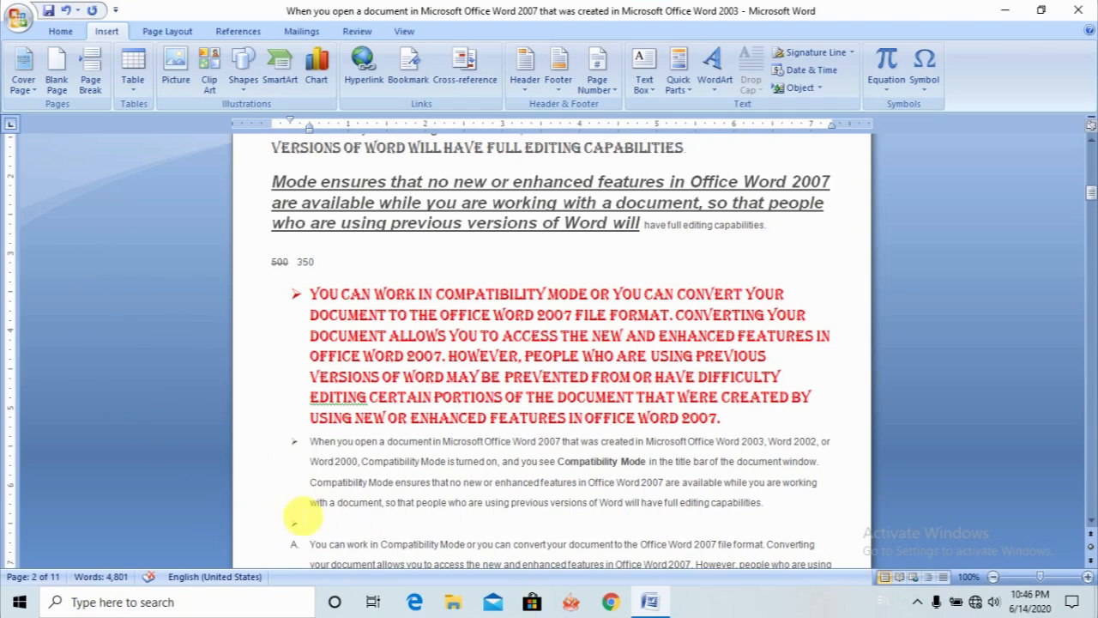
click(56, 77)
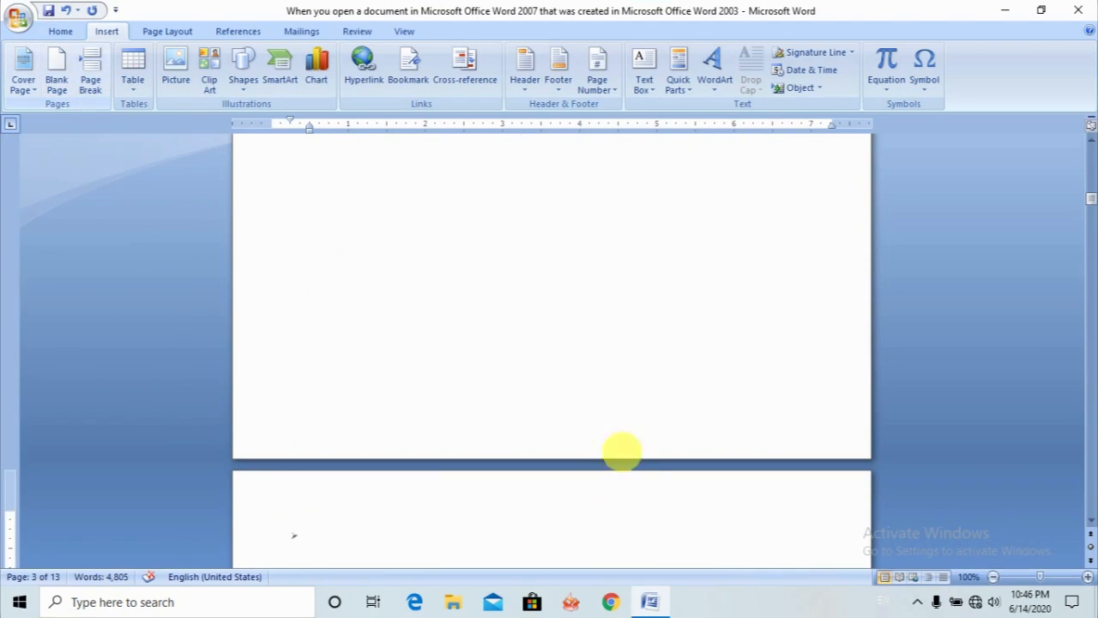
- Review the inserted blank page and how the text before and after it is split across the neighbouring pages
click(1088, 140)
click(1089, 140)
click(1088, 140)
click(1089, 139)
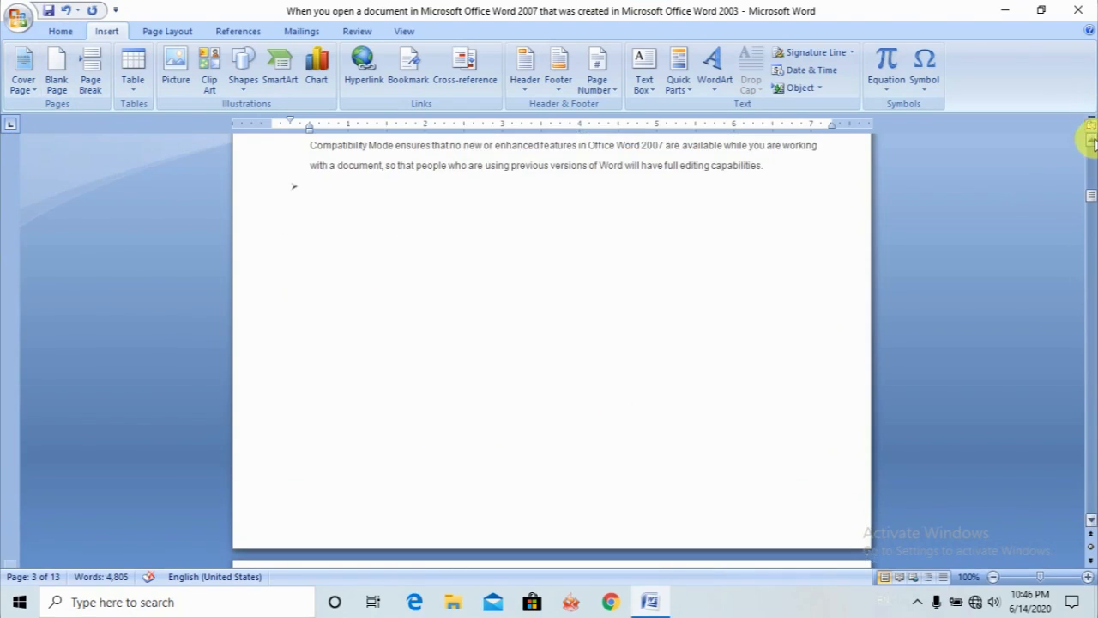
click(1088, 140)
click(490, 222)
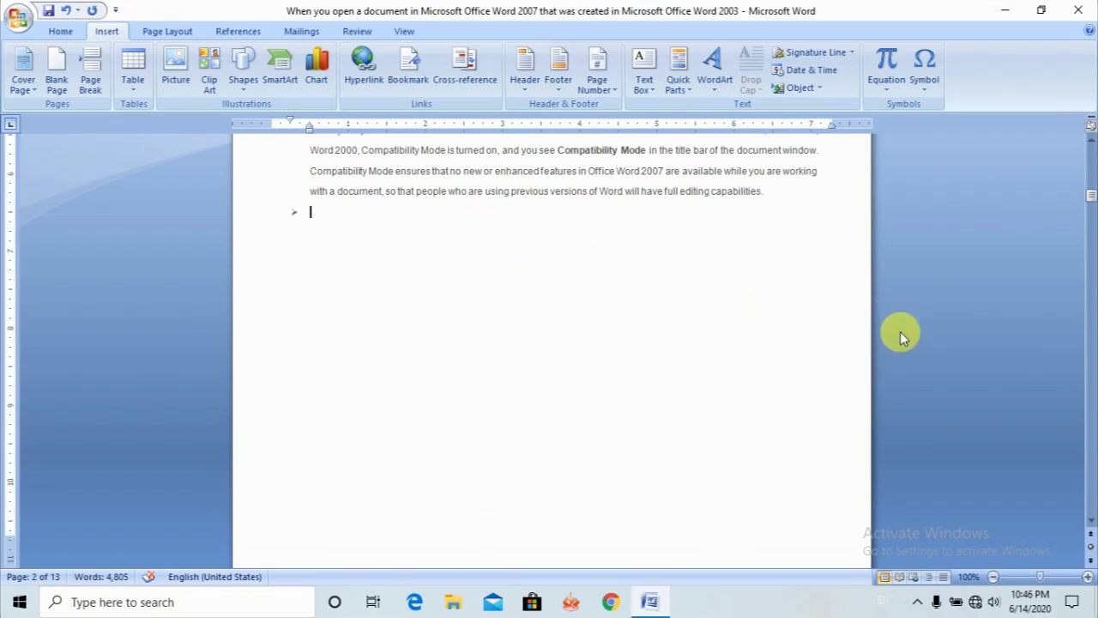
click(1091, 521)
click(1090, 521)
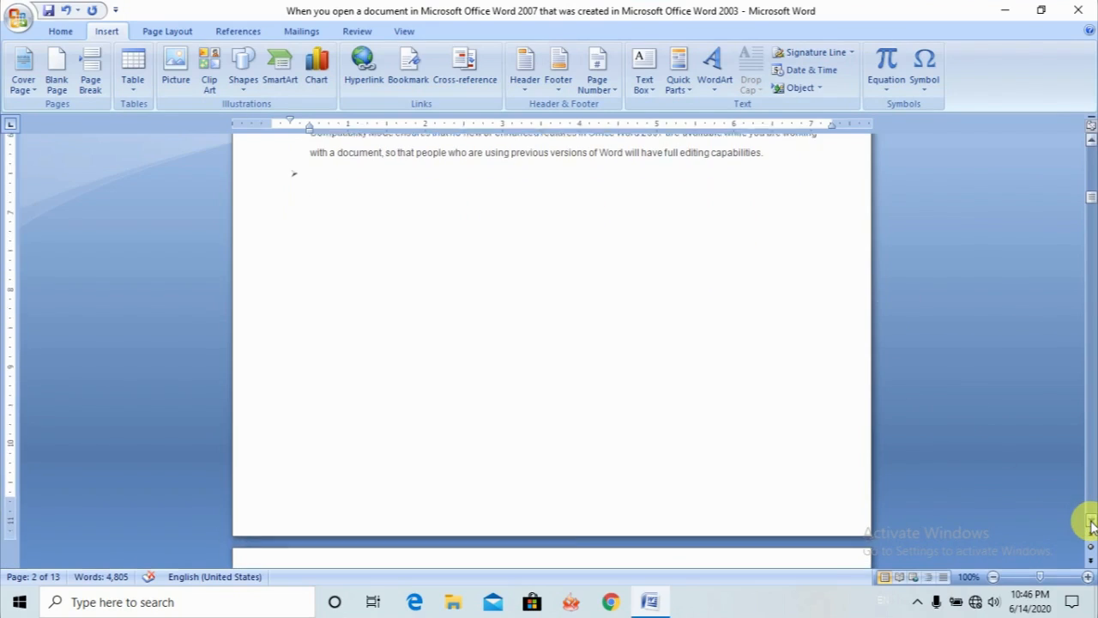
click(1091, 521)
click(1091, 521)
click(1091, 521)
click(1091, 521)
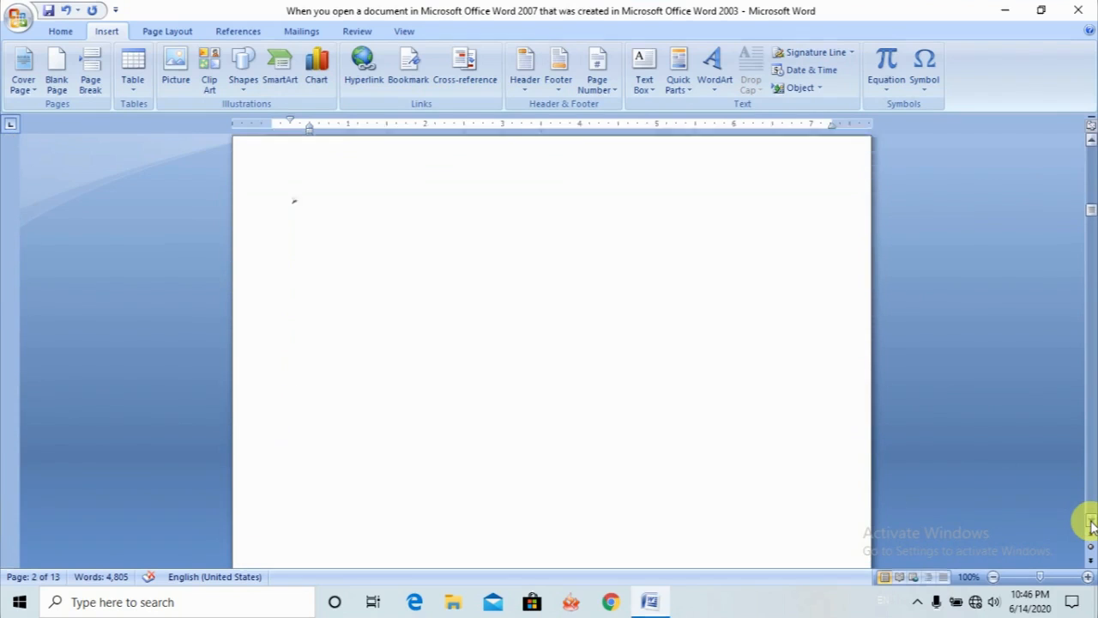
click(1091, 521)
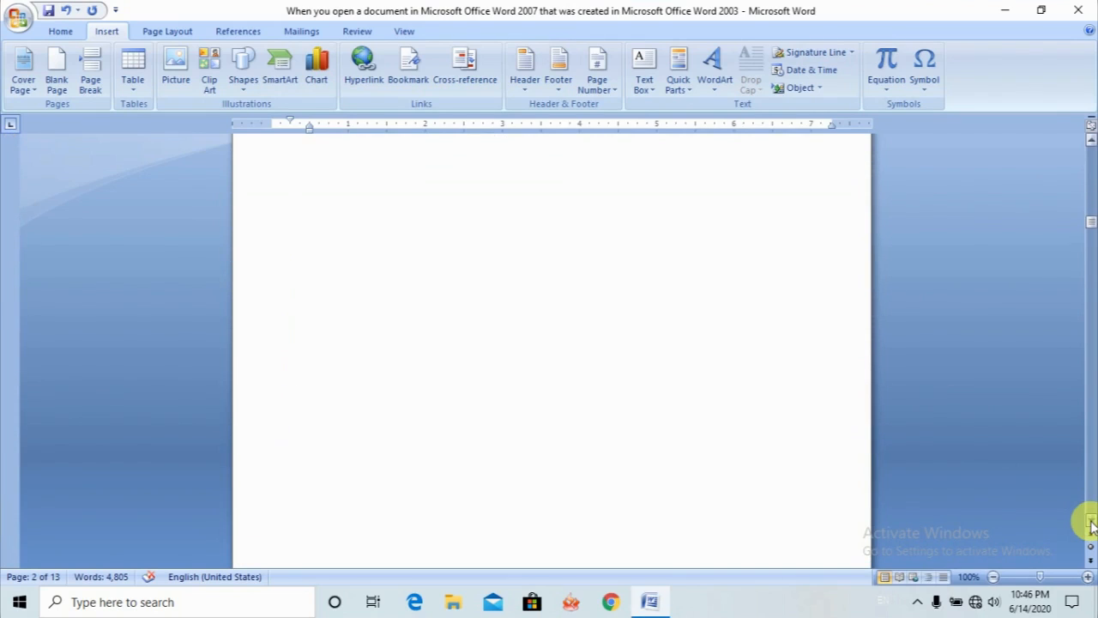
click(1091, 524)
click(1091, 523)
click(1092, 523)
click(352, 309)
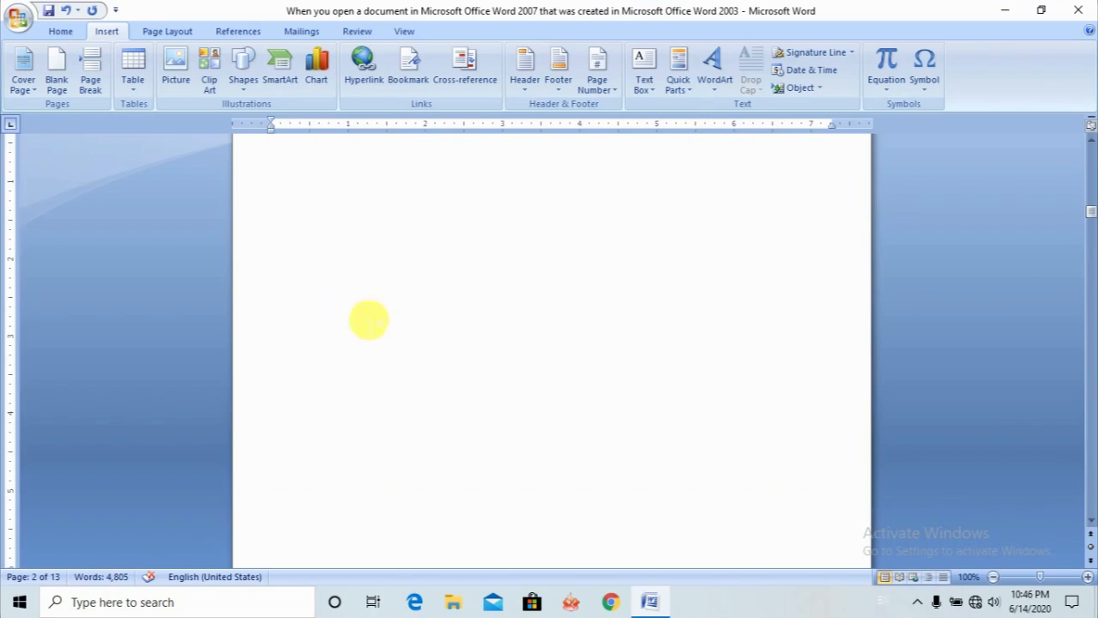
click(1090, 515)
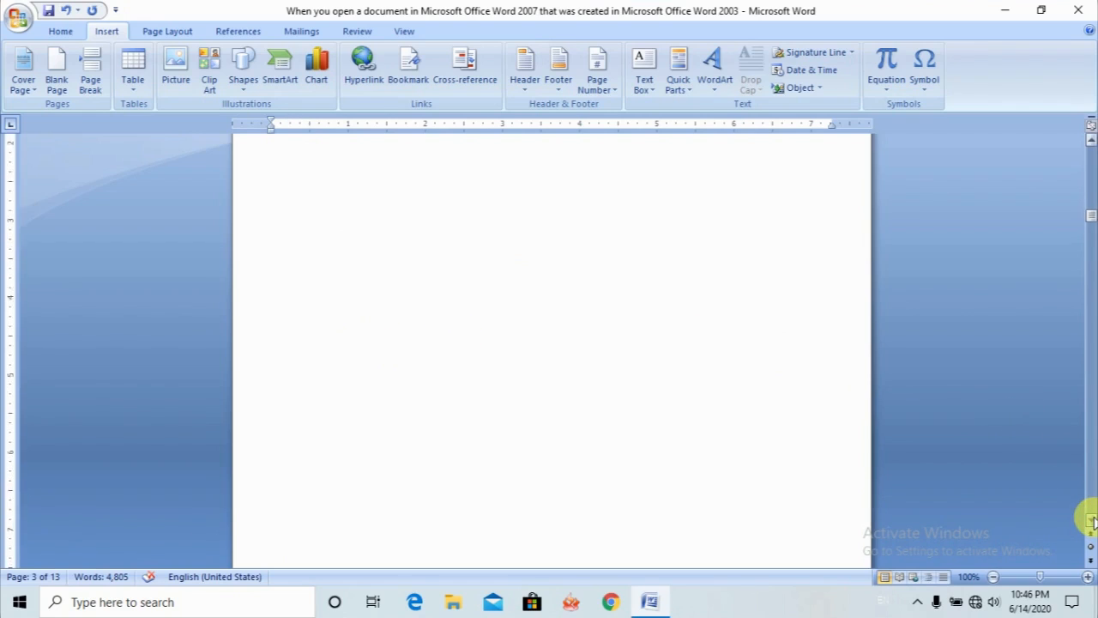
scroll(1092, 520, down, 5)
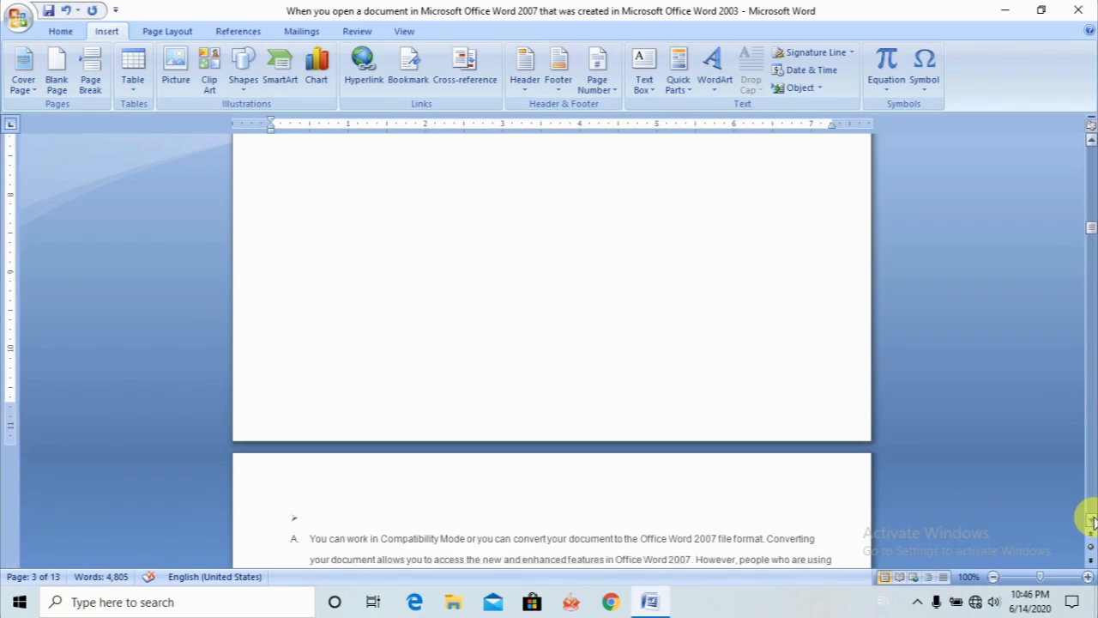
click(553, 490)
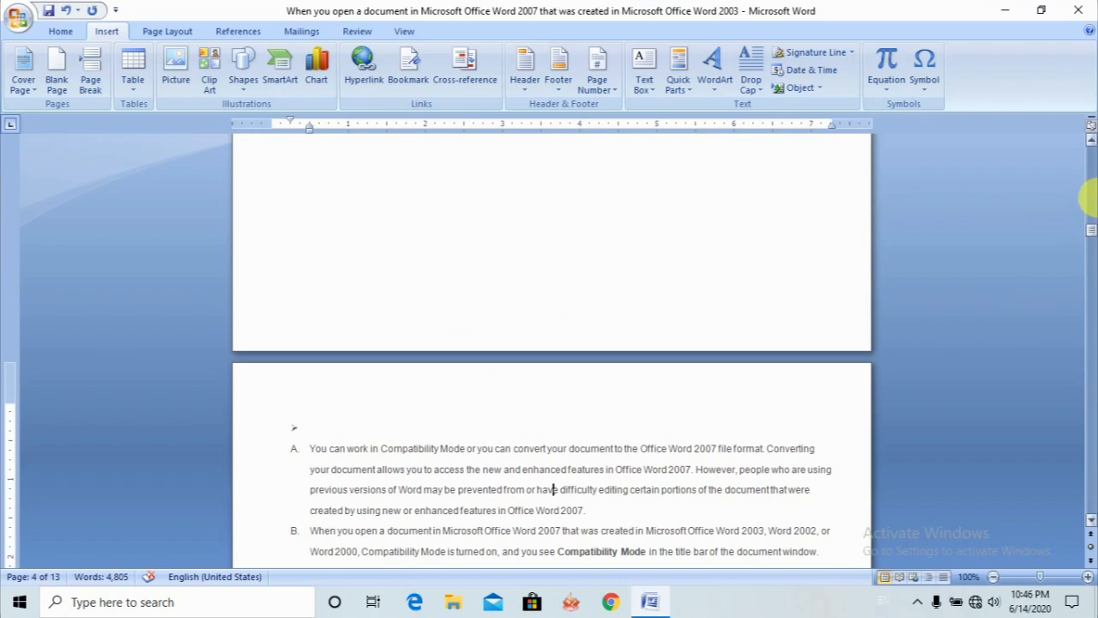
- Examine the empty page 3 from its leading bullet down to the lettered paragraphs that continue on page 4
click(1091, 144)
click(1091, 144)
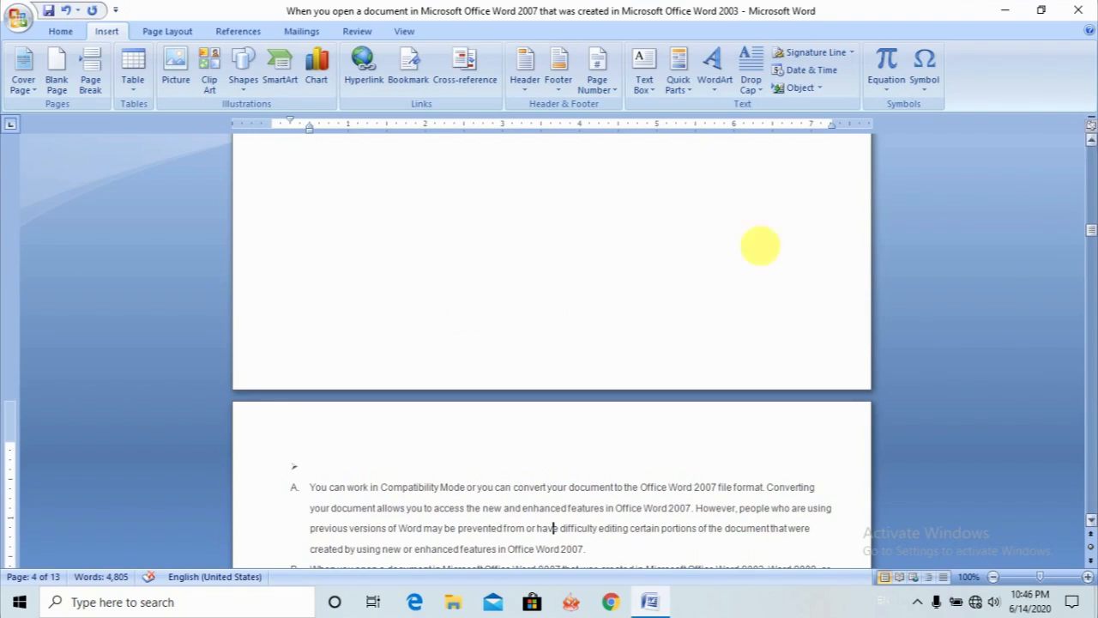
click(645, 262)
right_click(503, 282)
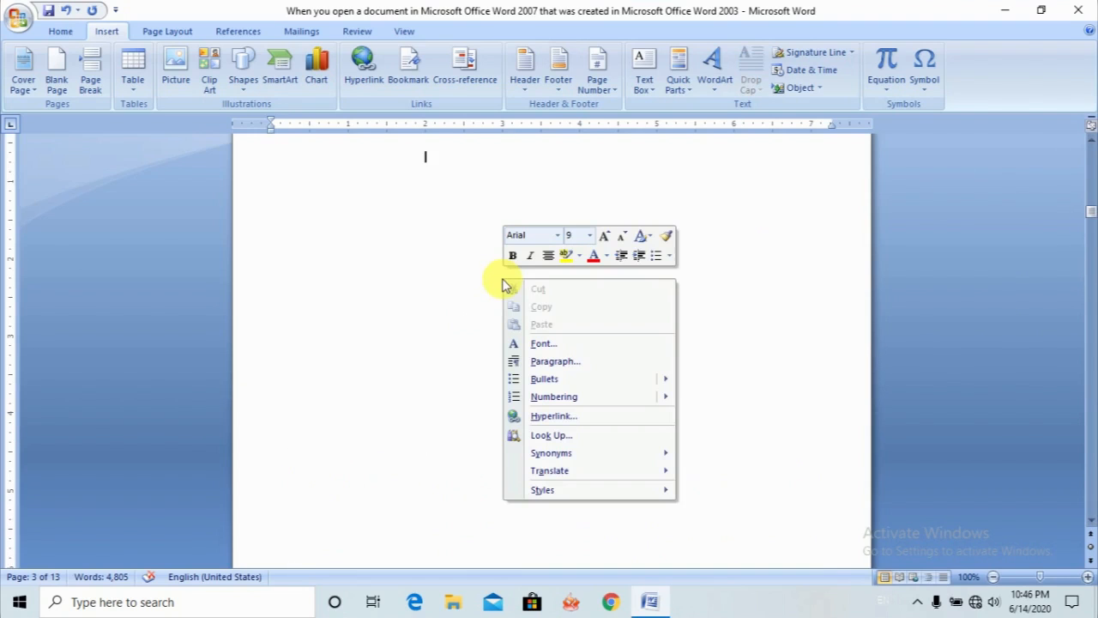
click(463, 289)
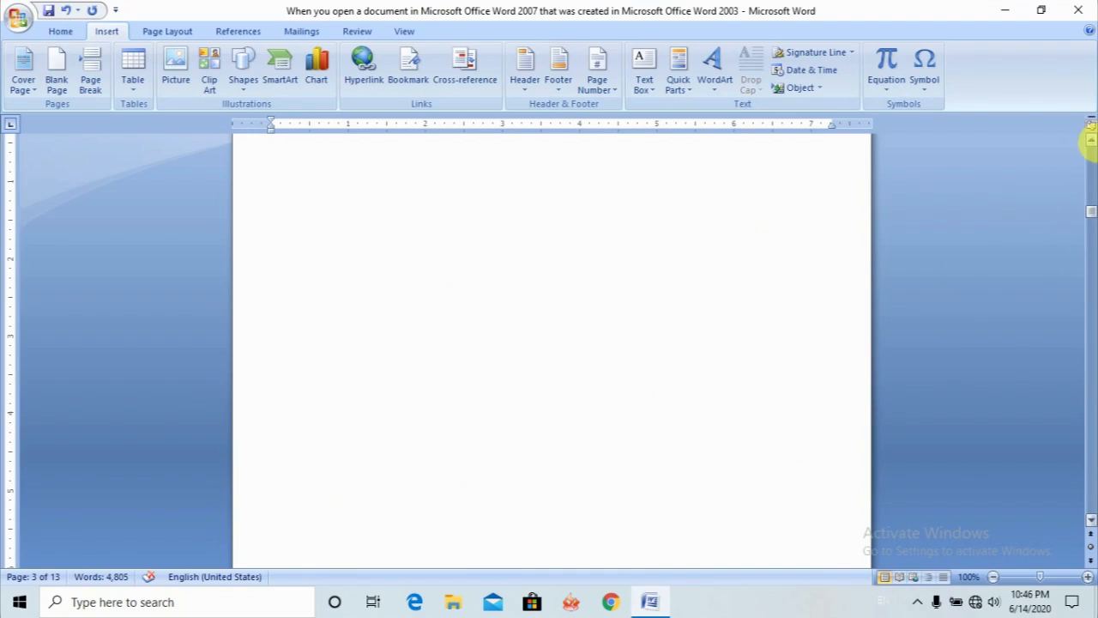
click(1091, 139)
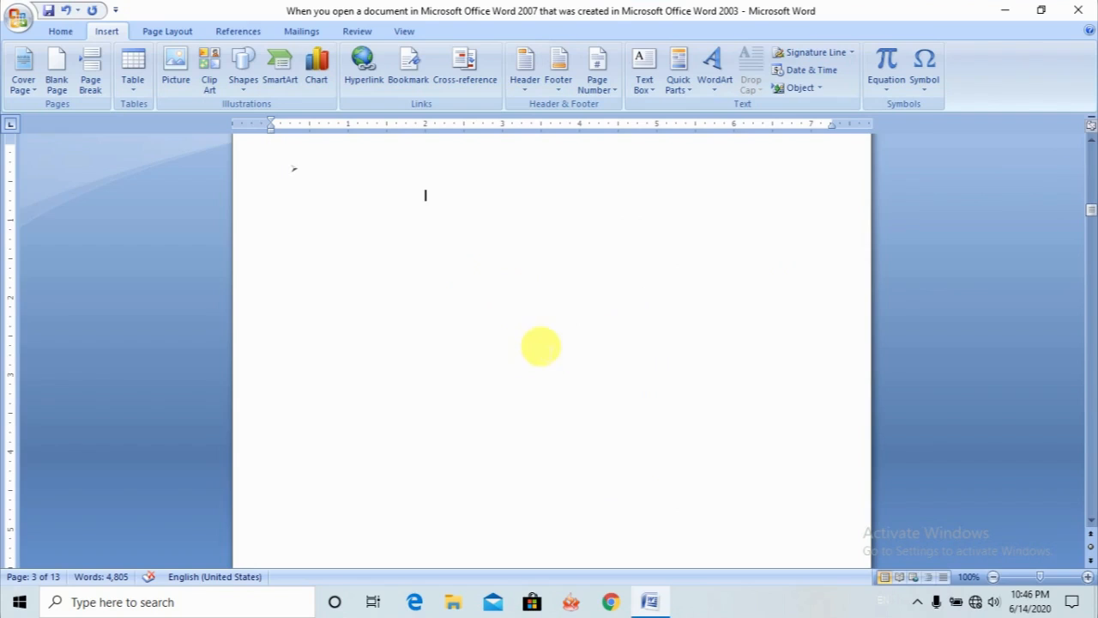
click(1091, 522)
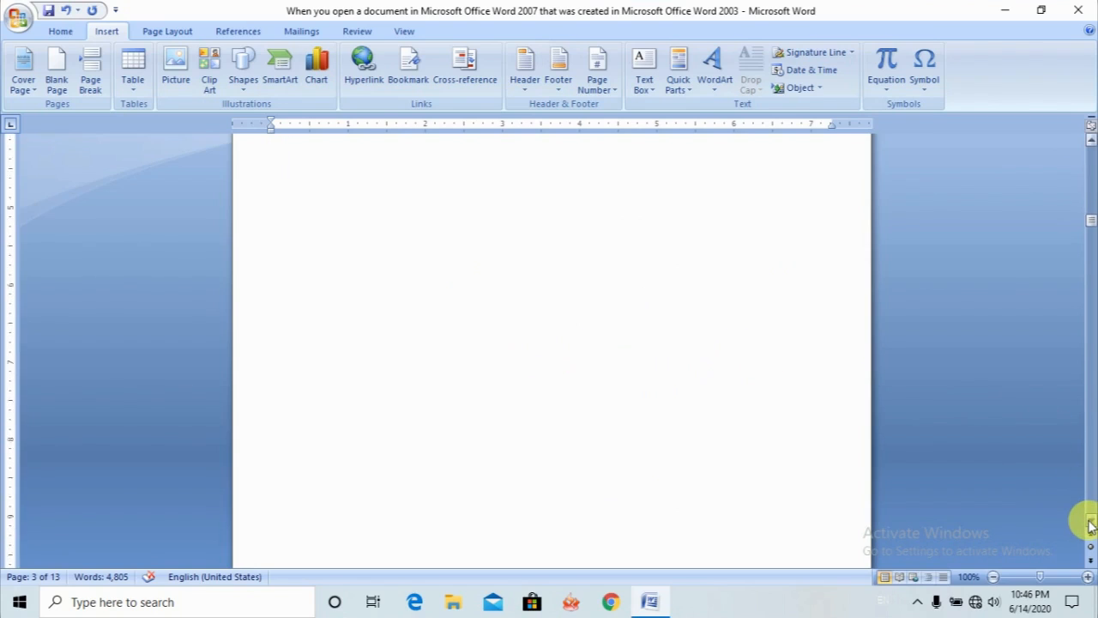
scroll(1091, 524, down, 6)
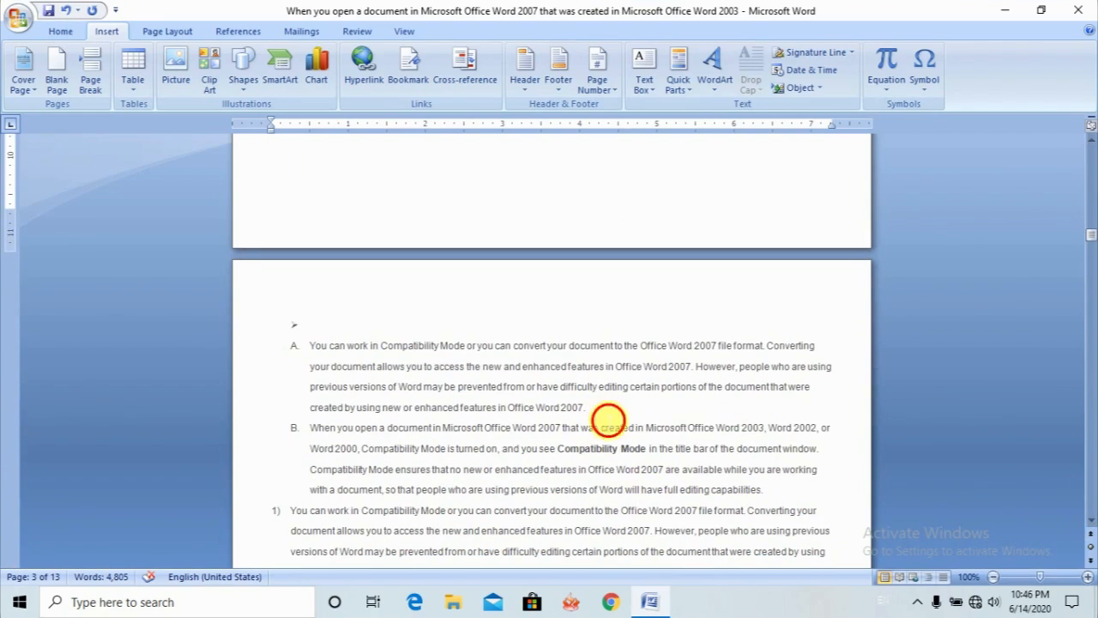
- Insert a page break at the end of lettered paragraph B on page 4, after "full editing capabilities."
click(602, 426)
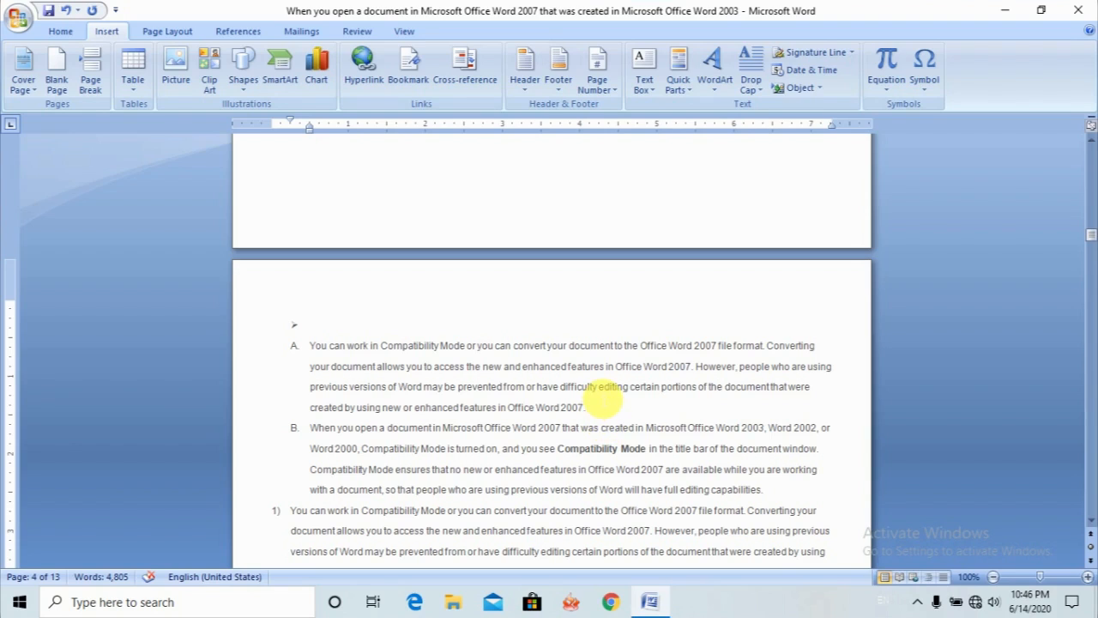
click(768, 490)
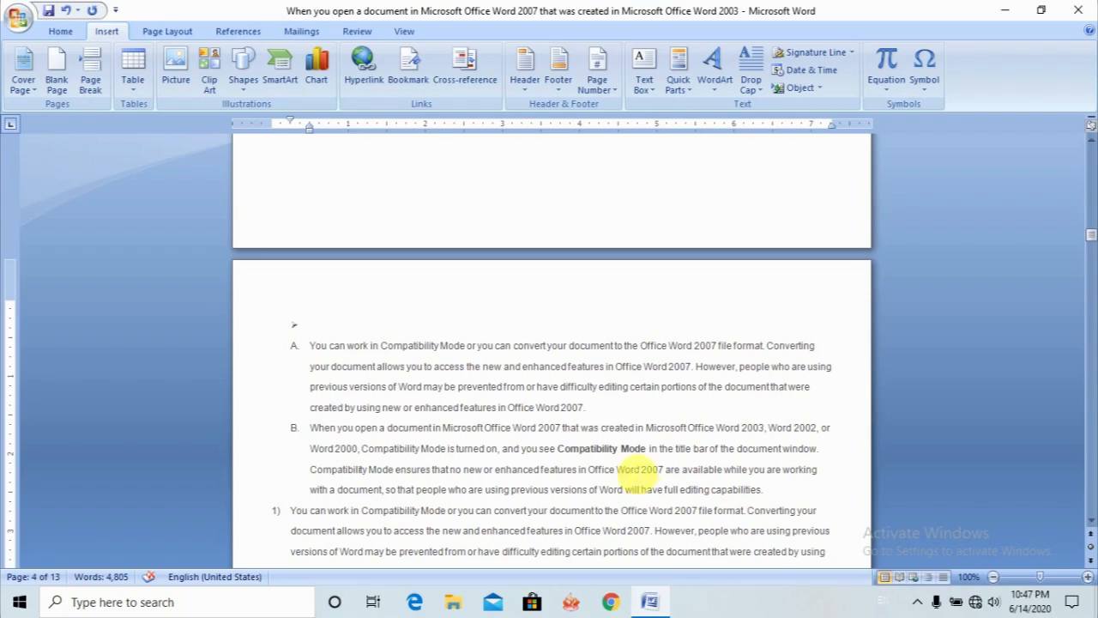
click(314, 345)
drag(336, 347, 937, 496)
key(Right)
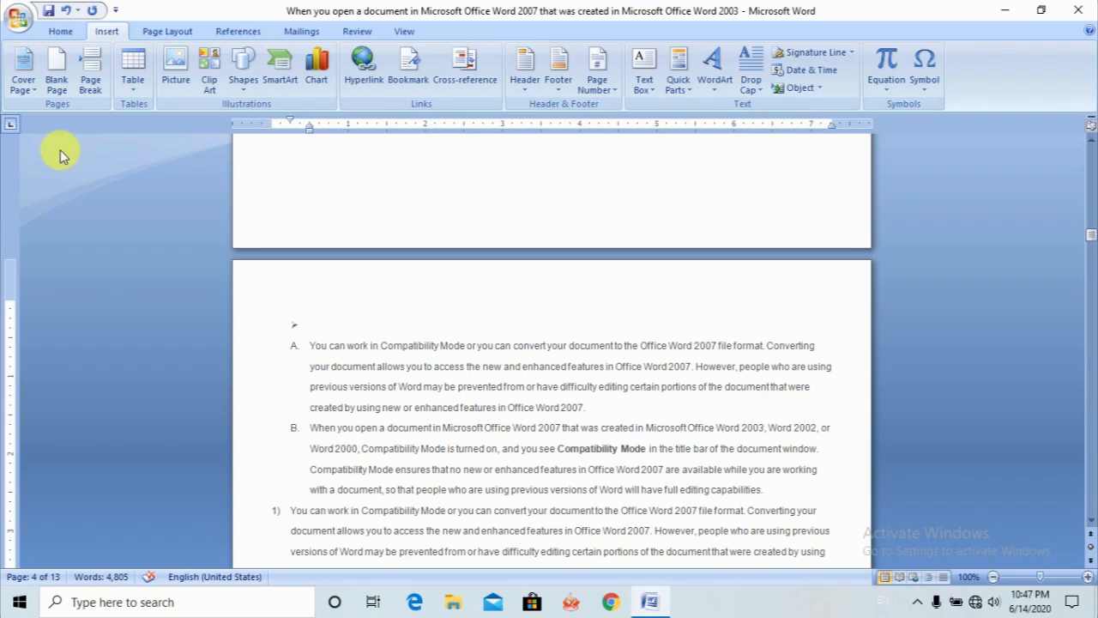
click(92, 67)
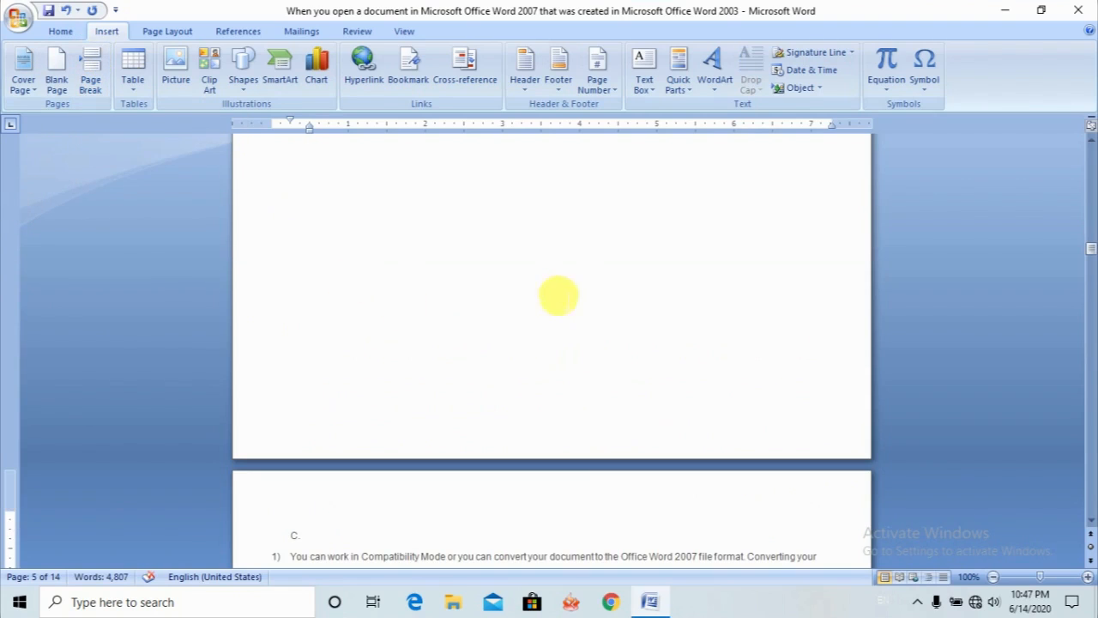
- Insert a table of 8 columns and 4 rows at the start of page 5, above the empty item C
scroll(1088, 142, up, 4)
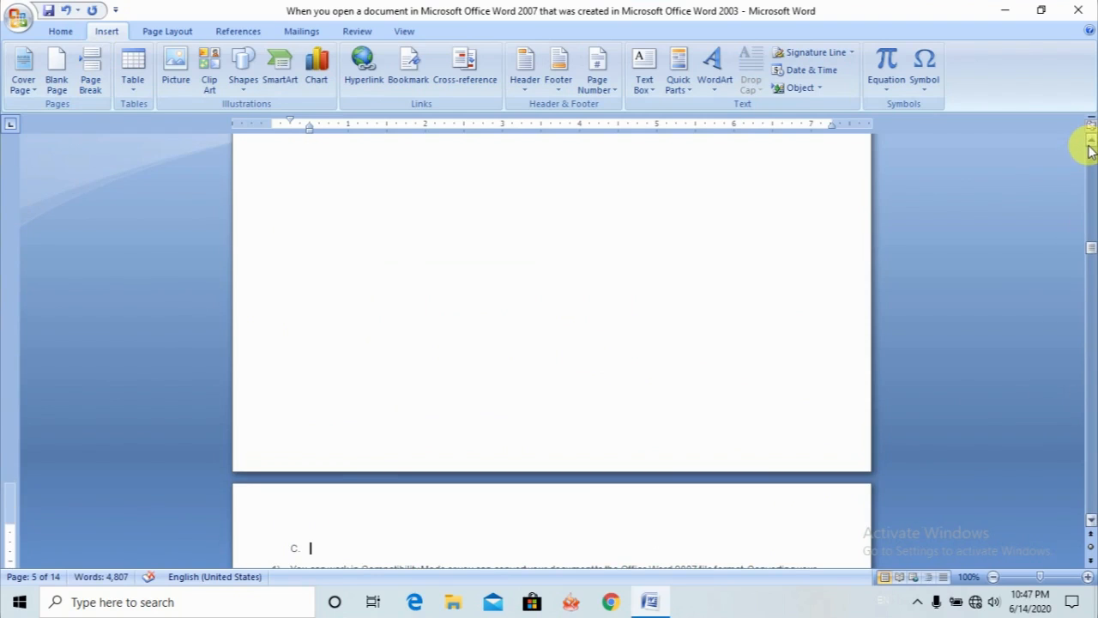
scroll(1088, 146, up, 3)
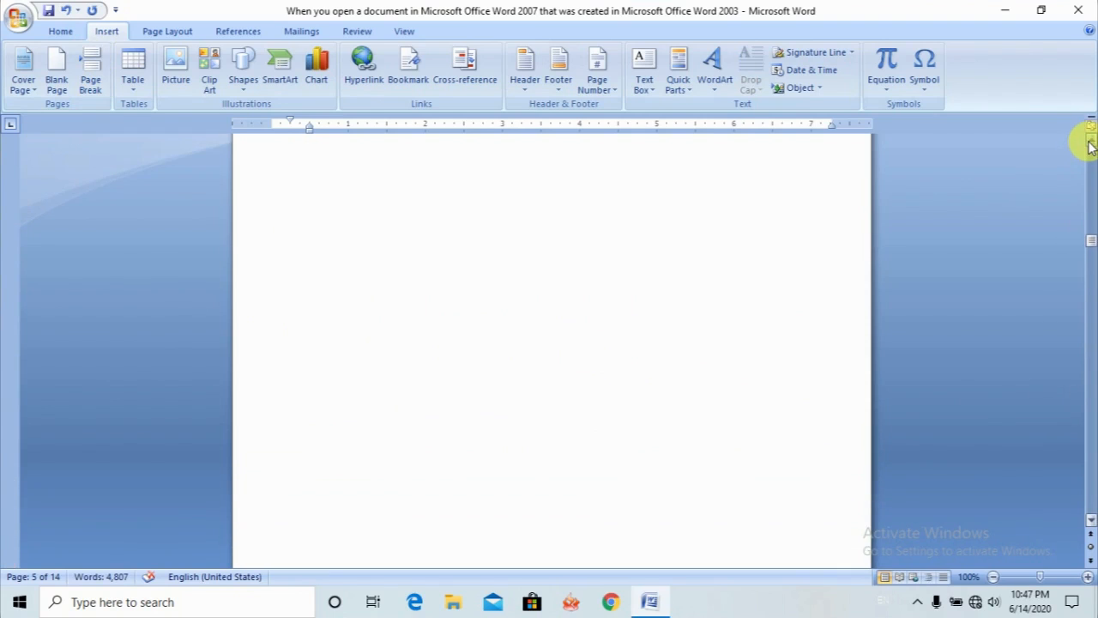
scroll(1089, 146, up, 8)
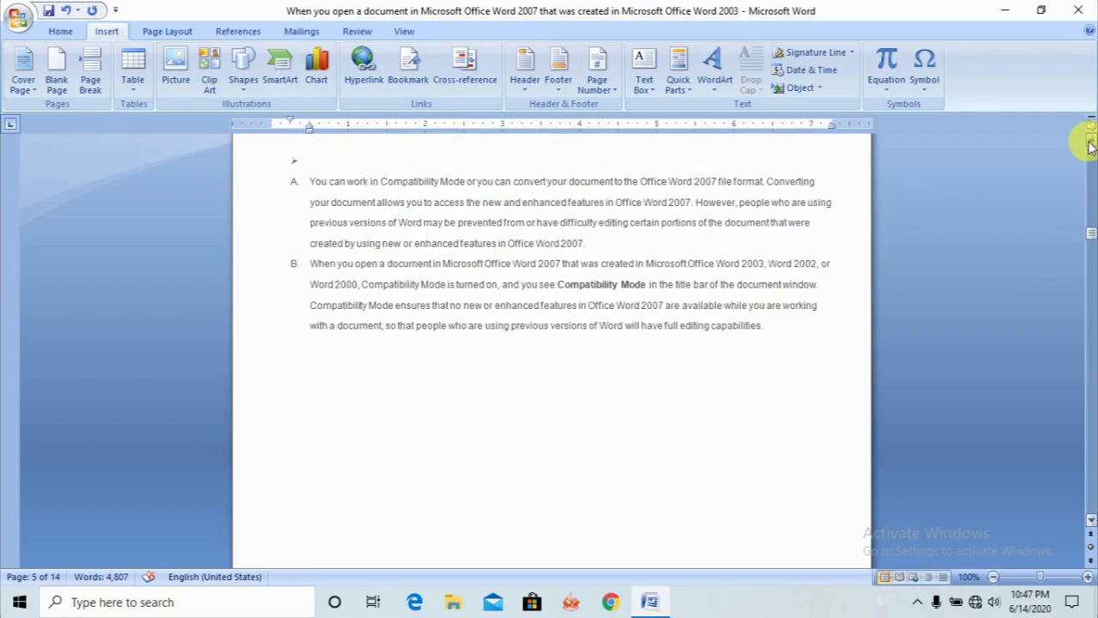
scroll(1088, 145, up, 2)
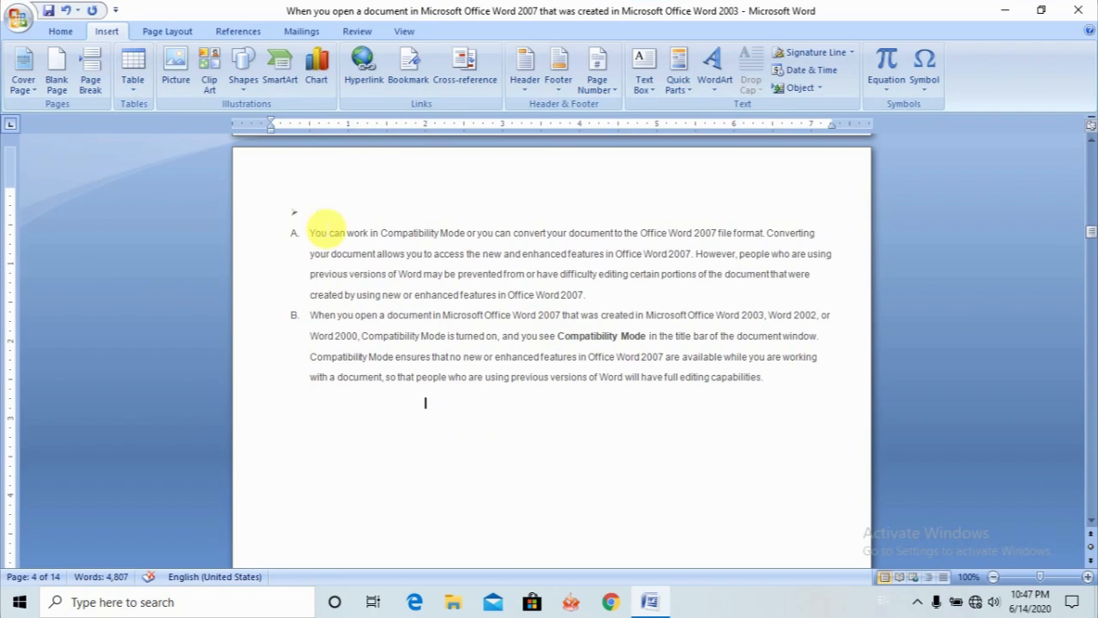
click(136, 90)
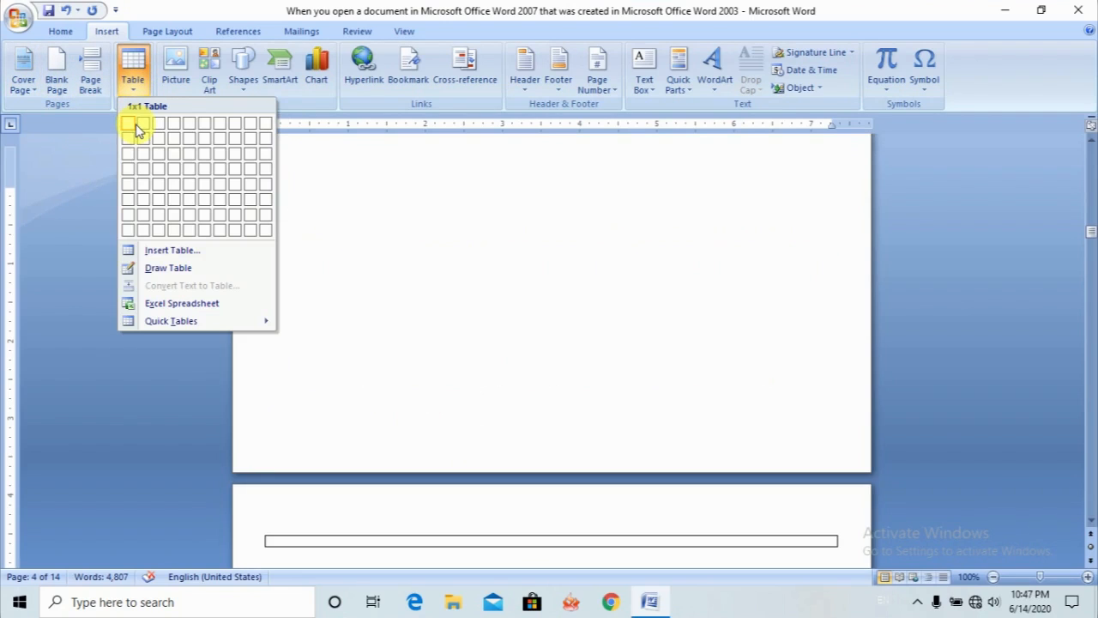
click(236, 171)
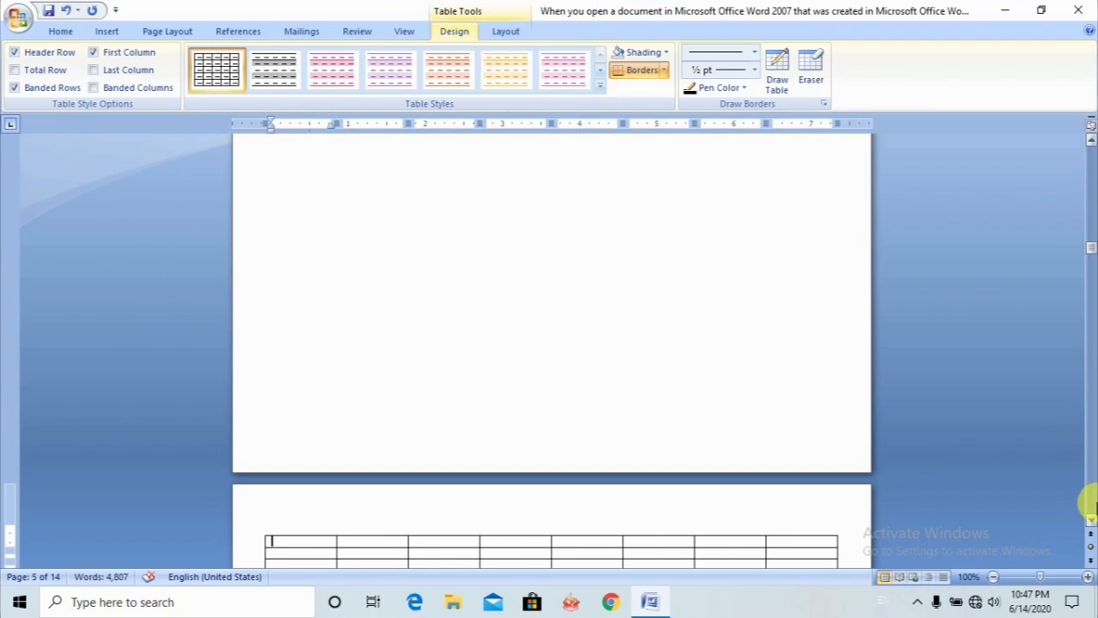
scroll(1090, 521, down, 5)
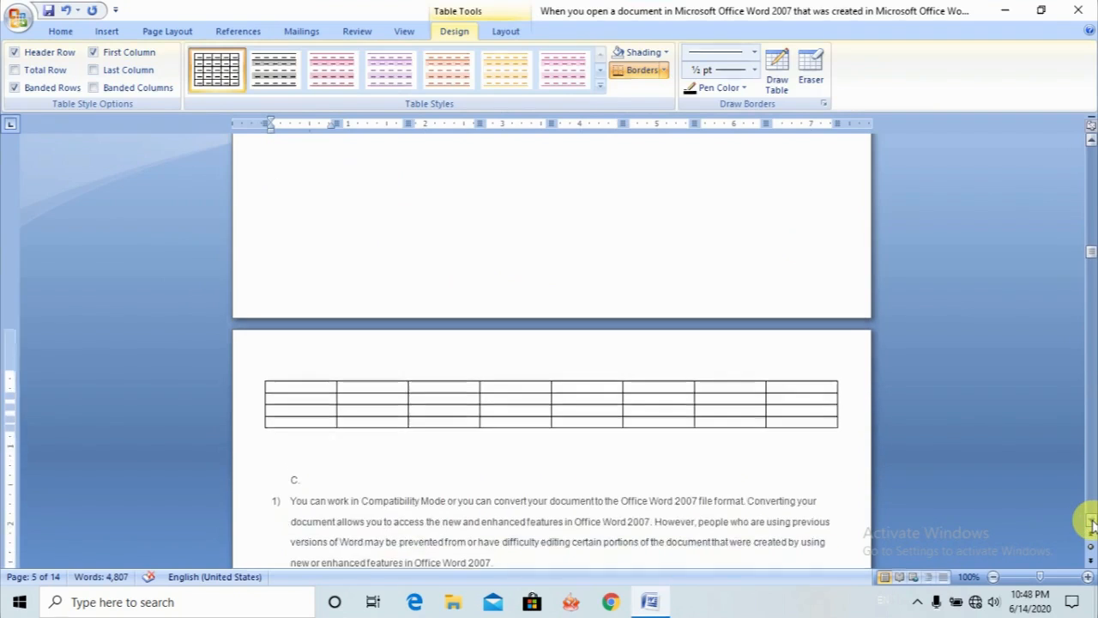
- Turn the empty item C below the 8-column table into several blank unnumbered lines and place the cursor there
click(282, 429)
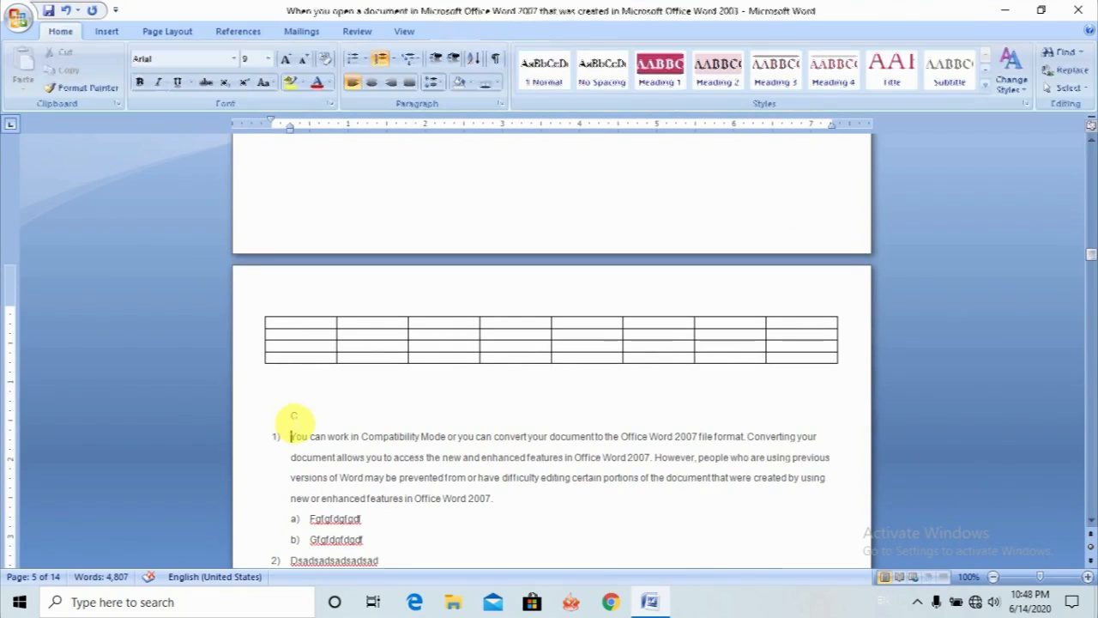
click(310, 414)
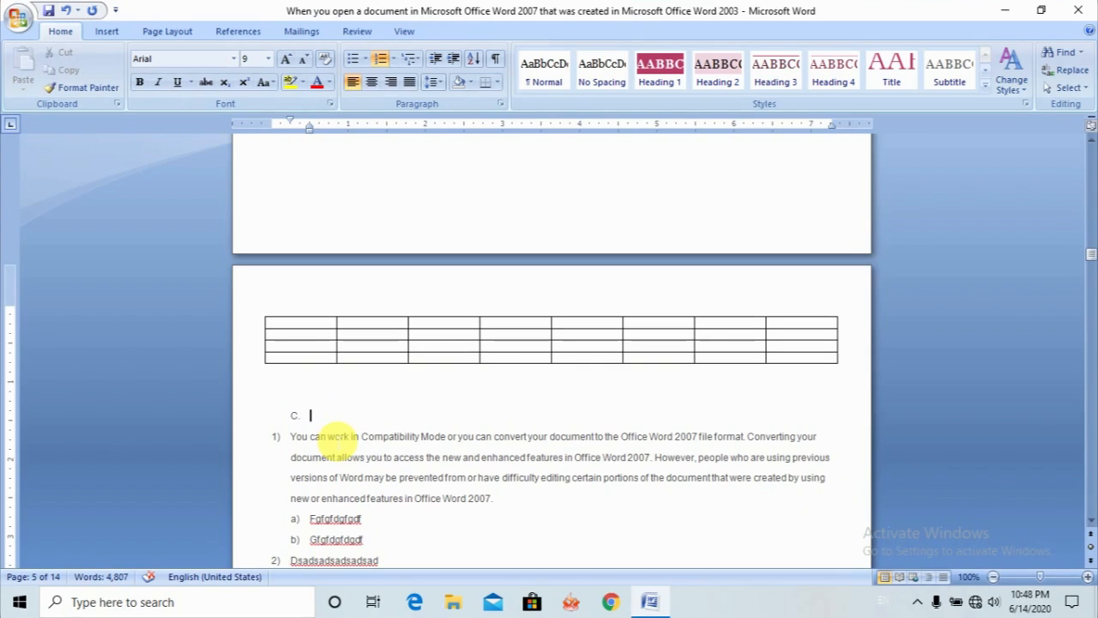
key(Return)
key(Return)
key(Return)
key(Return)
key(Return)
key(Return)
key(Return)
click(315, 452)
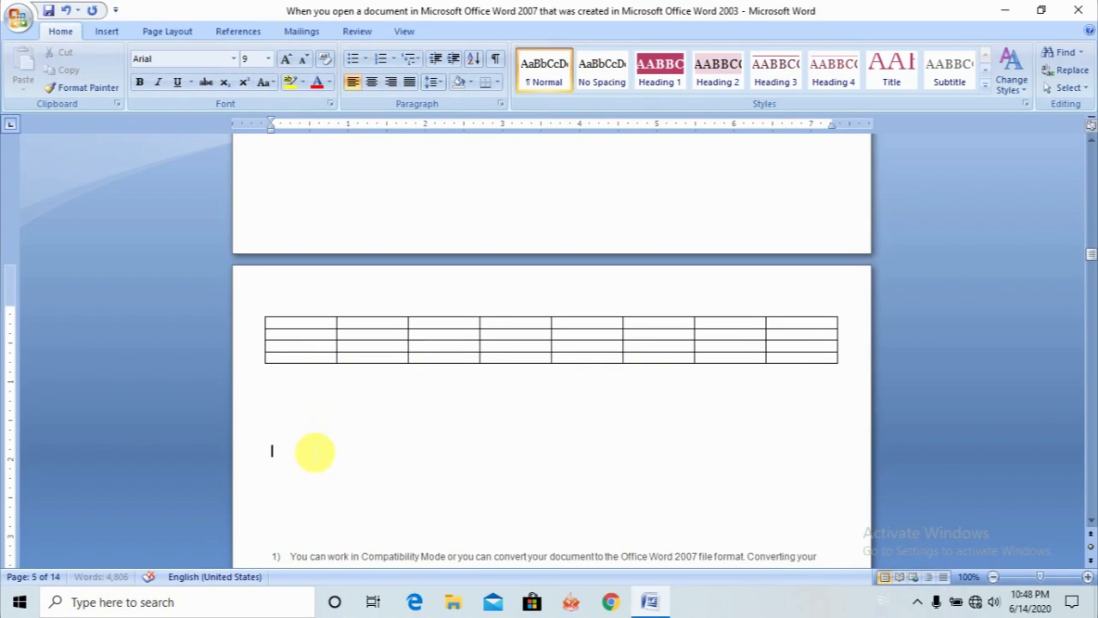
- Insert a second table with 8 columns and 15 rows on the blank line below the first table, using fixed column width Auto
click(114, 31)
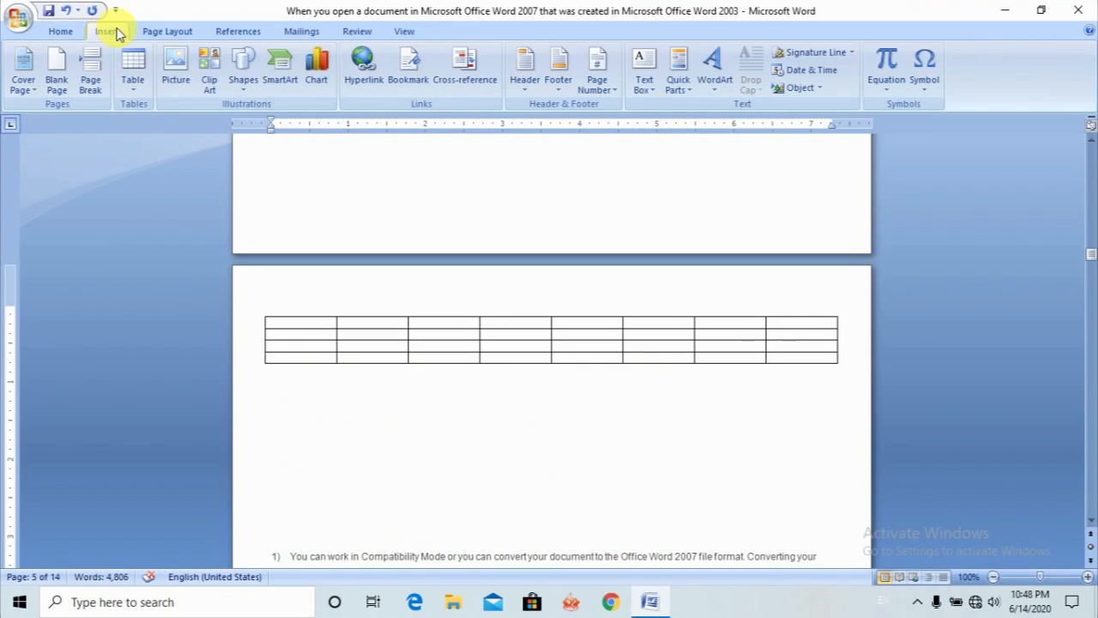
click(135, 86)
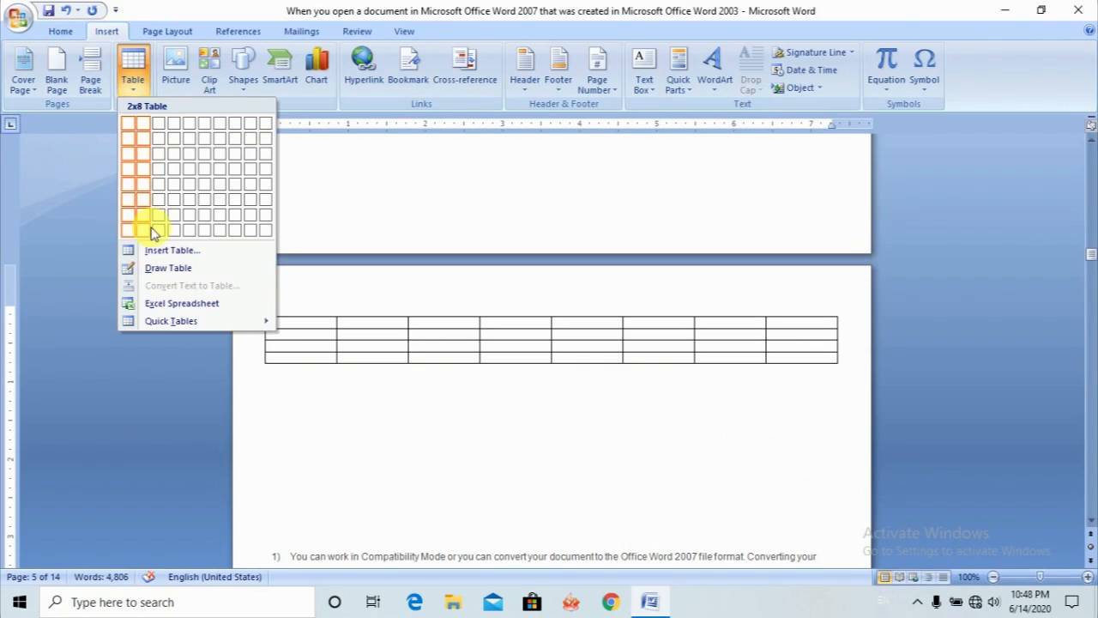
click(172, 250)
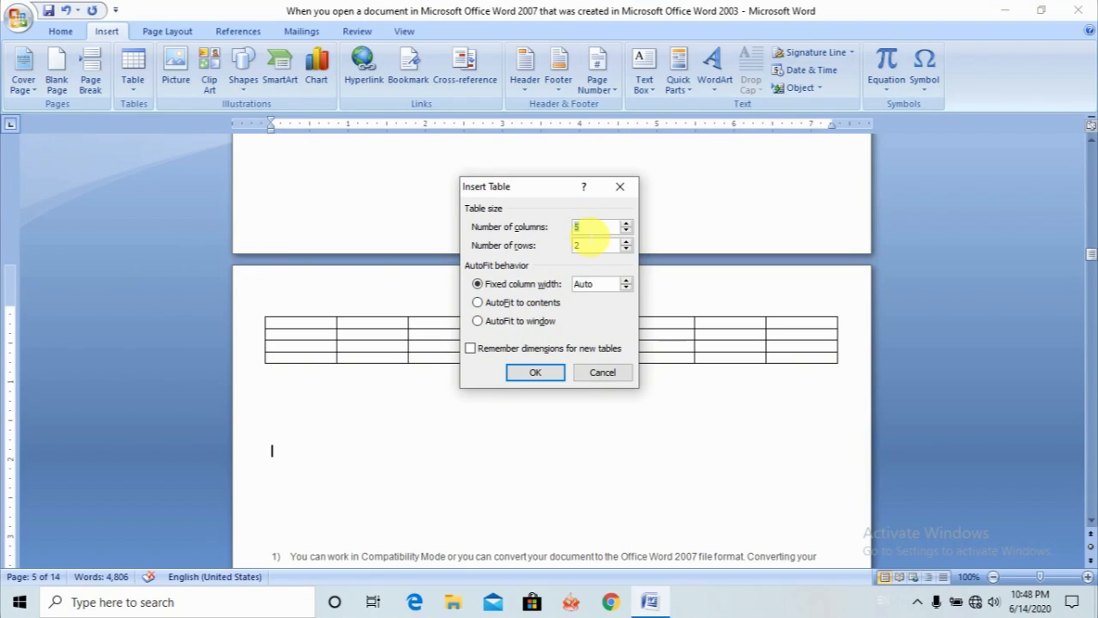
text(8)
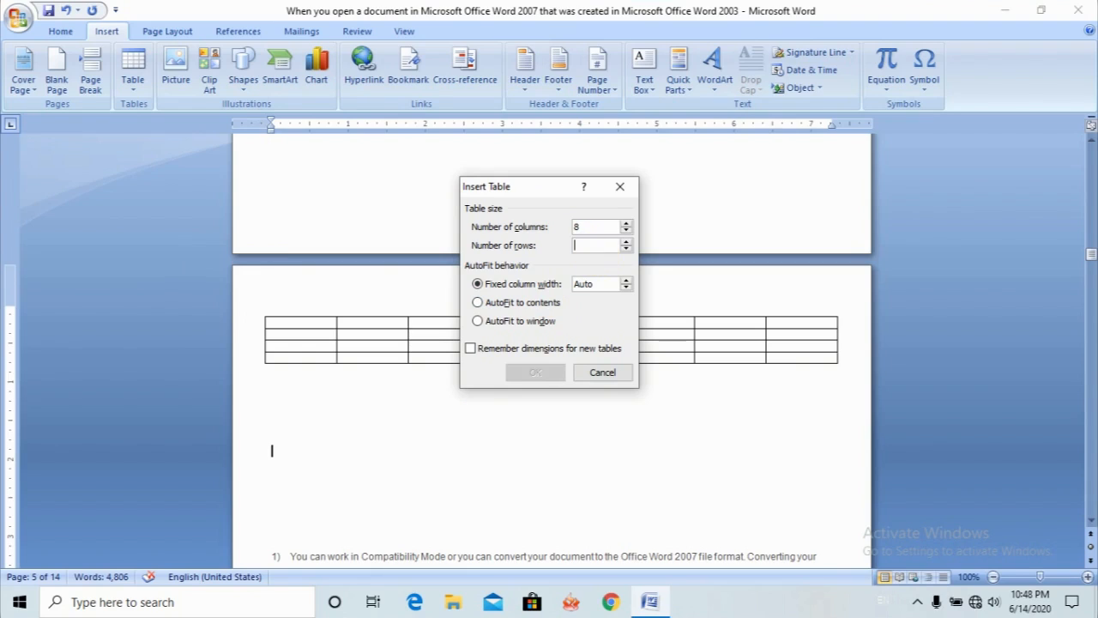
key(BackSpace)
text(15)
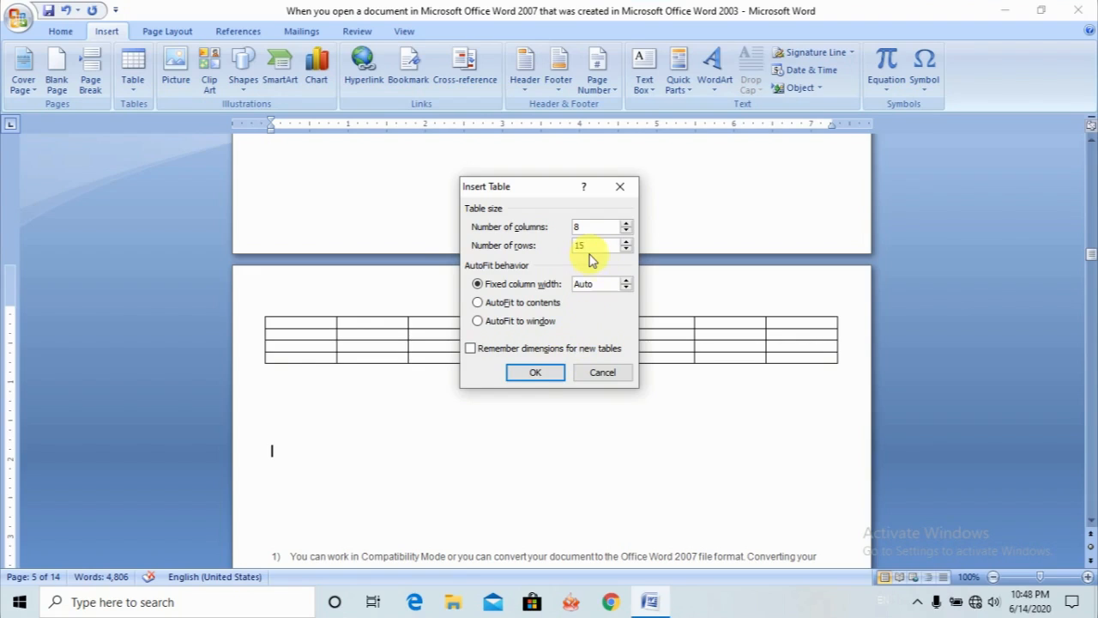
click(536, 372)
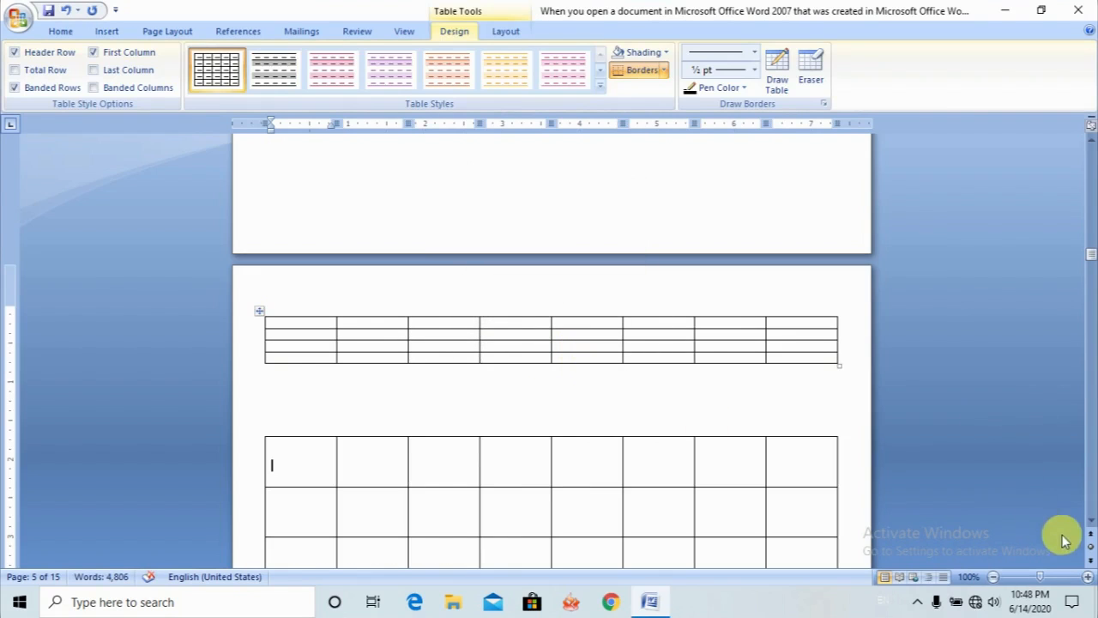
- Draw a single-cell table outline about 6.2 inches wide in the blank space below the 15-row table on page 6
click(1090, 521)
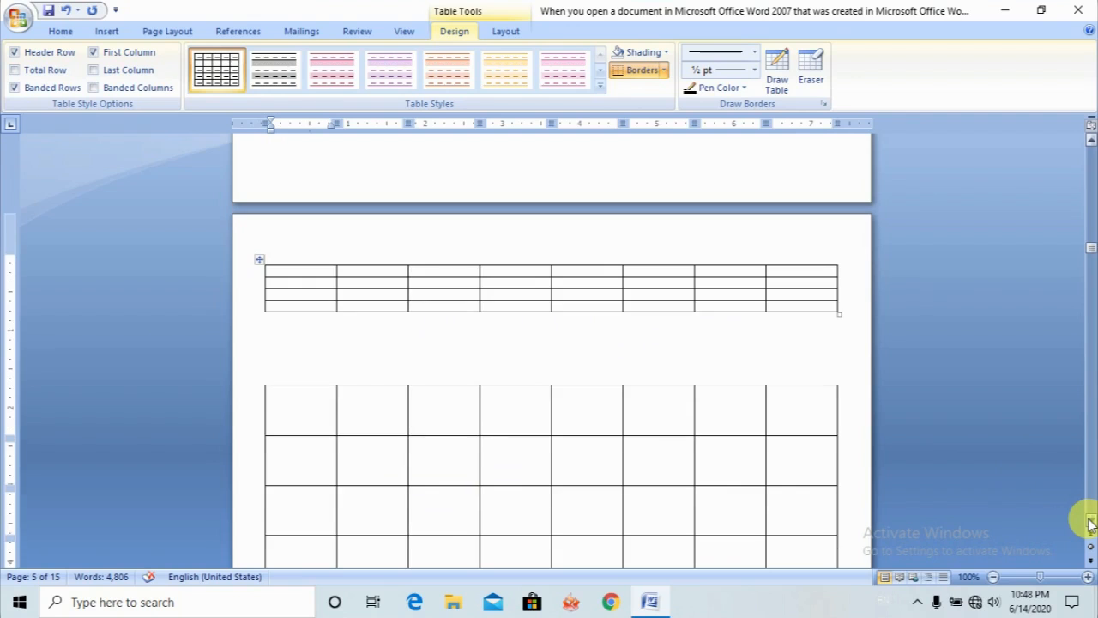
click(1091, 522)
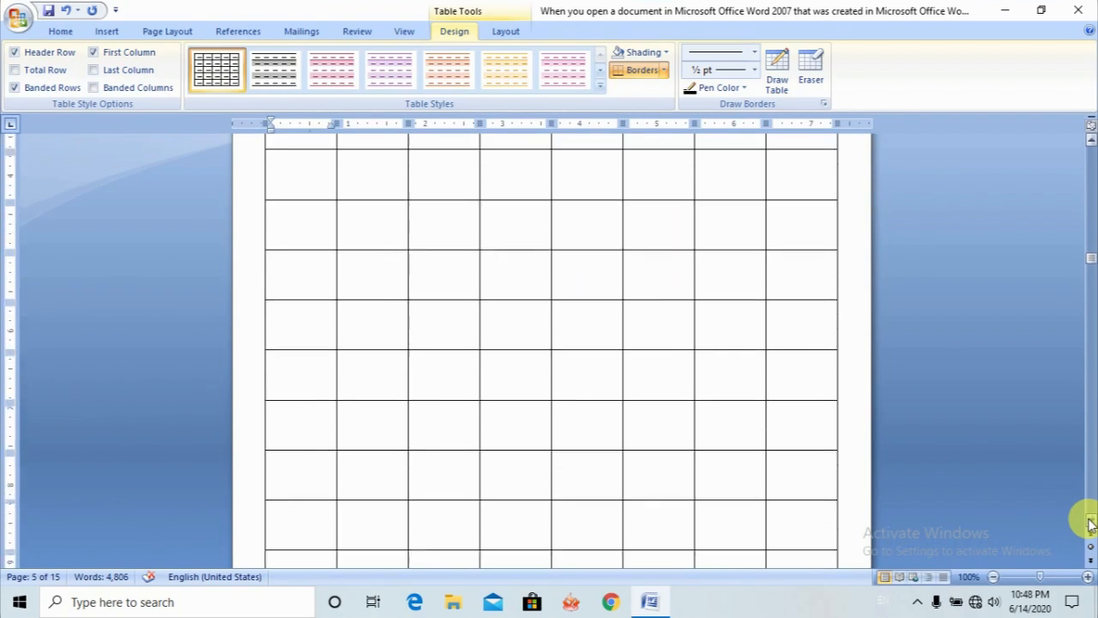
click(1090, 522)
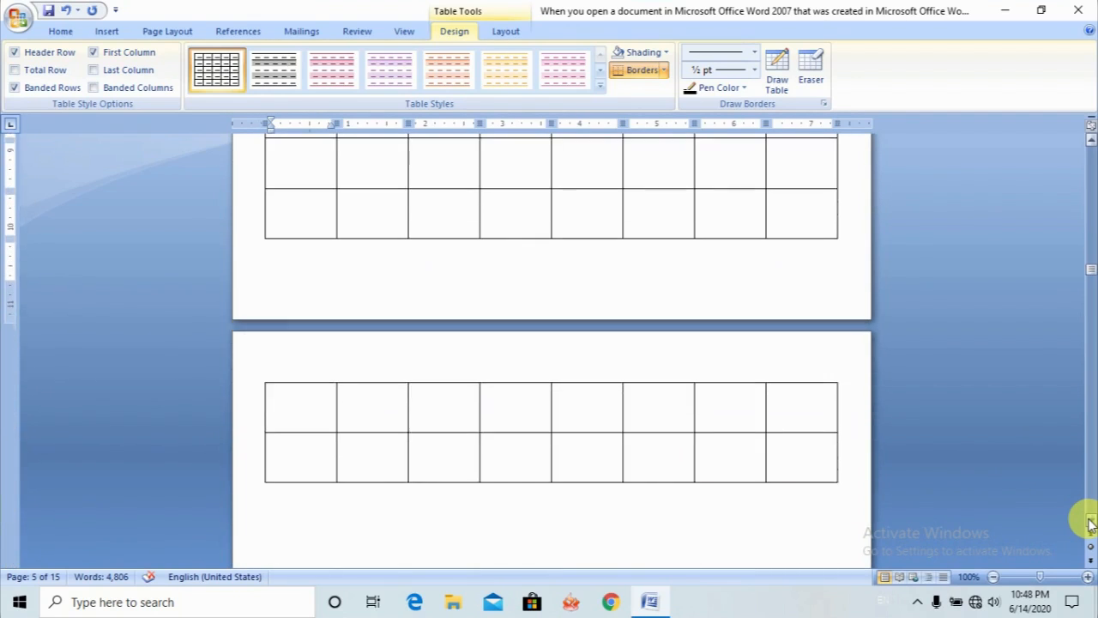
click(1091, 522)
click(275, 421)
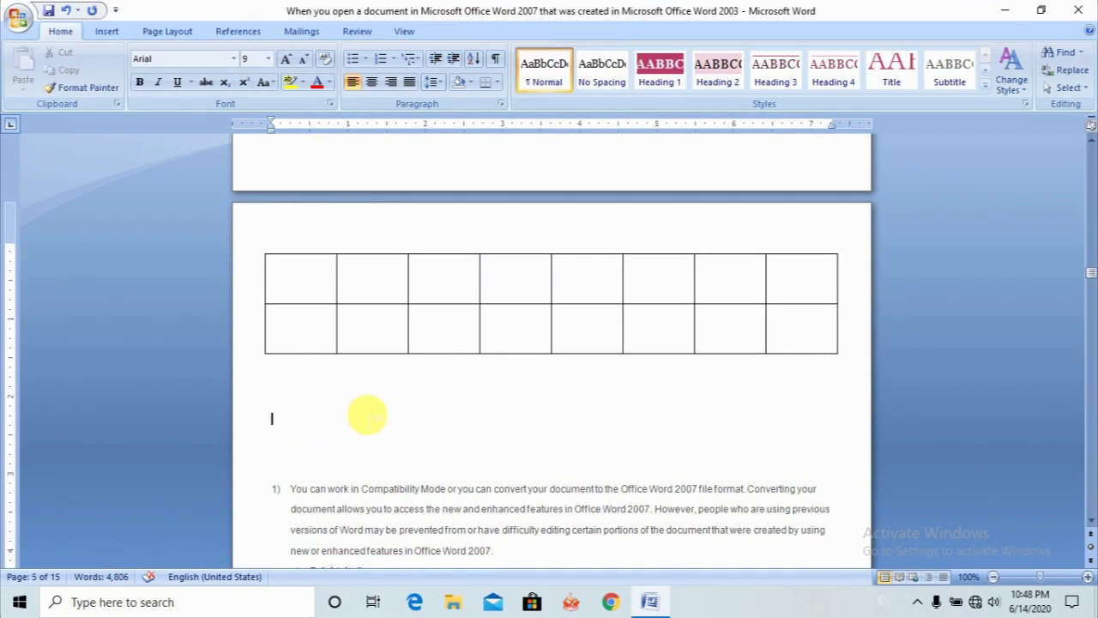
click(103, 31)
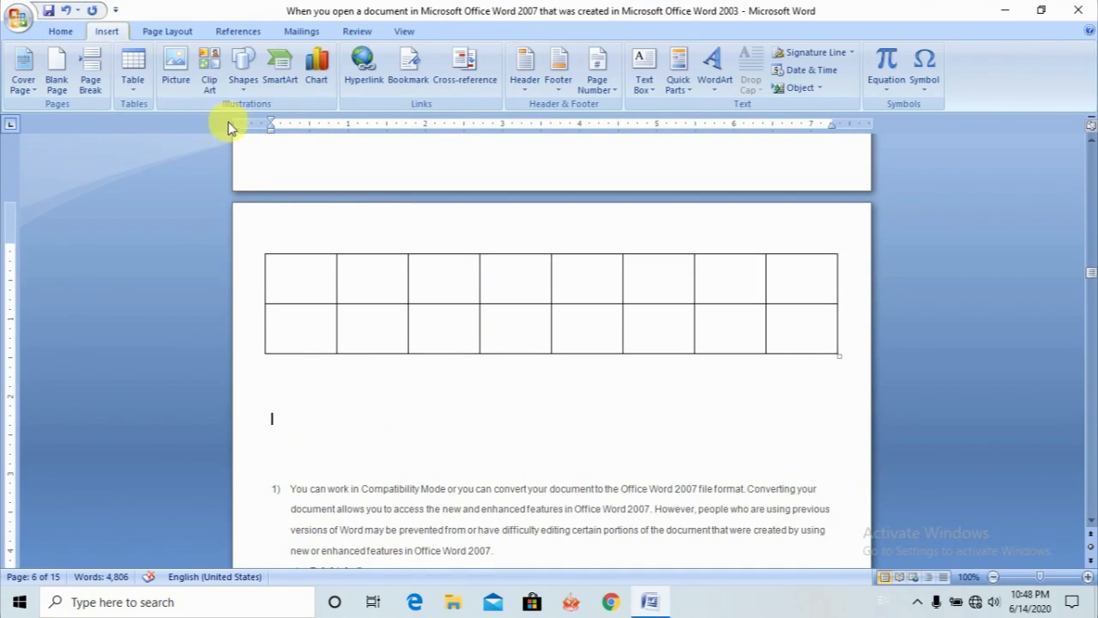
click(133, 70)
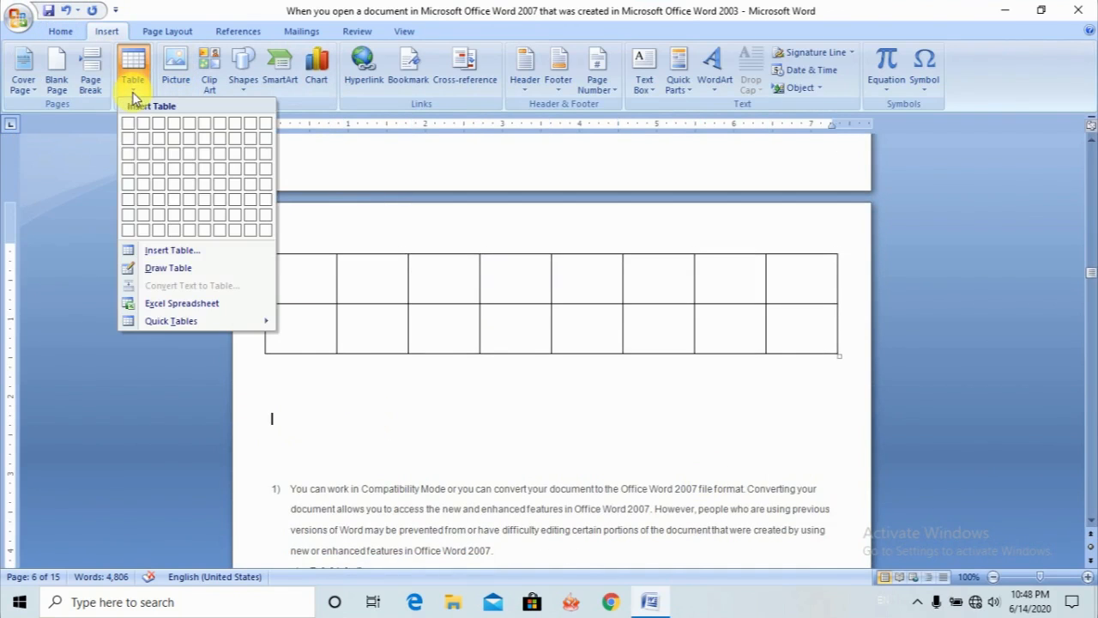
click(160, 271)
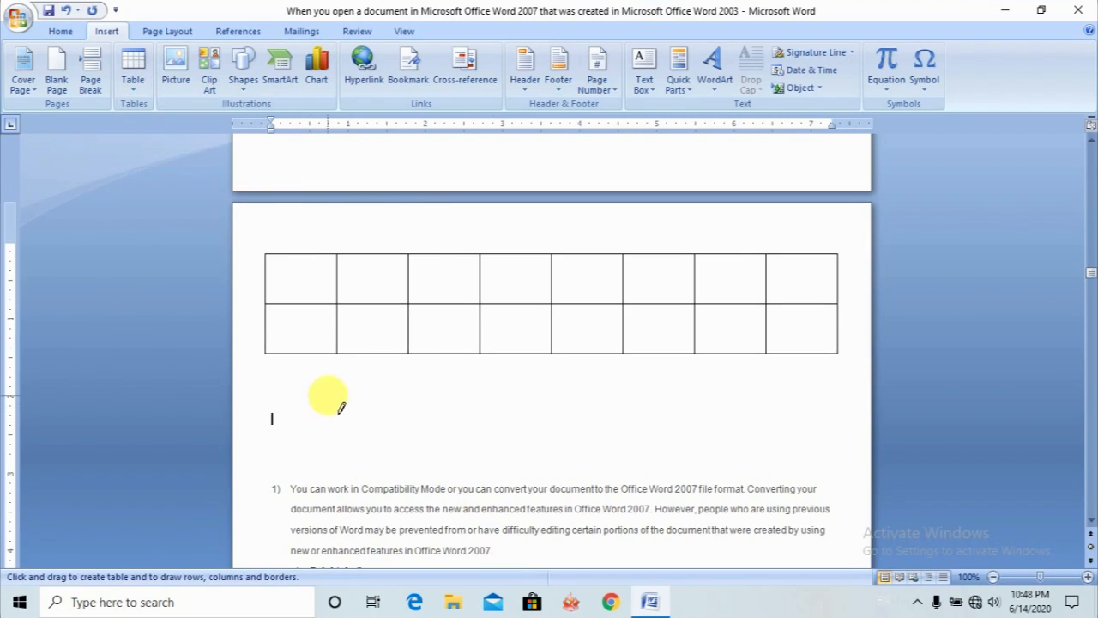
mouse_move(325, 395)
mouse_down()
mouse_move(380, 436)
mouse_move(826, 451)
mouse_move(804, 450)
mouse_up()
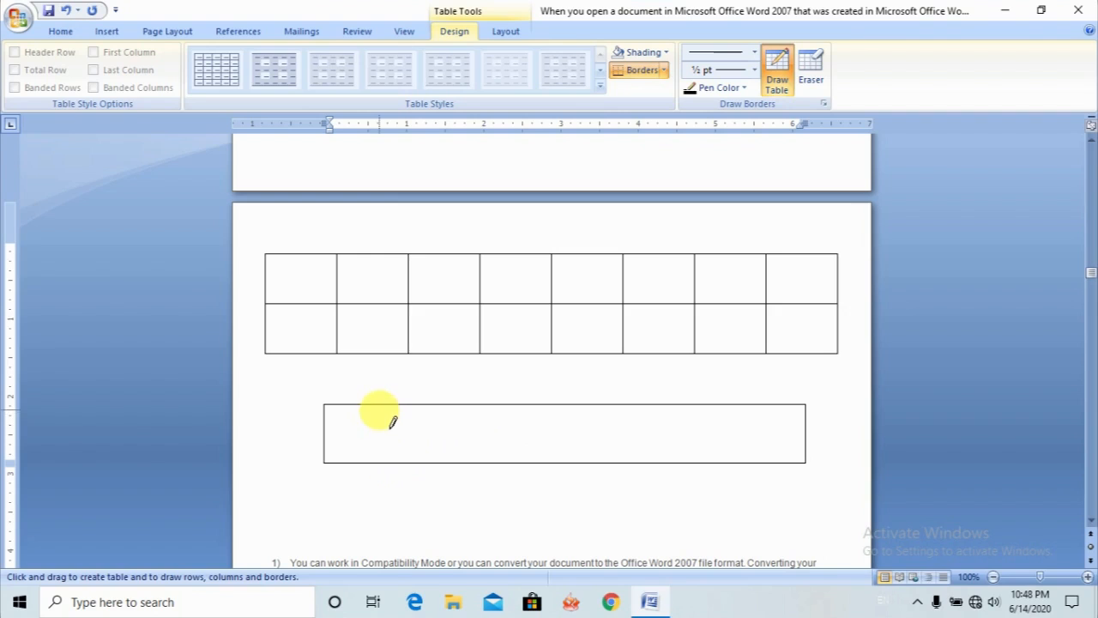
- Draw three full-height vertical dividers in the hand-drawn table on page 6, leaving three narrow columns beside one wide cell
drag(378, 409, 380, 461)
drag(439, 410, 438, 460)
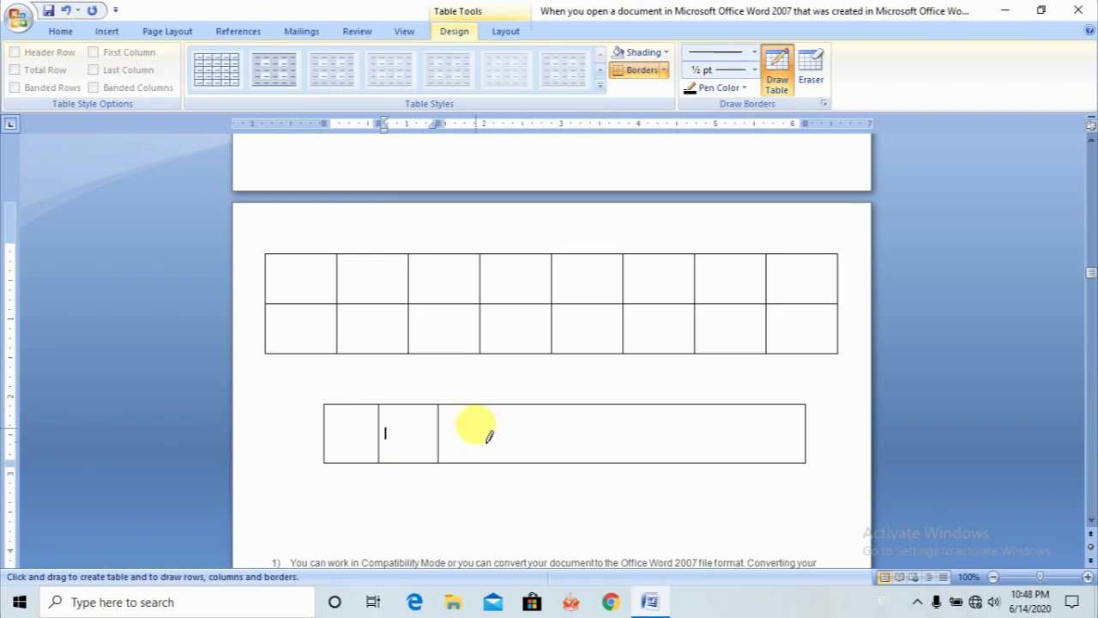
drag(484, 410, 500, 456)
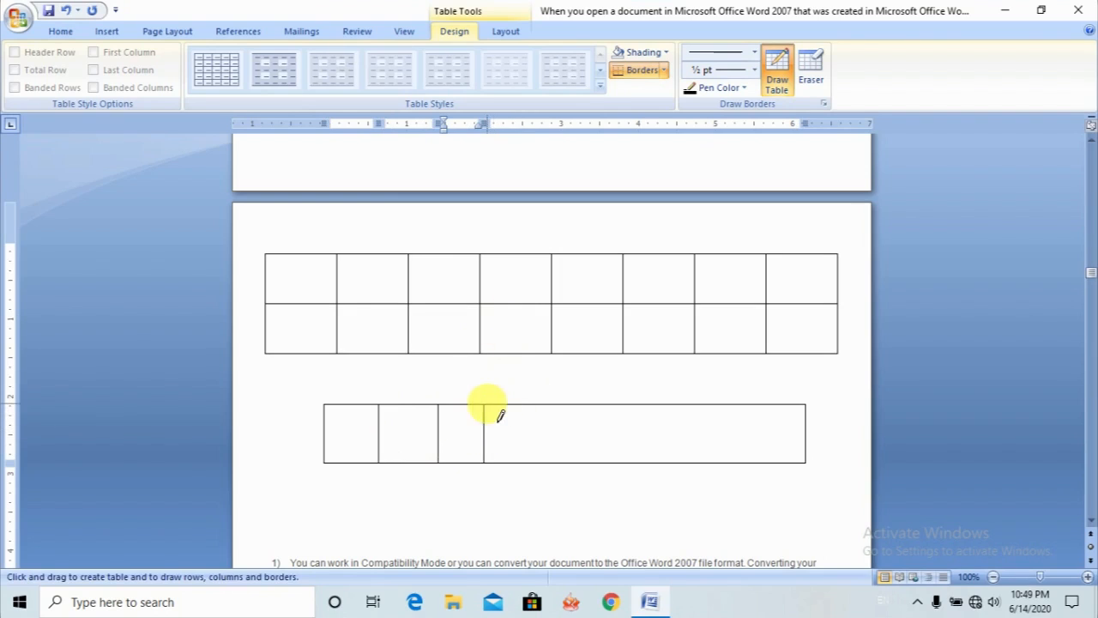
- Subdivide the wide cell of the hand-drawn table into smaller cells with two horizontal and two vertical lines
drag(496, 445, 772, 457)
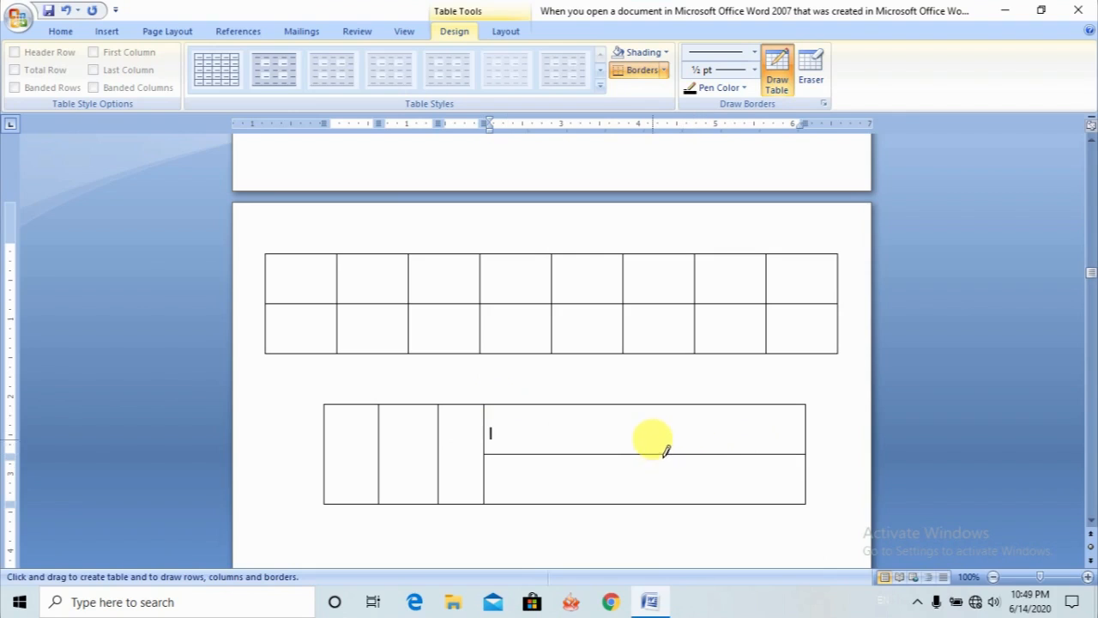
mouse_move(645, 405)
mouse_down()
mouse_move(645, 434)
mouse_move(873, 433)
mouse_up()
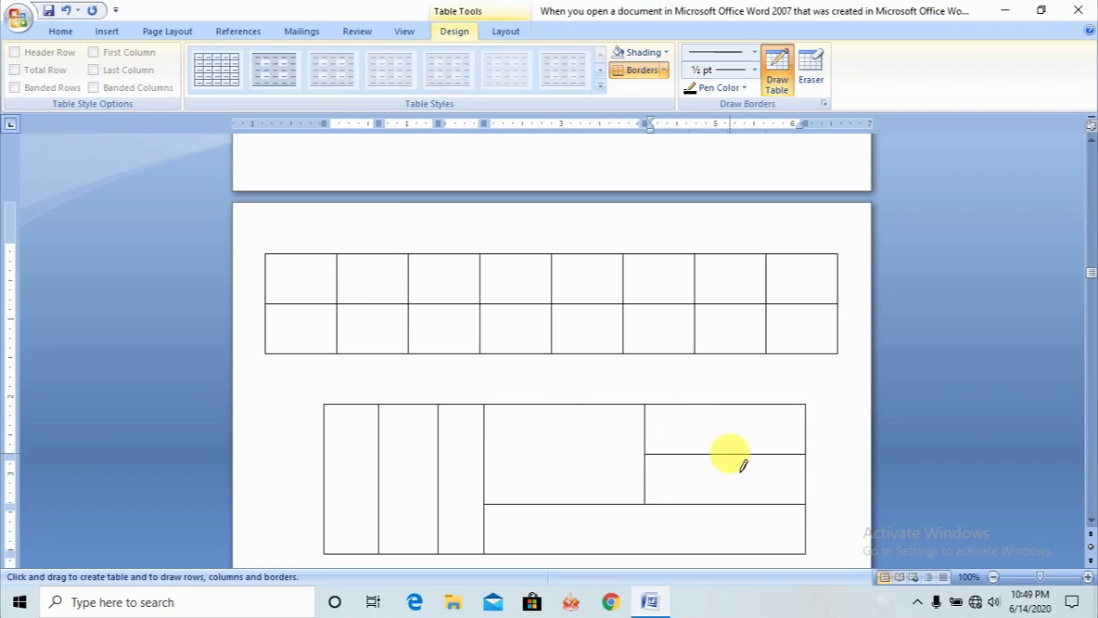
drag(730, 488, 727, 477)
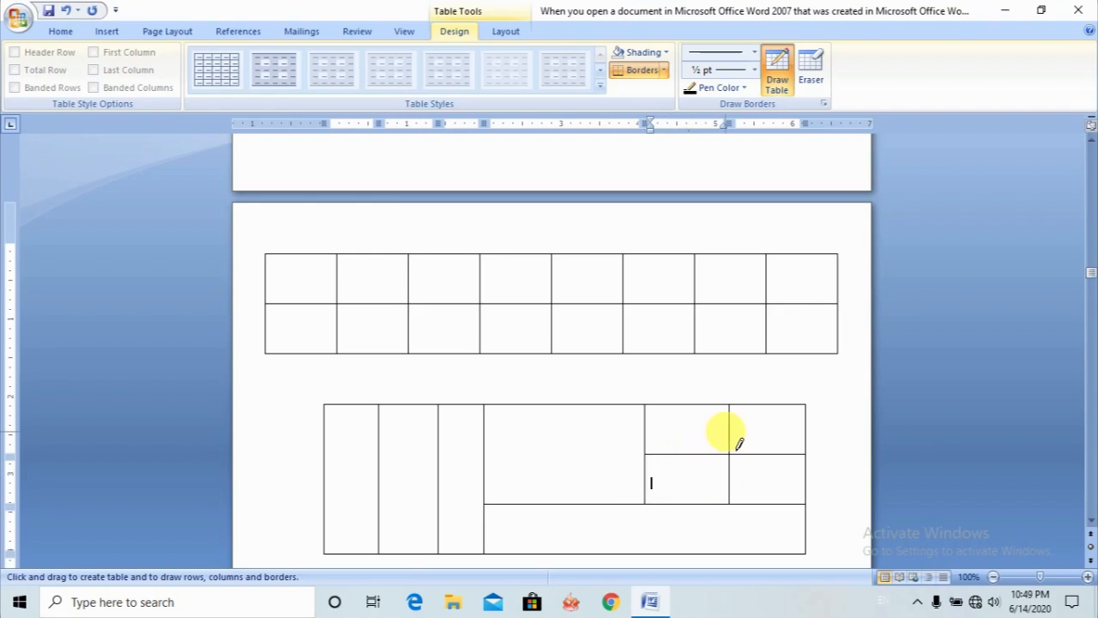
drag(730, 426, 813, 427)
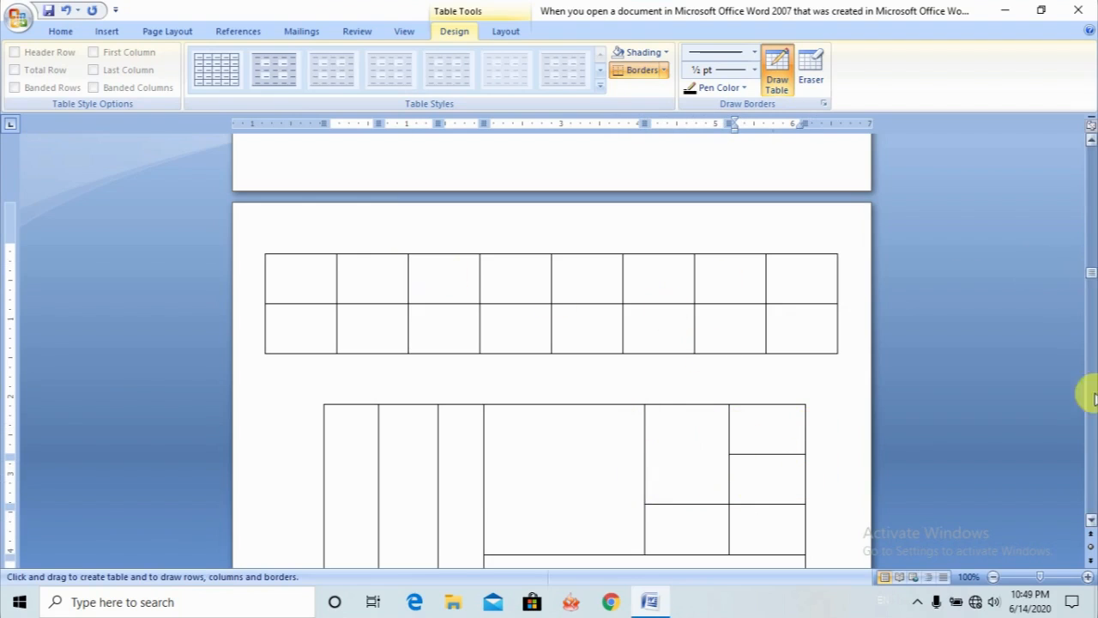
- Convert list items 1) through 2), including a) and b), into a 2-column table separated at paragraphs with fixed column width Auto
click(1091, 521)
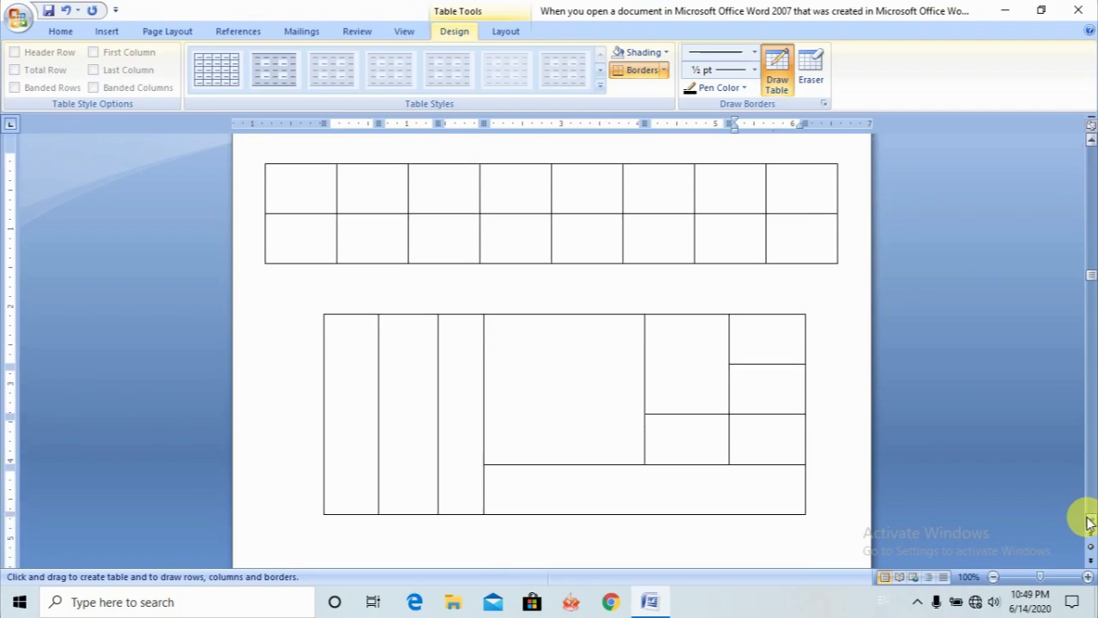
scroll(1091, 521, down, 3)
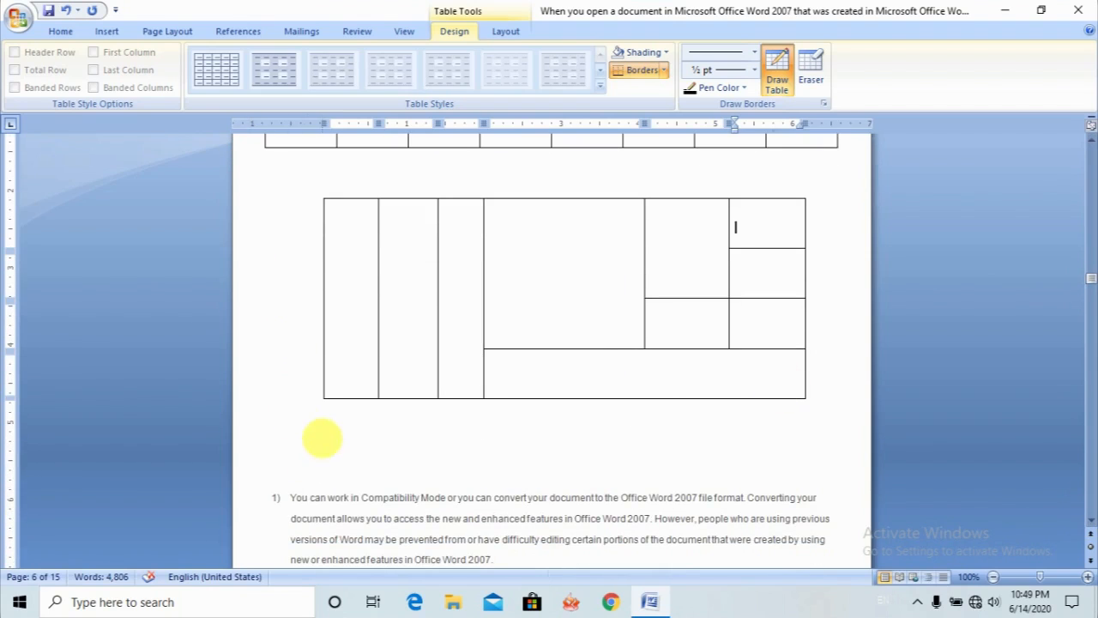
click(106, 31)
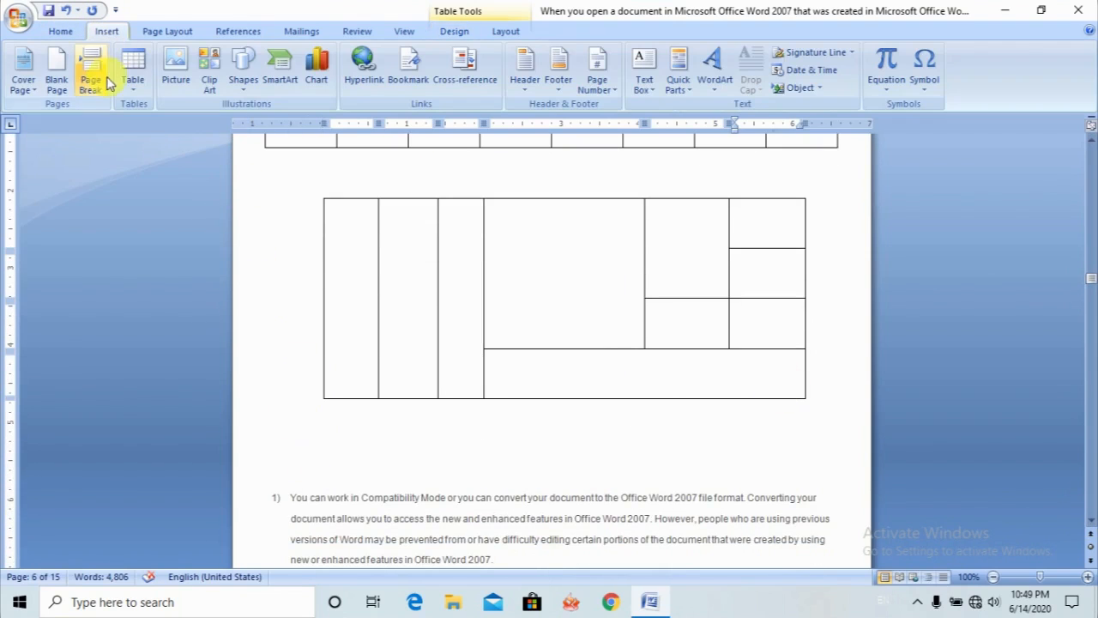
click(133, 70)
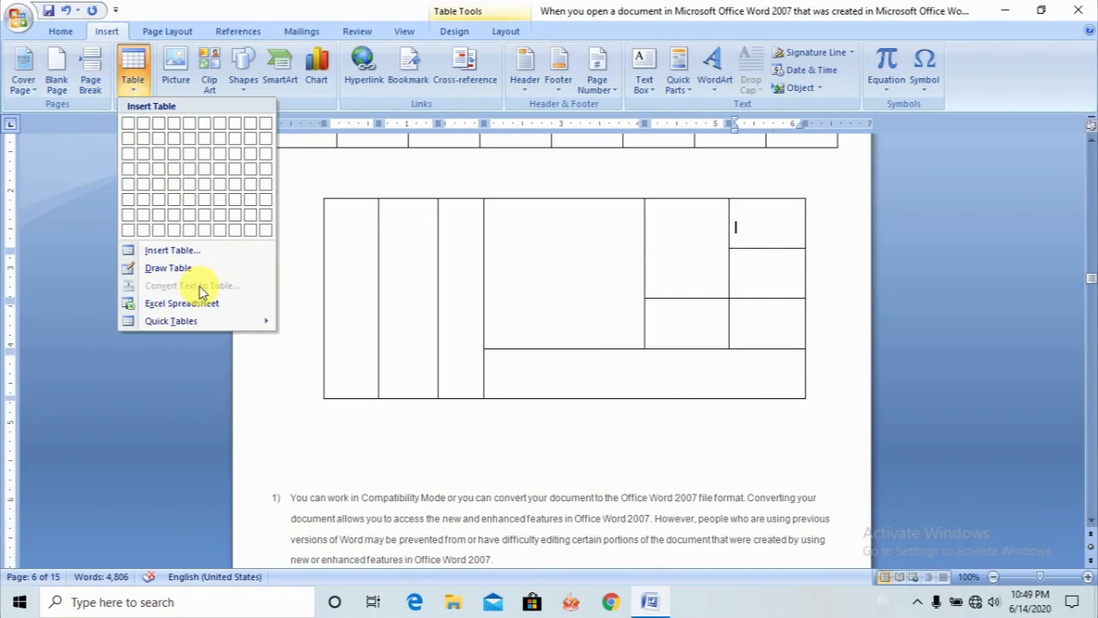
click(453, 508)
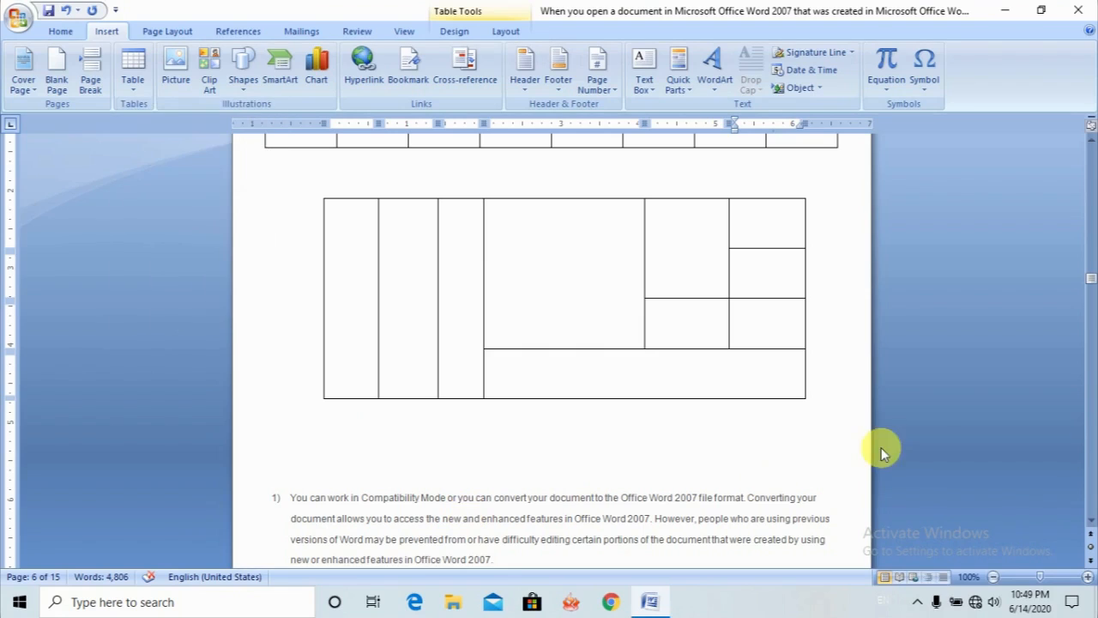
click(1091, 520)
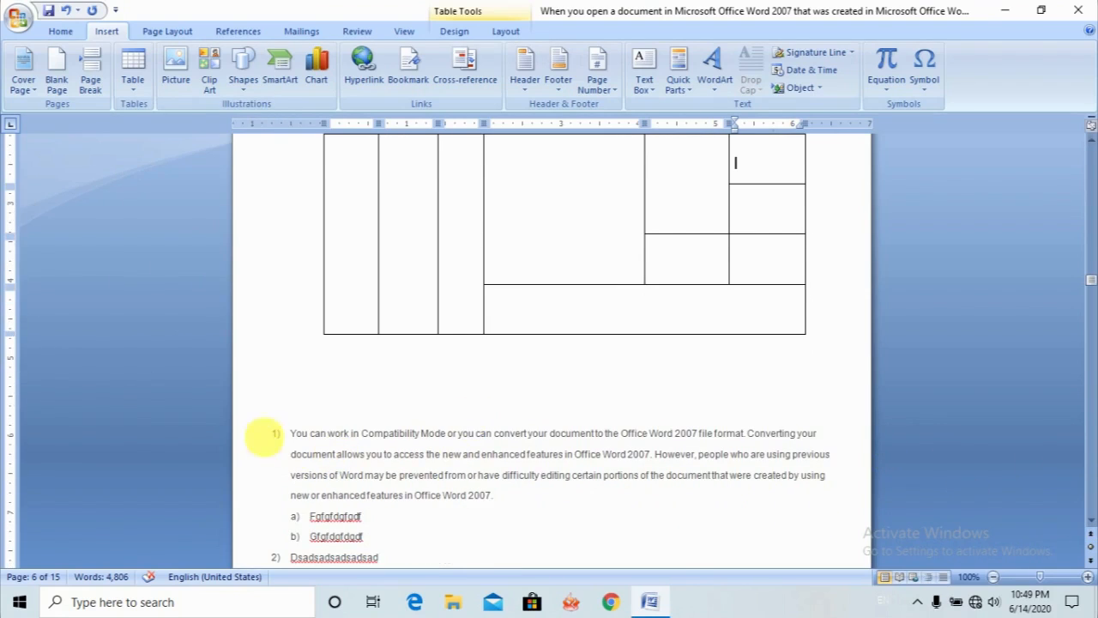
drag(277, 435, 408, 550)
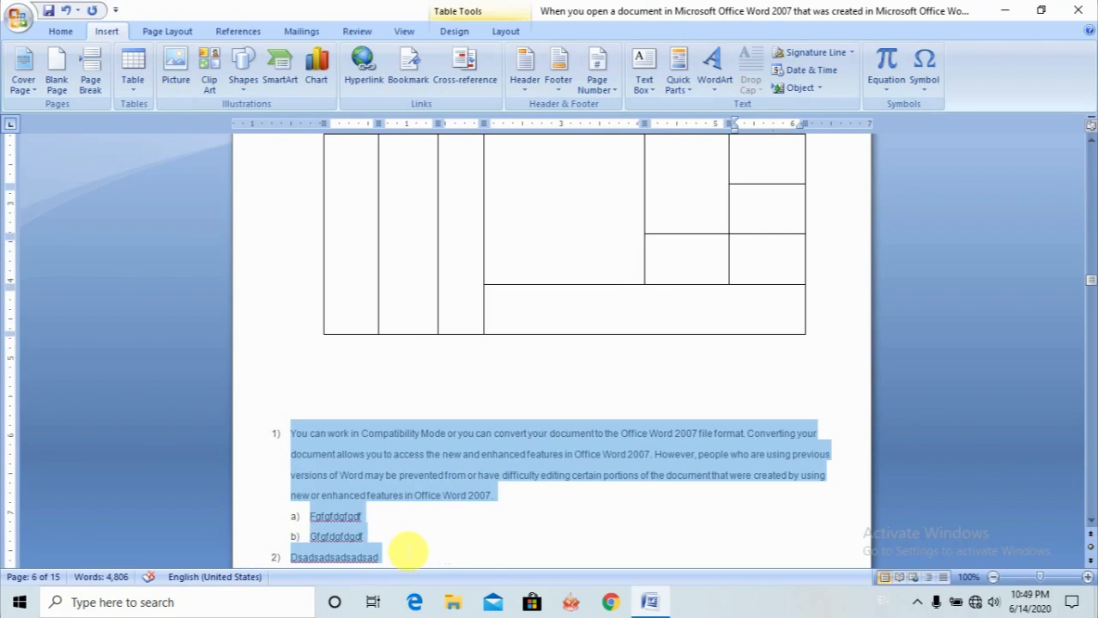
click(133, 86)
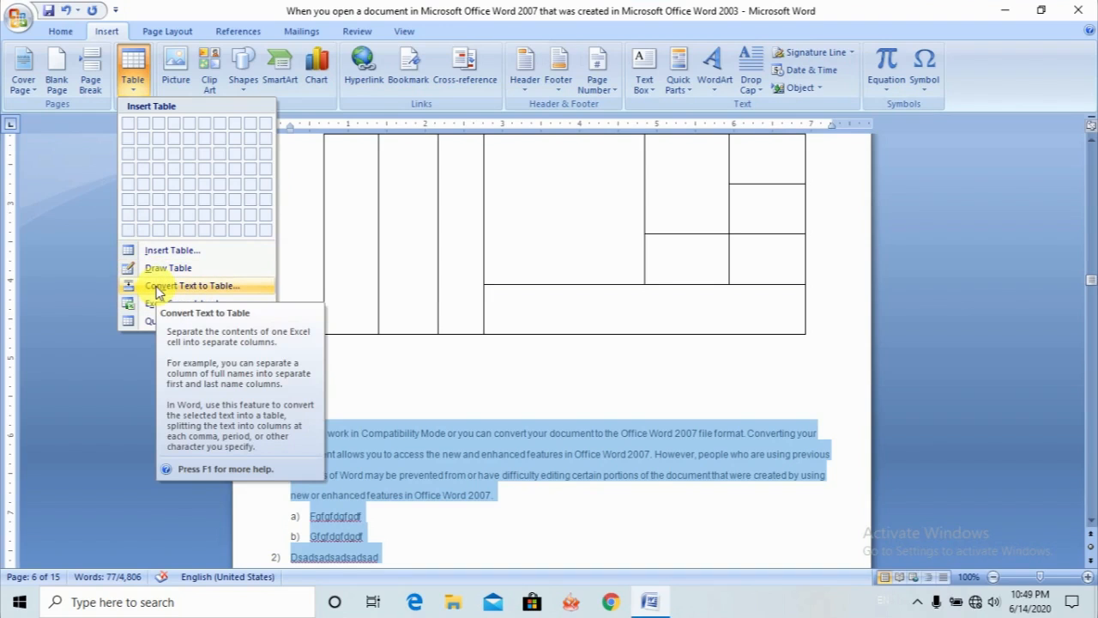
click(157, 293)
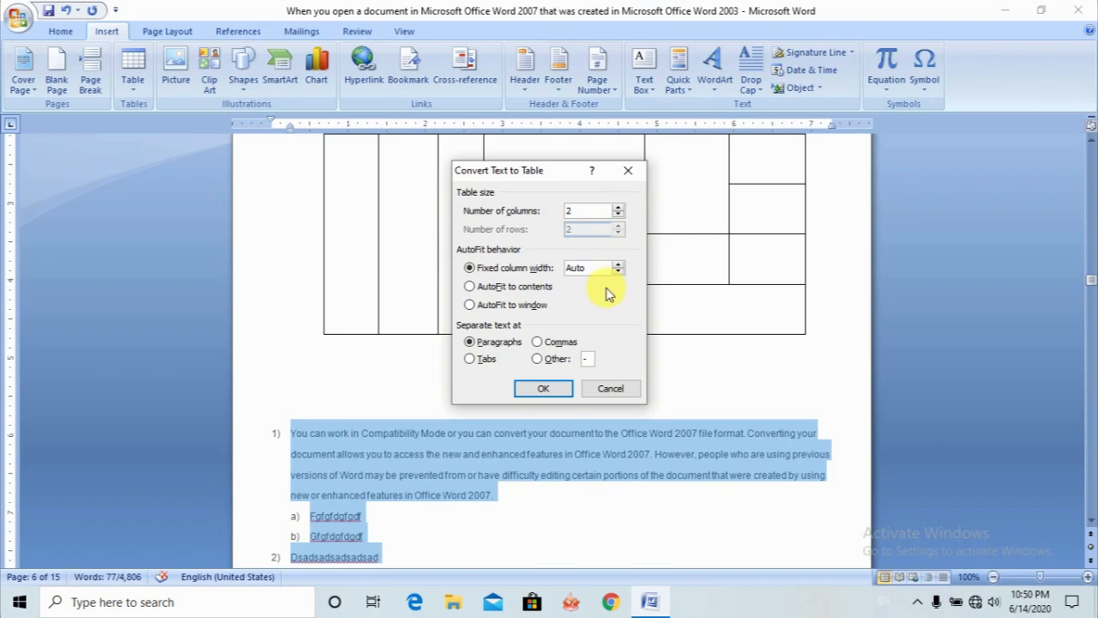
click(532, 388)
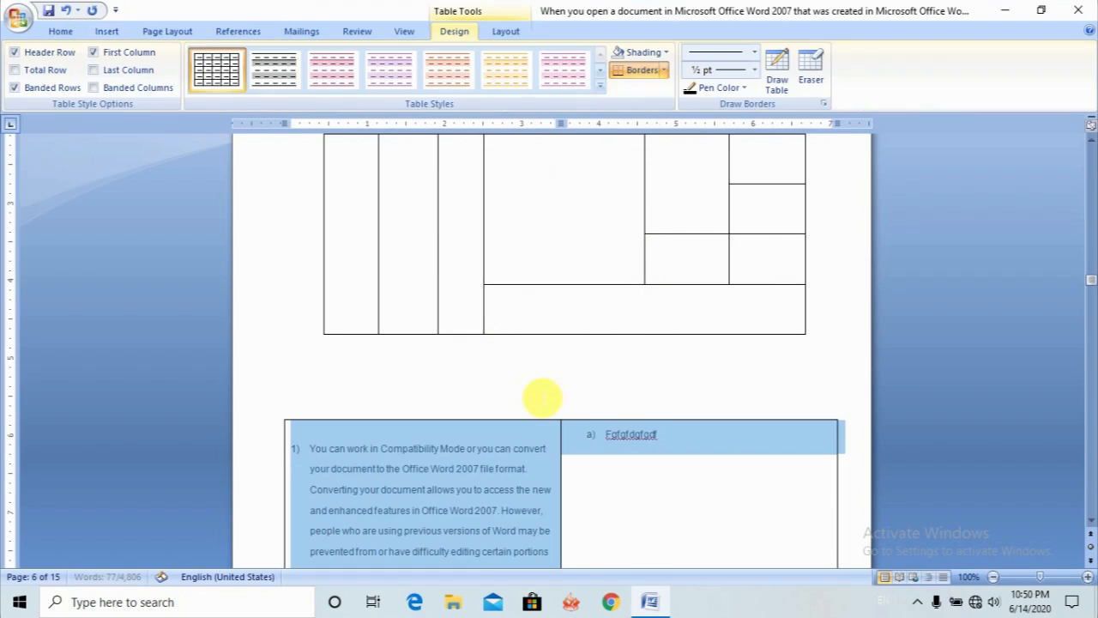
- Convert the text inside the new 2-column table to a table again, separated at paragraphs with fixed column width Auto, and deselect it
click(1091, 521)
scroll(1092, 530, down, 4)
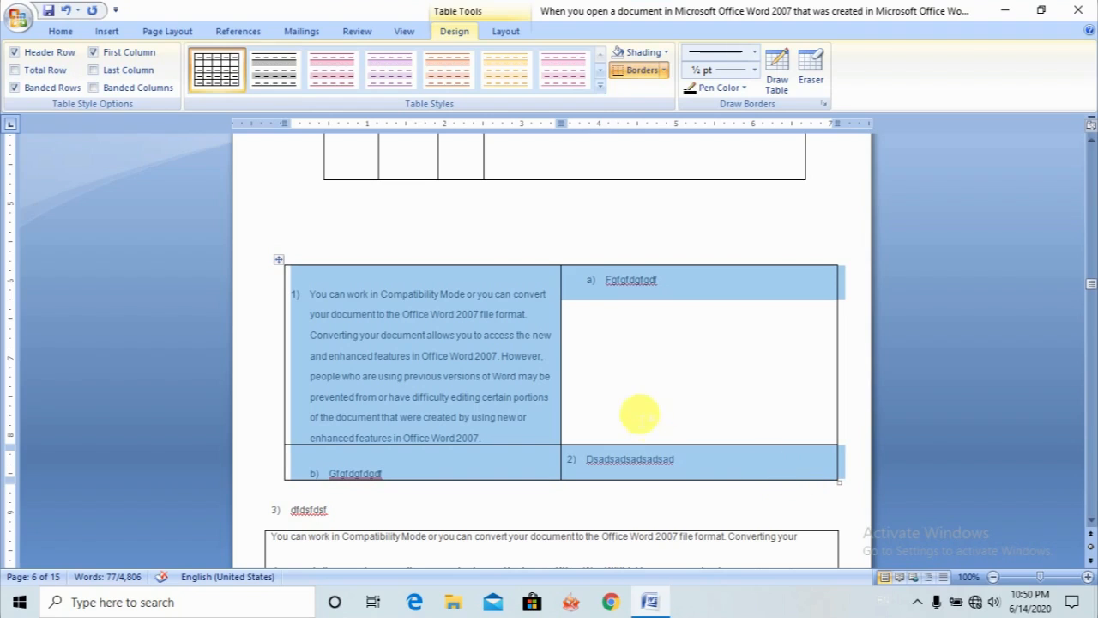
click(106, 32)
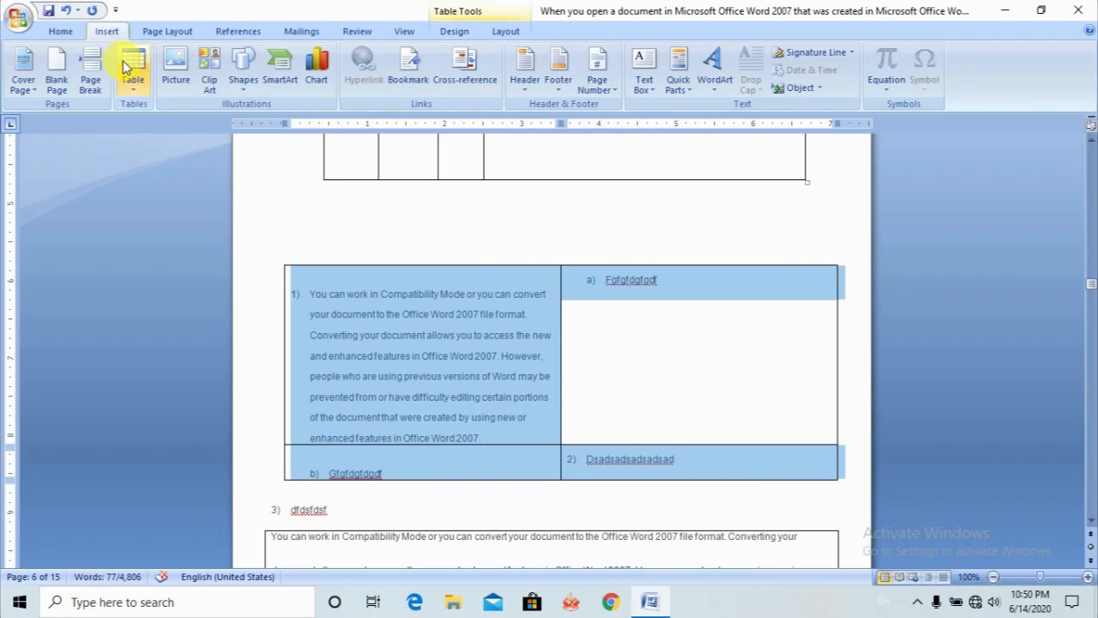
click(133, 86)
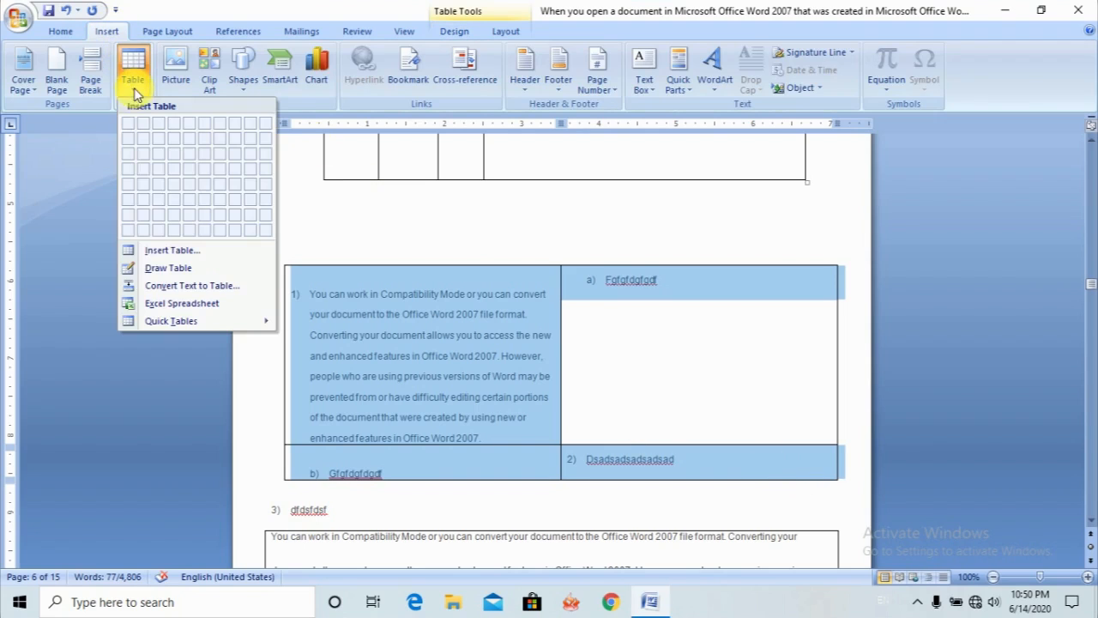
click(163, 286)
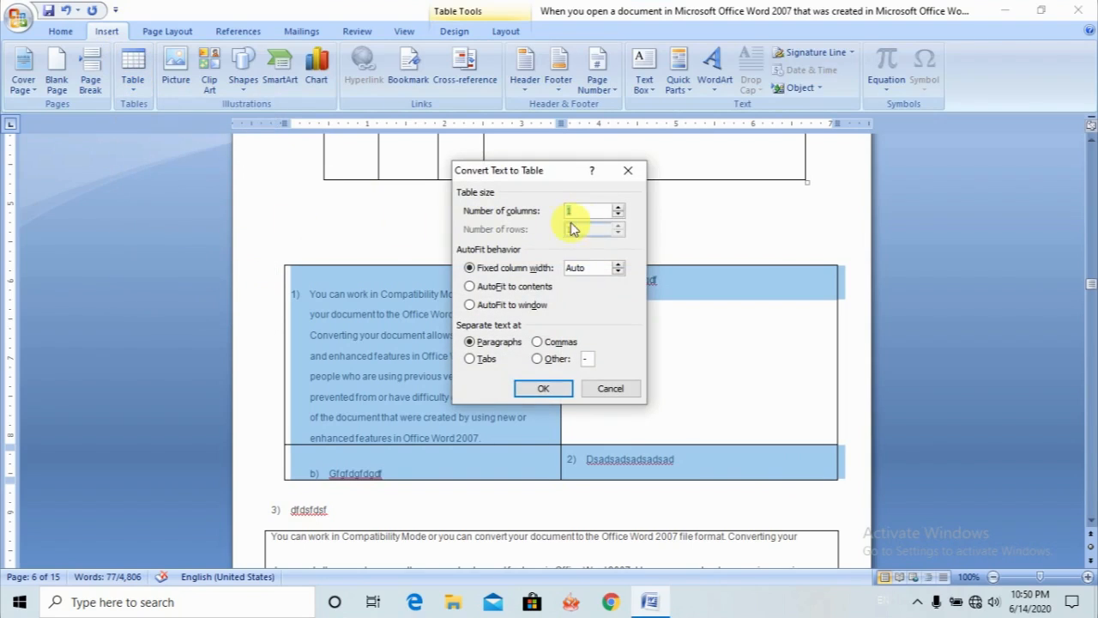
click(532, 391)
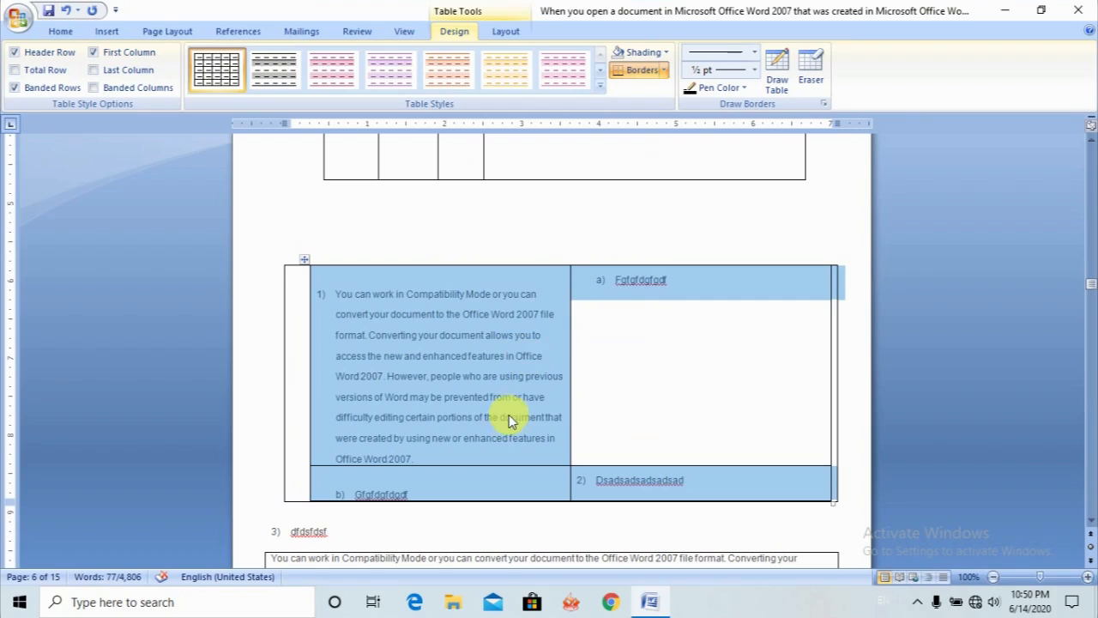
click(509, 417)
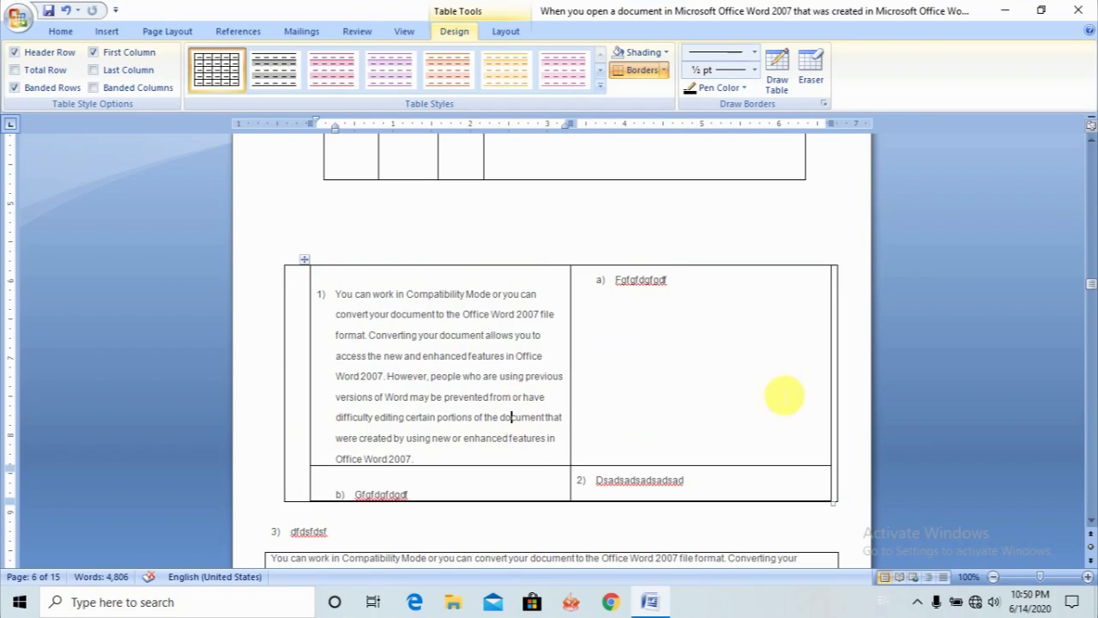
- Add four blank lines below the paragraph under the first COMPUTER HOME TAB heading and place the cursor just below that paragraph
click(1093, 522)
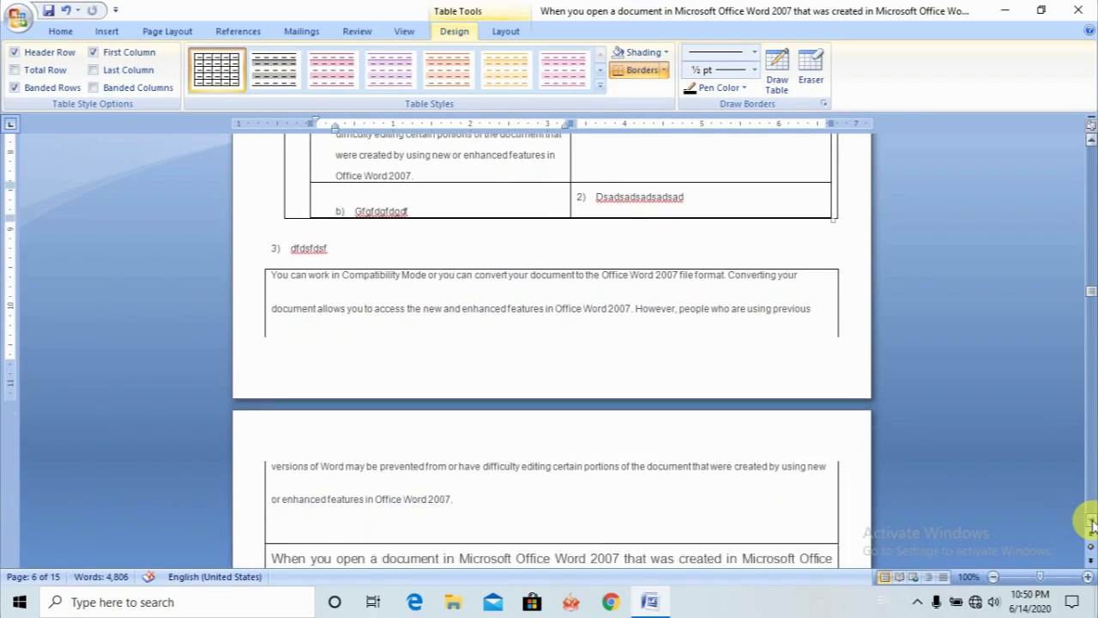
click(1093, 521)
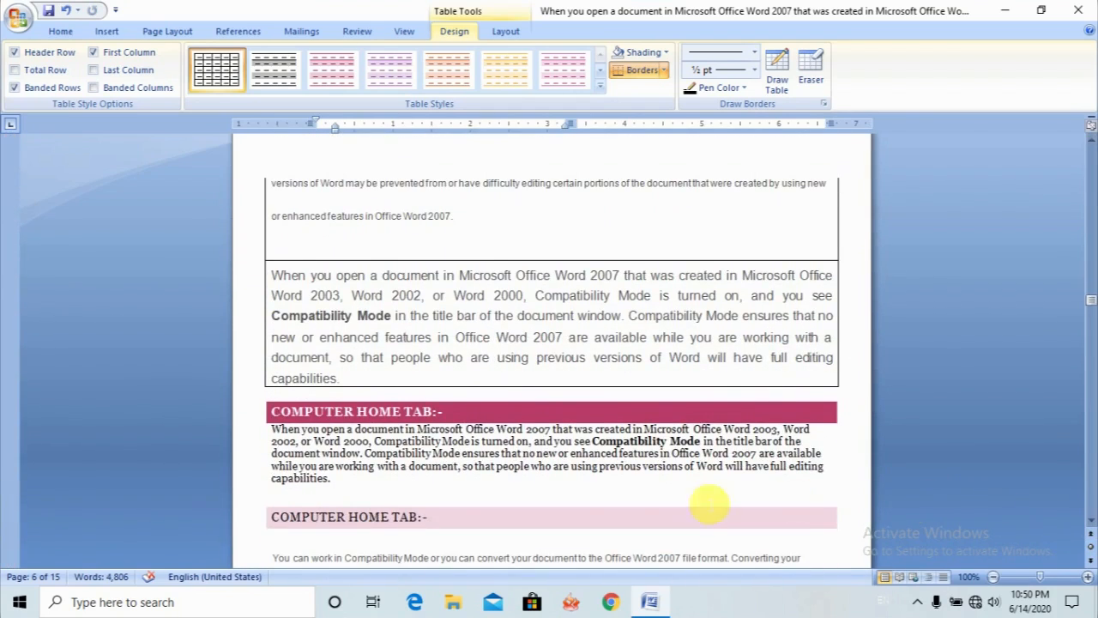
click(419, 490)
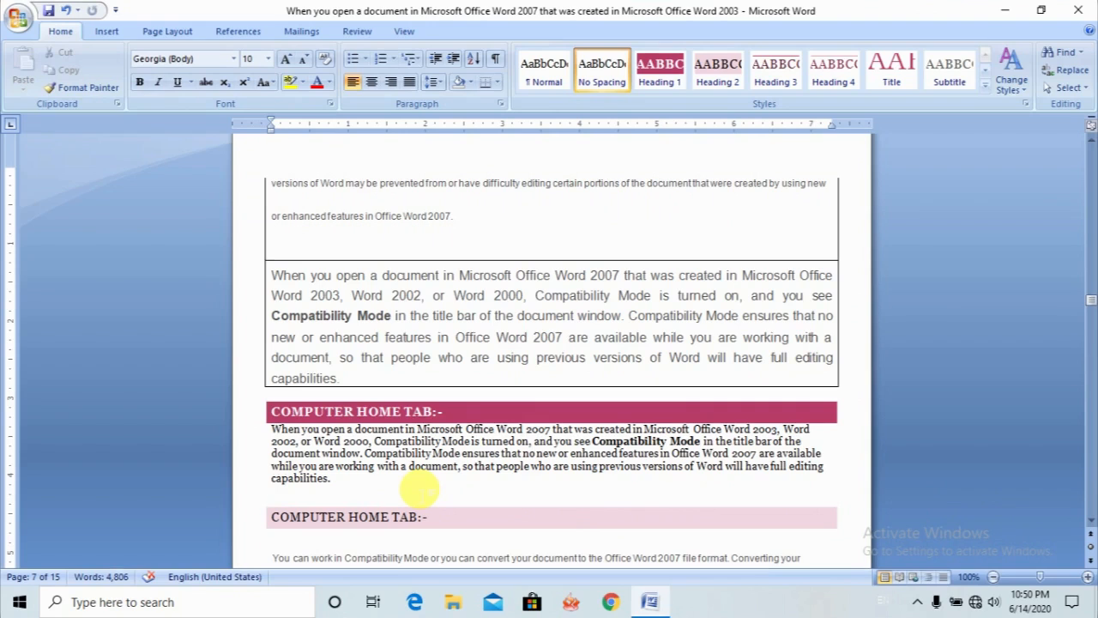
key(Return)
key(Return)
key(Return)
key(Return)
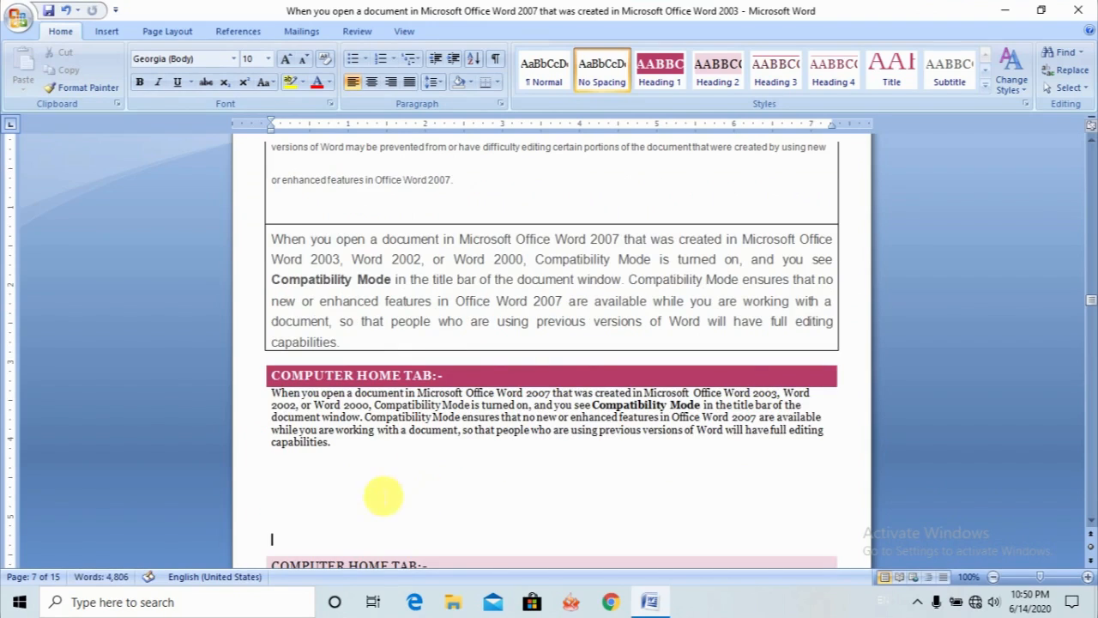
click(300, 472)
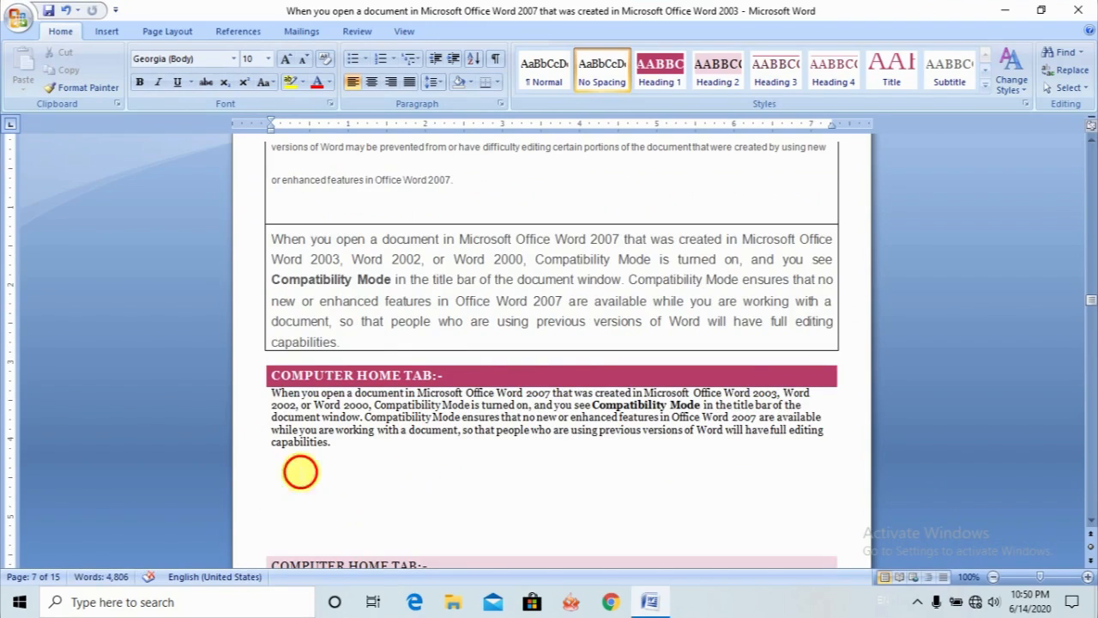
- Insert an Excel spreadsheet at the blank line below the first COMPUTER HOME TAB paragraph
click(107, 32)
click(131, 89)
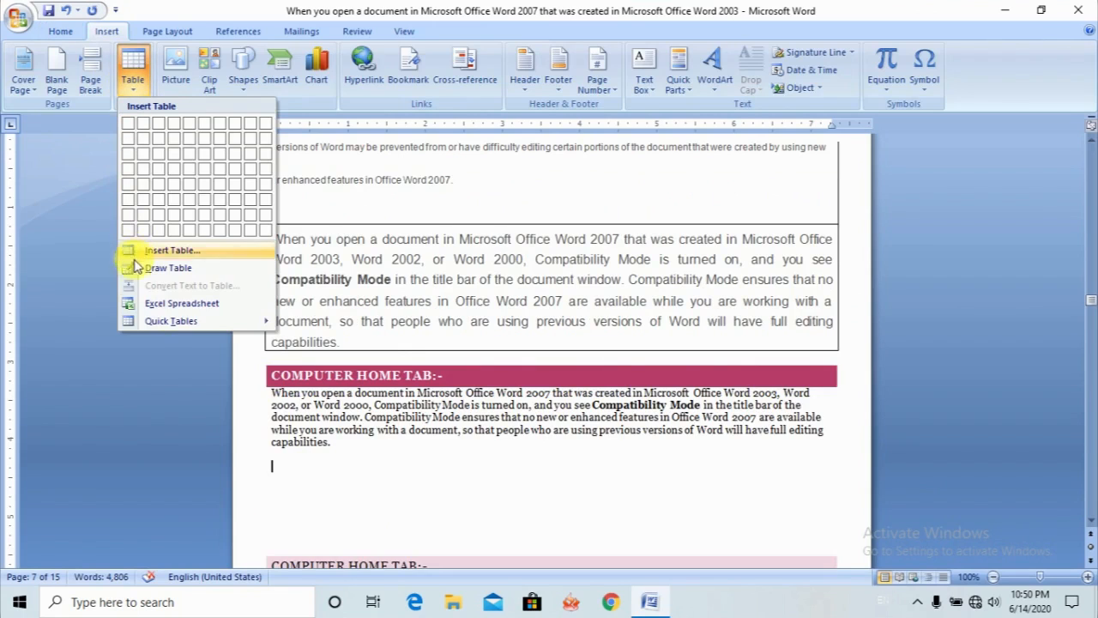
click(168, 305)
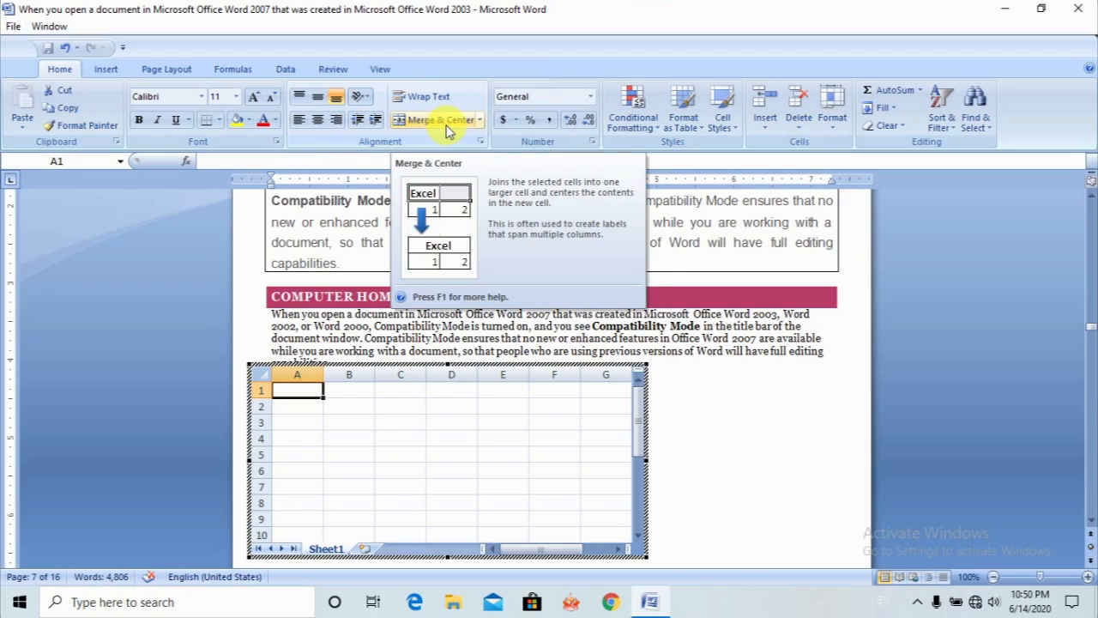
- Apply All Borders to cells B3:E8 in the embedded spreadsheet
click(347, 423)
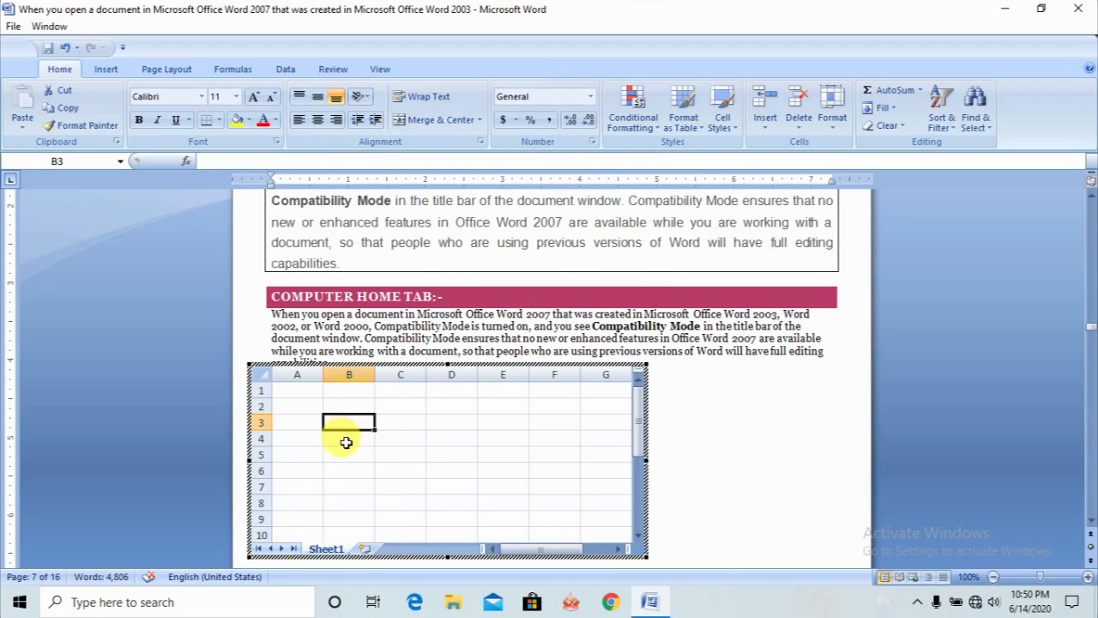
drag(329, 426, 427, 505)
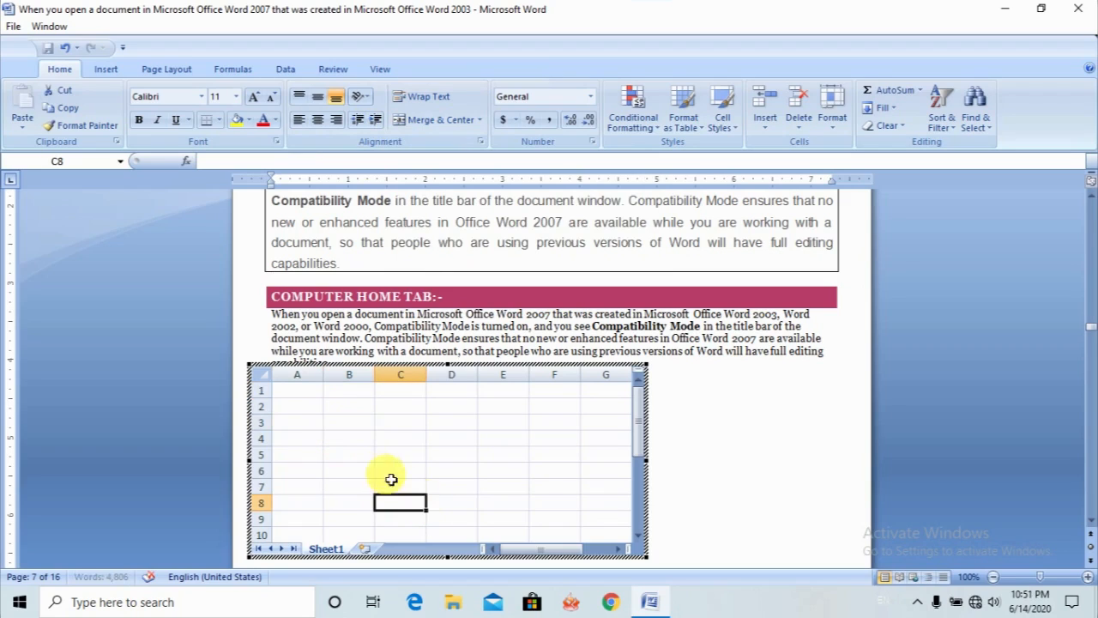
drag(343, 422, 527, 503)
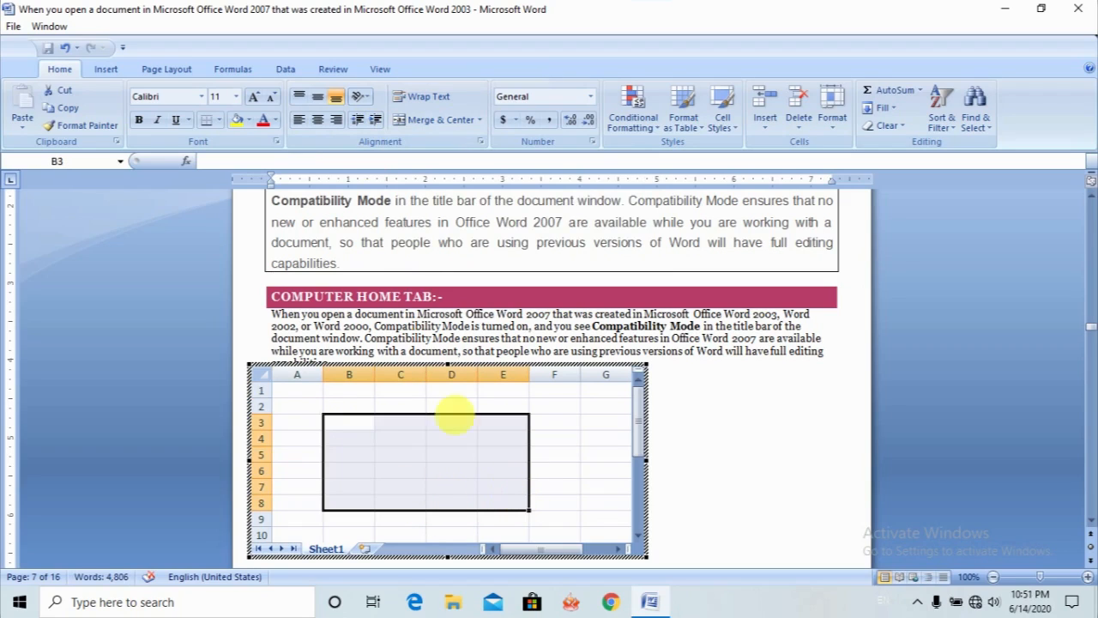
click(220, 120)
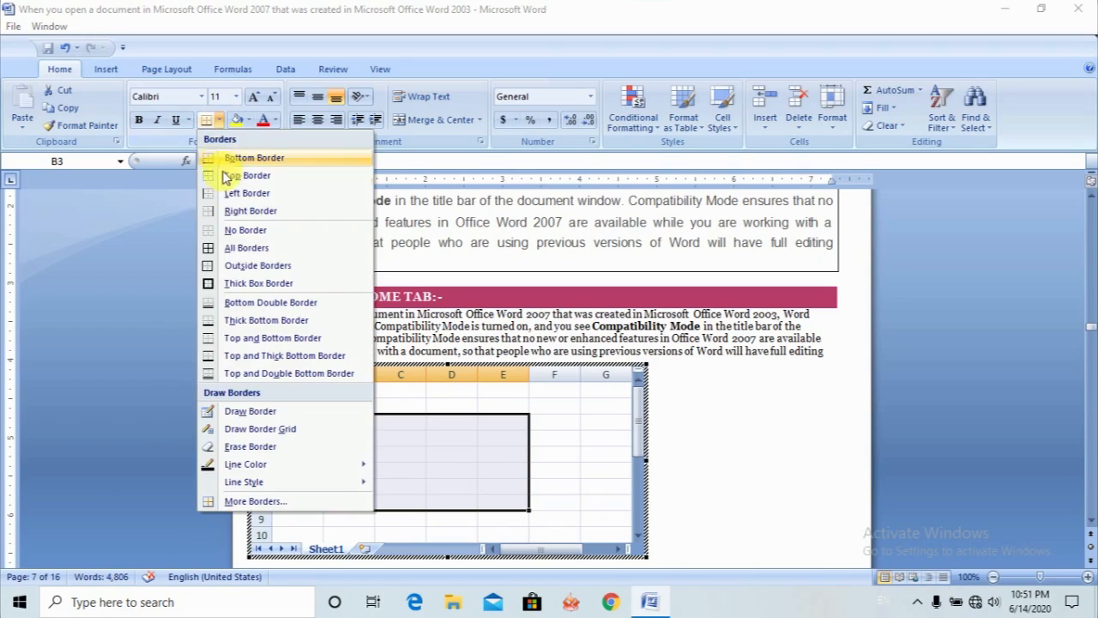
click(206, 251)
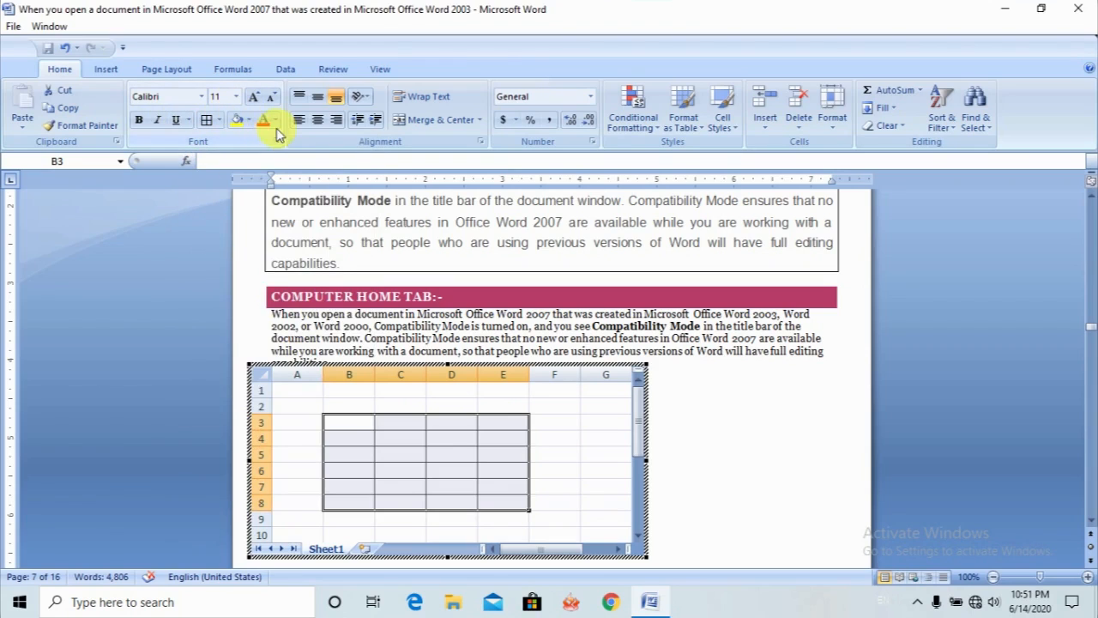
- Fill cells B3:E8 of the embedded spreadsheet with dark red and set their font color to yellow
click(248, 120)
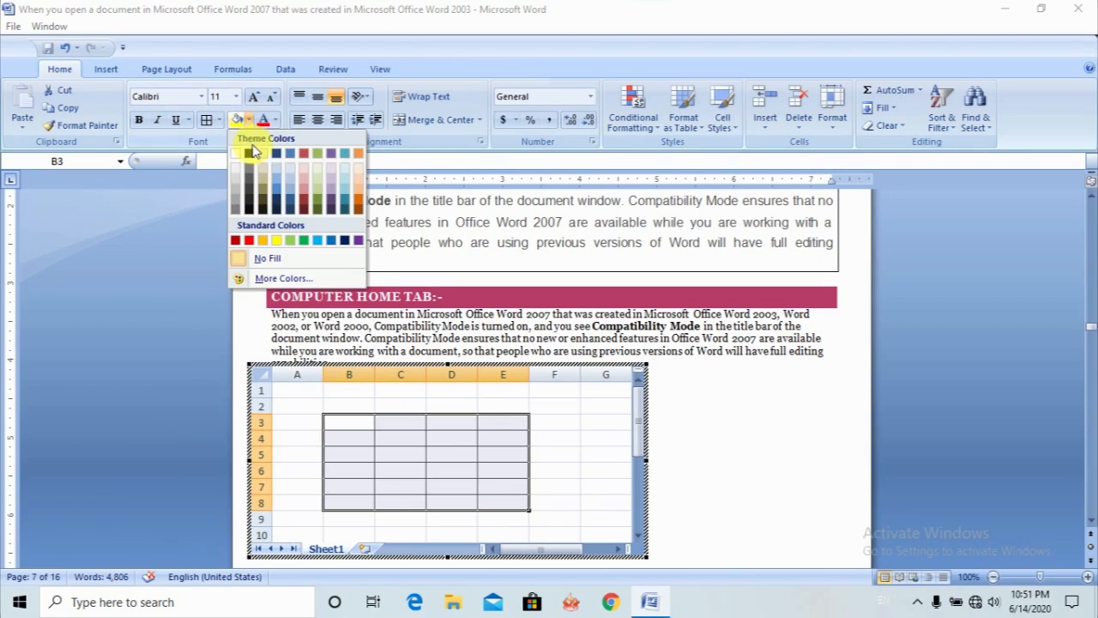
click(242, 241)
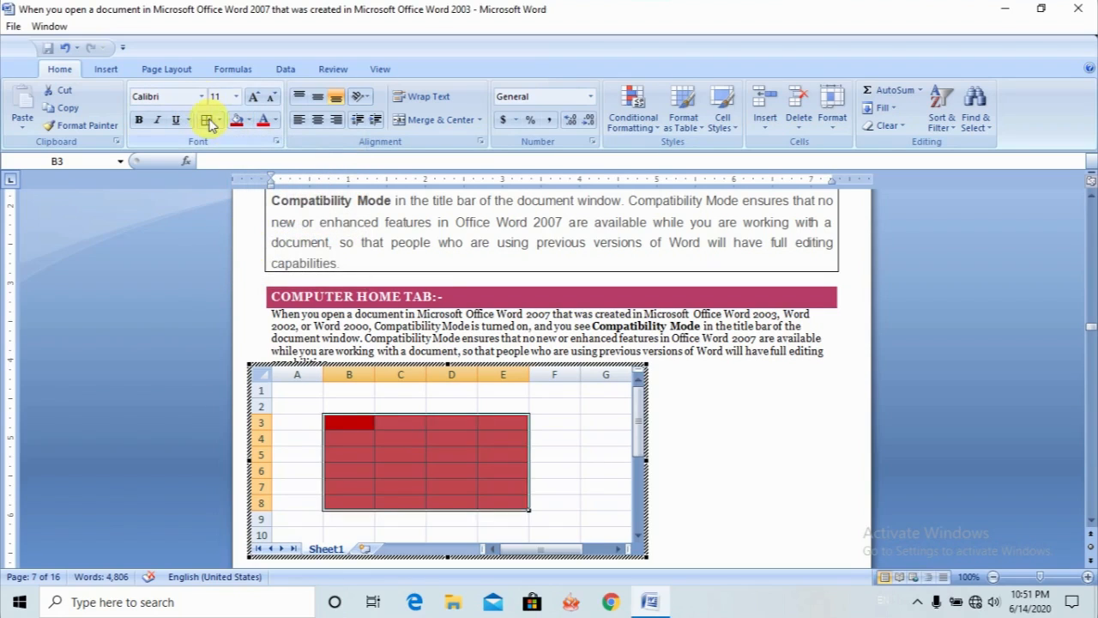
click(358, 424)
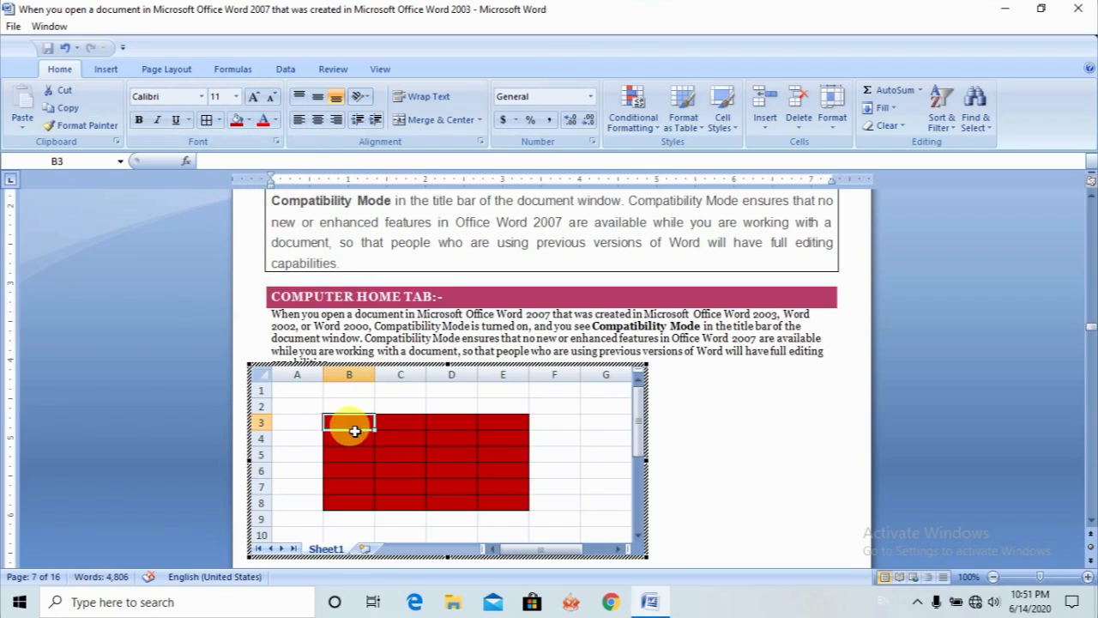
mouse_move(337, 418)
mouse_down()
mouse_move(461, 505)
mouse_move(508, 502)
mouse_up()
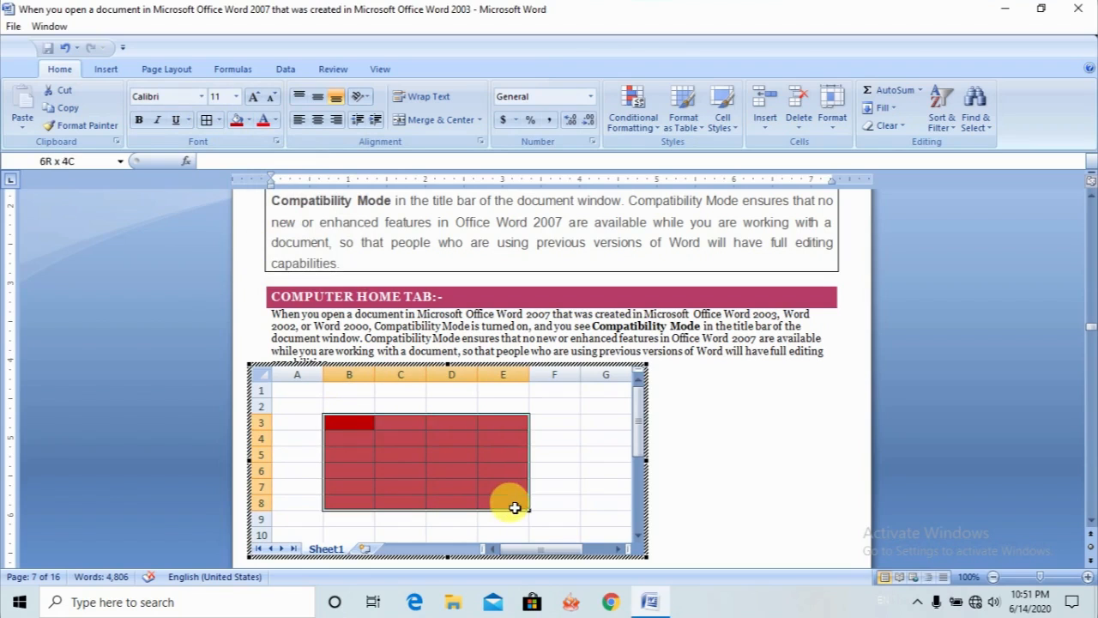
click(277, 120)
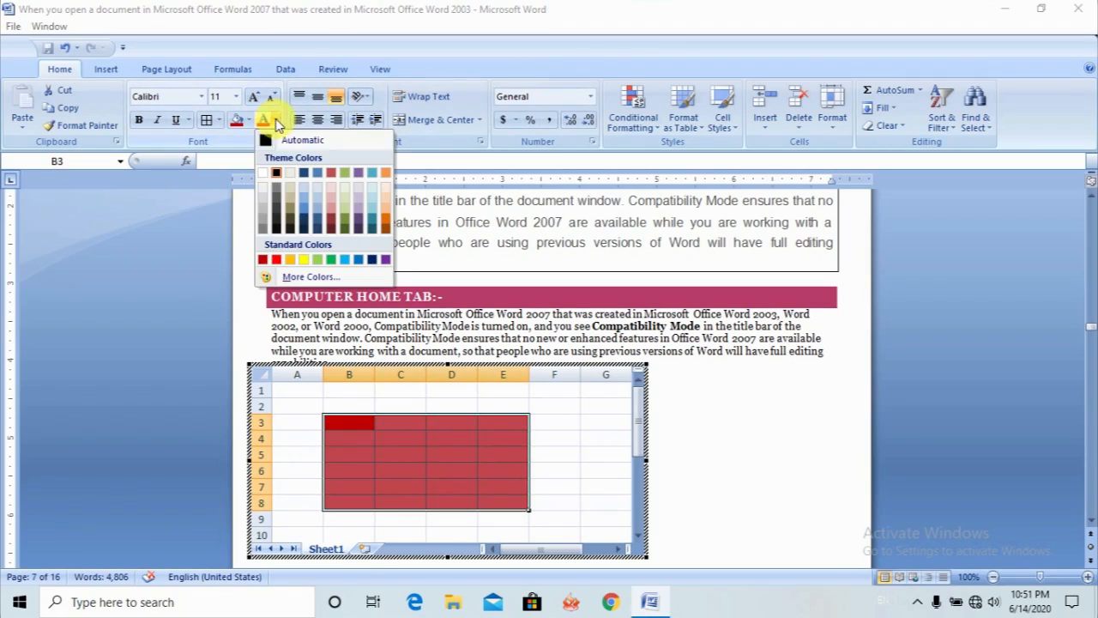
click(296, 259)
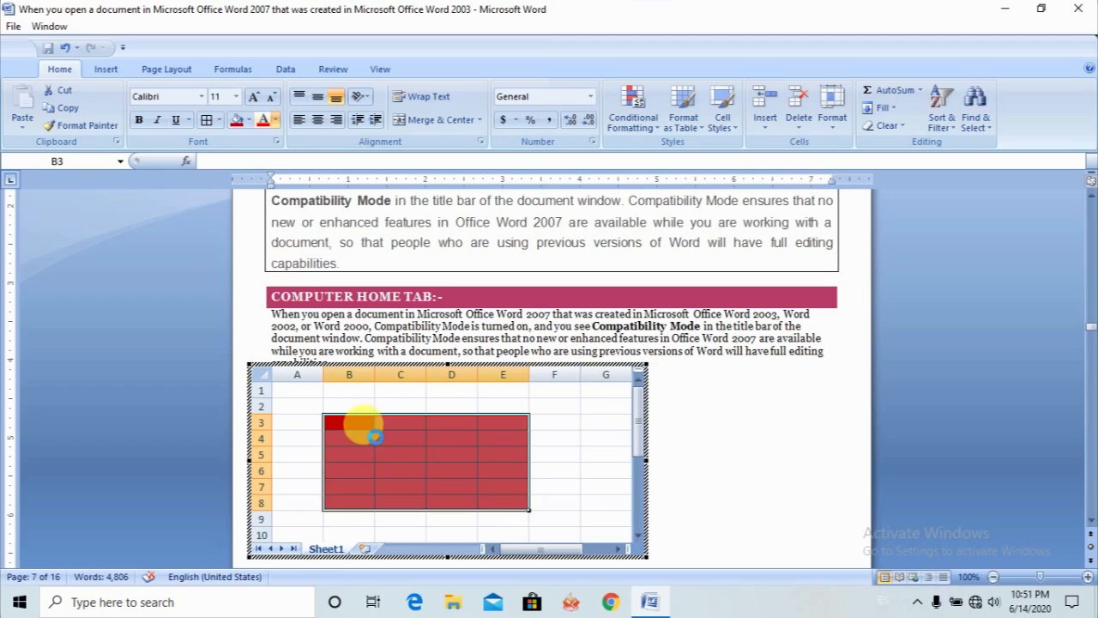
- Enter sxdsad in B3, sdsads in C3, sdsd in D5, sdd in D4 and xcsd in E5, and leave the embedded spreadsheet
click(353, 425)
text(sxdsad)
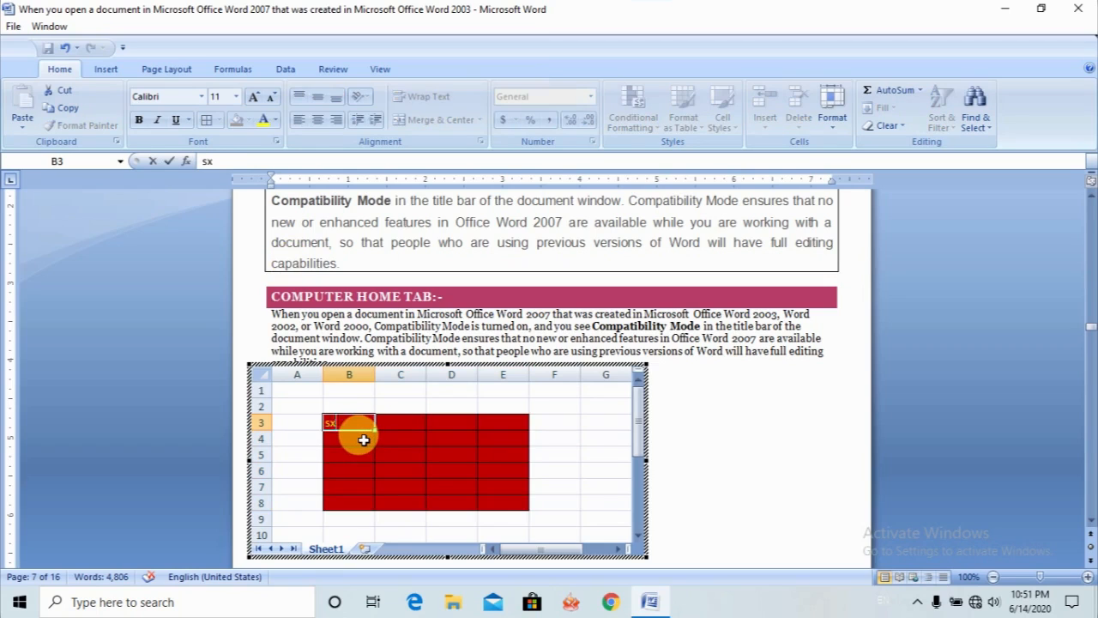
click(380, 421)
text(sdsads)
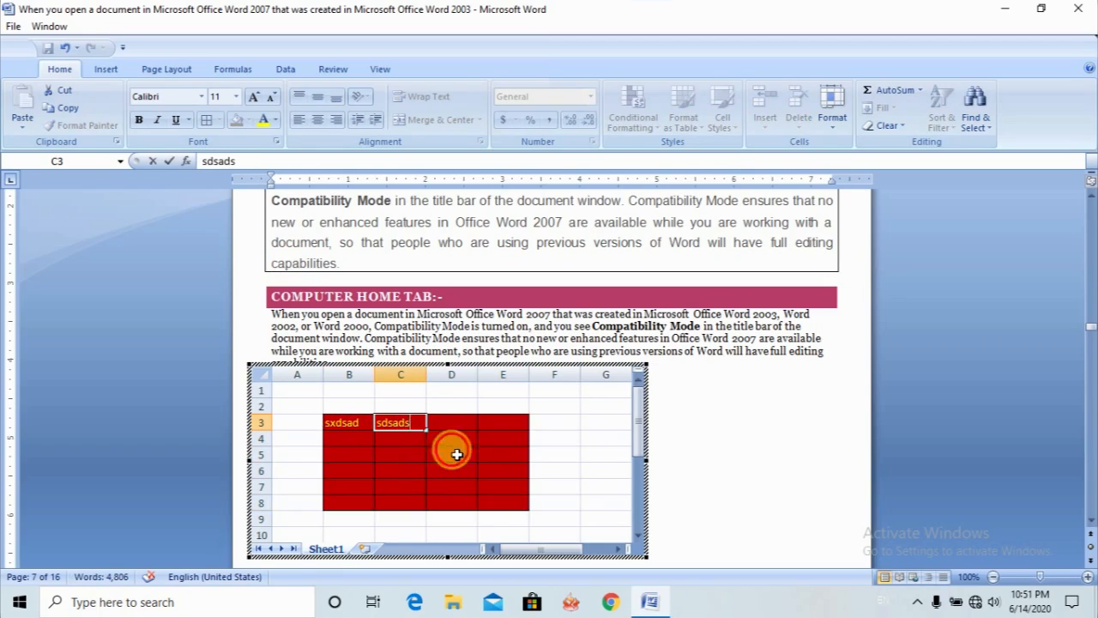
click(454, 454)
text(sdsd)
click(466, 437)
text(sdd)
click(490, 455)
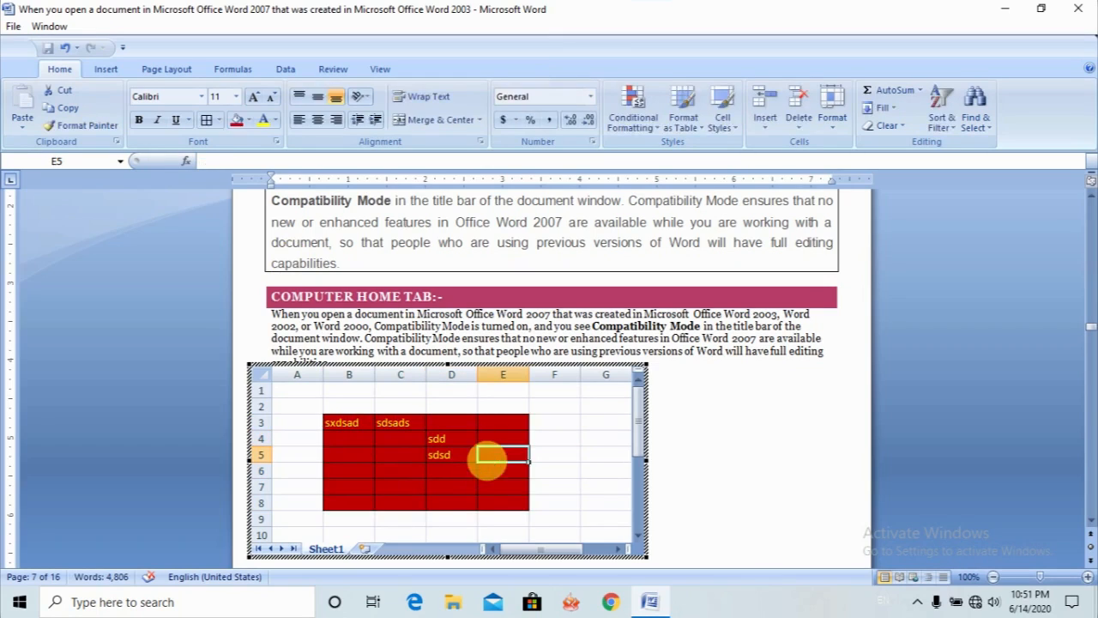
text(xcsd)
click(418, 474)
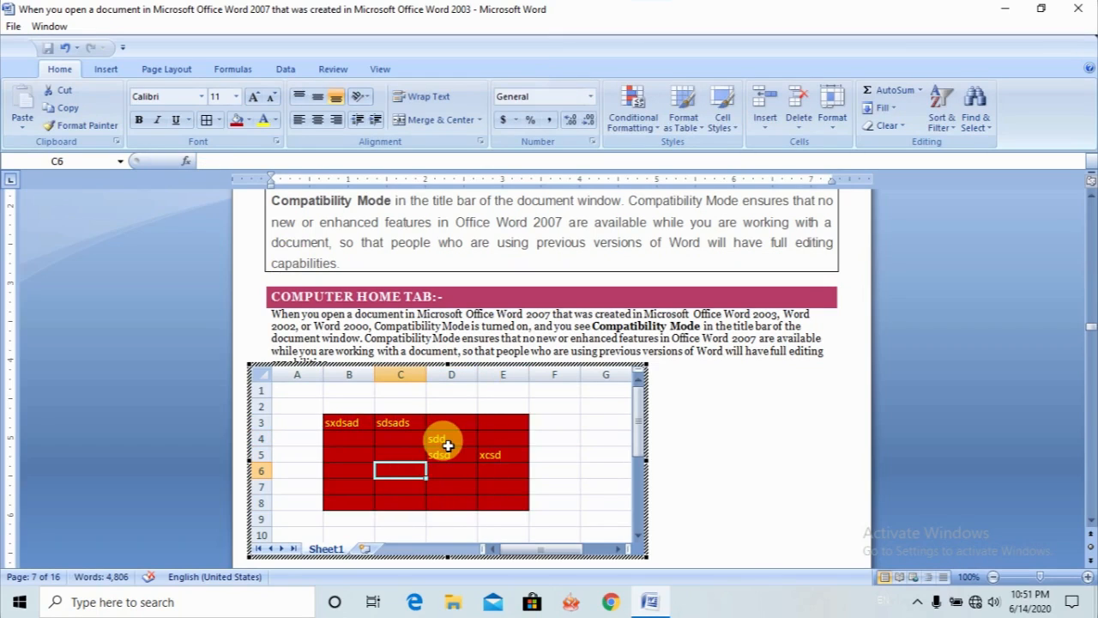
click(380, 486)
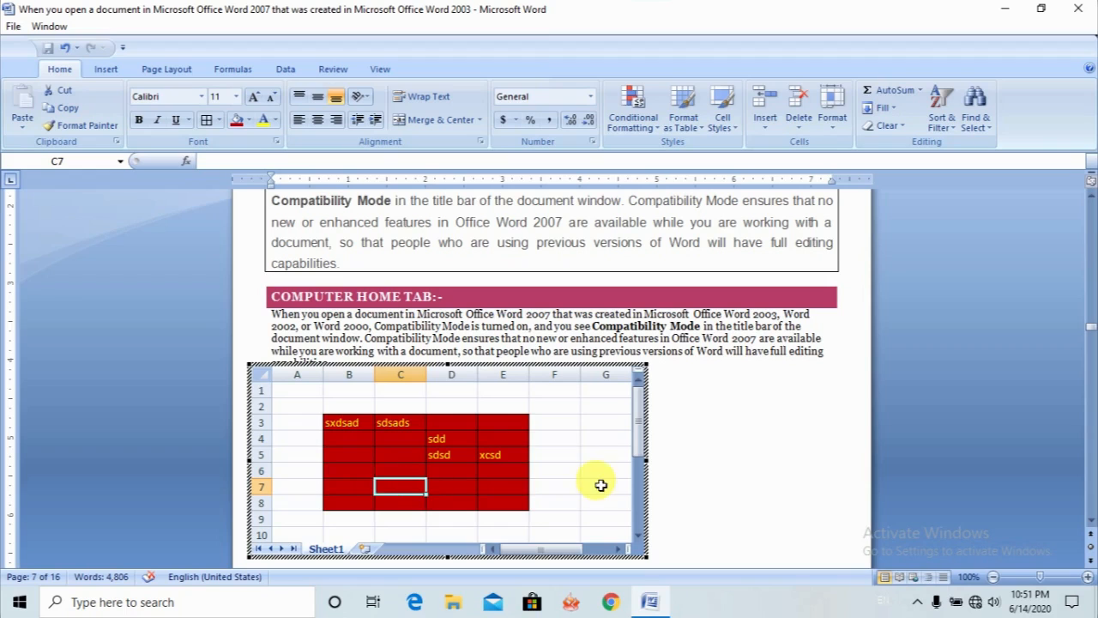
click(719, 491)
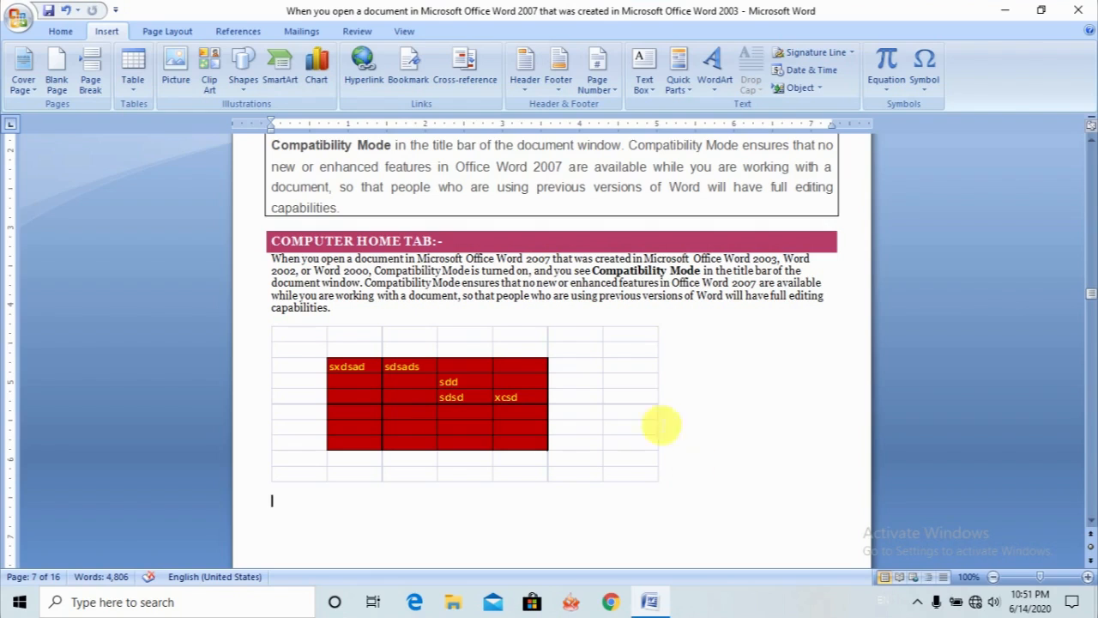
- Insert the Calendar 2 quick table below the embedded spreadsheet
click(131, 92)
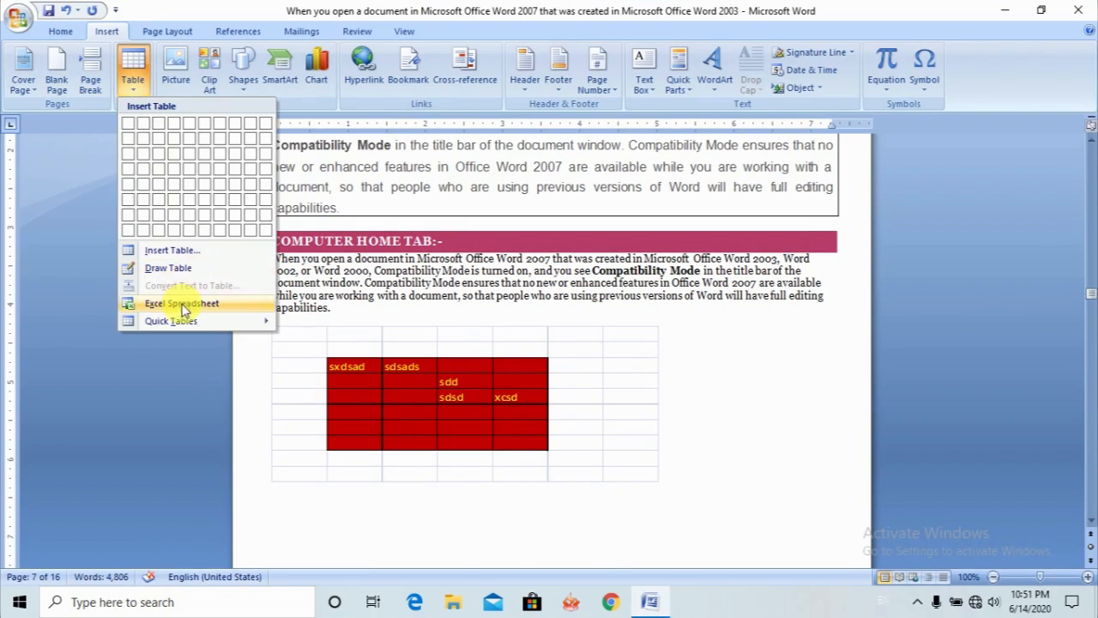
mouse_move(183, 321)
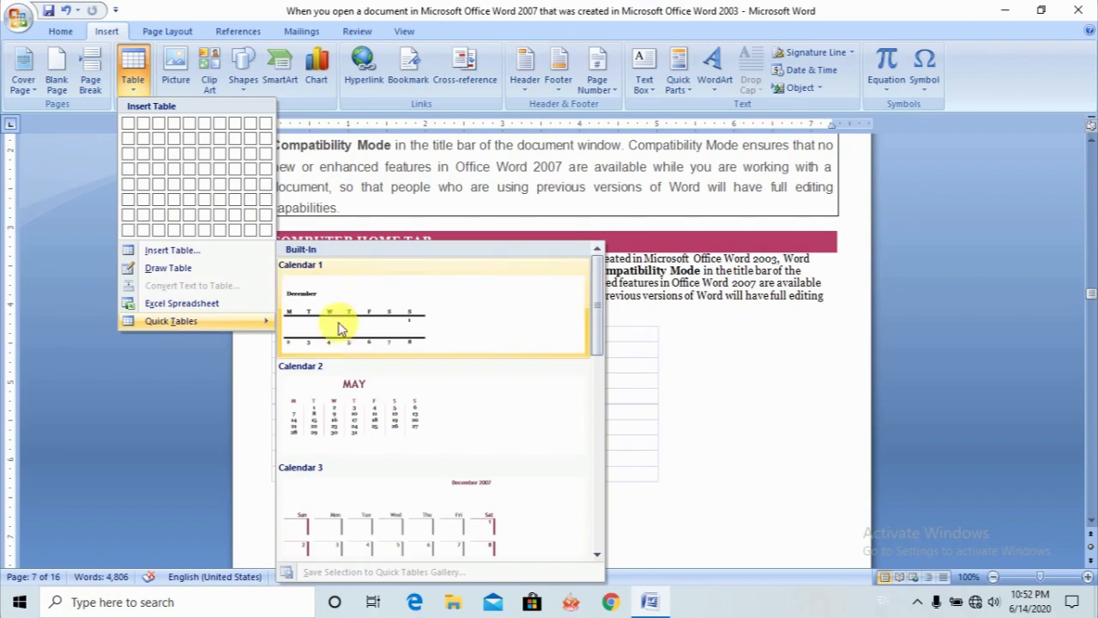
click(345, 423)
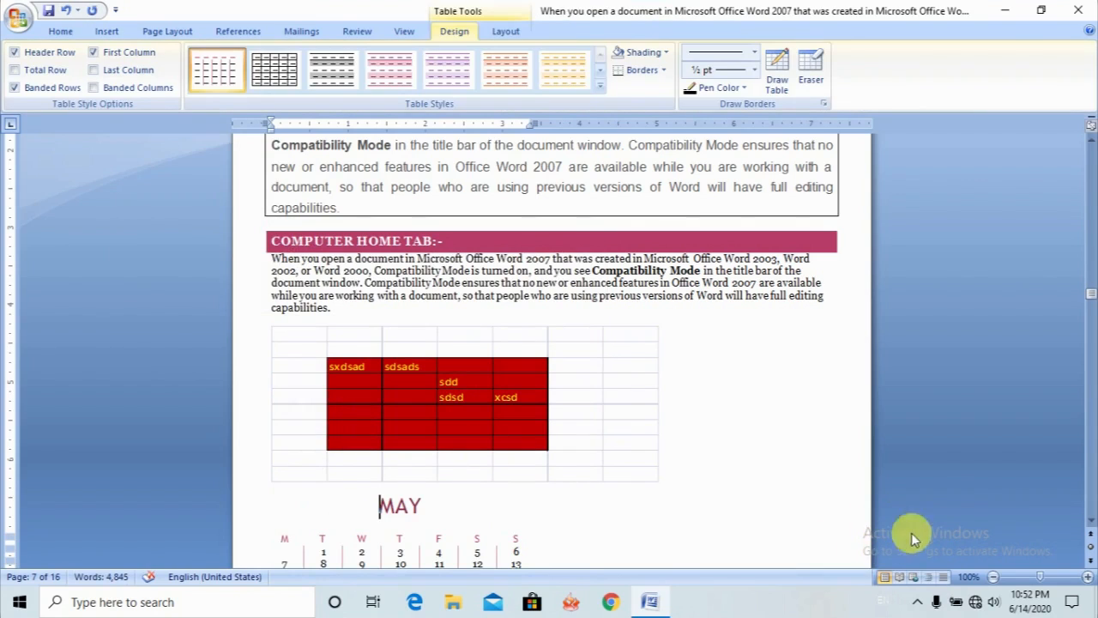
click(1091, 521)
click(1092, 521)
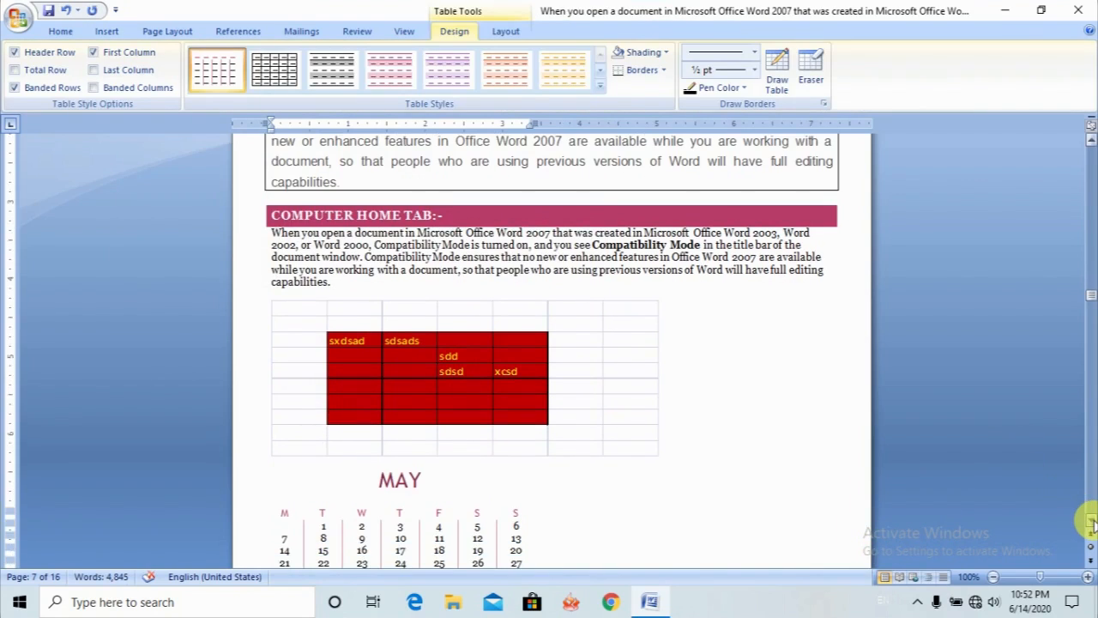
- Insert the With Subheads 2 quick table on the blank line between the MAY calendar and the next COMPUTER HOME TAB heading
click(564, 525)
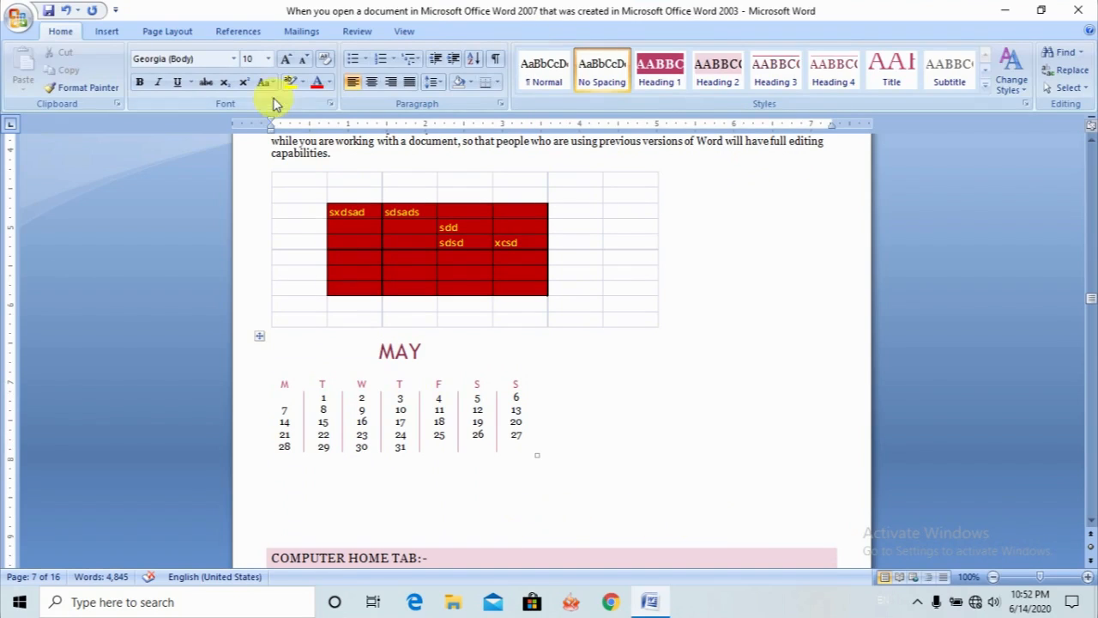
click(110, 32)
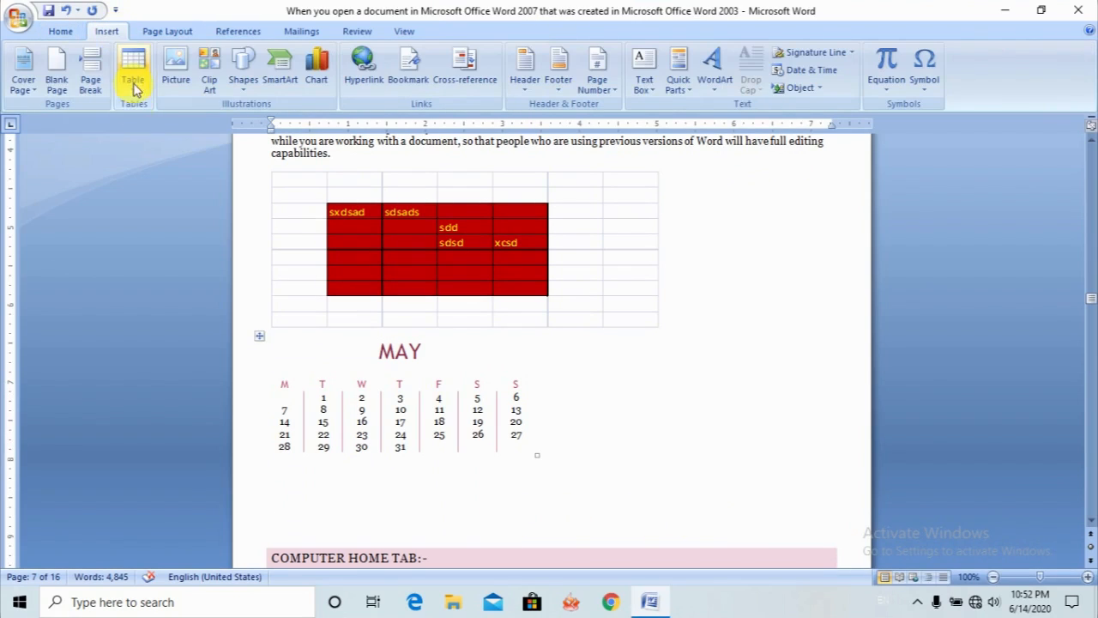
click(134, 96)
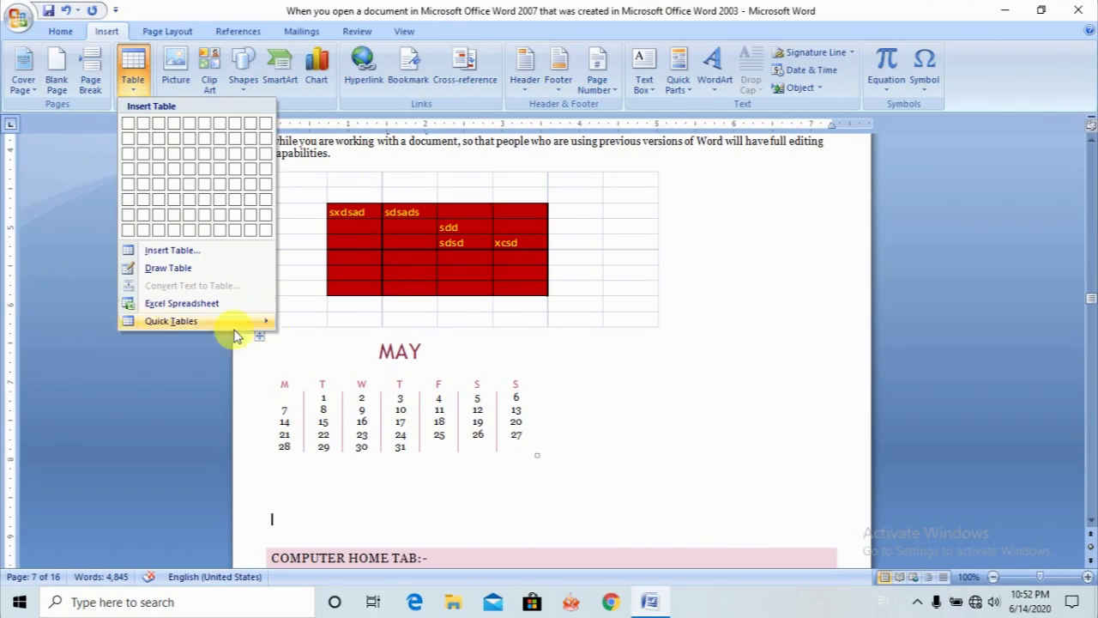
mouse_move(253, 325)
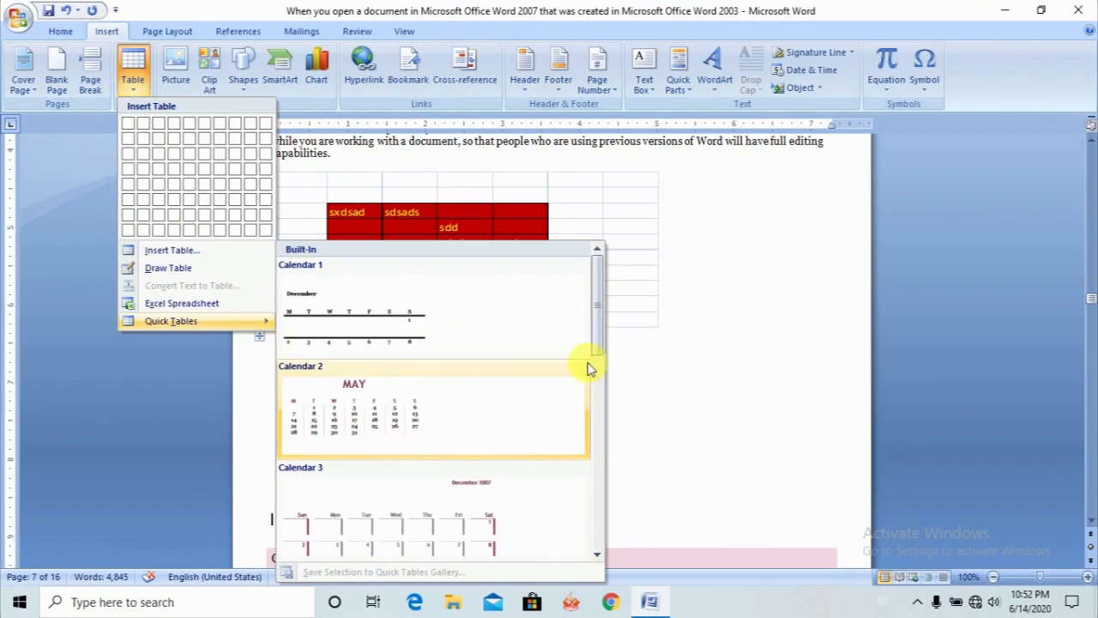
scroll(598, 356, down, 5)
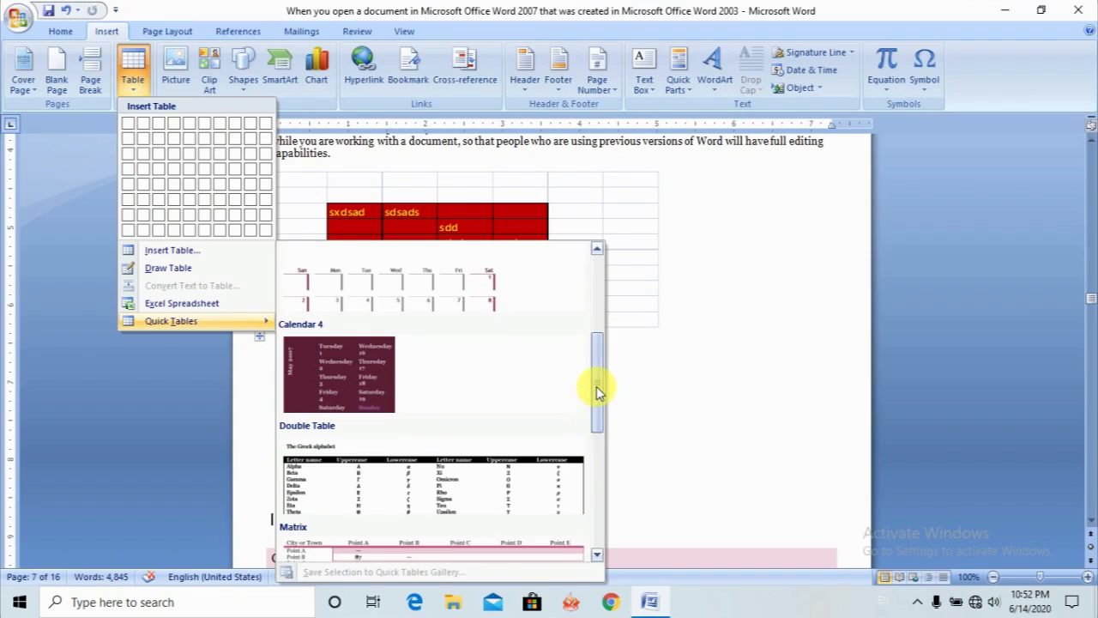
drag(597, 386, 572, 502)
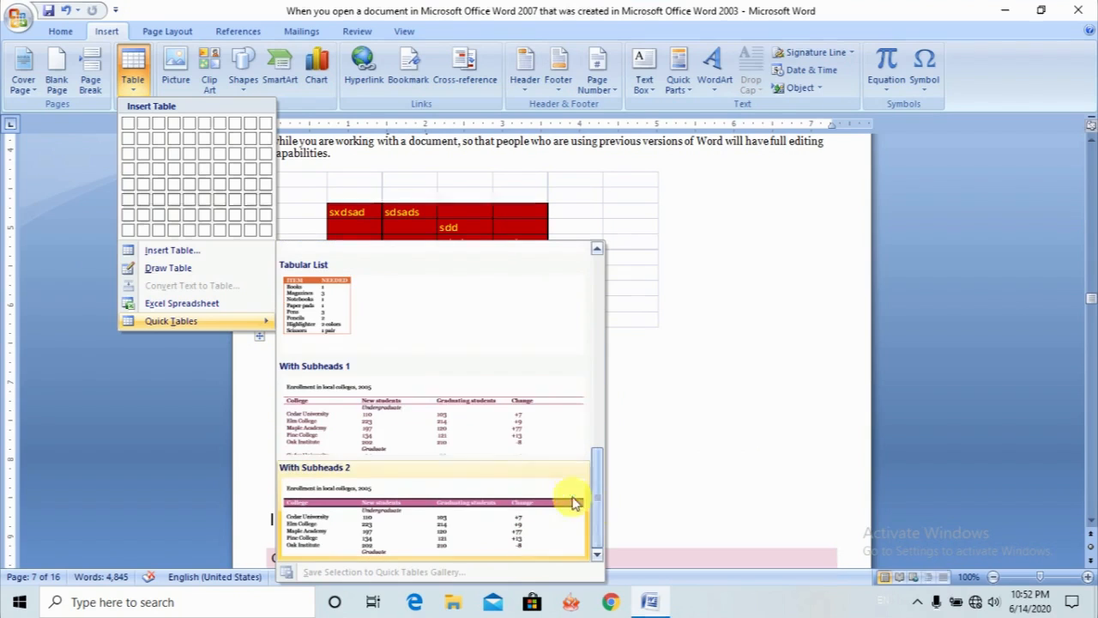
click(430, 534)
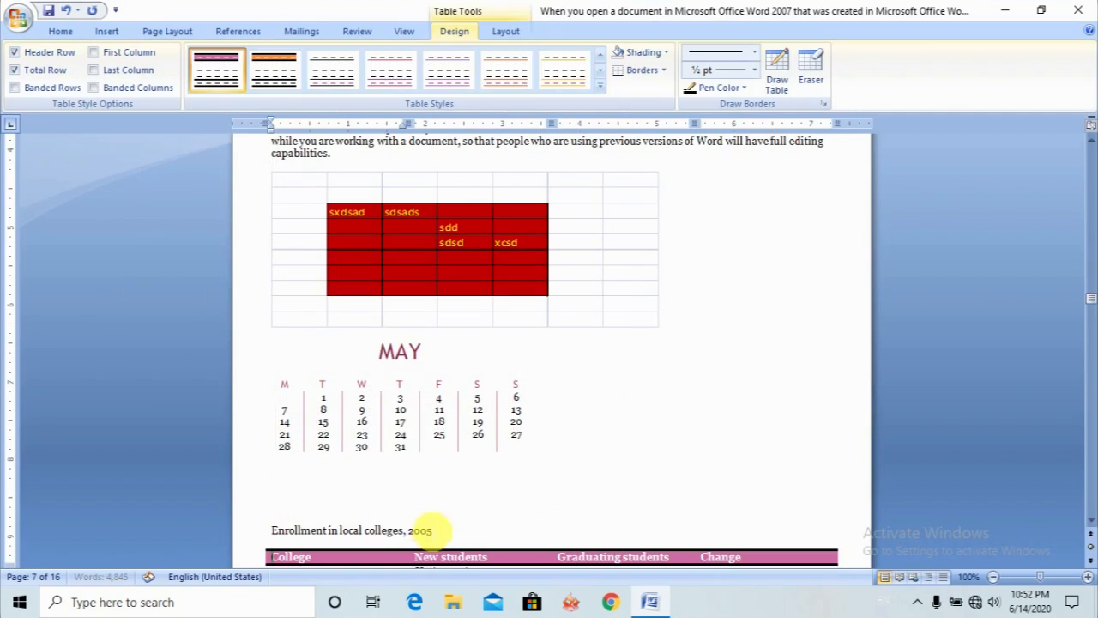
- Add blank lines above the Enrollment in local colleges title until the whole table moves onto the next page
click(1091, 522)
drag(1090, 525, 1091, 524)
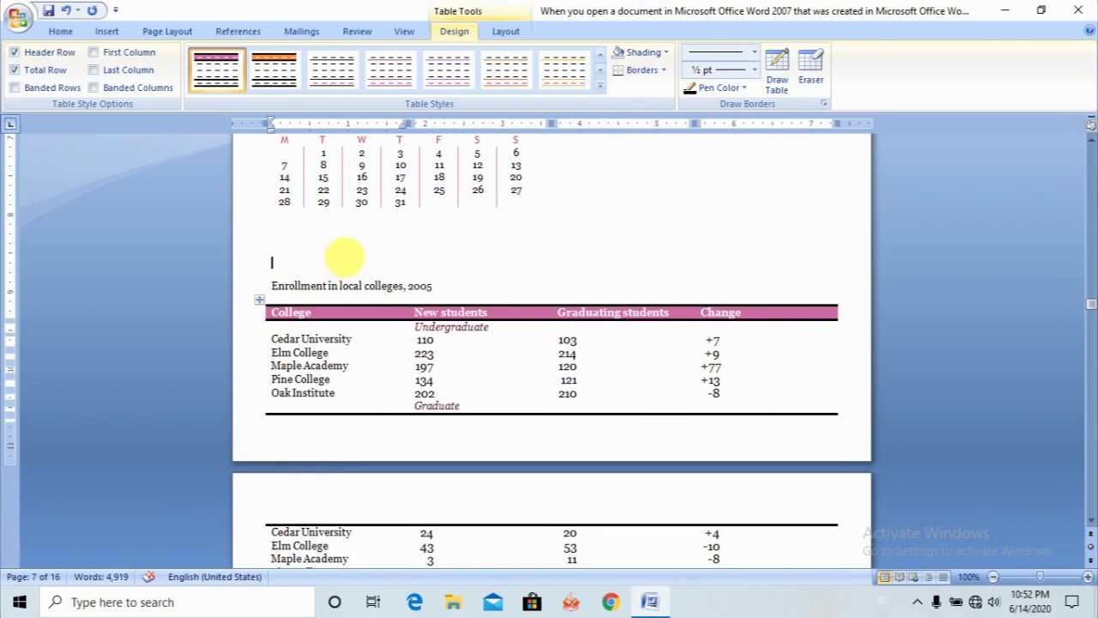
key(Return)
key(Return)
key(Return)
key(Return)
key(Return)
key(Return)
key(Return)
key(Return)
key(Return)
key(Return)
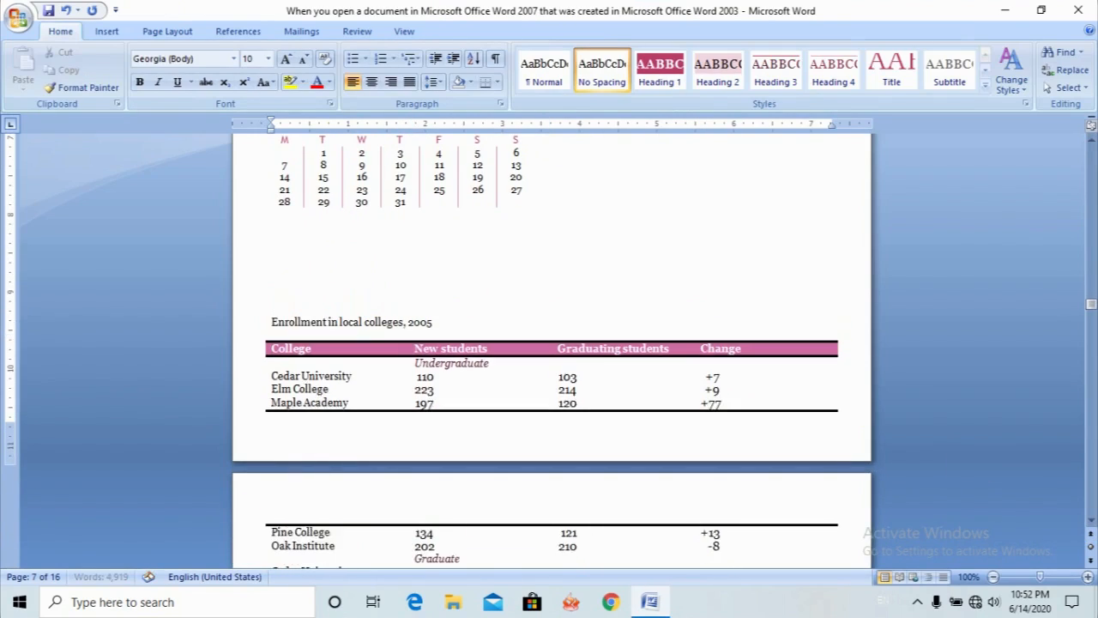
key(Return)
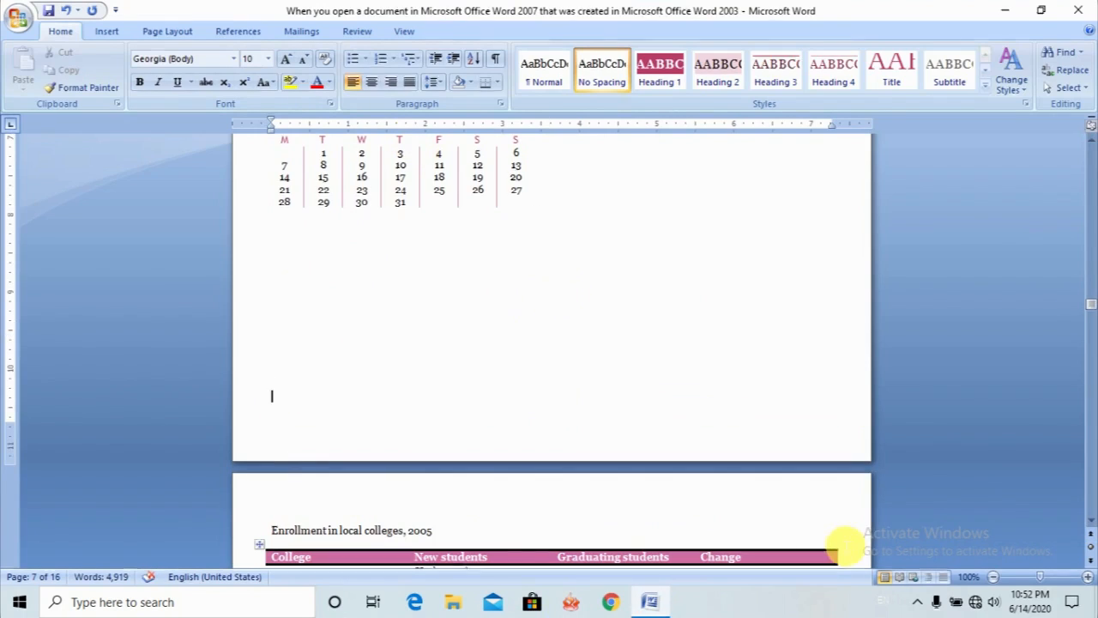
click(1091, 521)
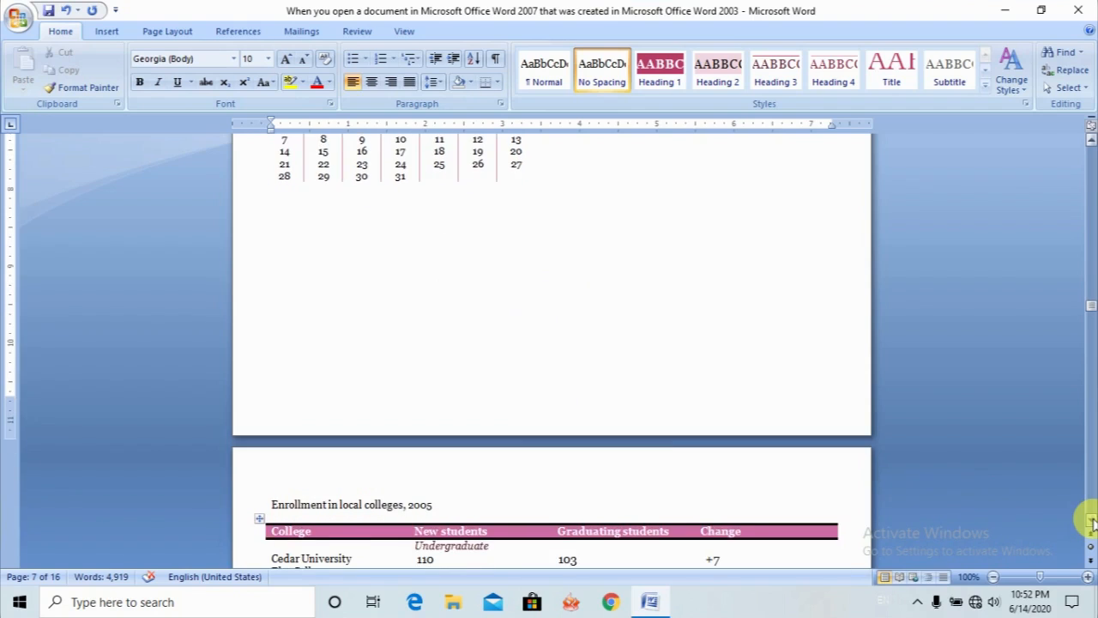
scroll(1091, 521, down, 5)
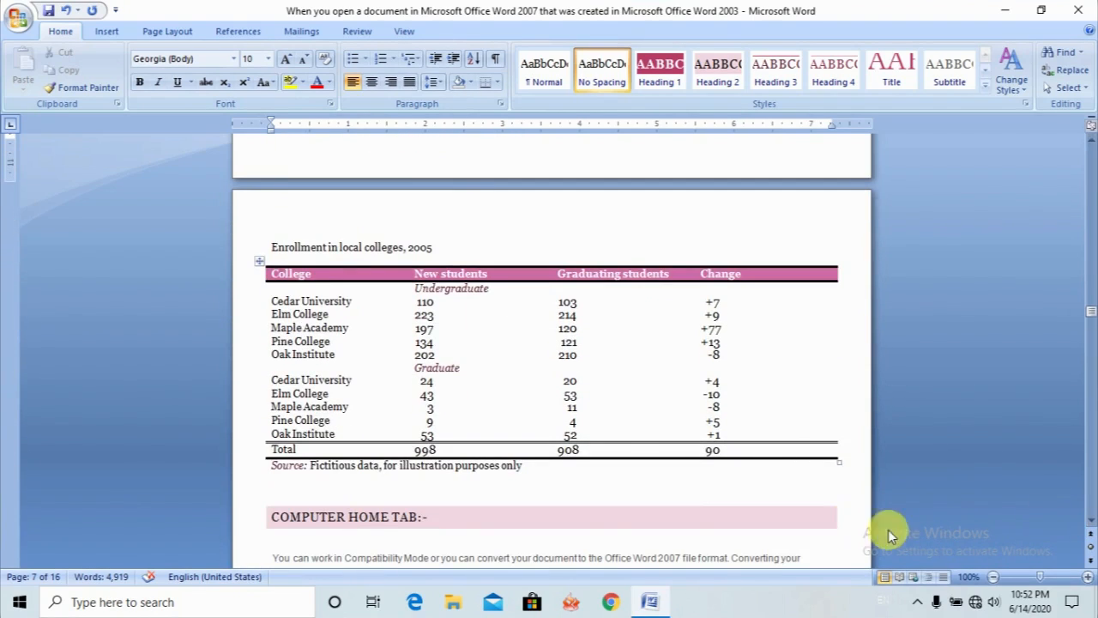
- Insert the first scanned notebook-page image from the Pictures folder on the blank line below the enrollment table's Source note
click(571, 483)
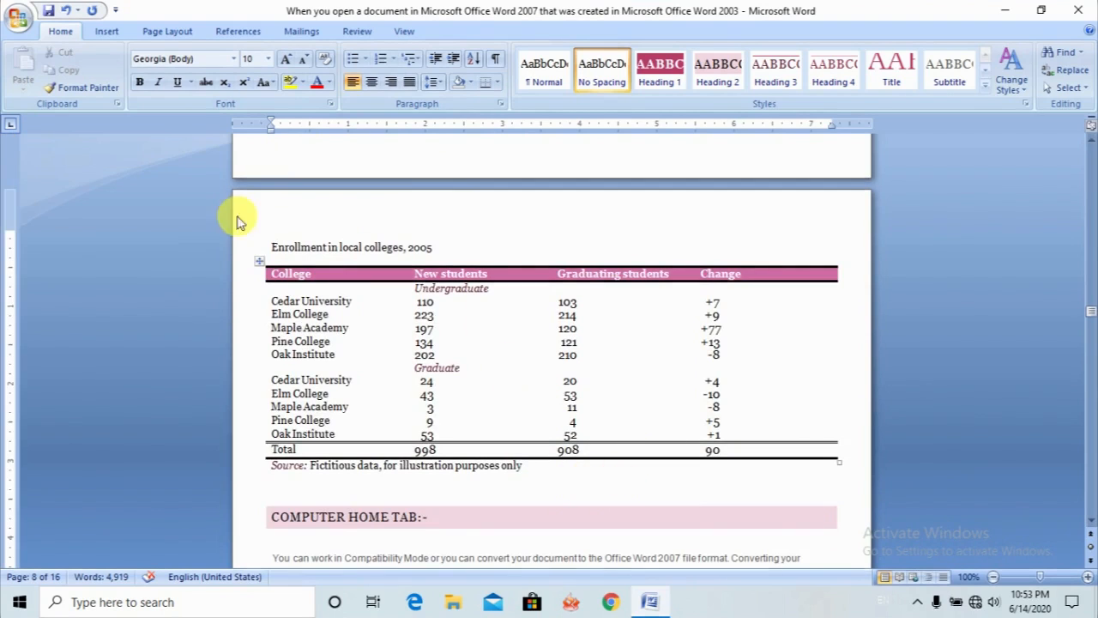
click(107, 32)
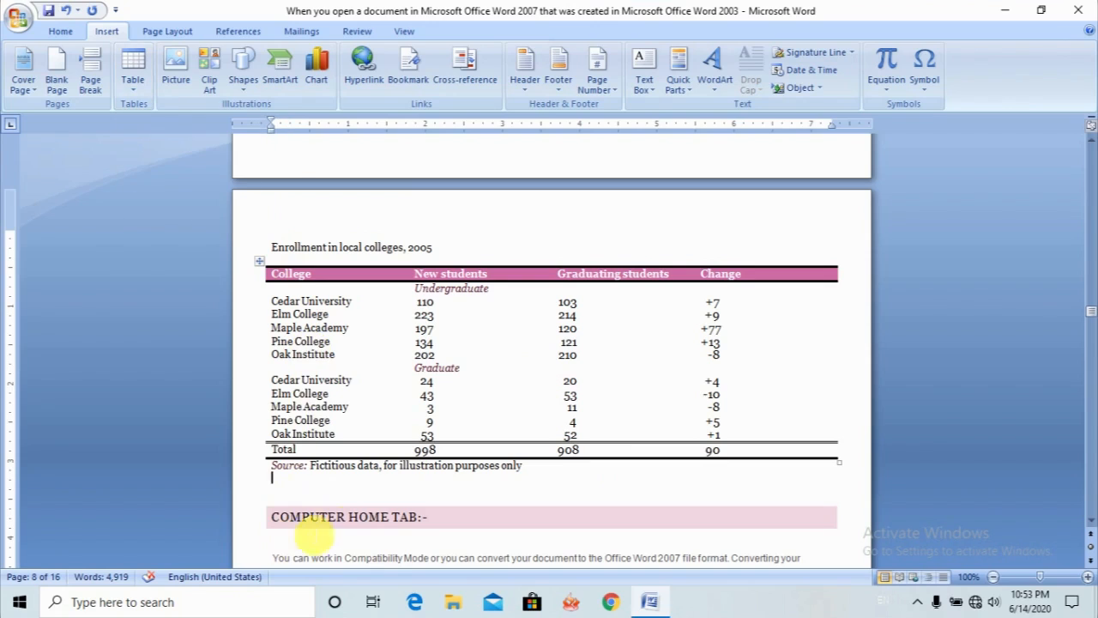
click(194, 82)
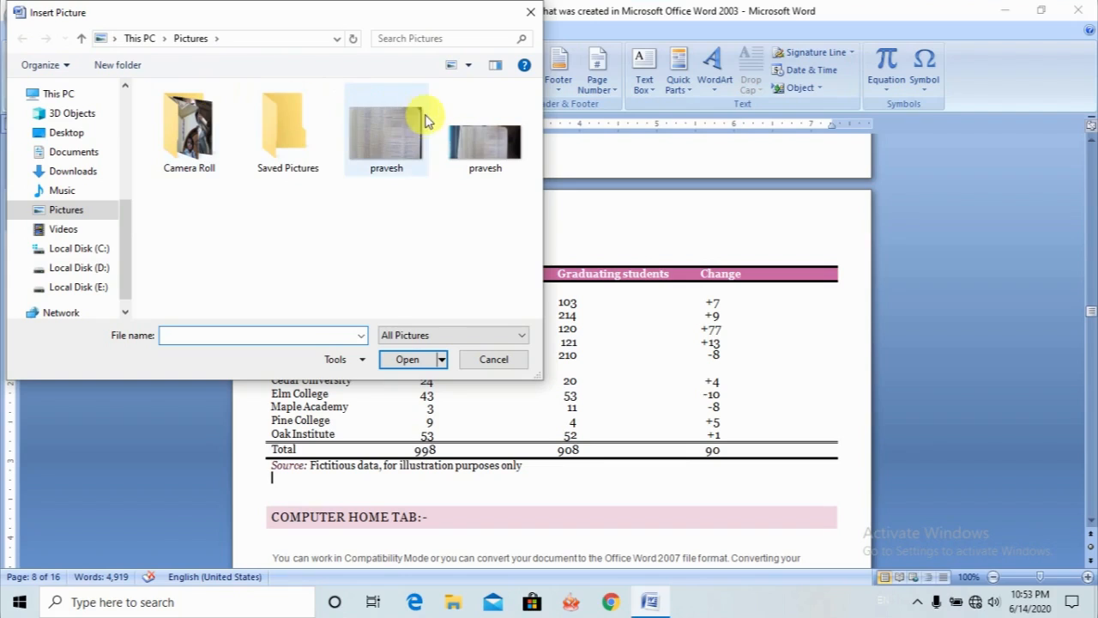
double_click(308, 154)
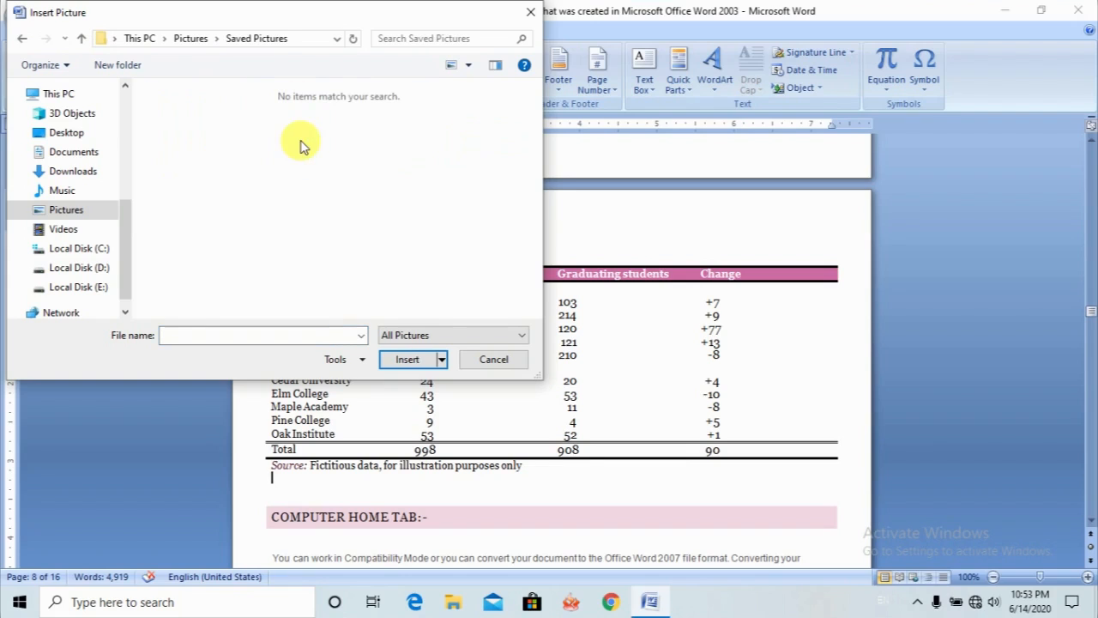
click(72, 219)
double_click(219, 133)
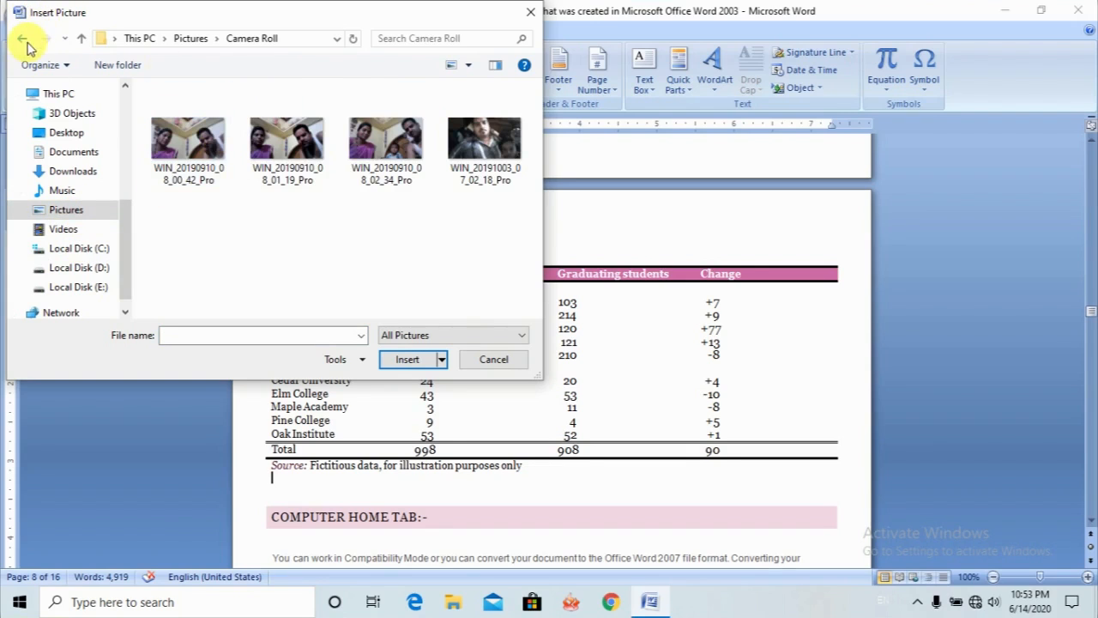
click(23, 38)
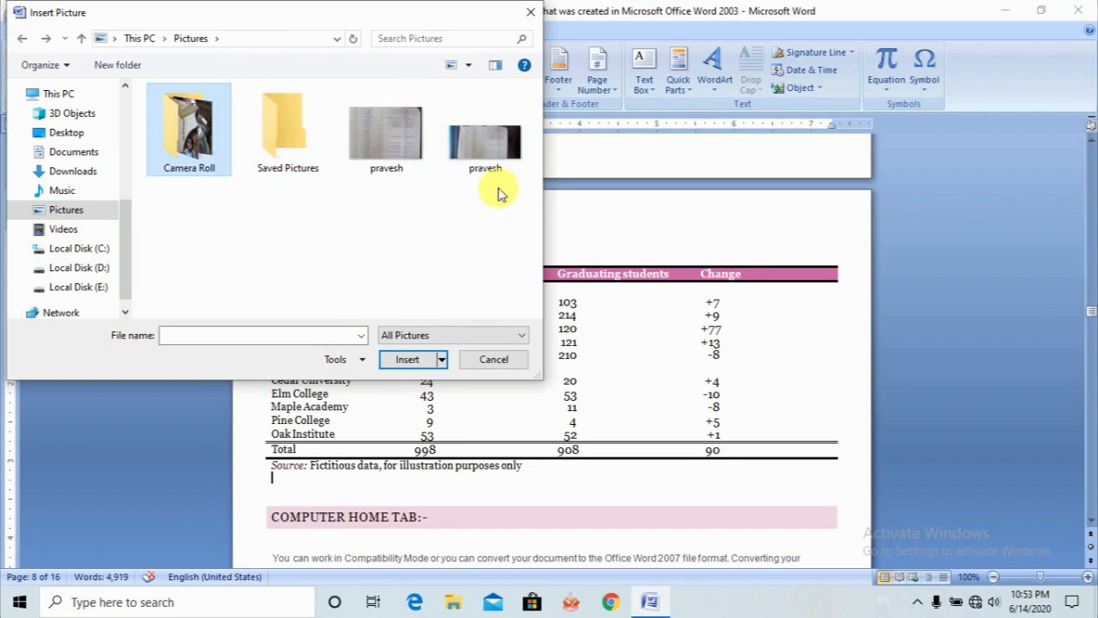
click(393, 147)
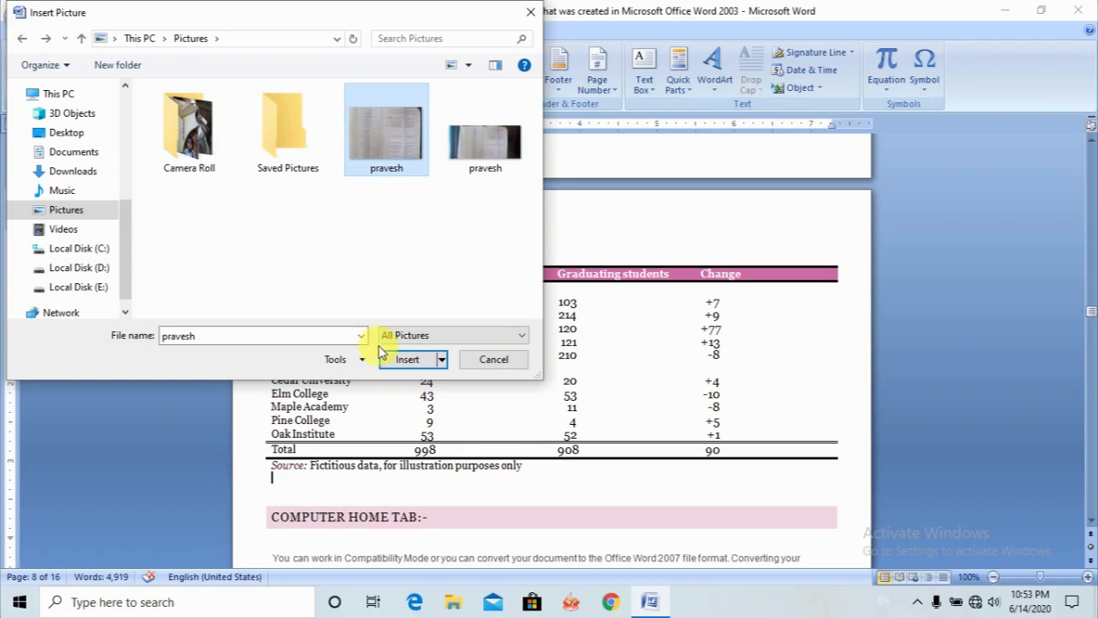
click(409, 361)
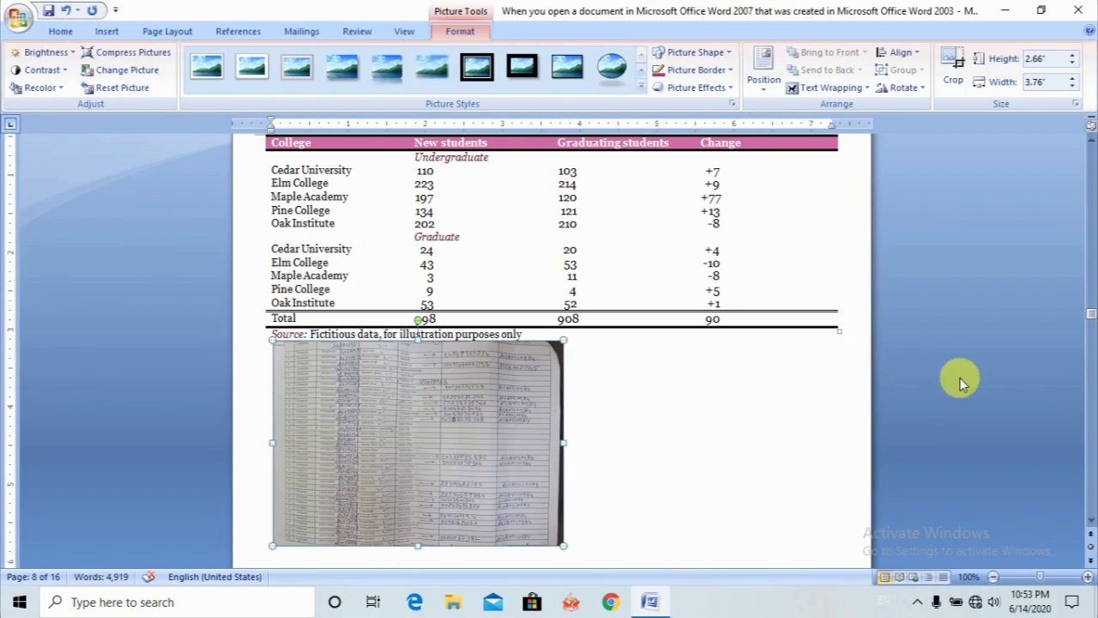
- Add blank lines between the table's Source note and the inserted notebook picture
click(1091, 522)
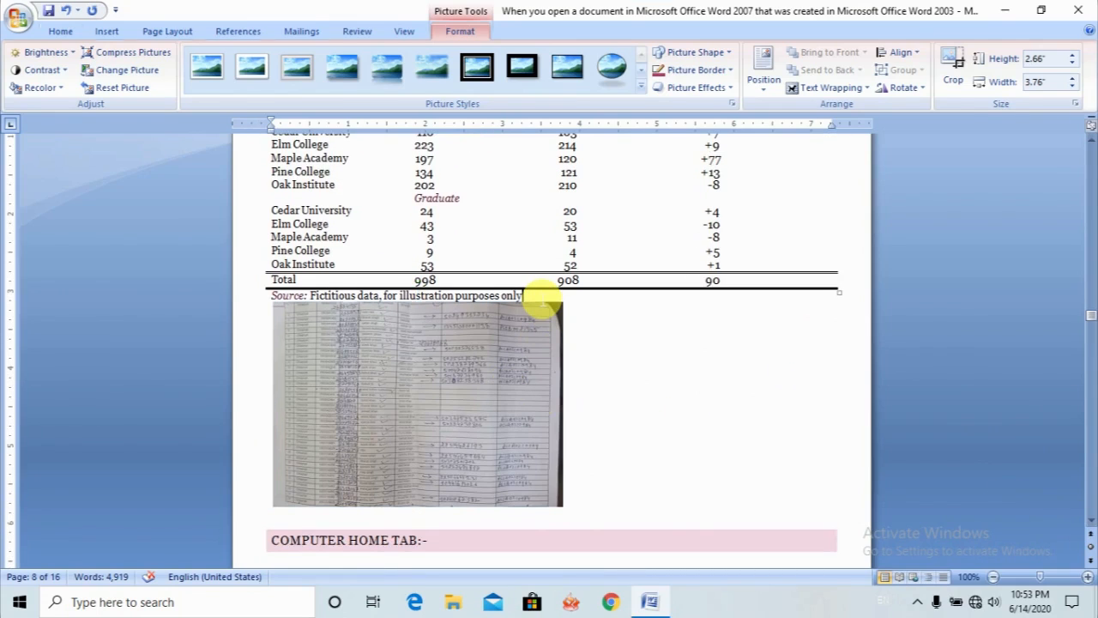
click(534, 295)
key(Return)
key(Return)
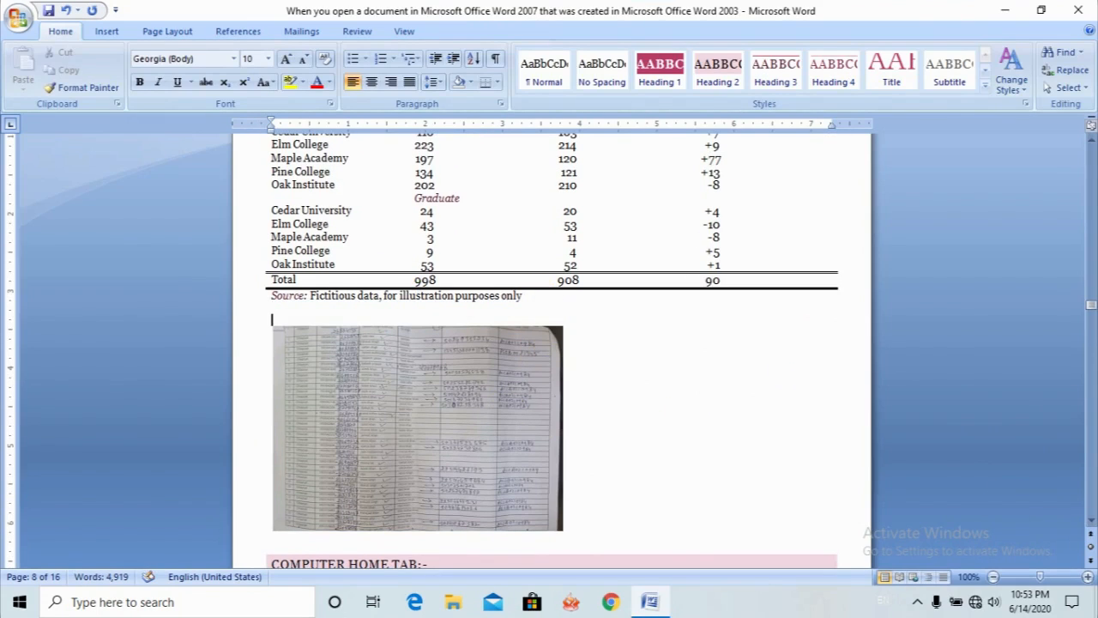
- Try reflected rounded, drop-shadow and metal-frame styles on the notebook picture and finish with a white frame style
click(542, 388)
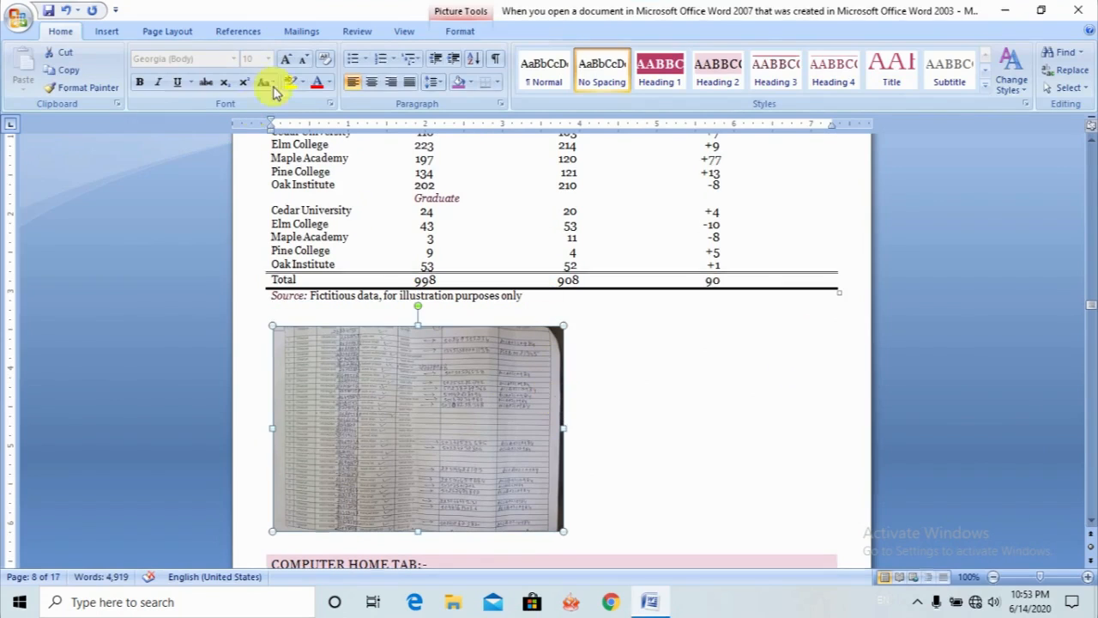
click(457, 31)
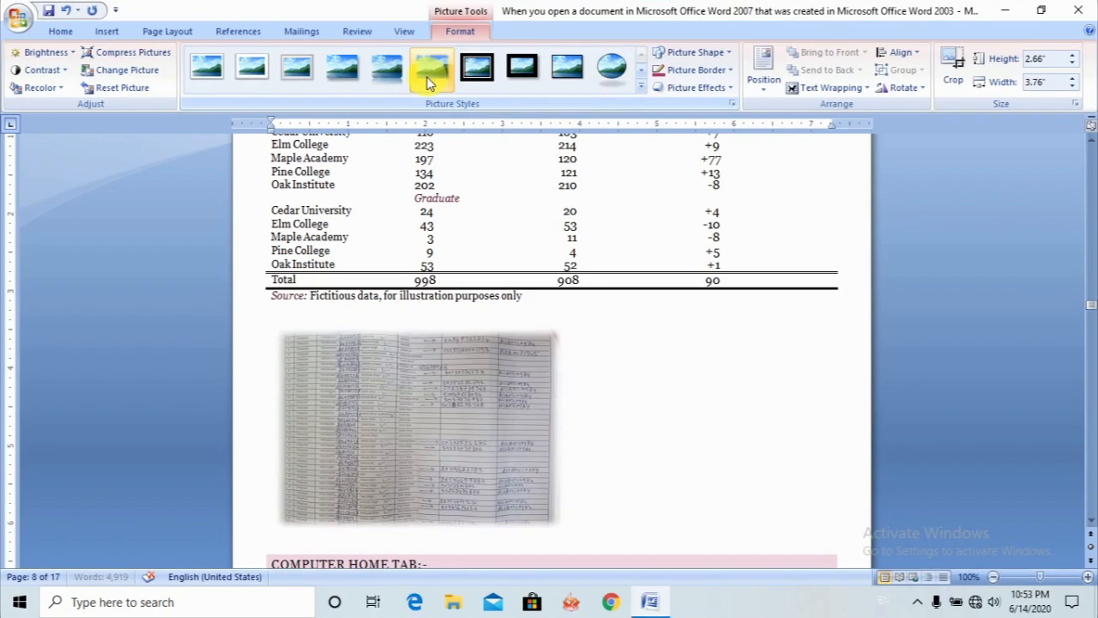
click(397, 79)
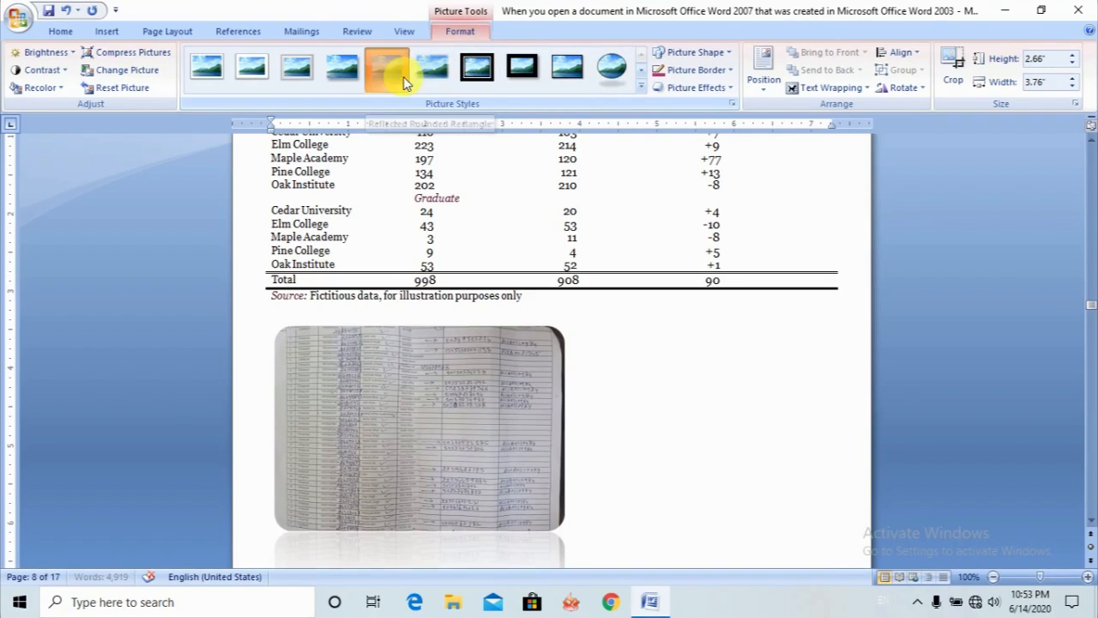
click(356, 87)
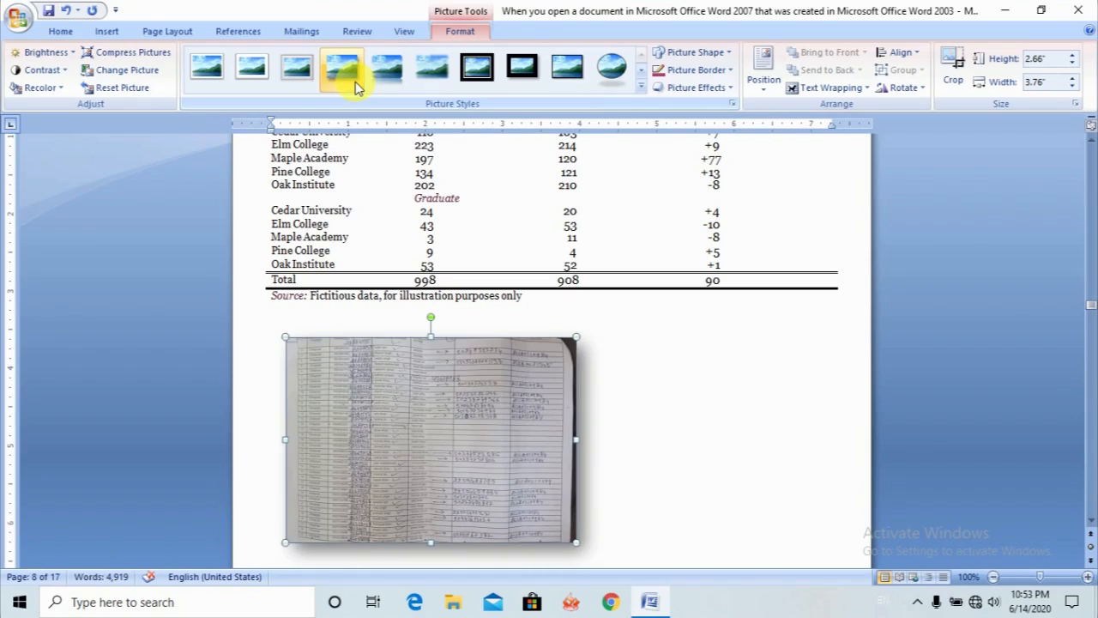
click(296, 75)
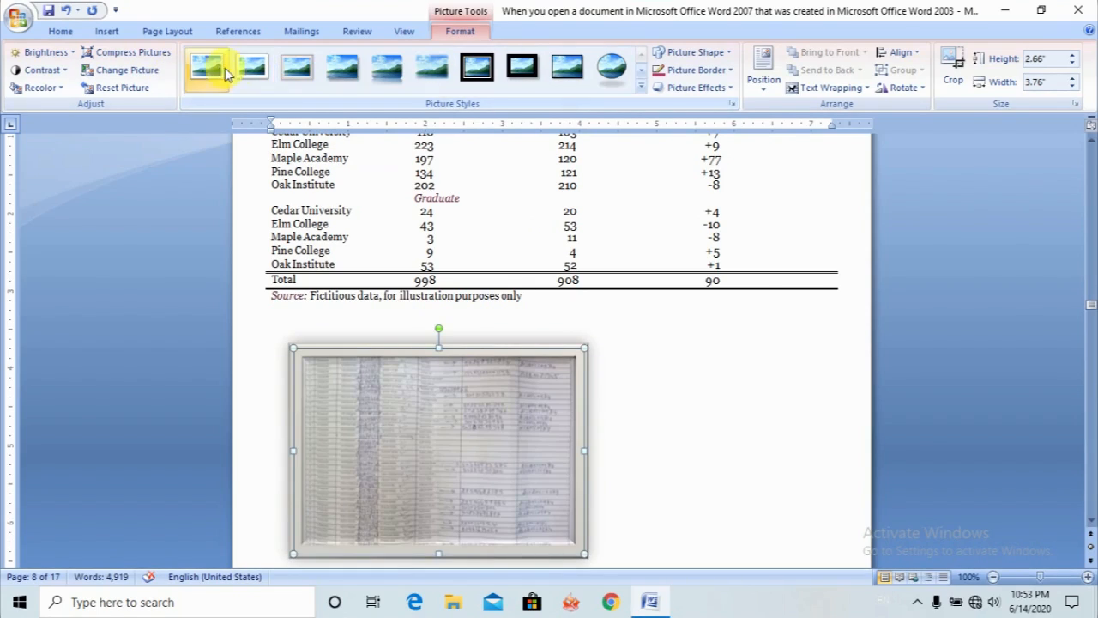
click(341, 71)
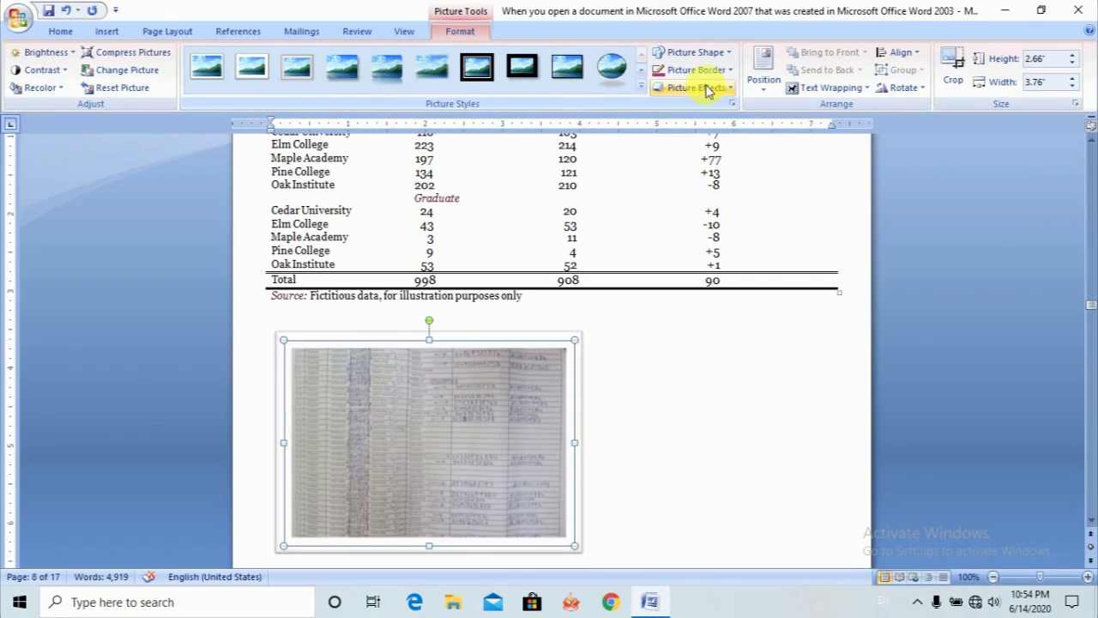
- Set the notebook picture's text wrapping to In Front of Text
click(917, 62)
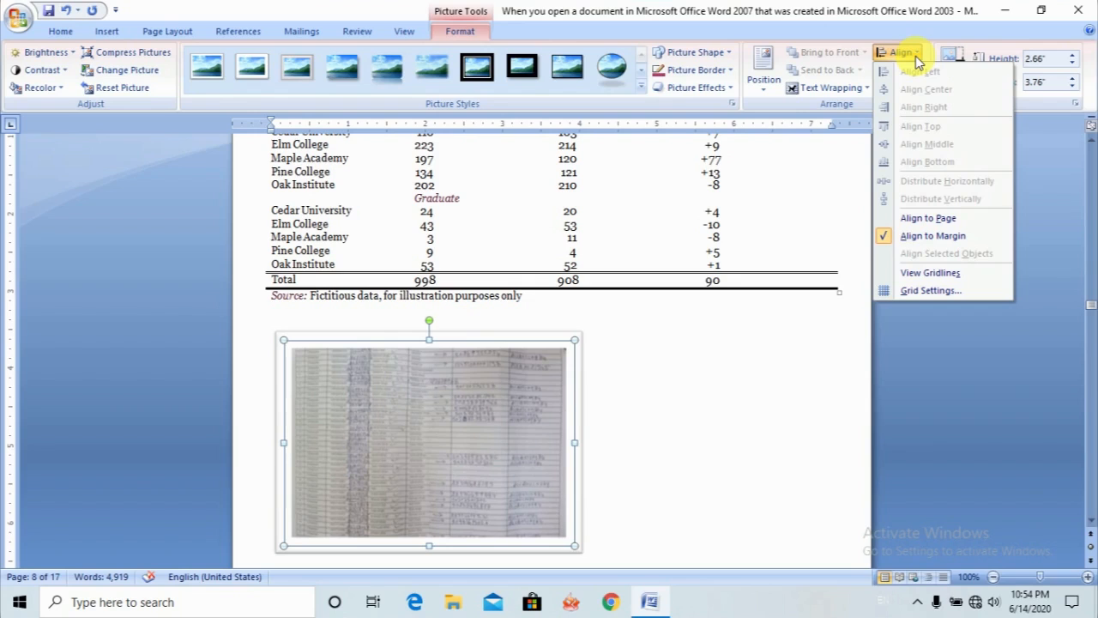
click(916, 58)
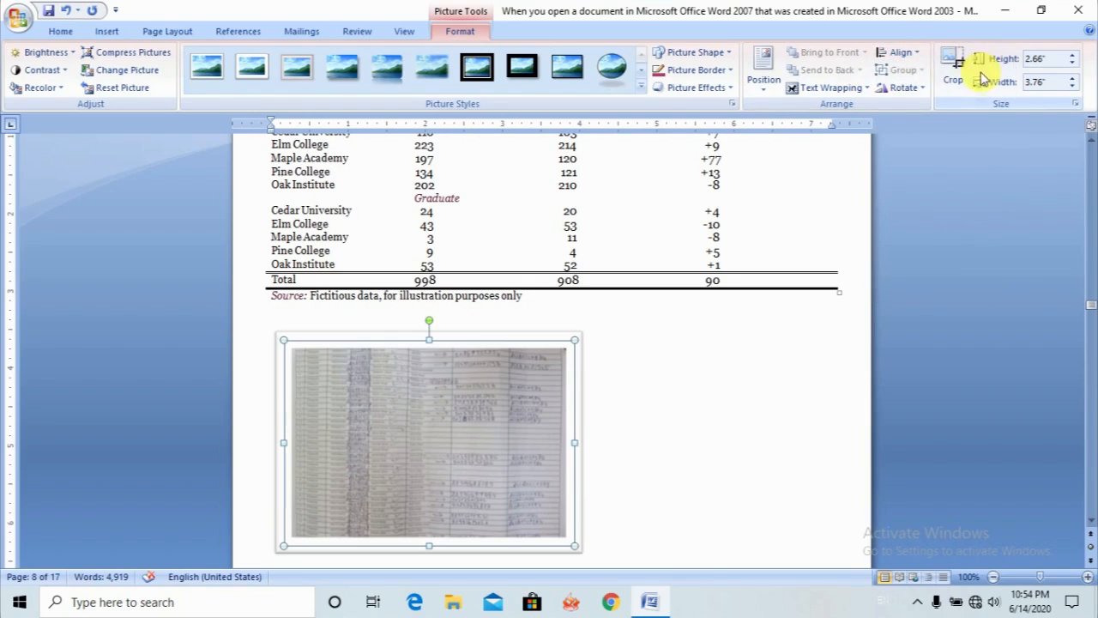
click(829, 89)
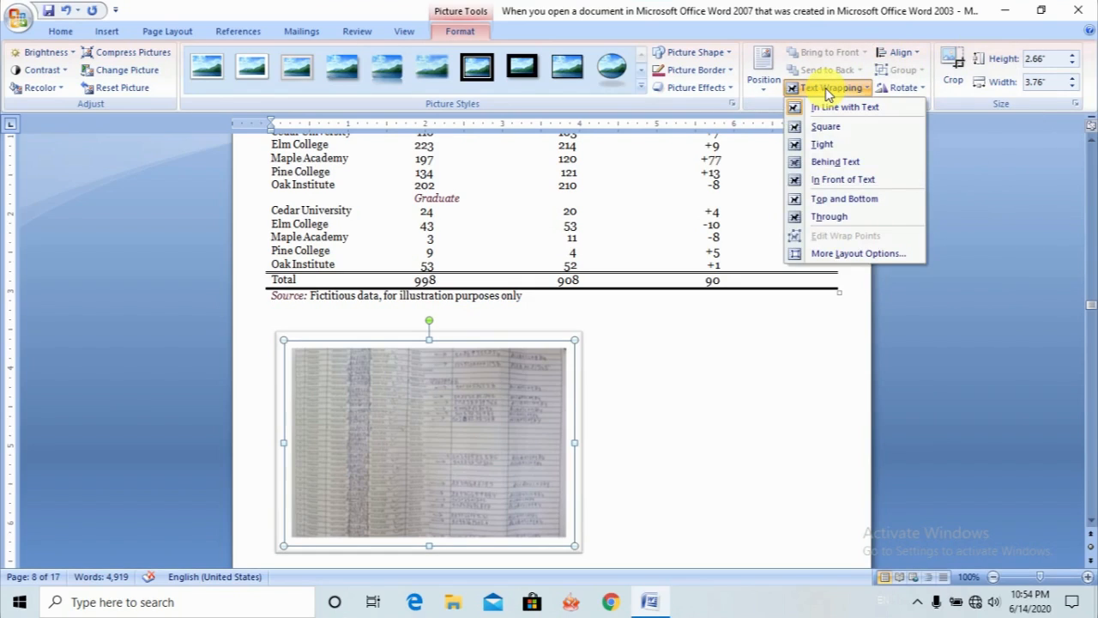
click(819, 187)
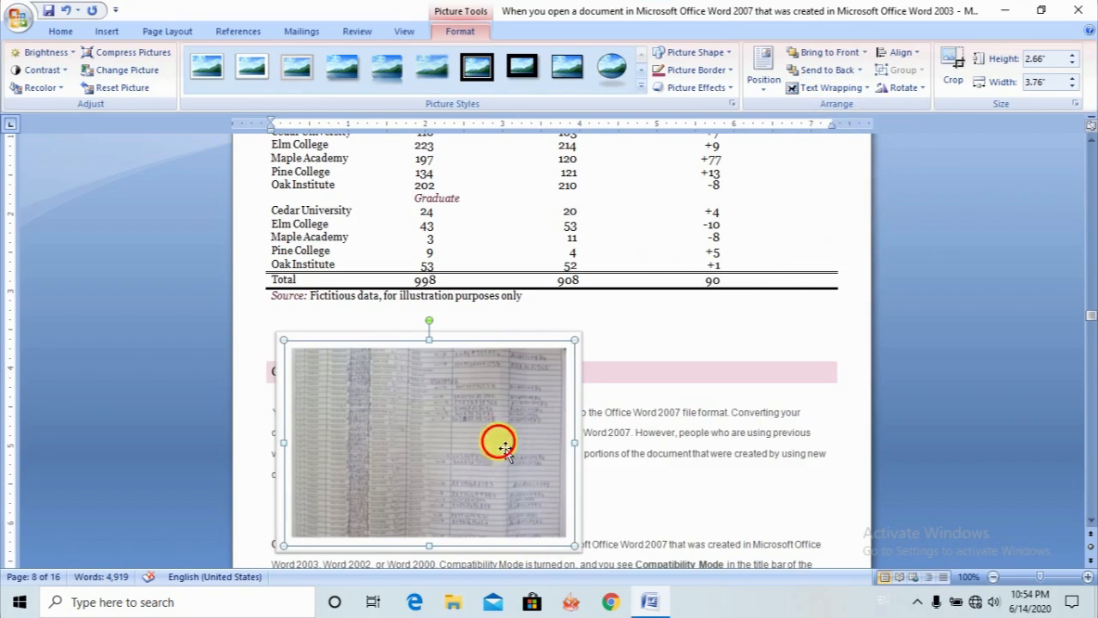
- Move the notebook picture over the paragraph below the COMPUTER HOME TAB heading and shrink it to about 1.37" high by 1.93" wide
drag(505, 447, 651, 504)
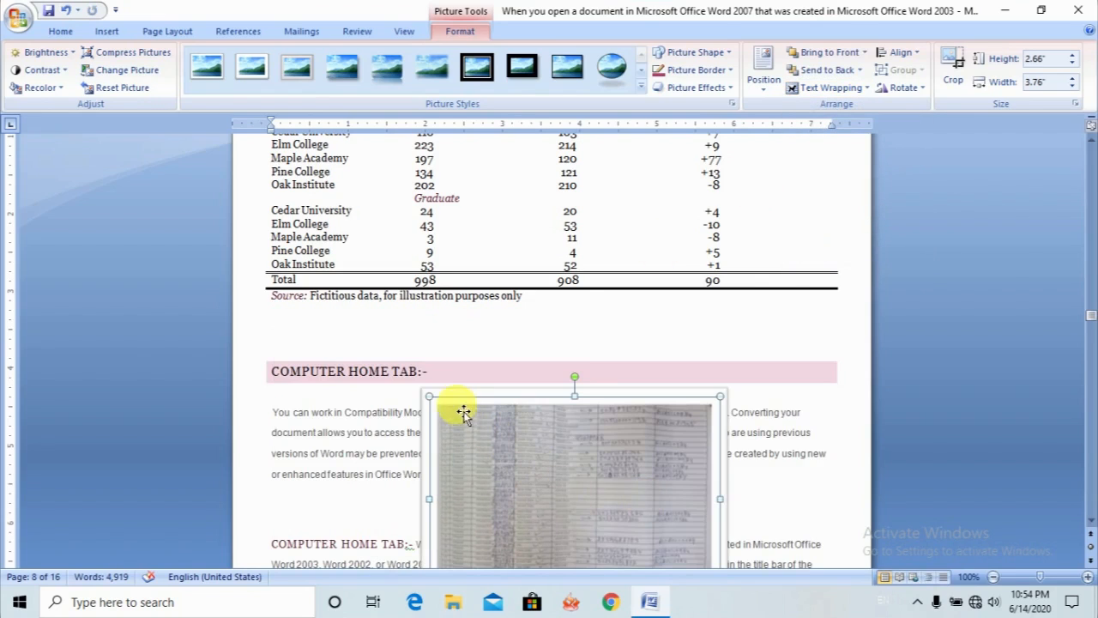
drag(432, 404, 508, 500)
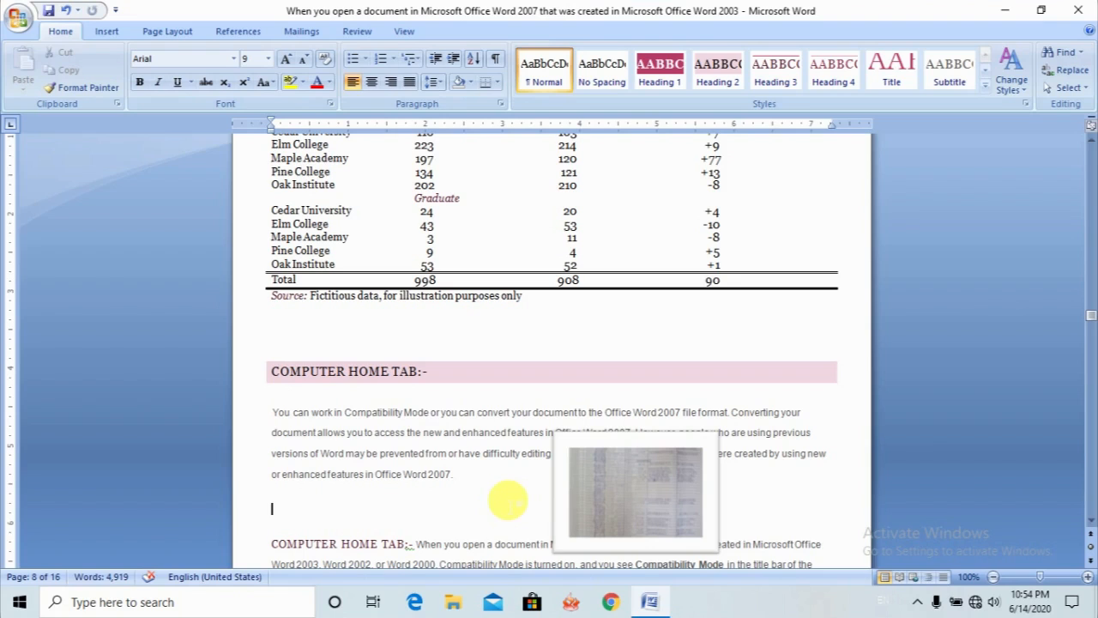
- Add blank lines after the Compatibility Mode paragraph and move the notebook picture into the empty space directly below that text
key(Return)
key(Return)
key(Return)
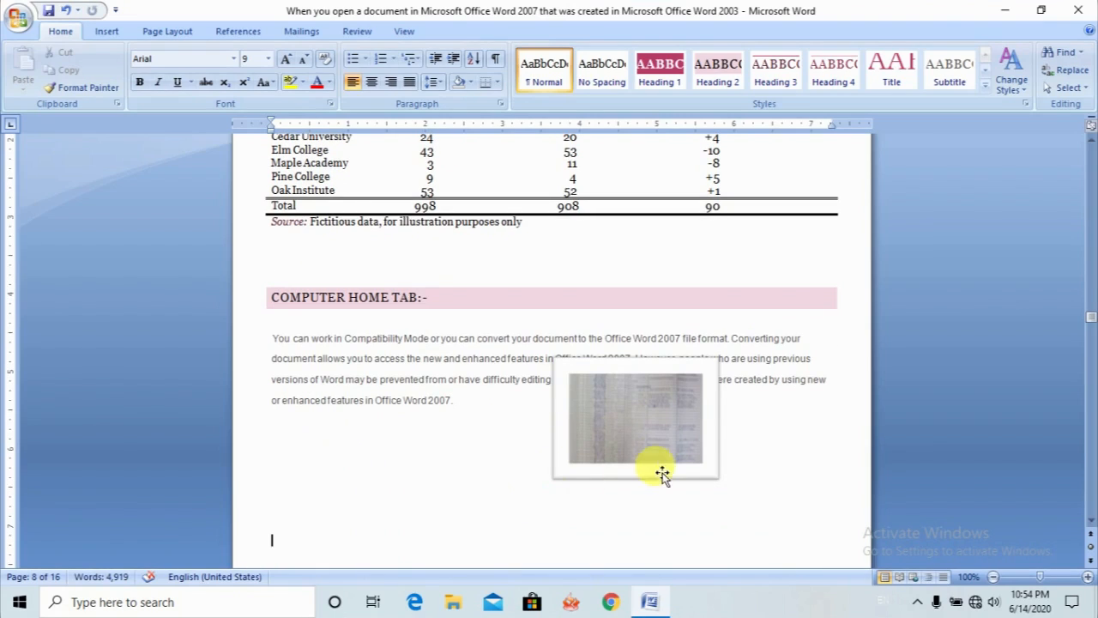
click(652, 448)
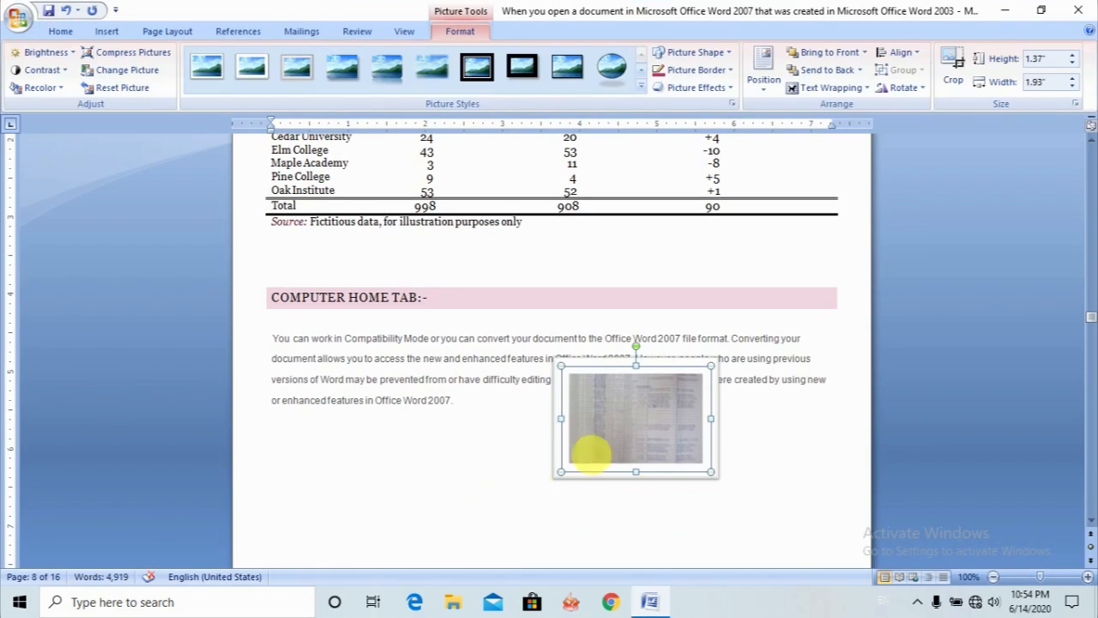
drag(629, 458, 415, 483)
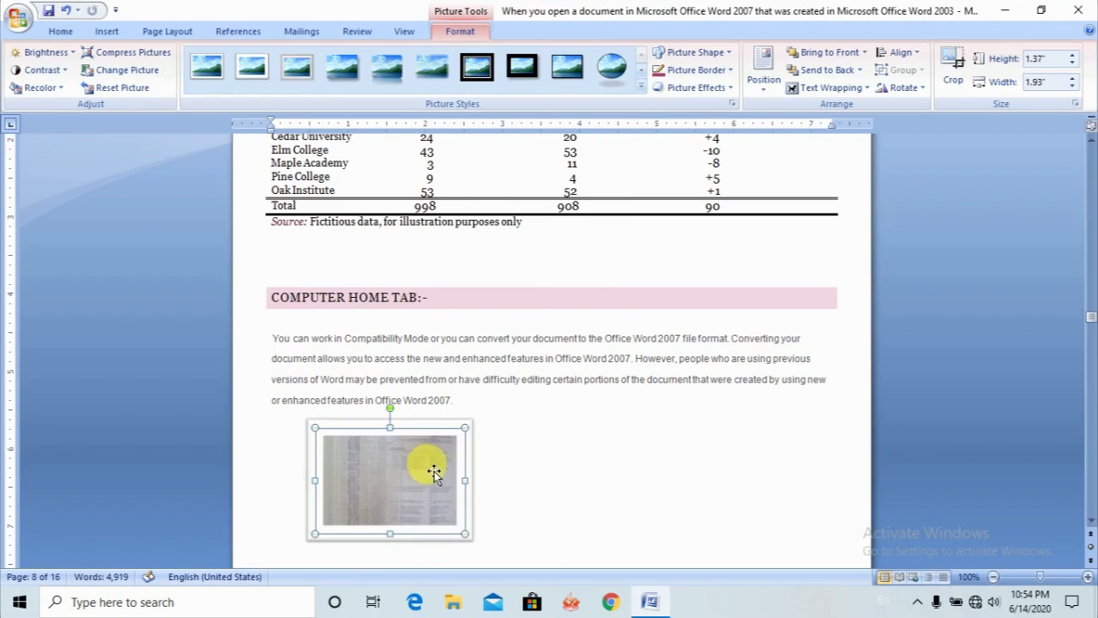
- Search the clip art for rose and insert the white roses clip on a new line below the notebook picture
click(110, 29)
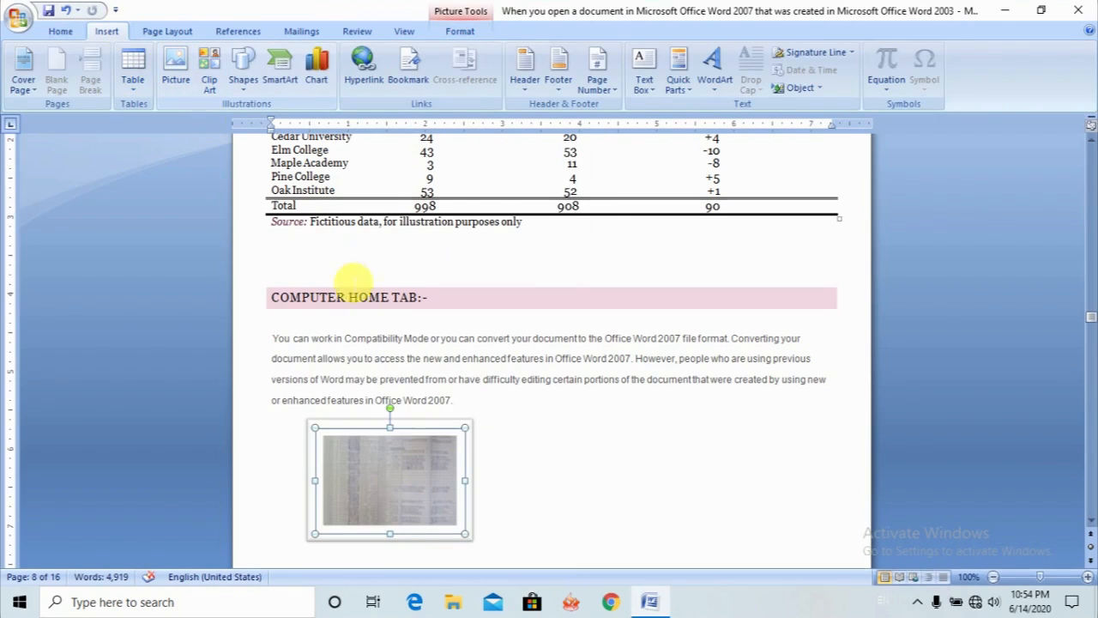
click(560, 547)
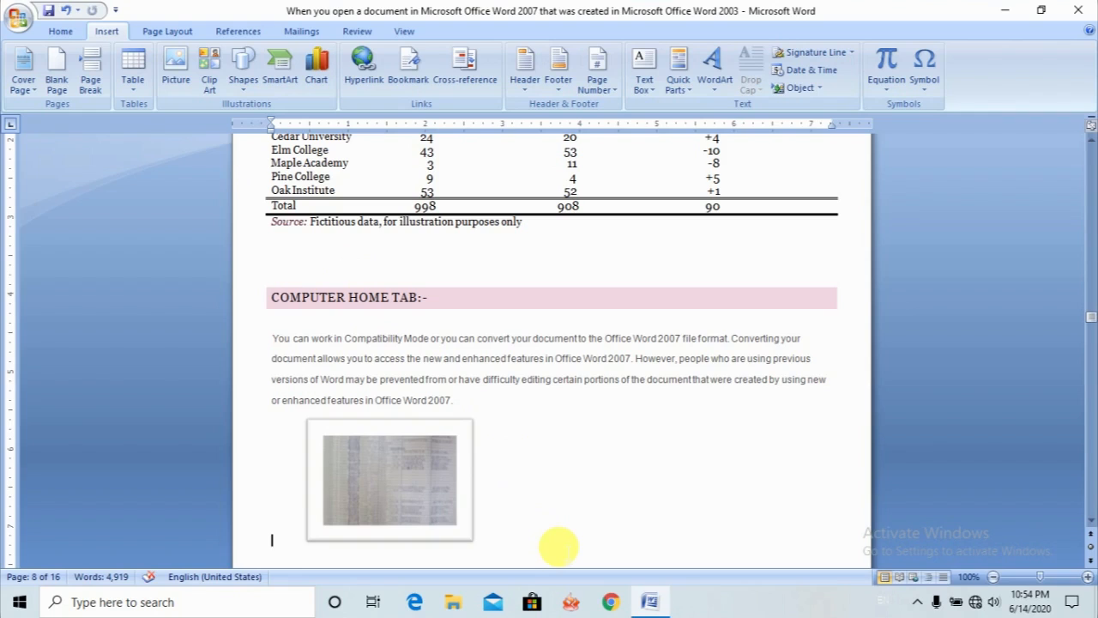
key(Return)
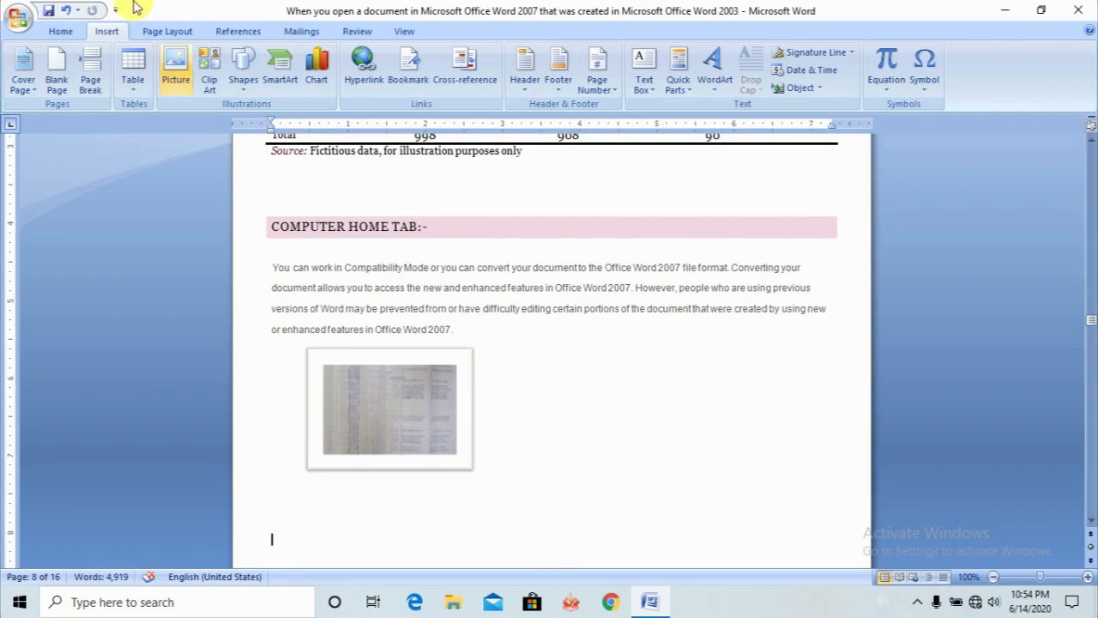
click(213, 83)
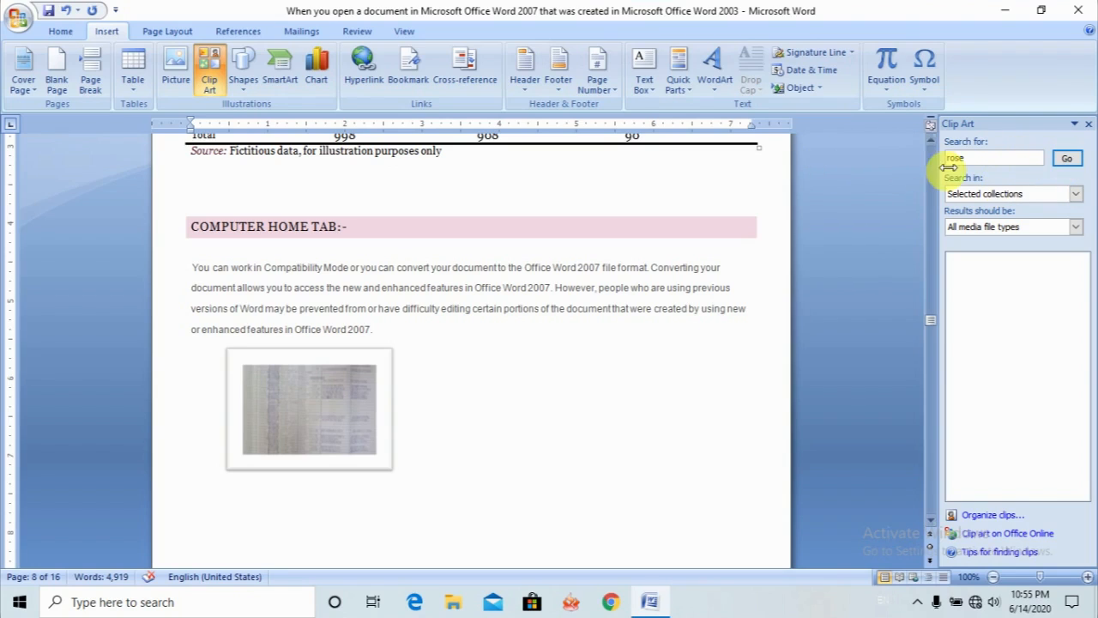
click(1065, 158)
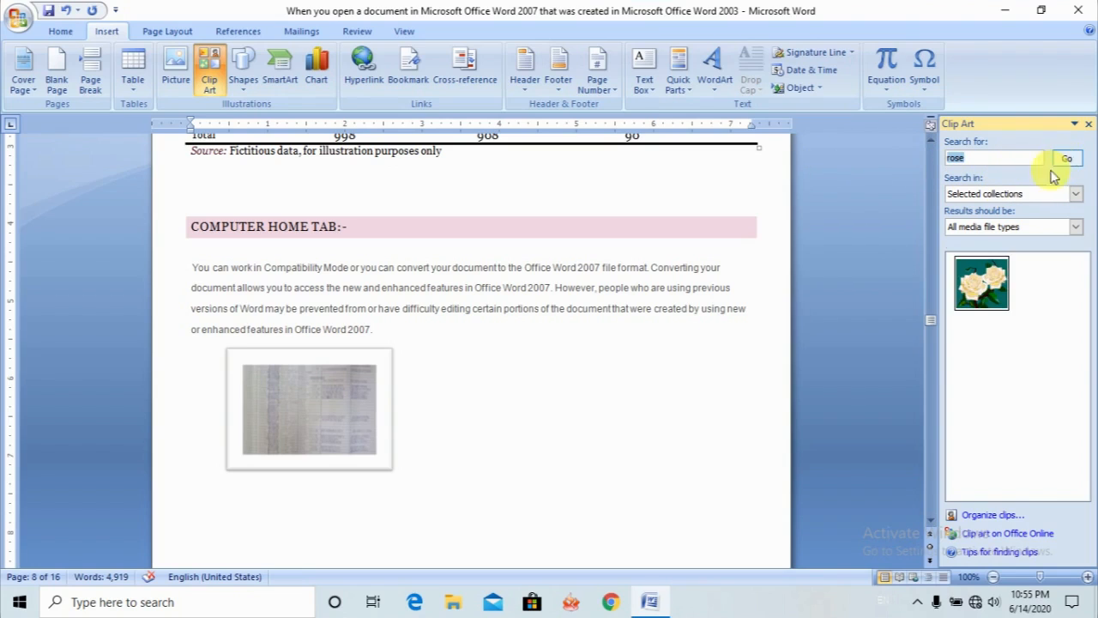
click(980, 289)
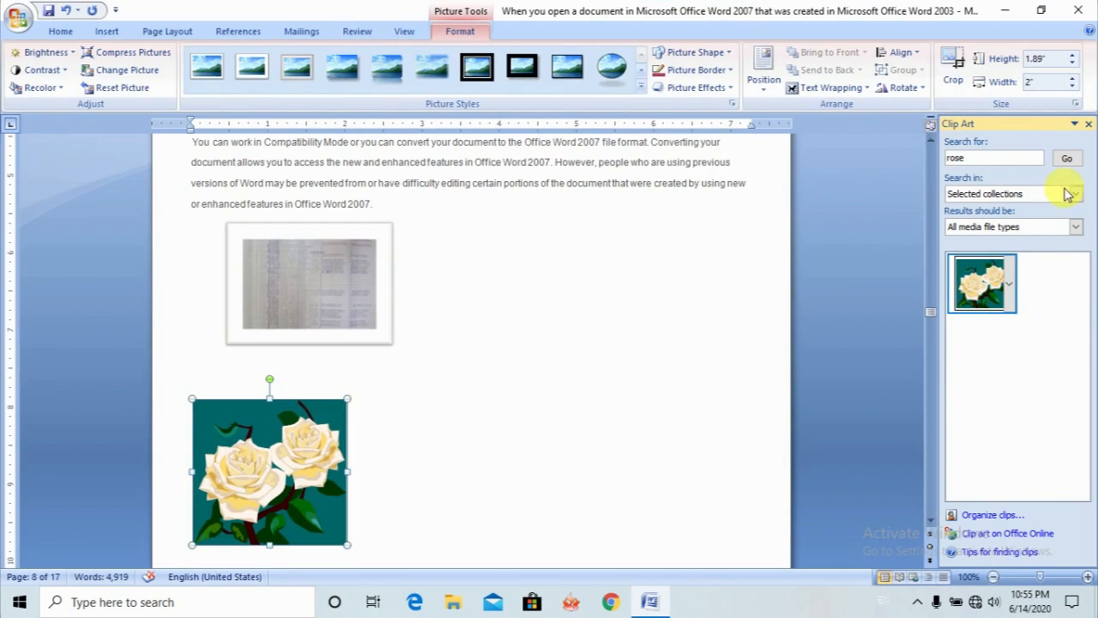
- Search the clip art for home and insert the color clip of a house by the water beside the roses
click(989, 161)
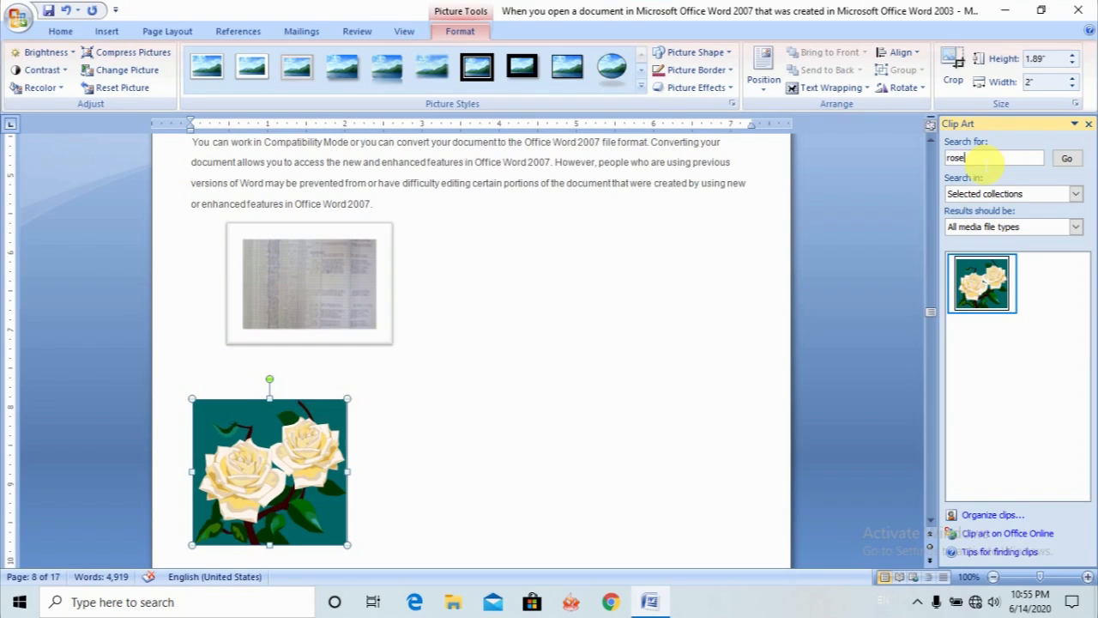
key(BackSpace)
key(BackSpace)
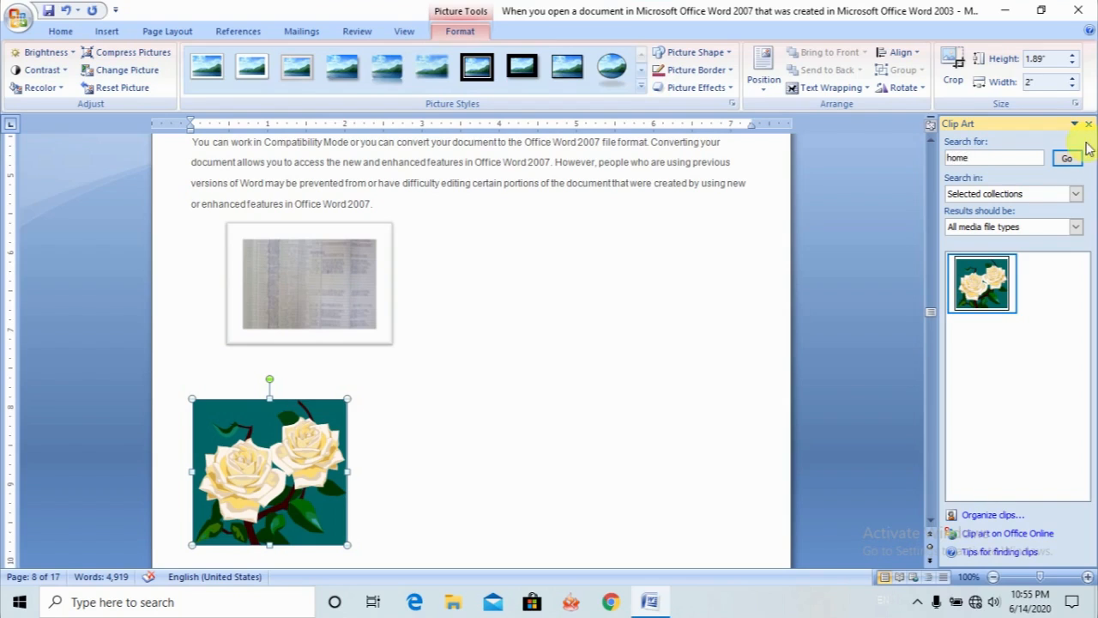
click(1067, 161)
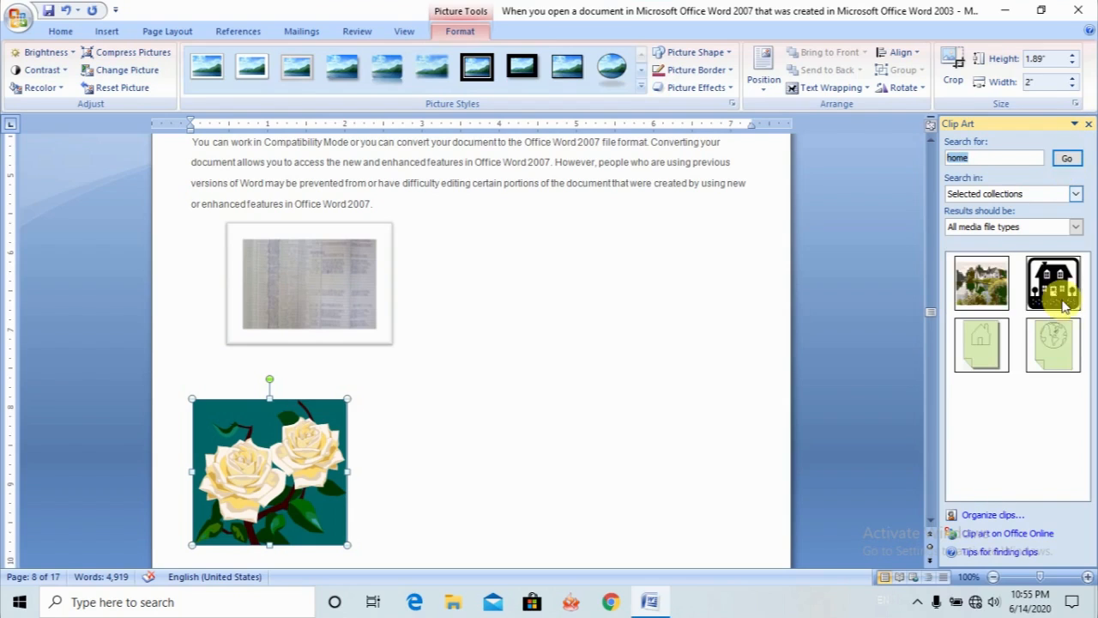
click(994, 300)
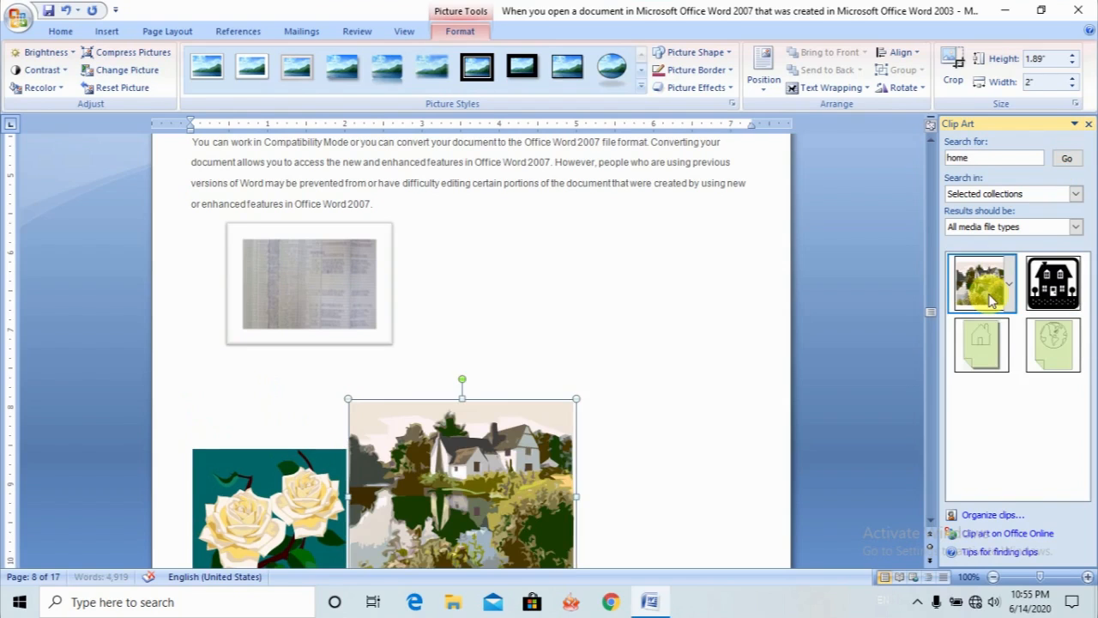
- Insert the black house clip beside the waterside house, and search the clip art for cat to insert the vet and tiger clips
click(1047, 292)
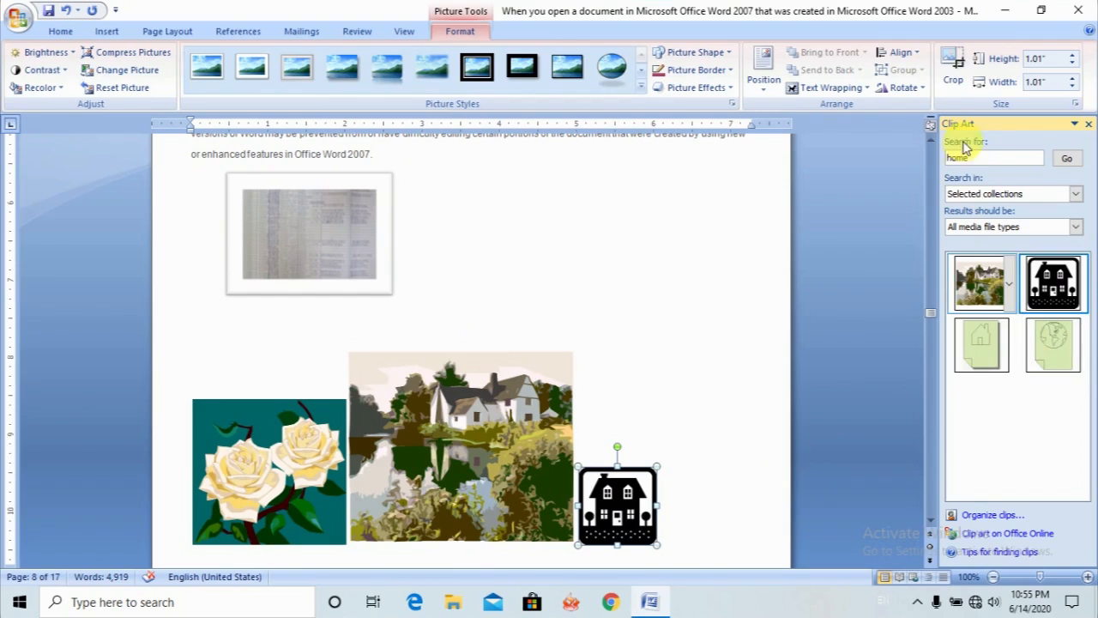
drag(989, 159, 932, 156)
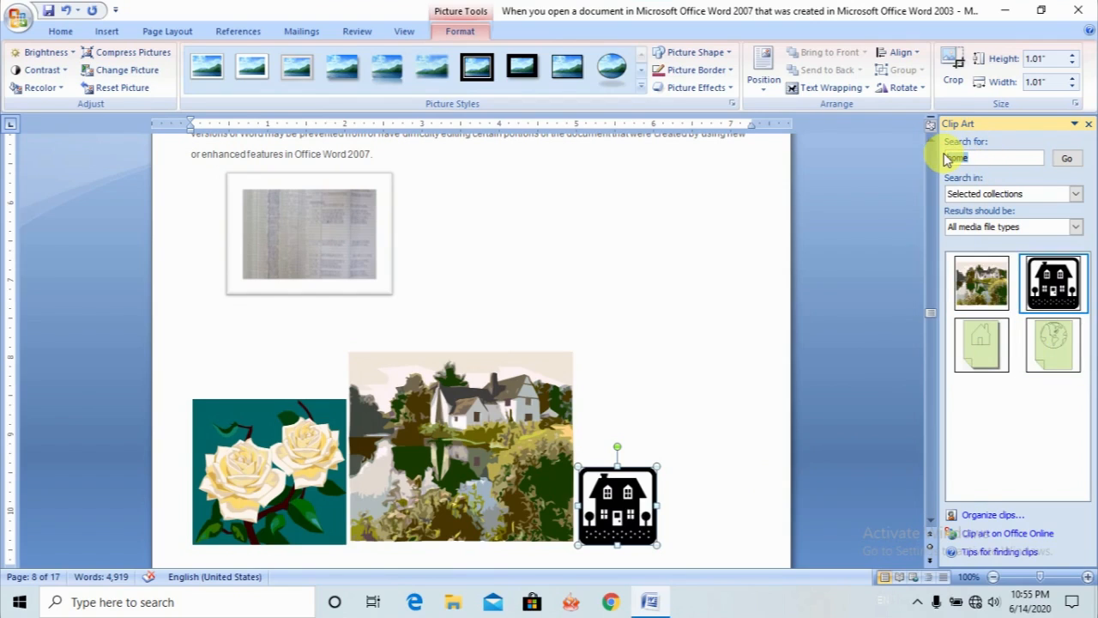
text(ca)
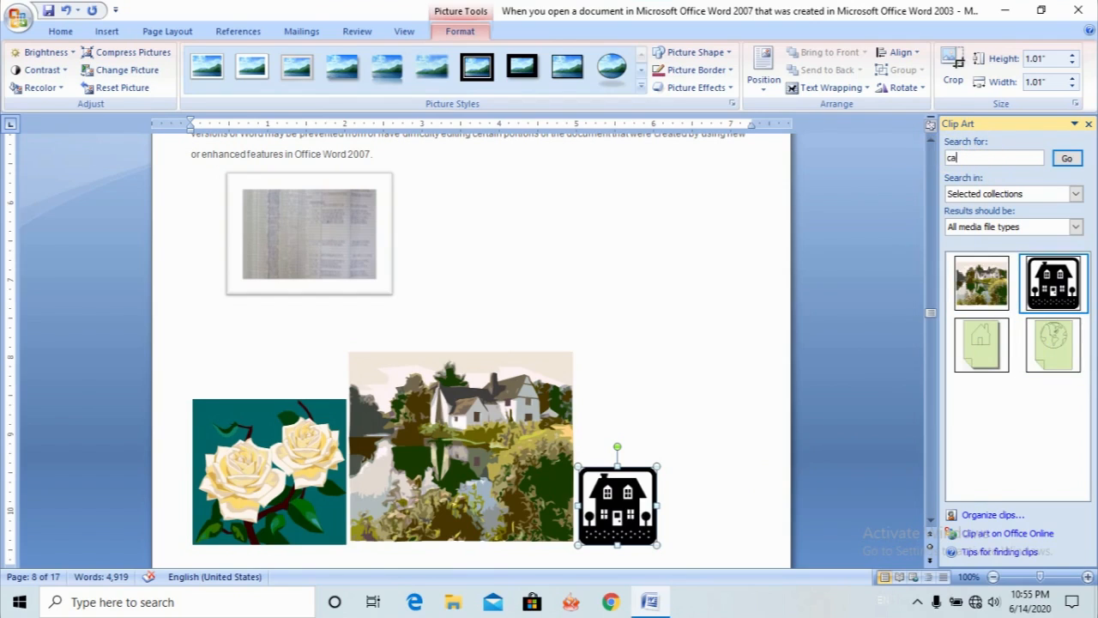
text(t)
click(1065, 160)
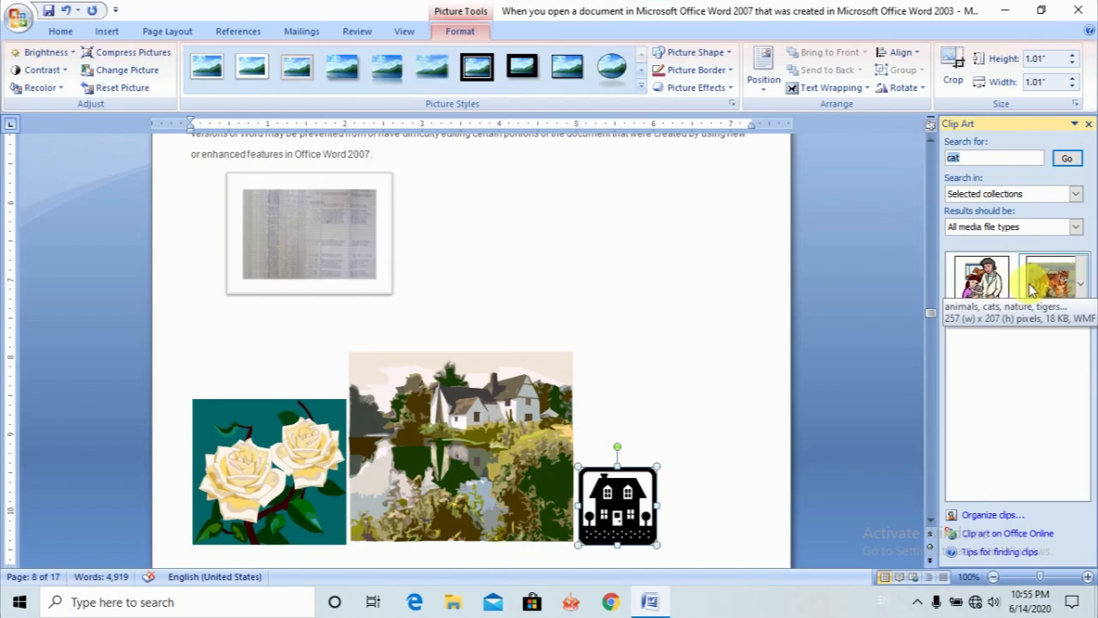
click(988, 291)
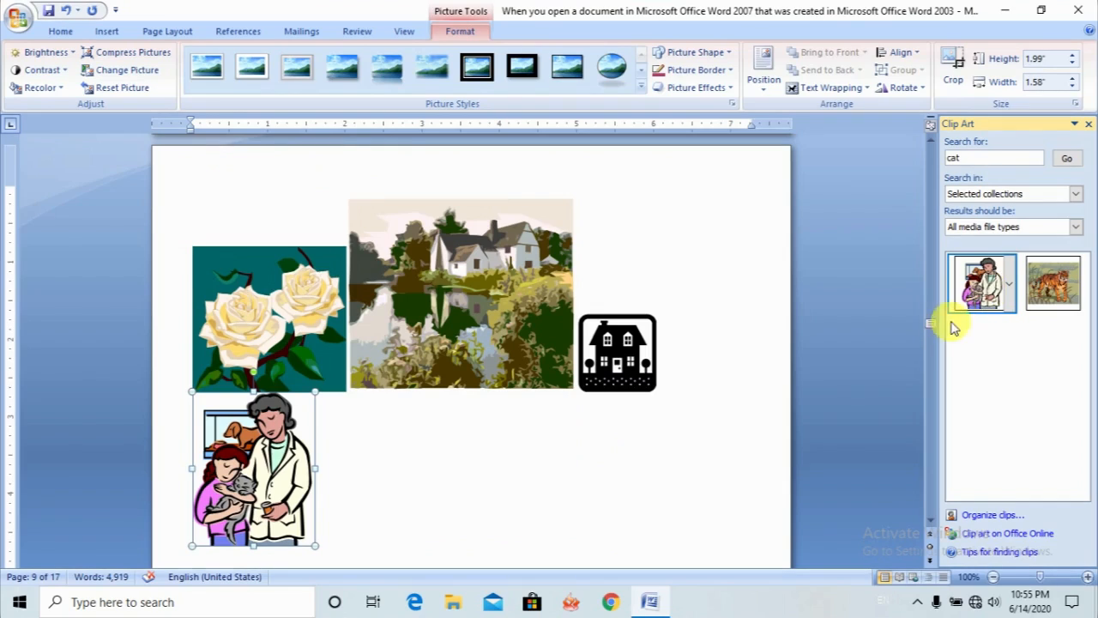
click(1053, 294)
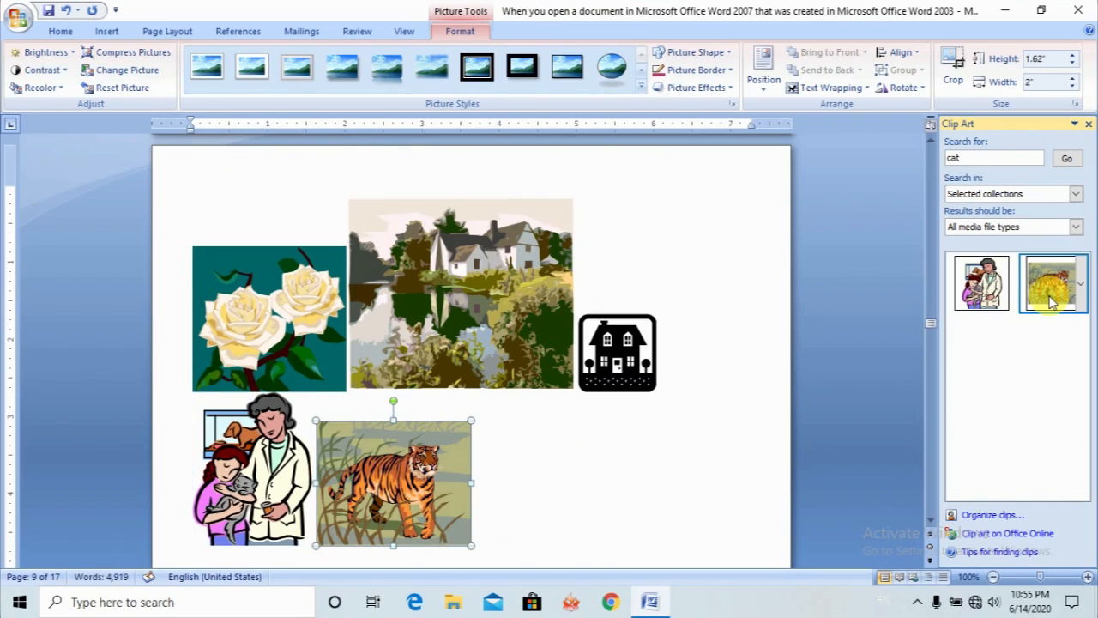
- Close the Clip Art pane and place the cursor on a new blank line below the tiger clip
click(539, 510)
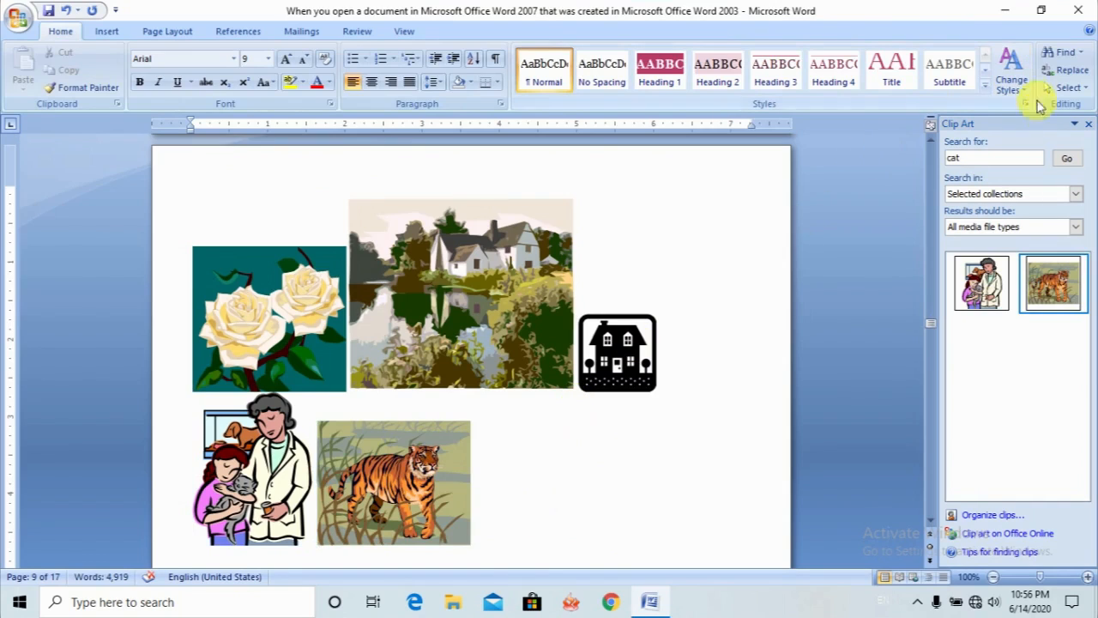
click(1088, 124)
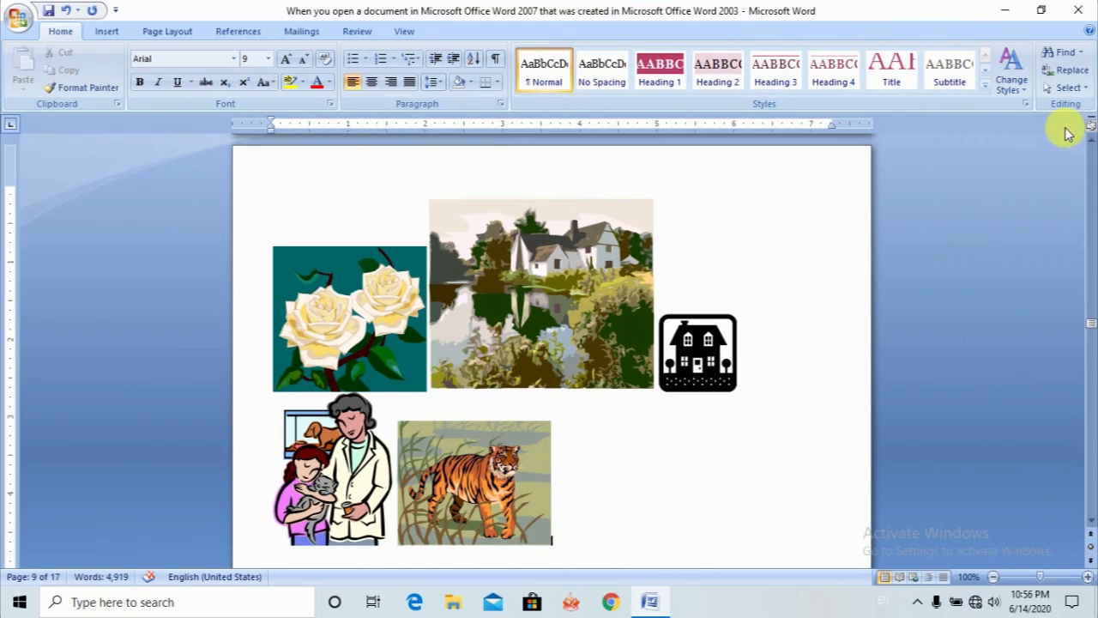
scroll(584, 443, down, 2)
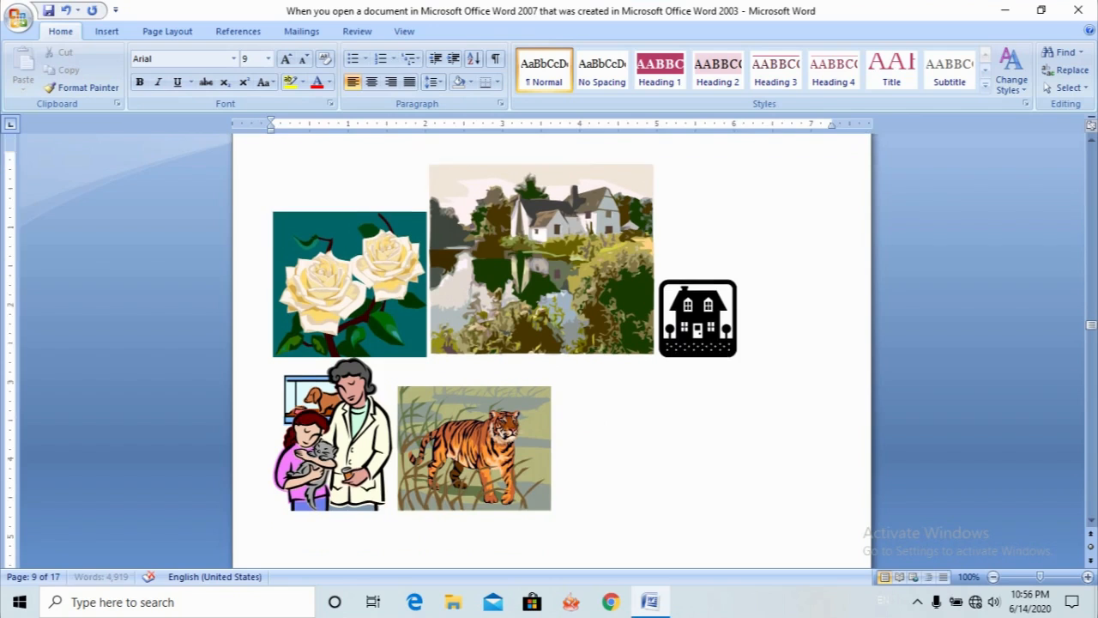
- Draw a smiley face shape about 1.93" high by 2.19" wide in the empty space beside the tiger clip
click(105, 30)
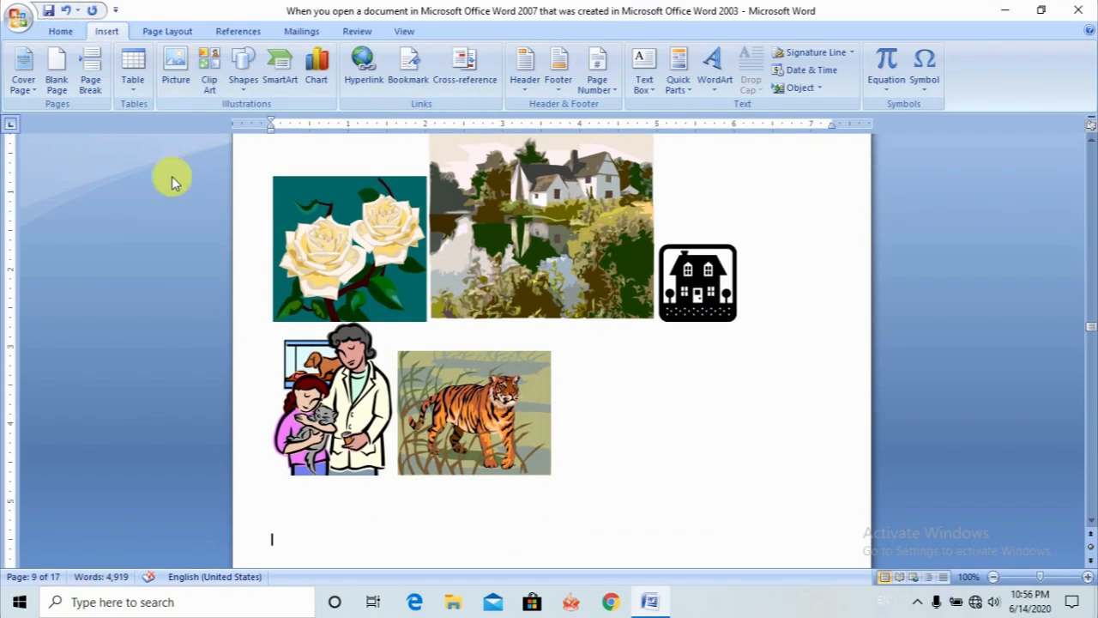
click(245, 86)
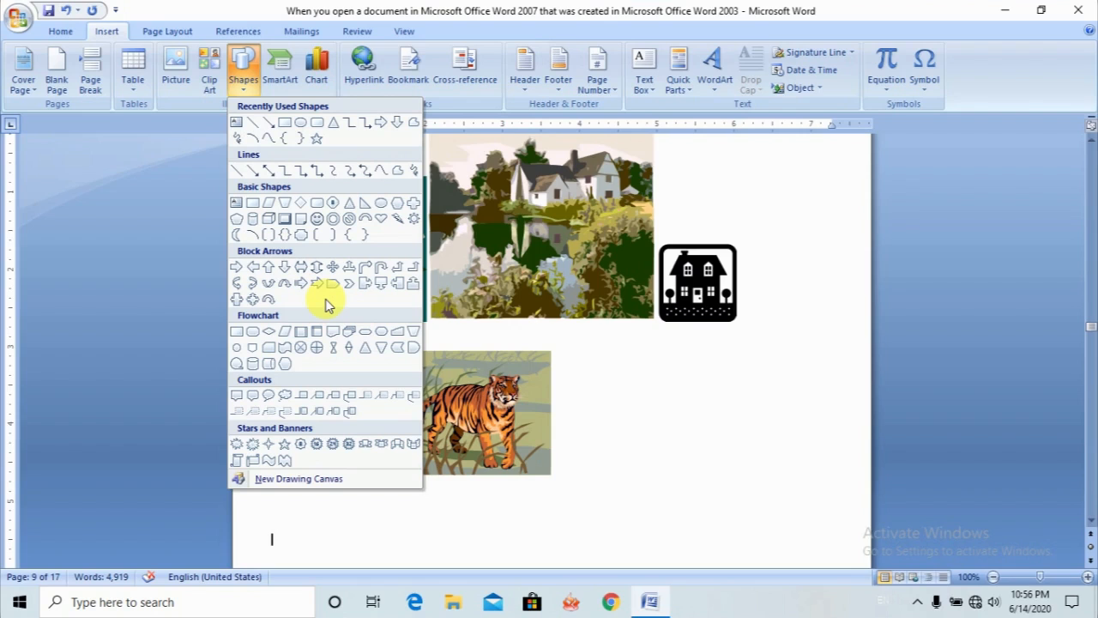
click(322, 225)
mouse_move(596, 391)
mouse_down()
mouse_move(694, 507)
mouse_move(765, 541)
mouse_up()
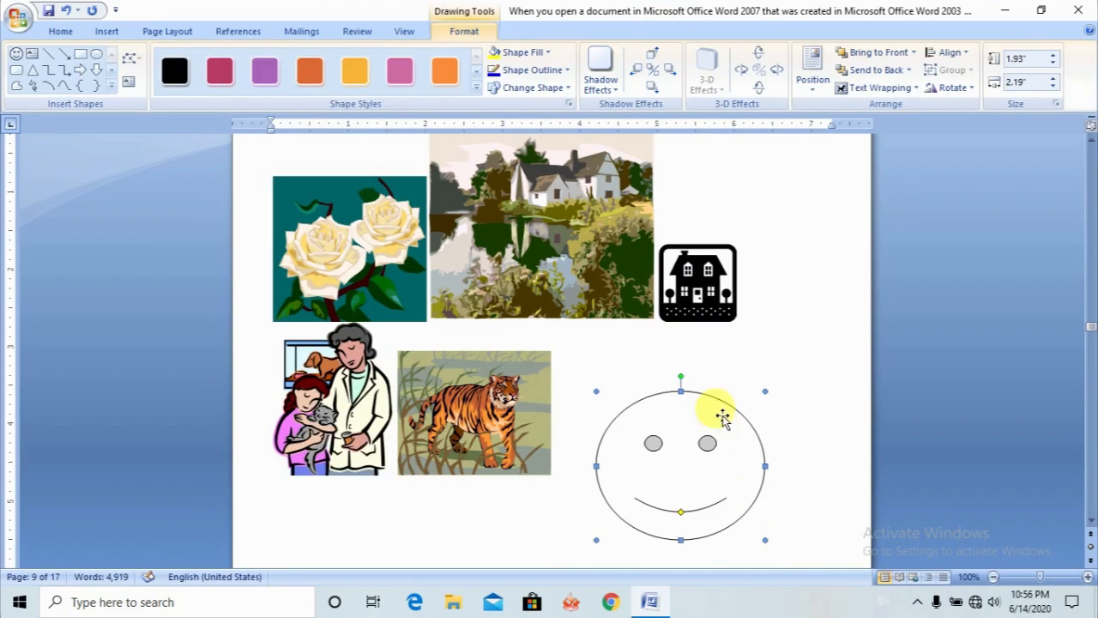
- Draw a jagged explosion shape about 1.56" high by 1.79" wide below the tiger clip
click(123, 31)
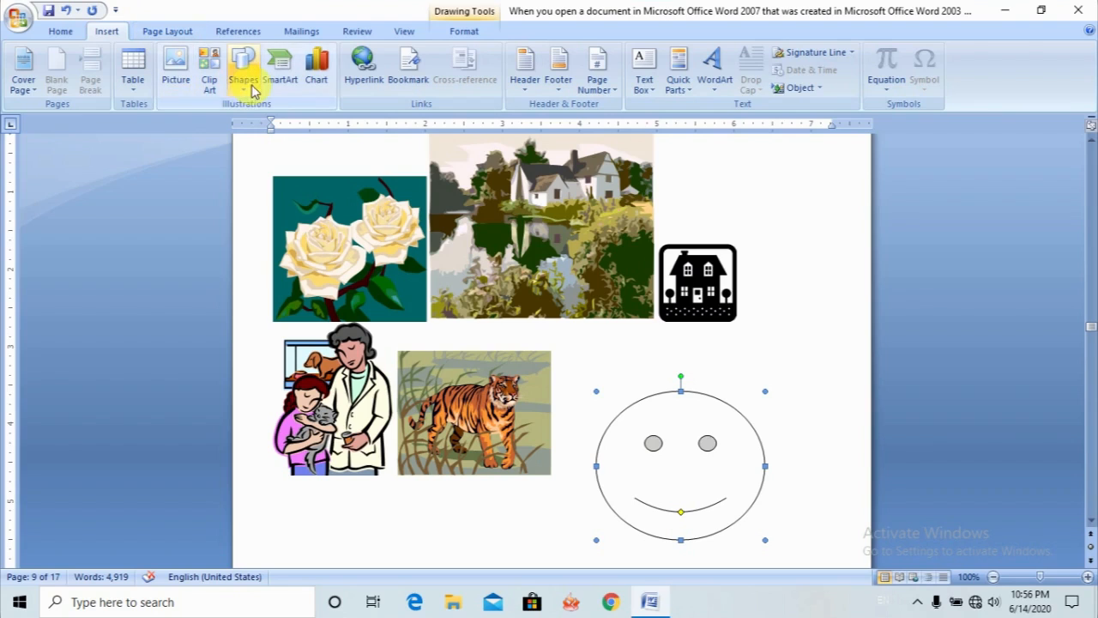
click(243, 81)
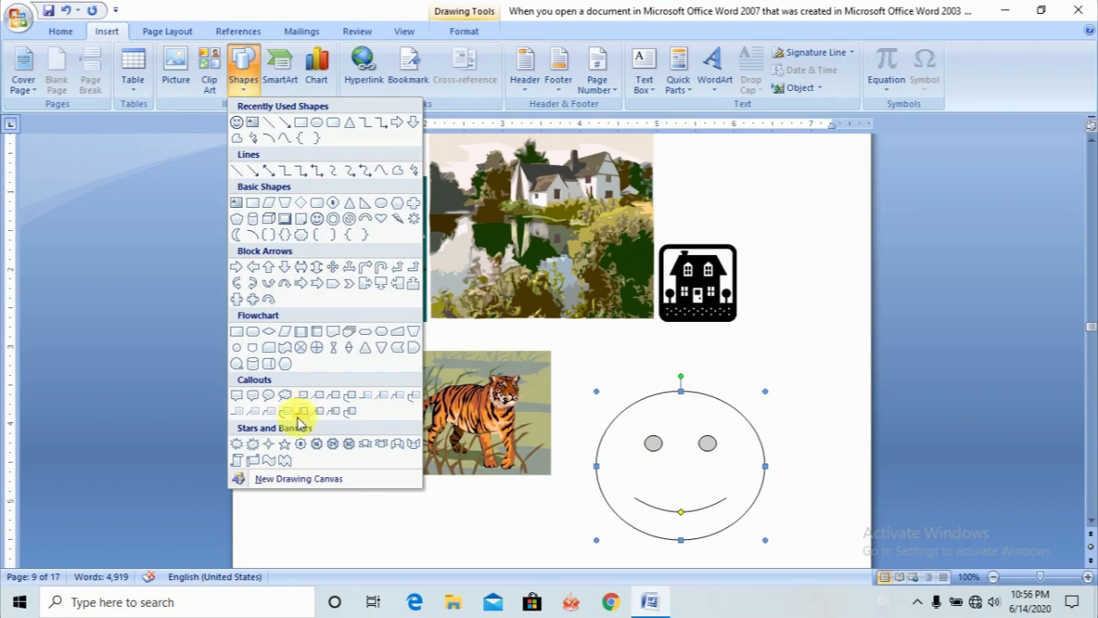
click(252, 445)
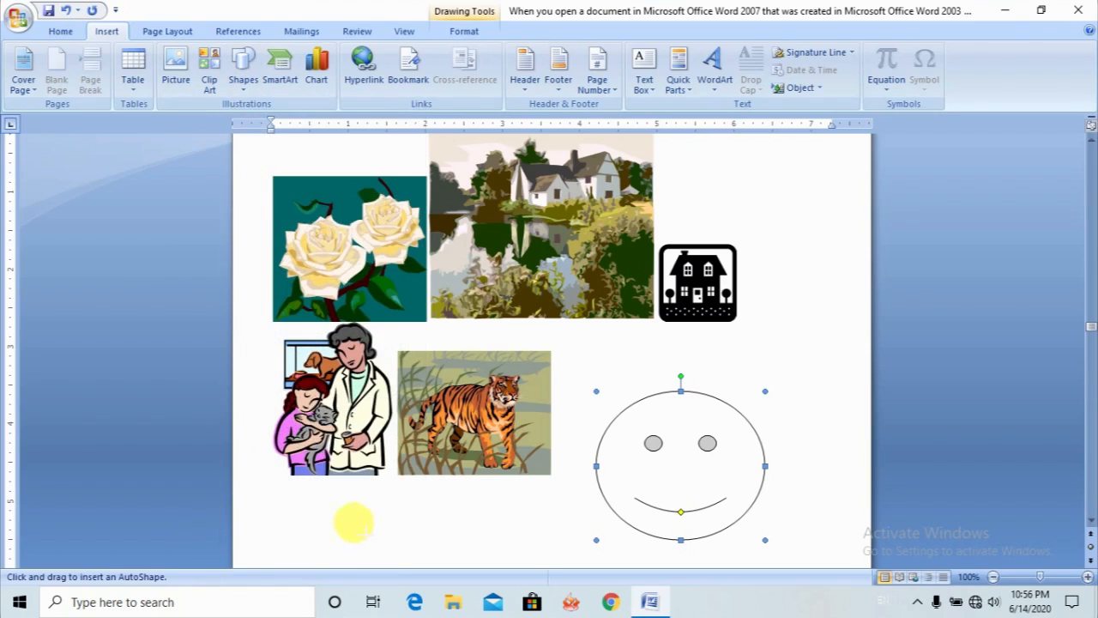
drag(350, 520, 493, 507)
drag(562, 534, 489, 458)
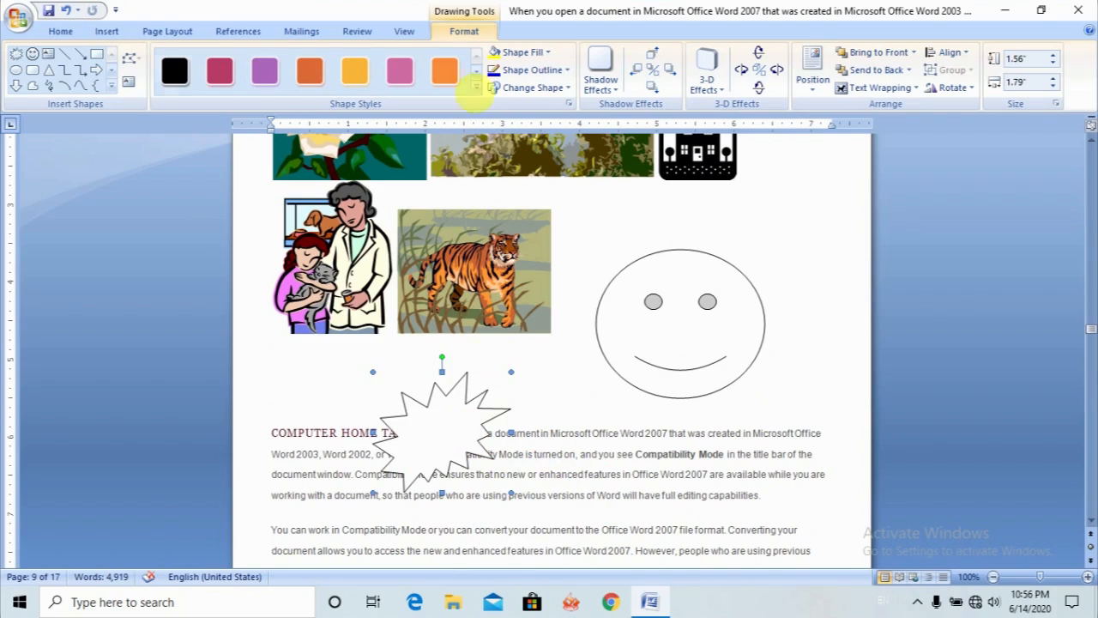
- Try the purple, red, black and yellow-orange shape styles on the explosion shape and settle on the pink one
click(268, 77)
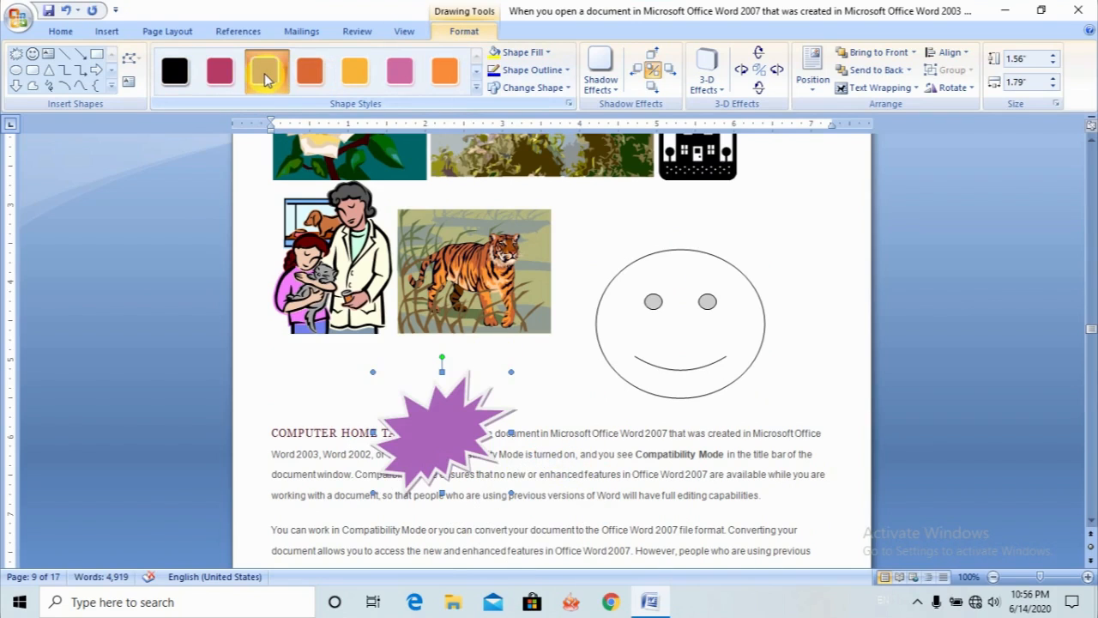
click(230, 80)
click(191, 79)
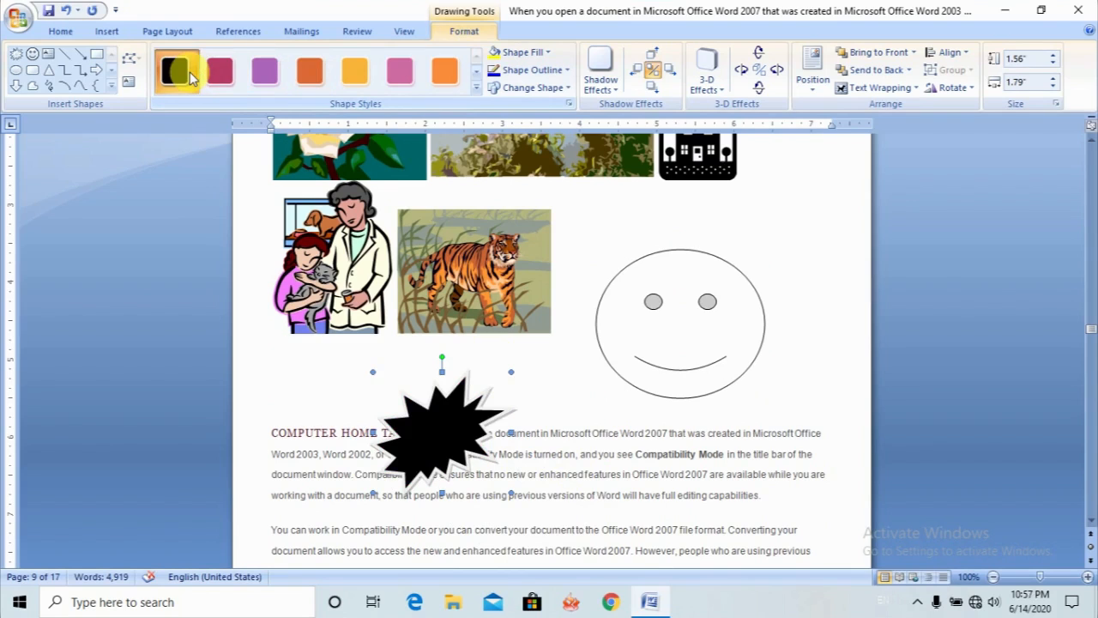
click(359, 72)
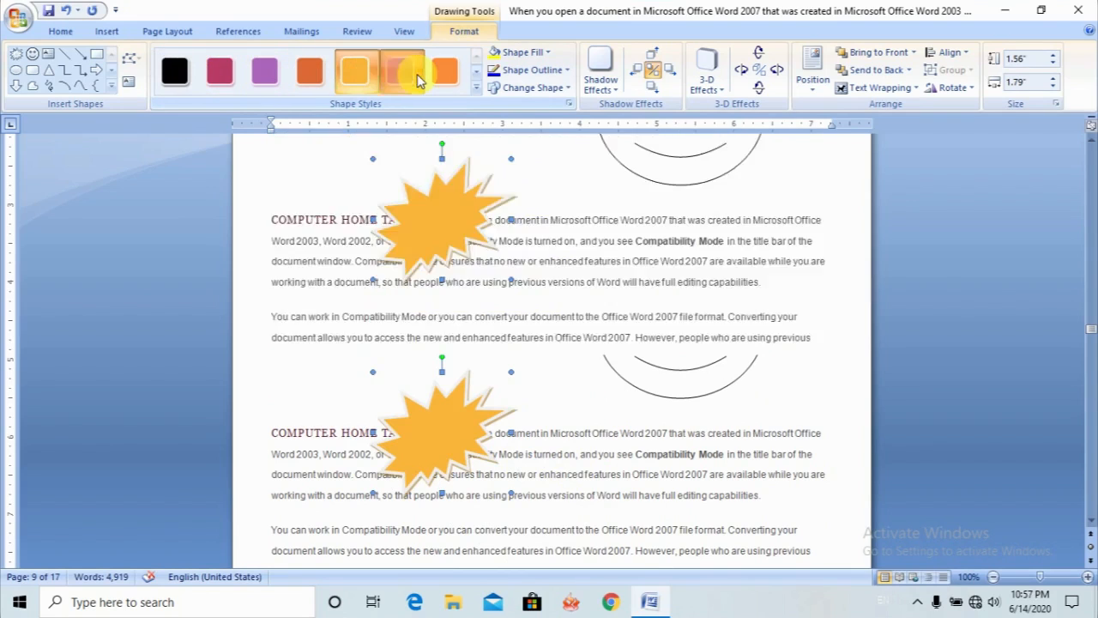
click(417, 74)
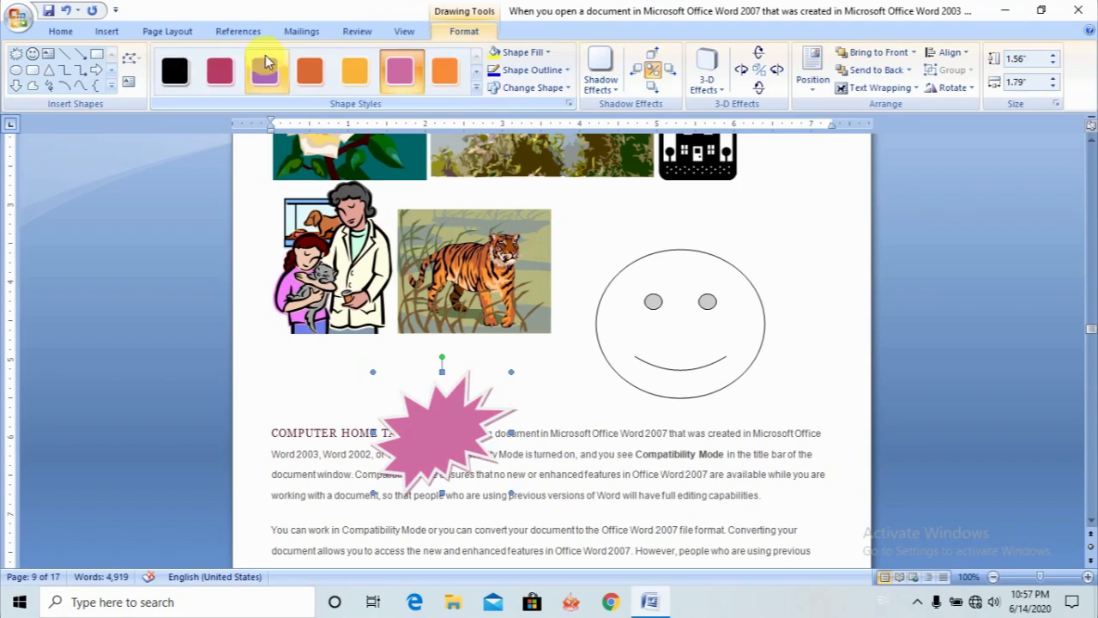
- Add blank lines above the COMPUTER HOME TAB paragraph to clear the explosion shape, and place the cursor in the empty space below it
click(106, 31)
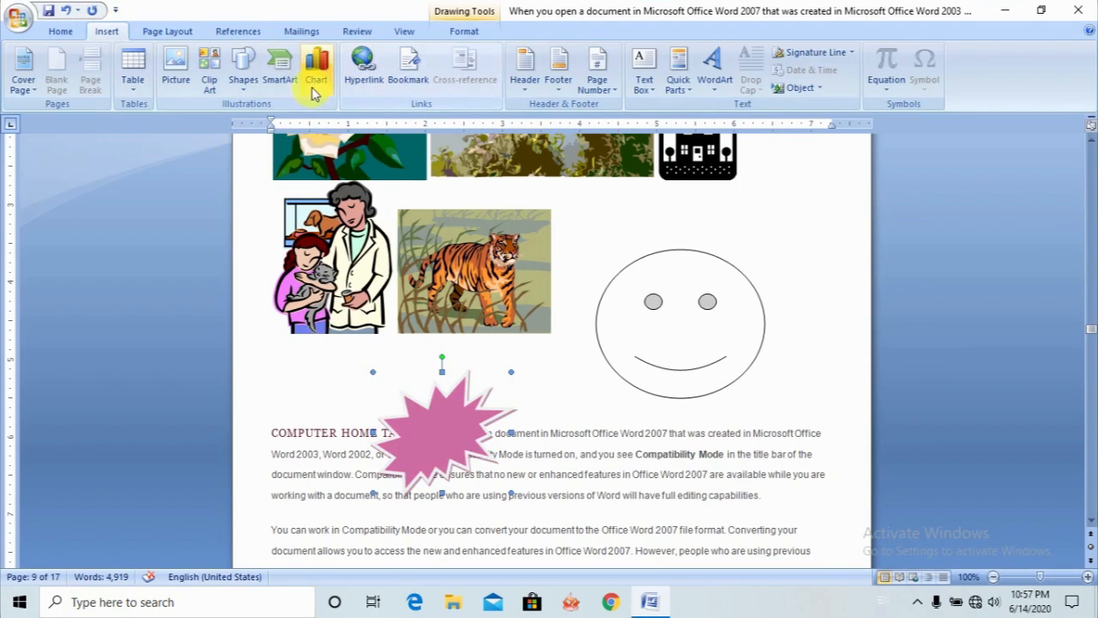
click(544, 400)
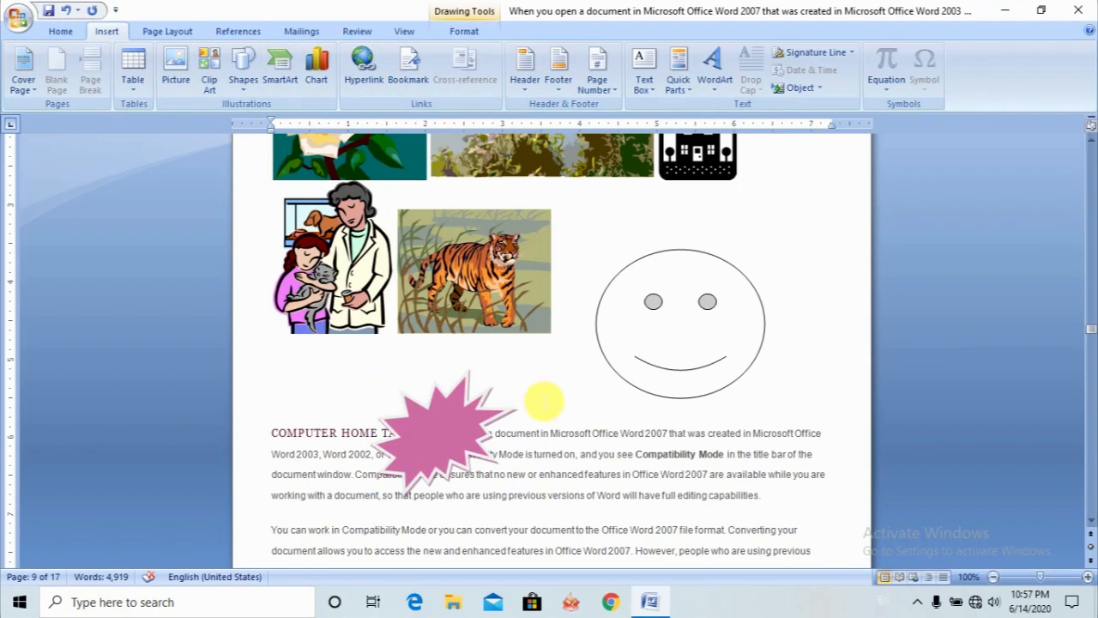
key(Return)
key(Return)
key(Return)
key(Return)
key(Return)
key(Return)
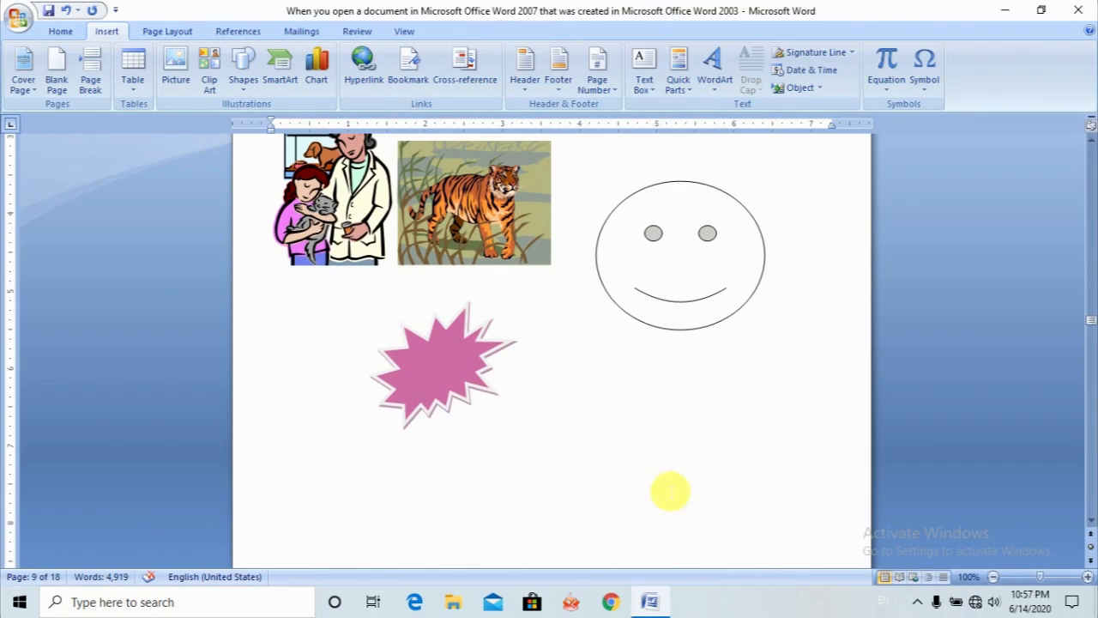
click(597, 438)
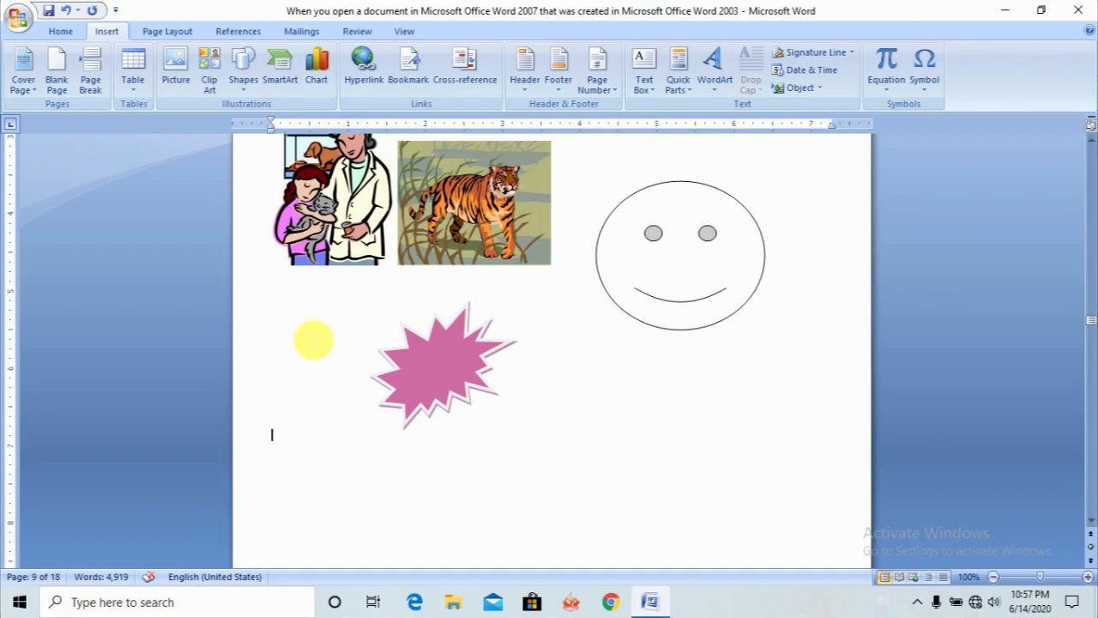
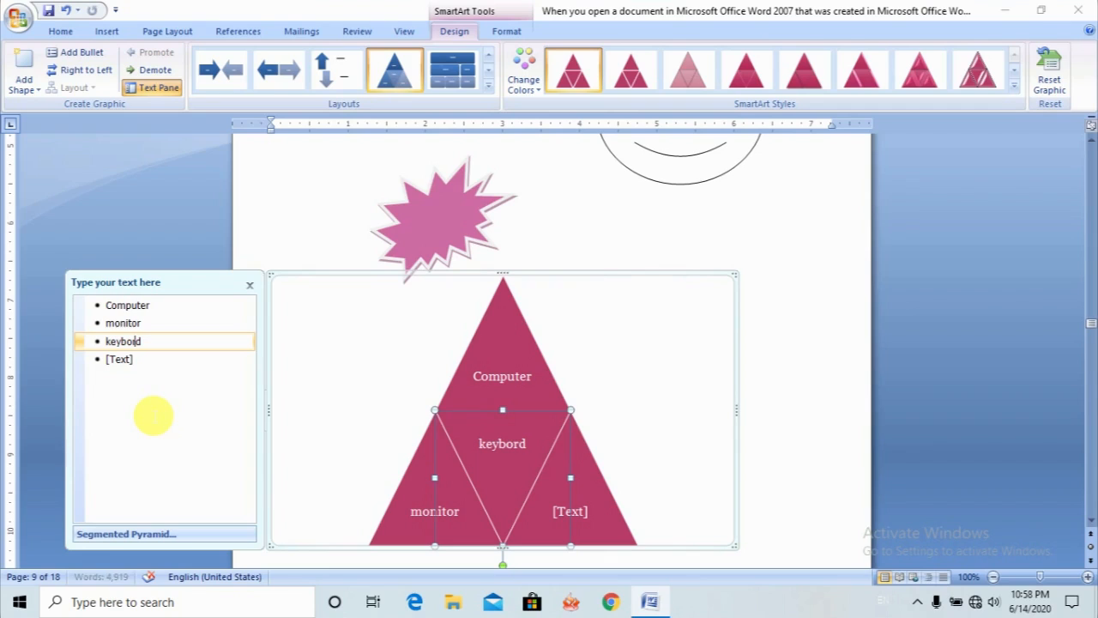
- Label the remaining segment of the pyramid graphic "mouse"
click(129, 364)
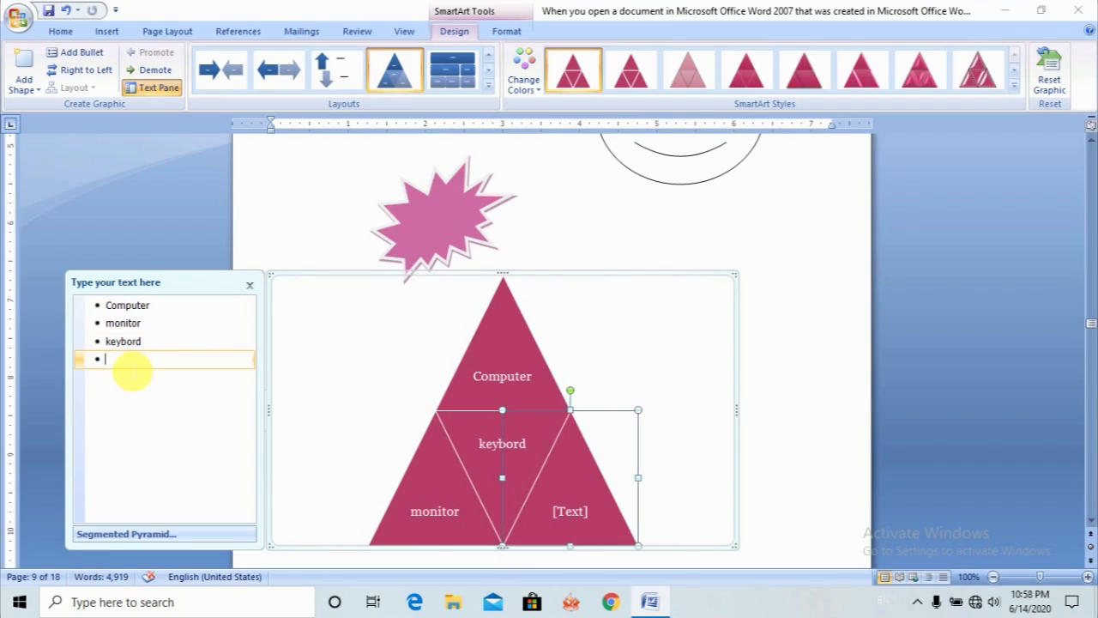
text(mouse)
click(380, 343)
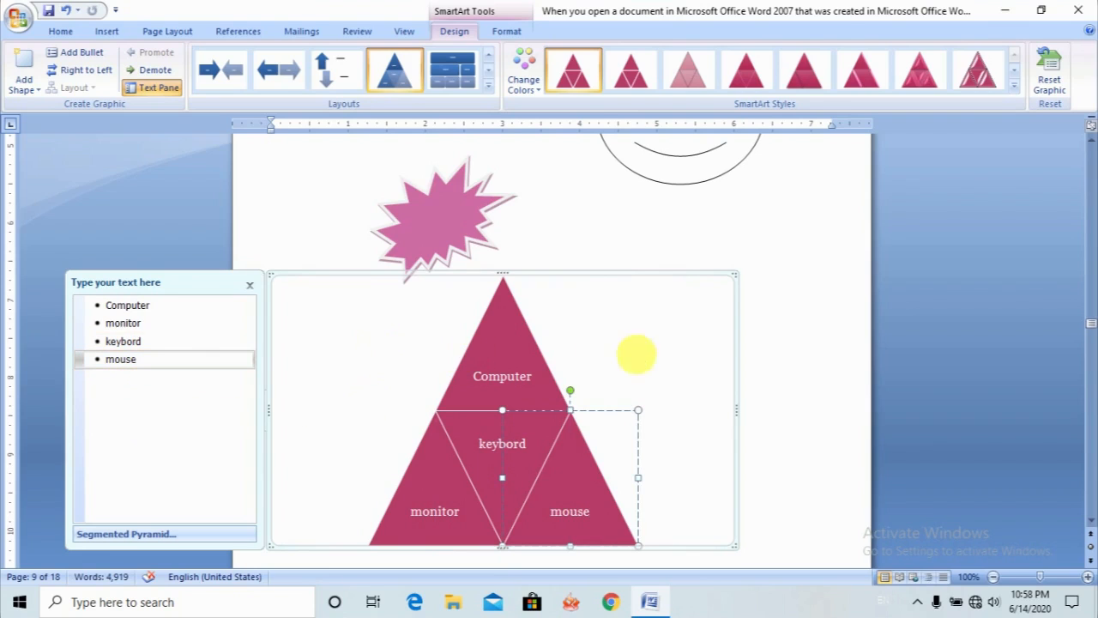
- Add blank lines after the pyramid graphic until the cursor sits at the start of the following page
click(827, 488)
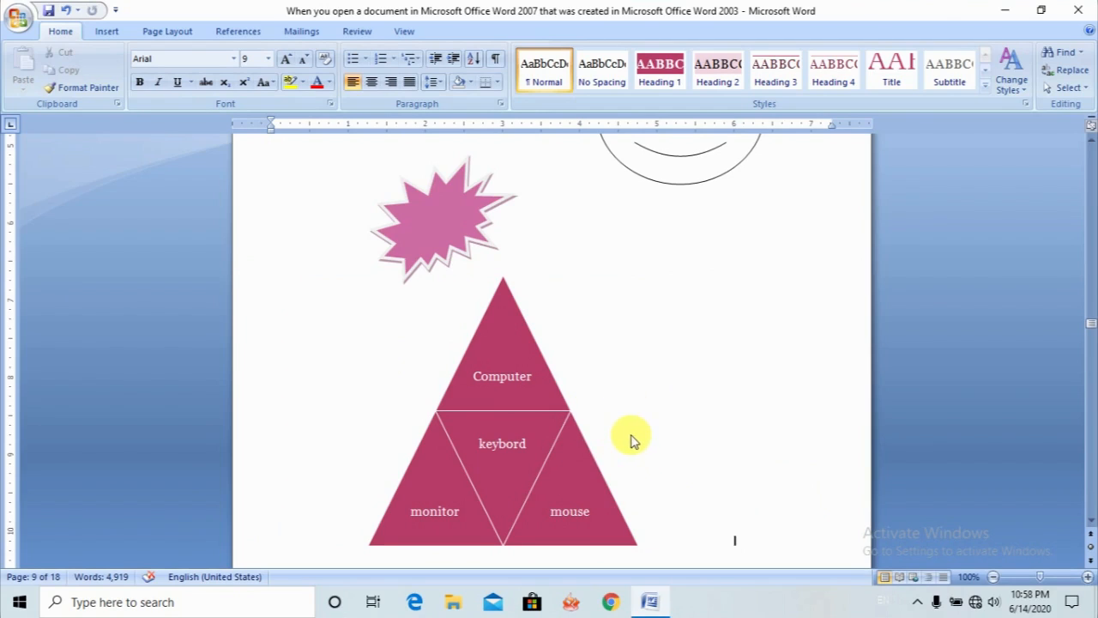
key(Return)
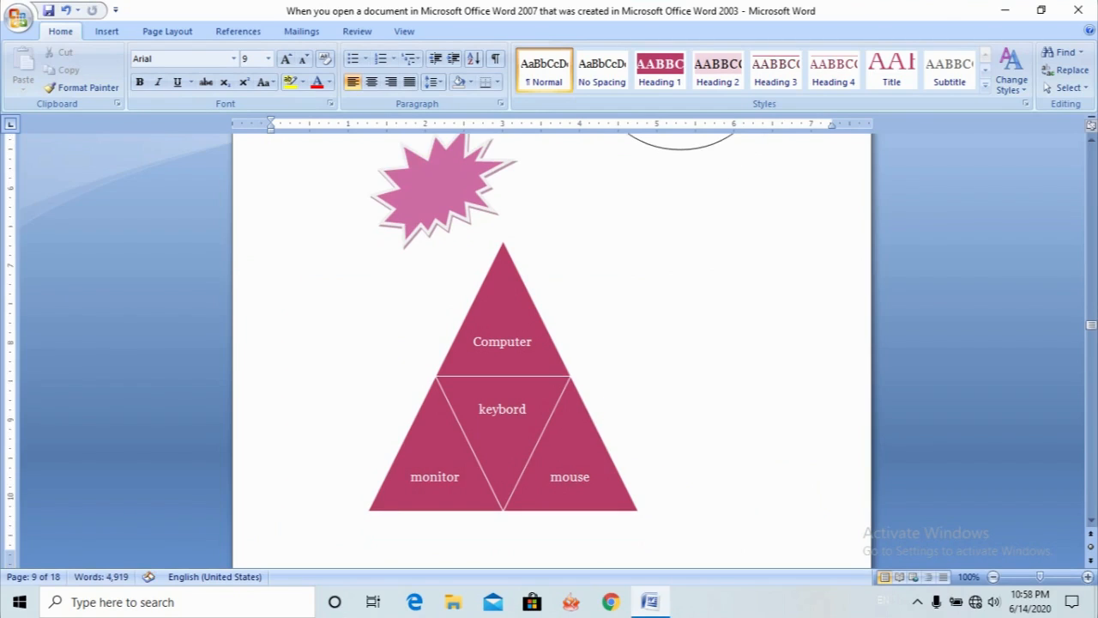
key(Return)
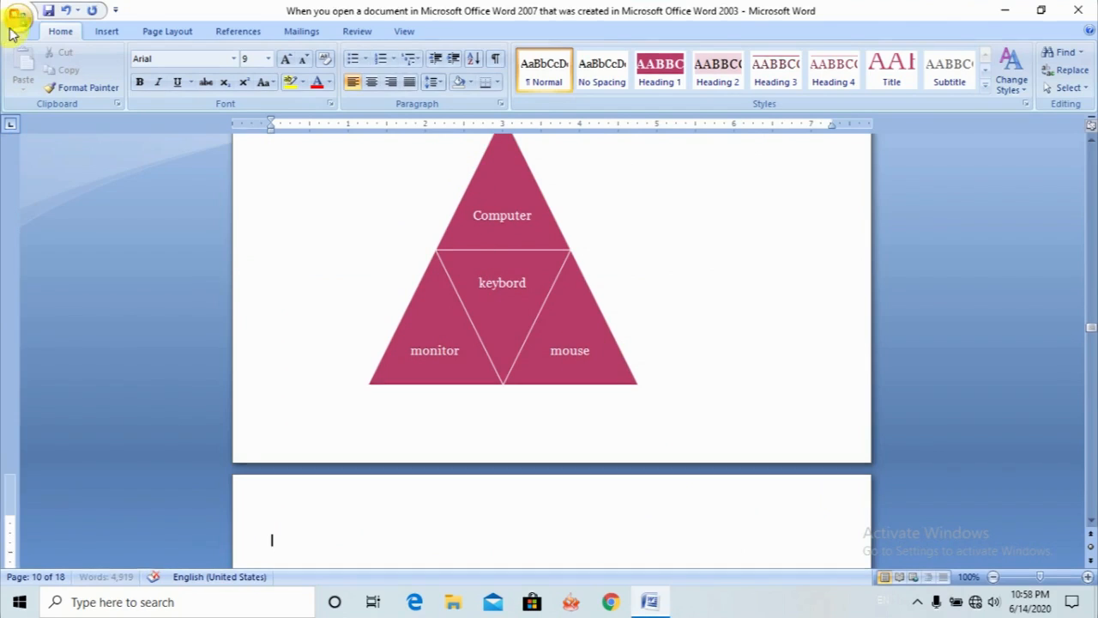
- Insert a Circular Bending Process SmartArt graphic at the cursor on the new page
click(109, 33)
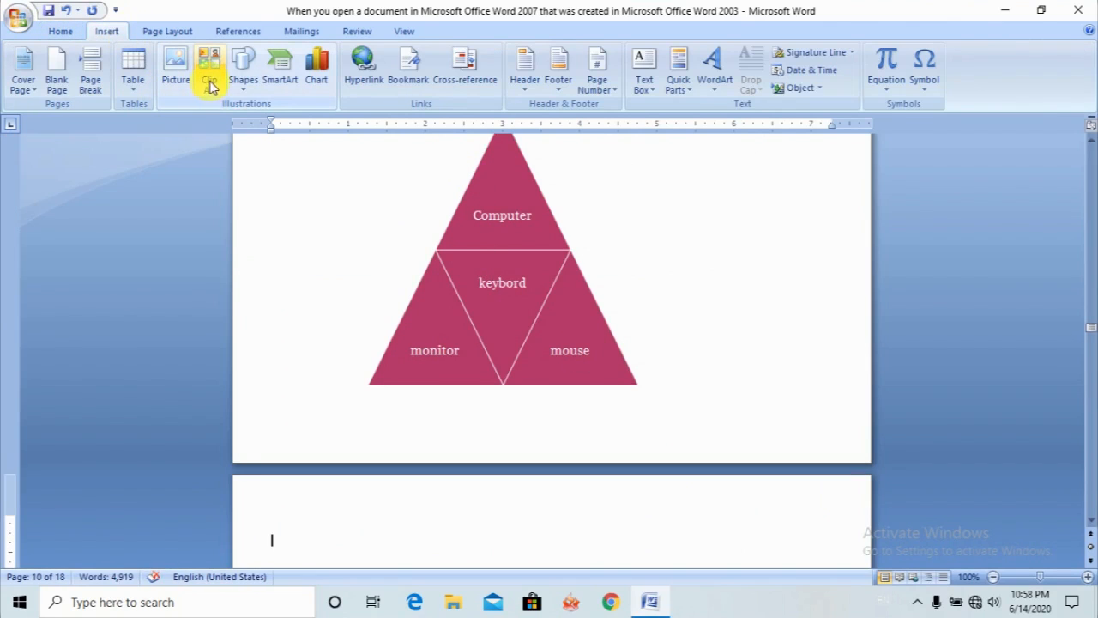
click(279, 67)
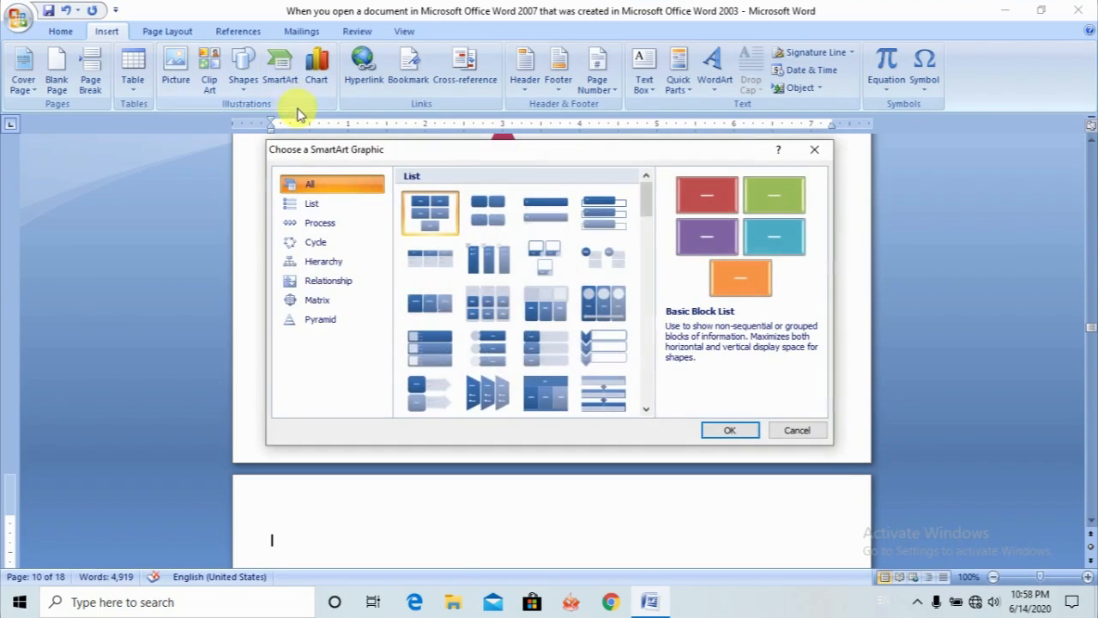
click(647, 414)
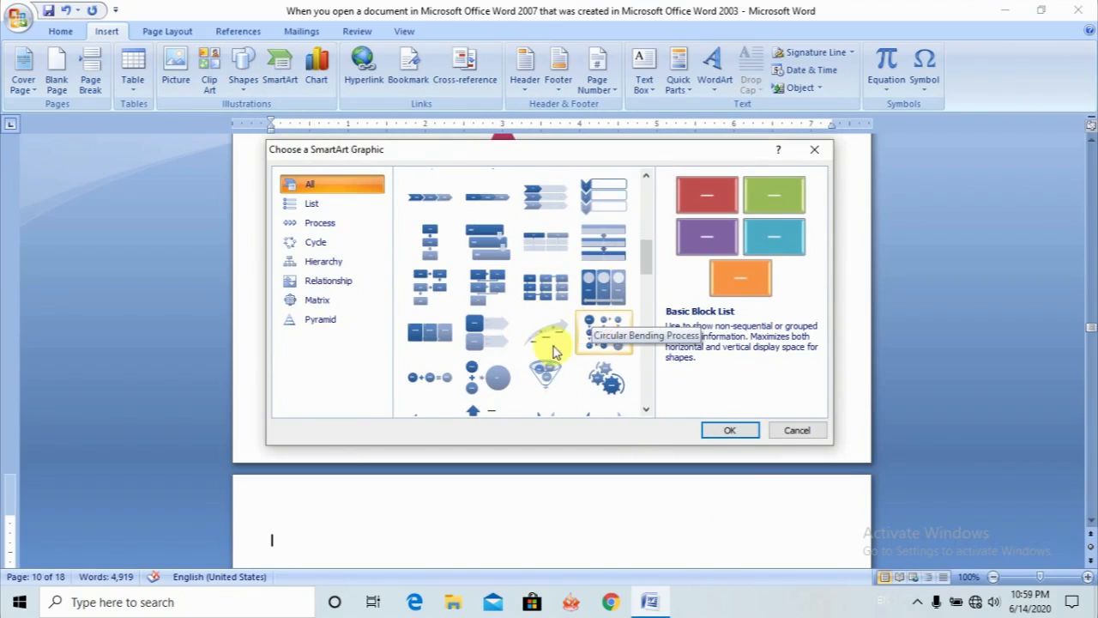
click(590, 330)
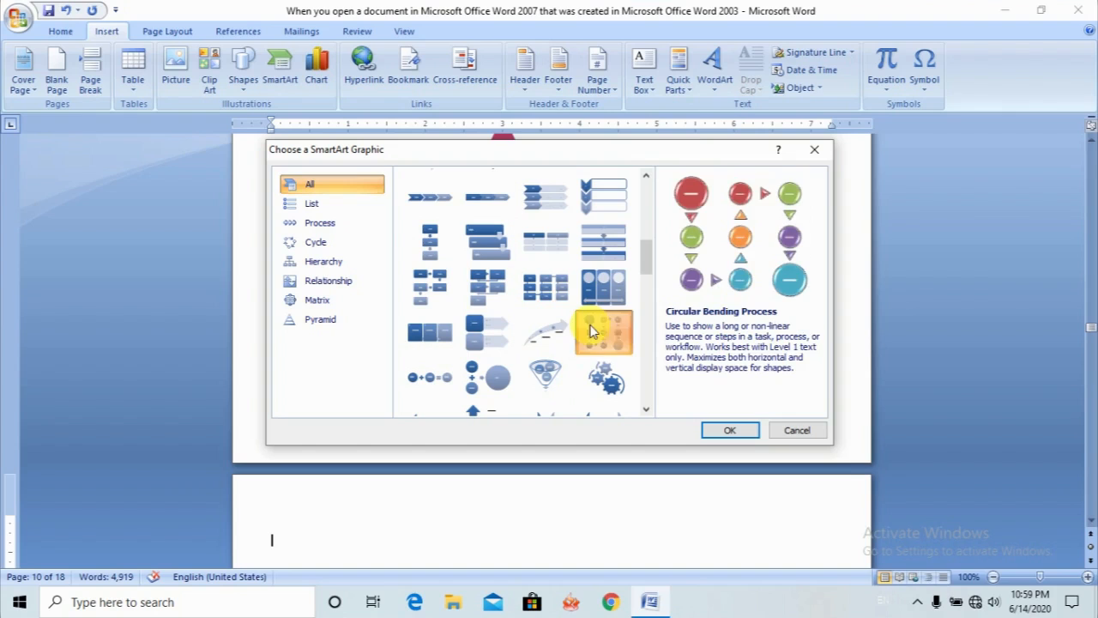
click(734, 430)
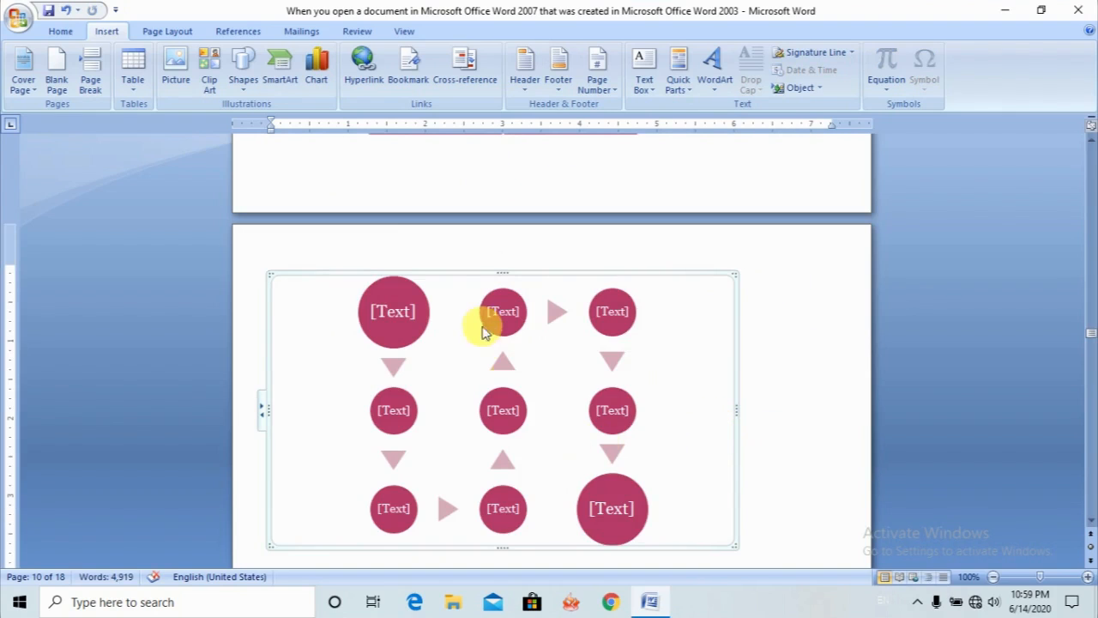
- Examine the circles, an arrow and the text placeholders of the Circular Bending Process graphic
click(406, 315)
click(559, 314)
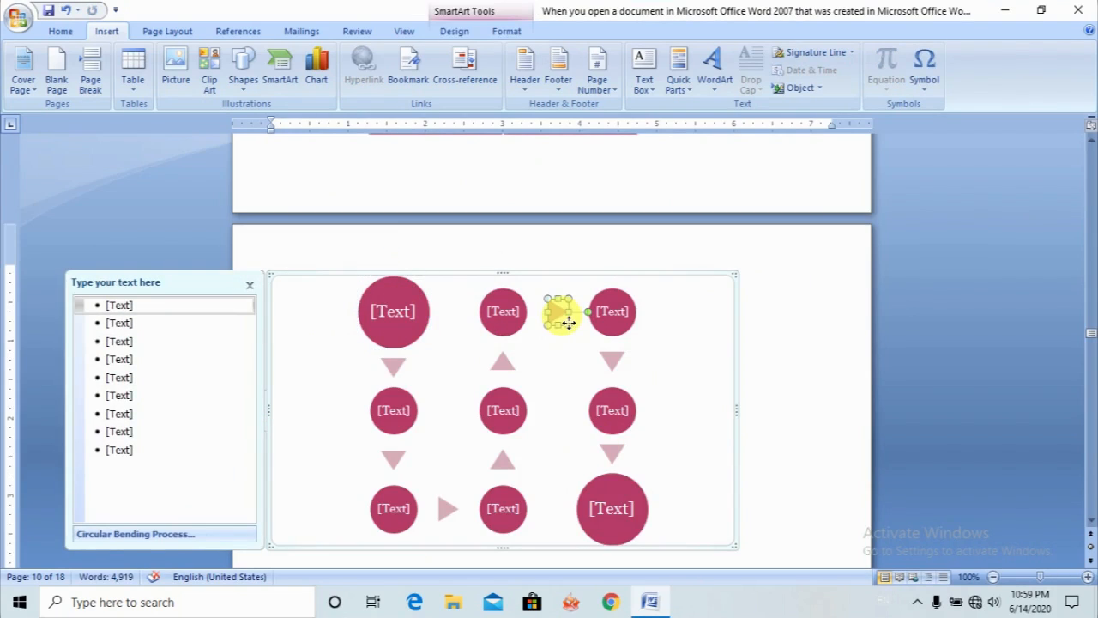
click(520, 315)
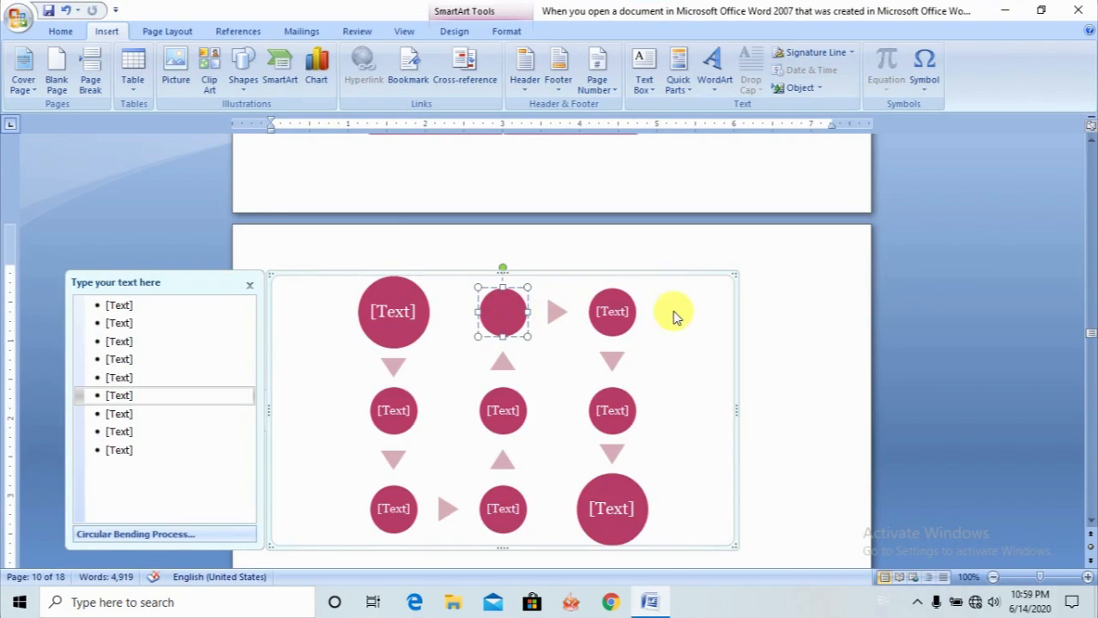
click(622, 312)
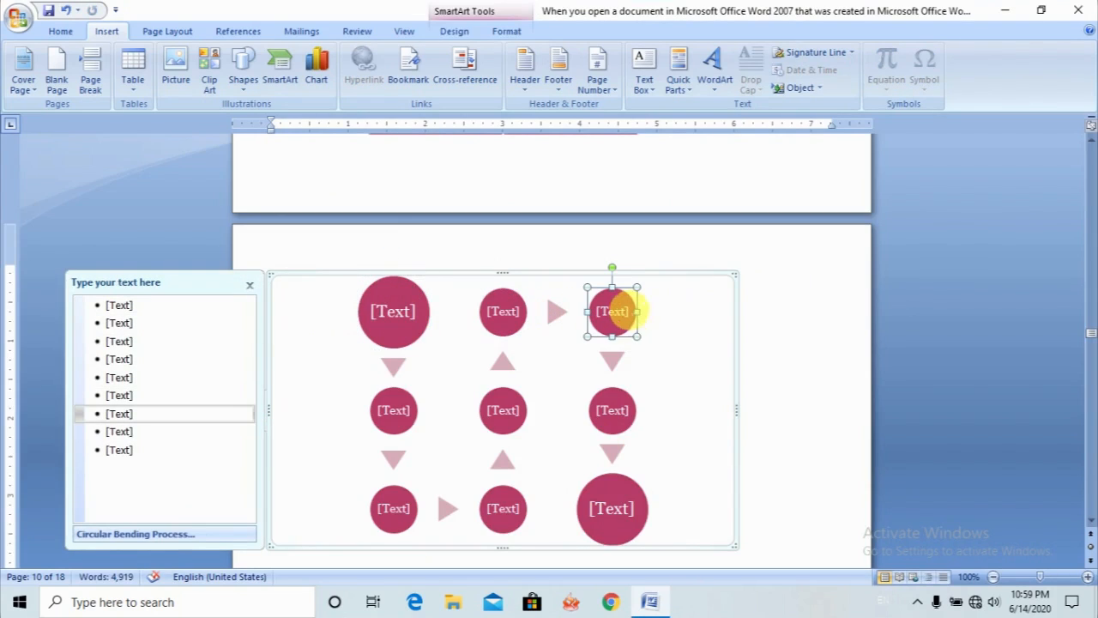
click(613, 406)
click(614, 491)
click(522, 503)
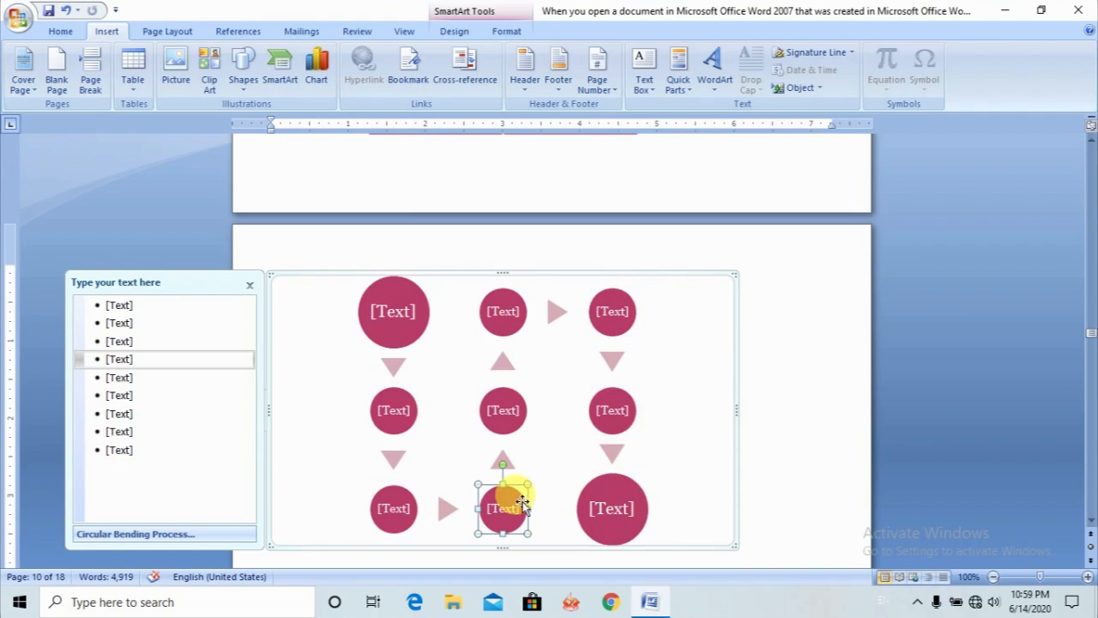
- Add blank lines below the Circular Bending Process graphic and insert a default clustered column chart there
click(824, 533)
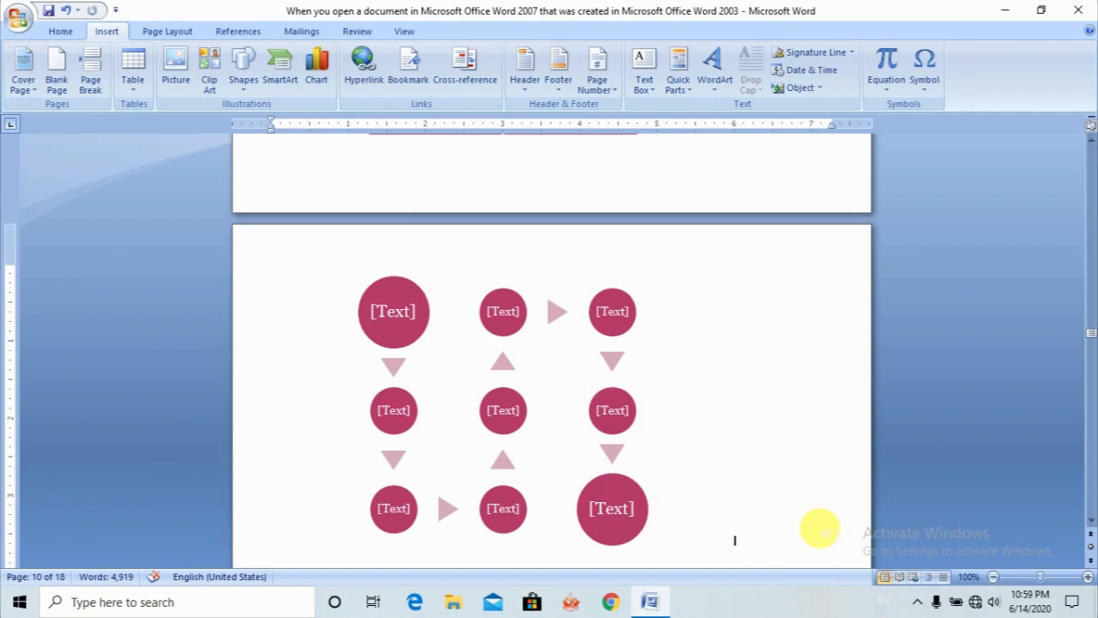
key(Return)
key(Return)
key(Return)
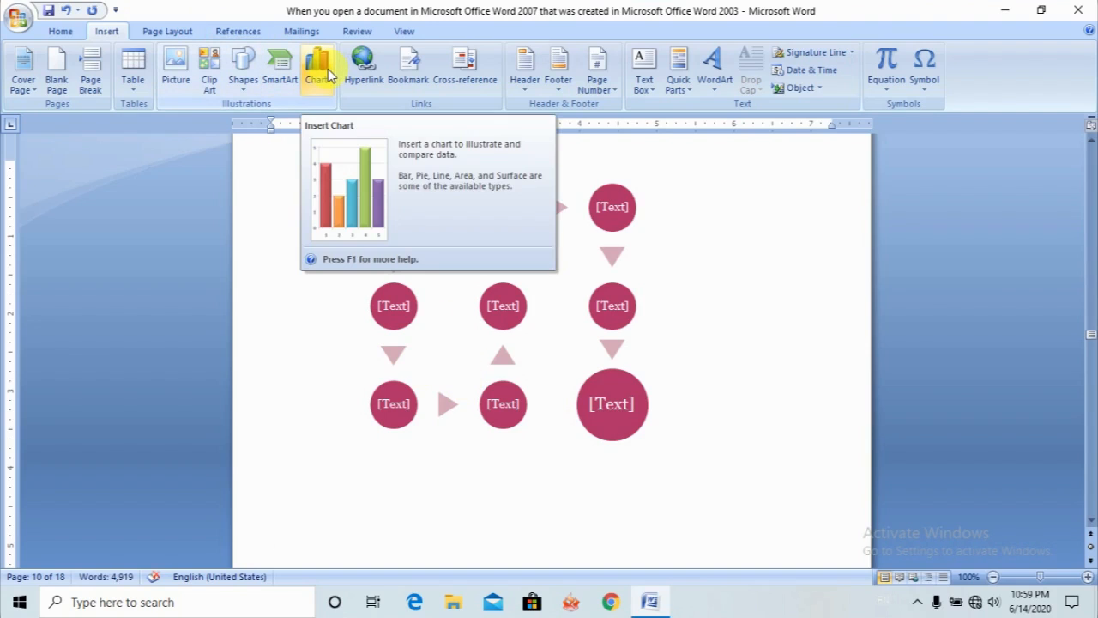
click(324, 75)
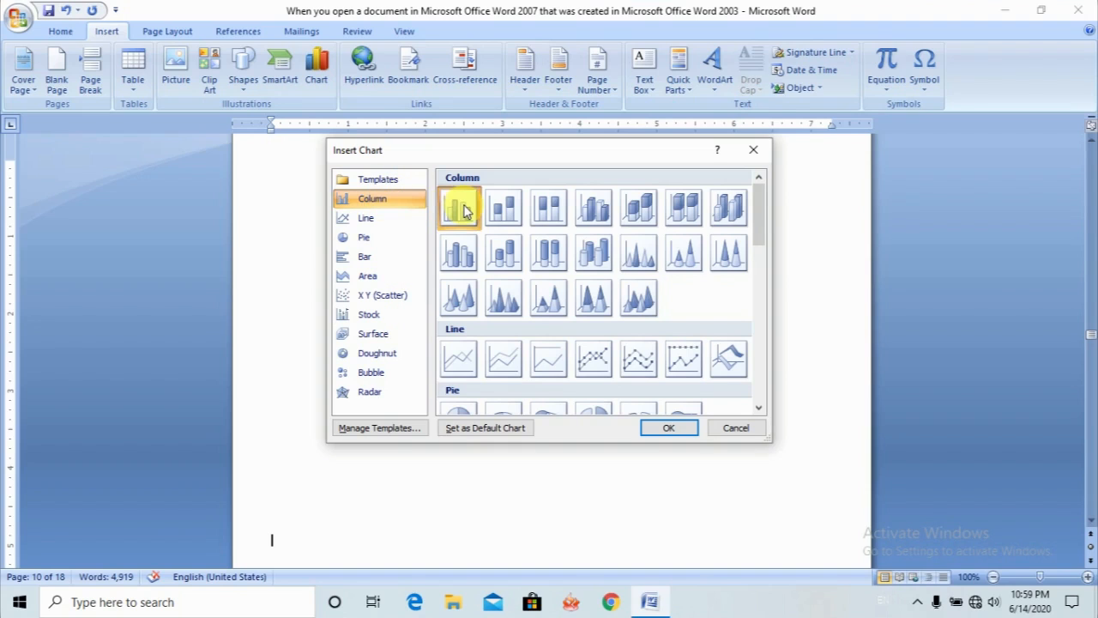
click(667, 427)
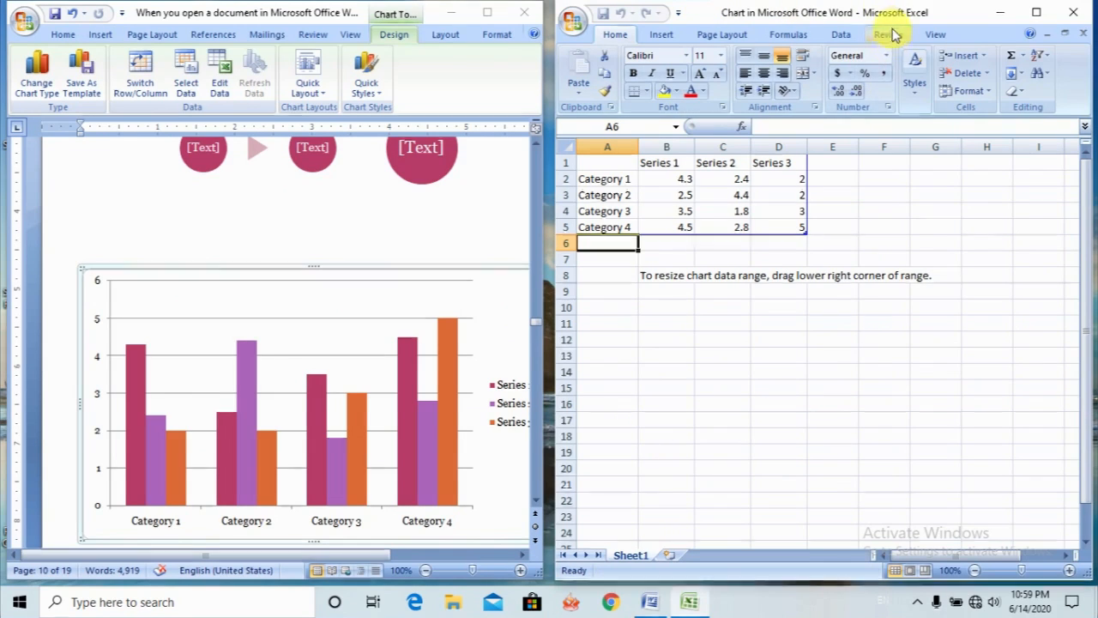
click(685, 213)
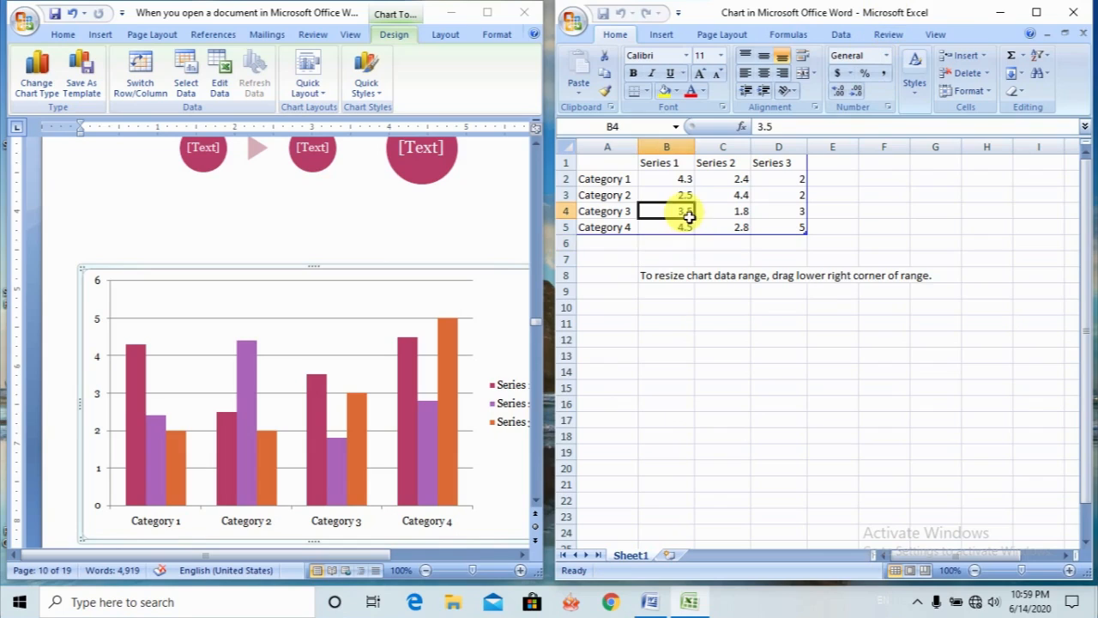
click(679, 164)
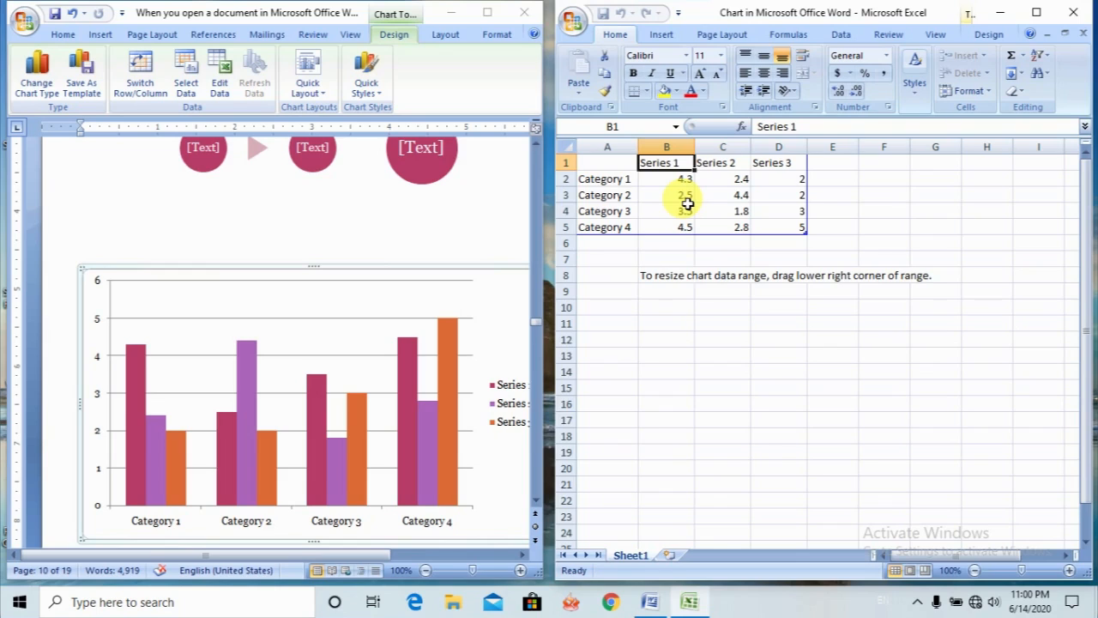
click(596, 245)
text(M)
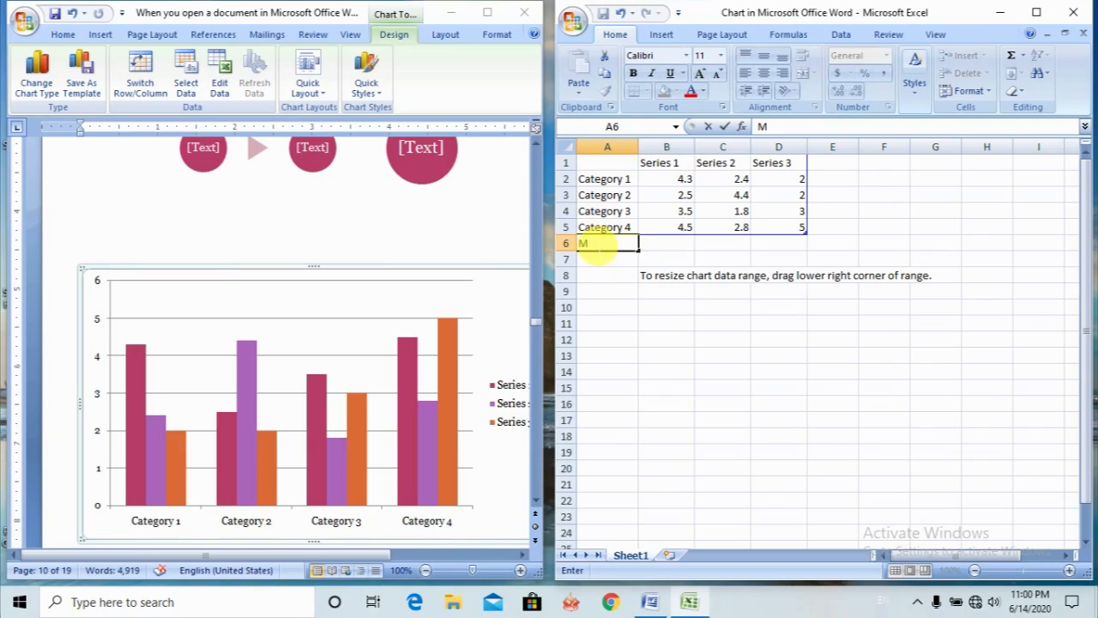
key(BackSpace)
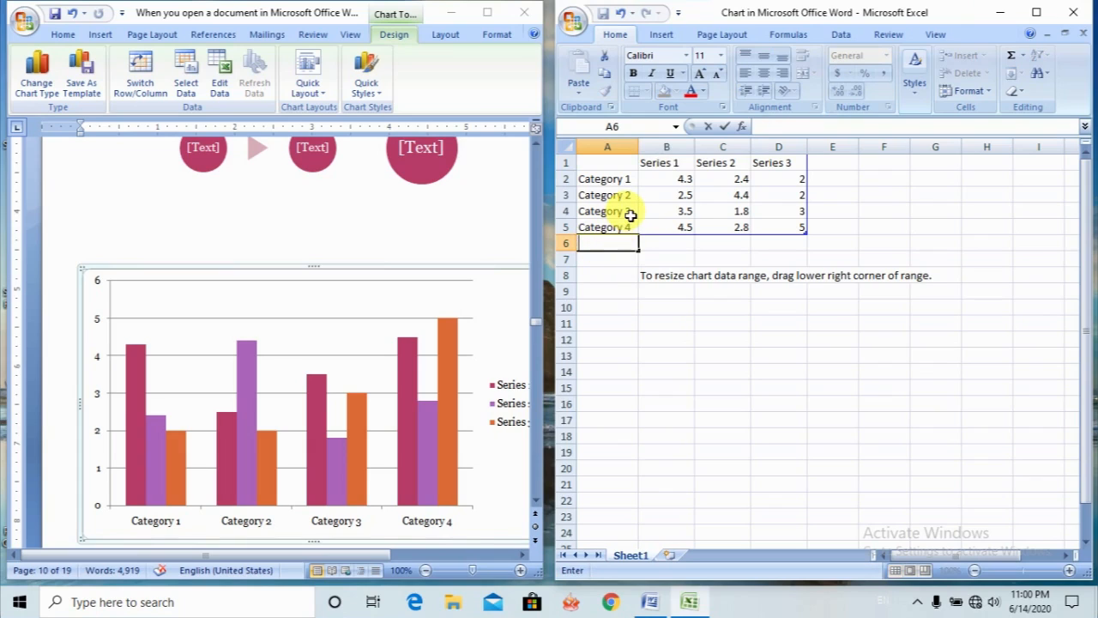
drag(674, 179, 674, 227)
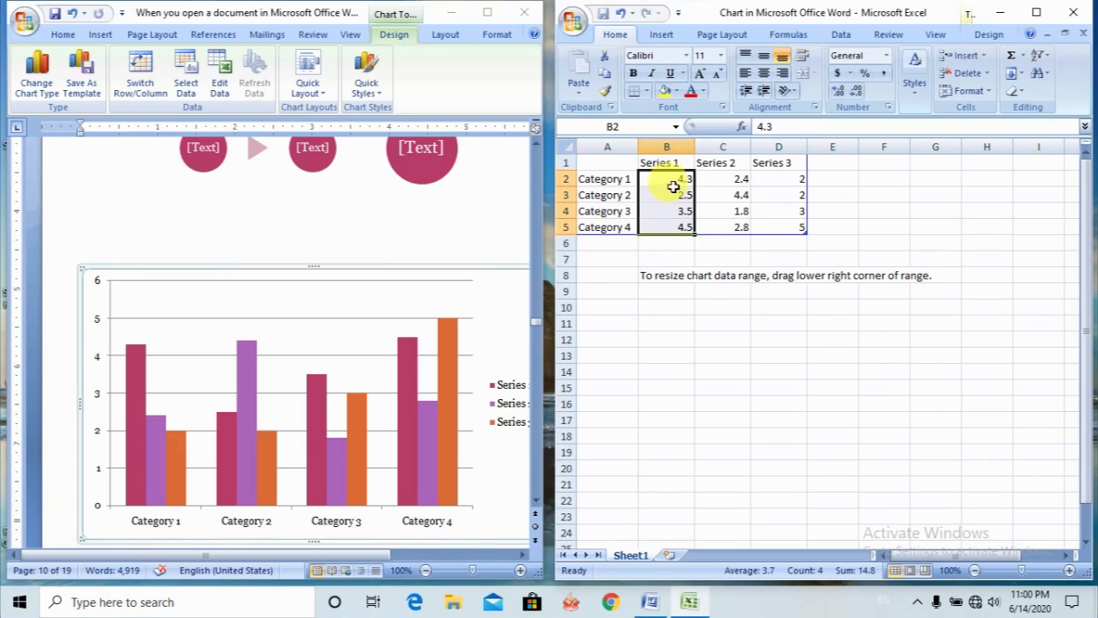
- Rename the three series headings in the chart's data sheet as May, Jun and July
click(666, 163)
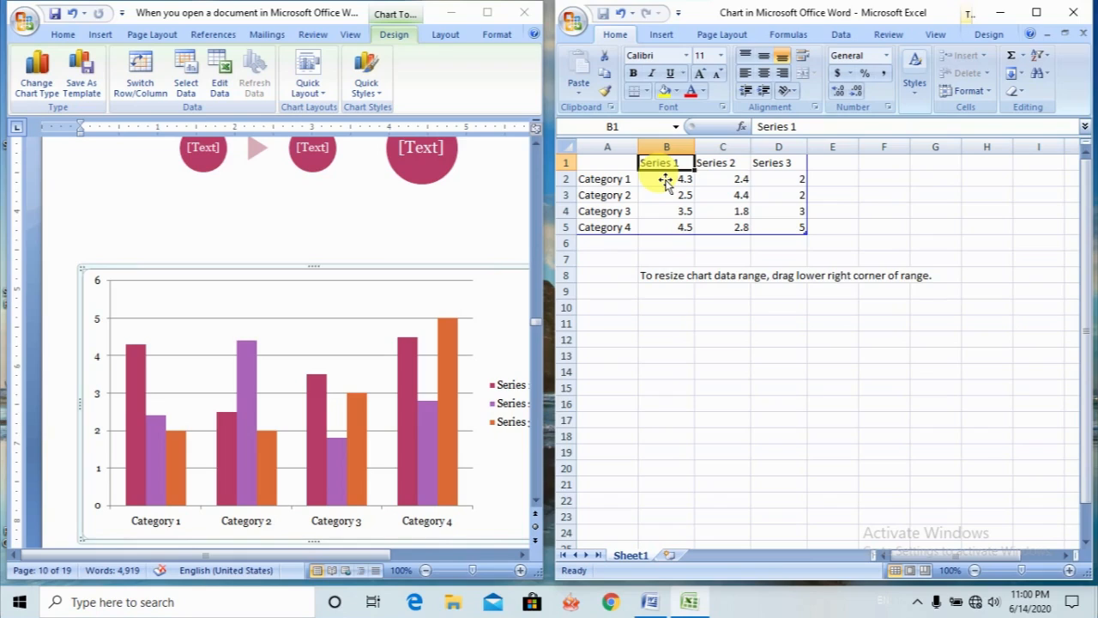
text(May)
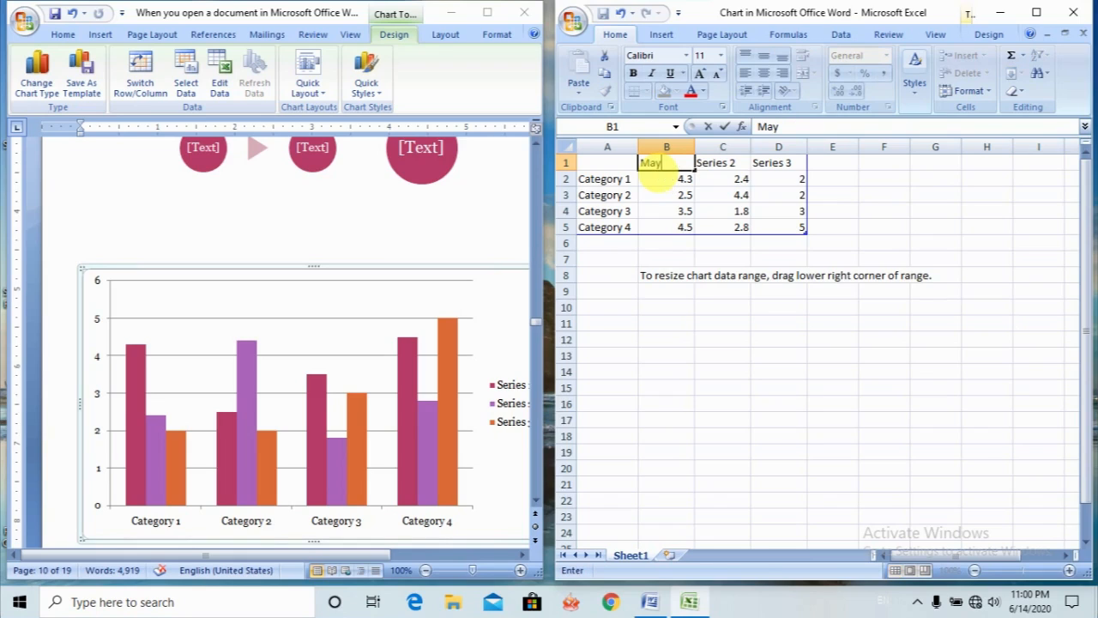
click(714, 167)
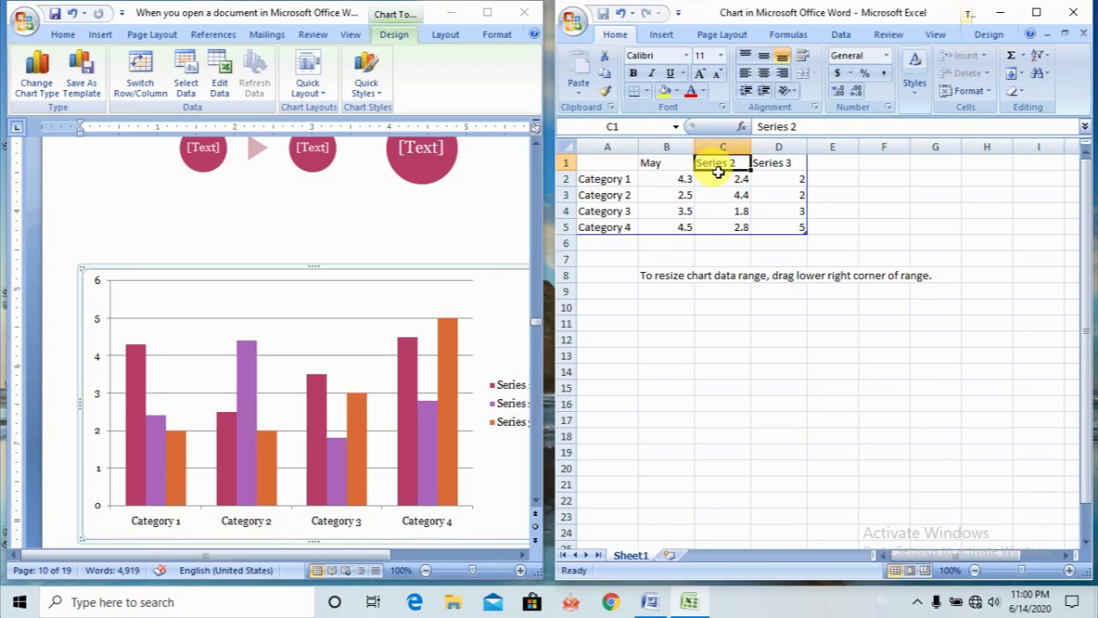
text(M)
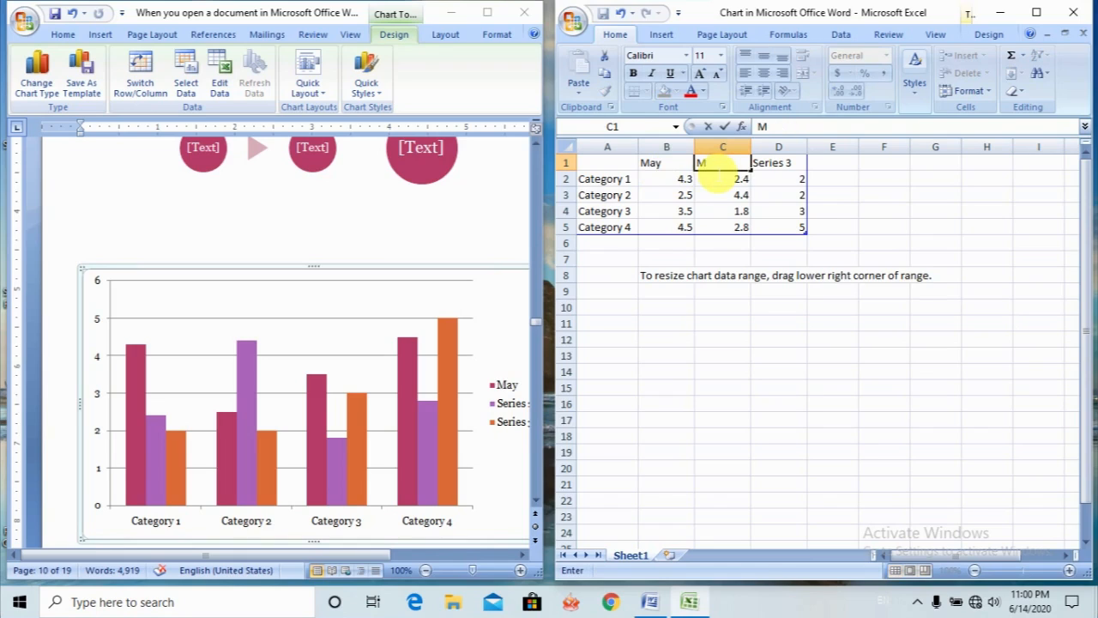
key(BackSpace)
text(Jun)
click(777, 165)
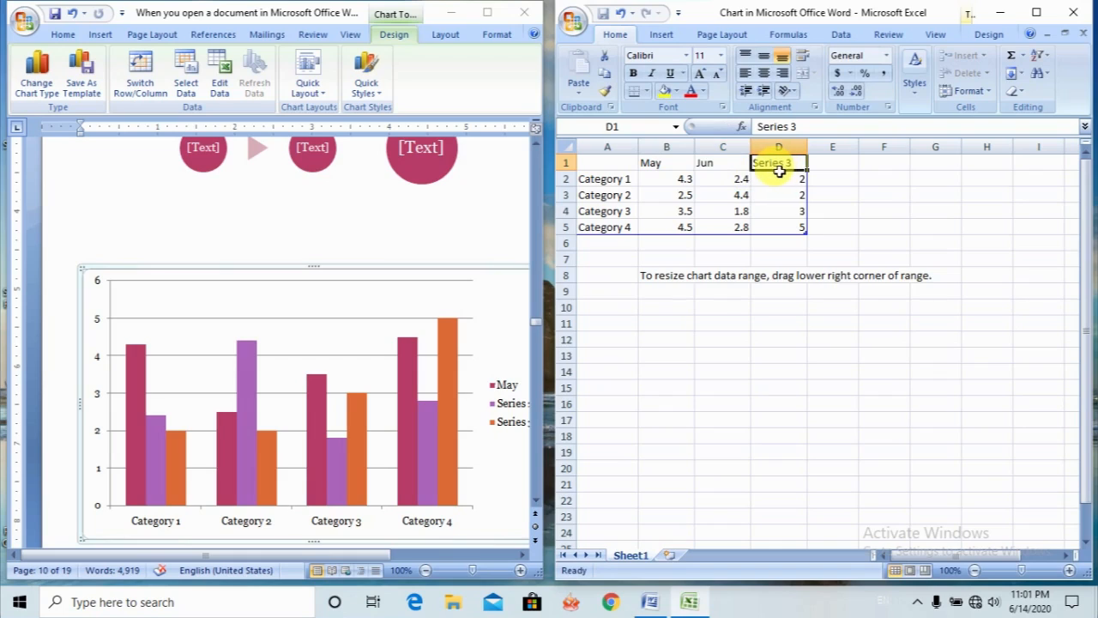
text(J)
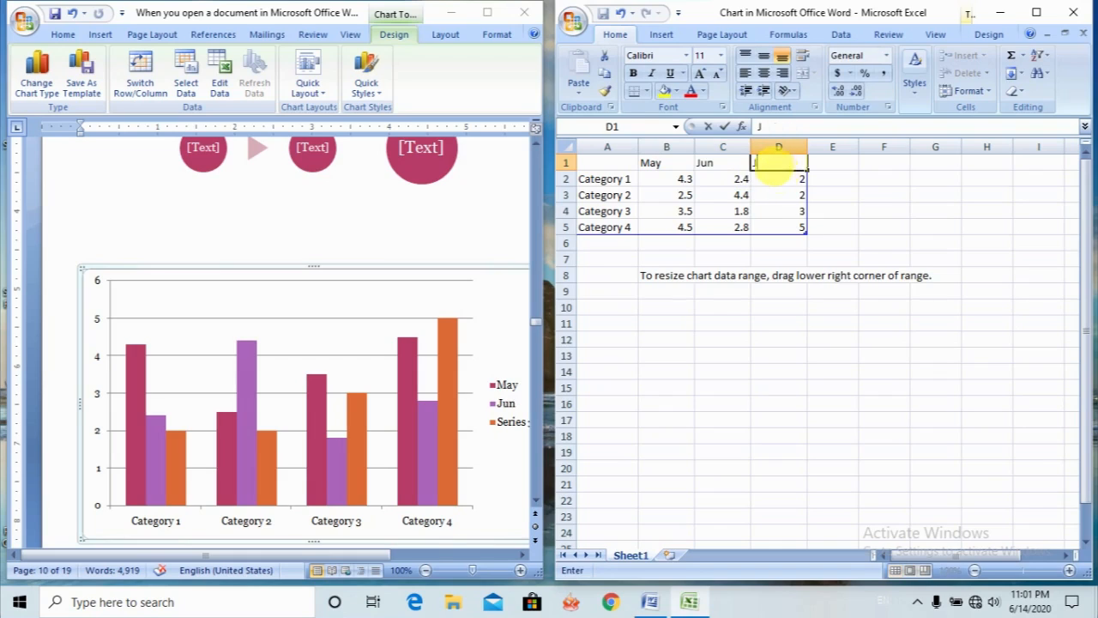
text(uly)
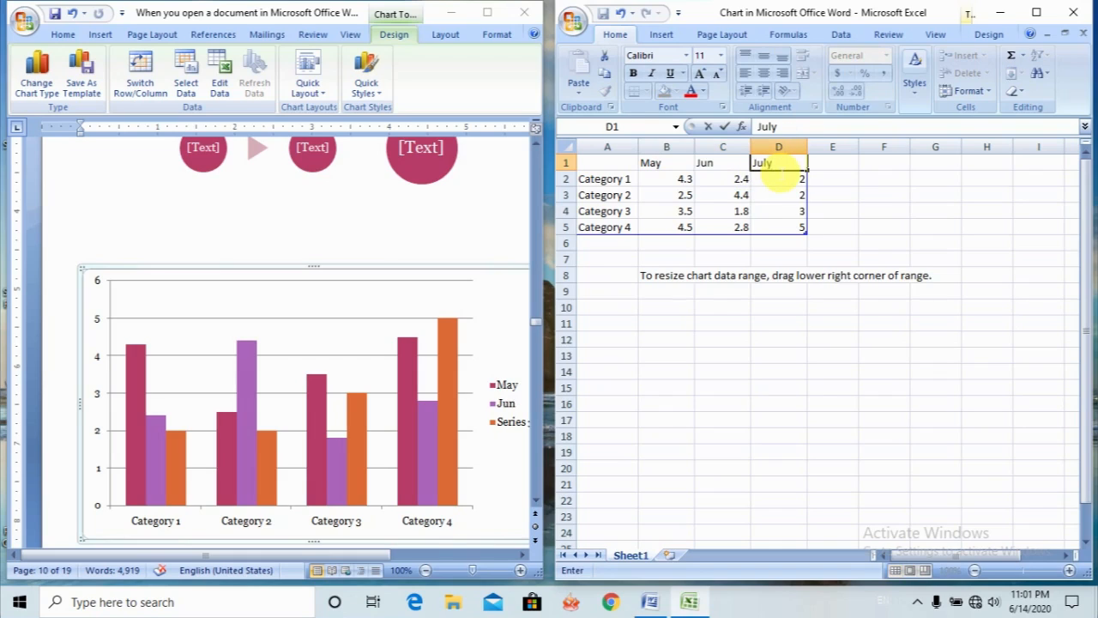
- Rename the first two categories in the chart's data sheet as Mango and Banana
click(624, 182)
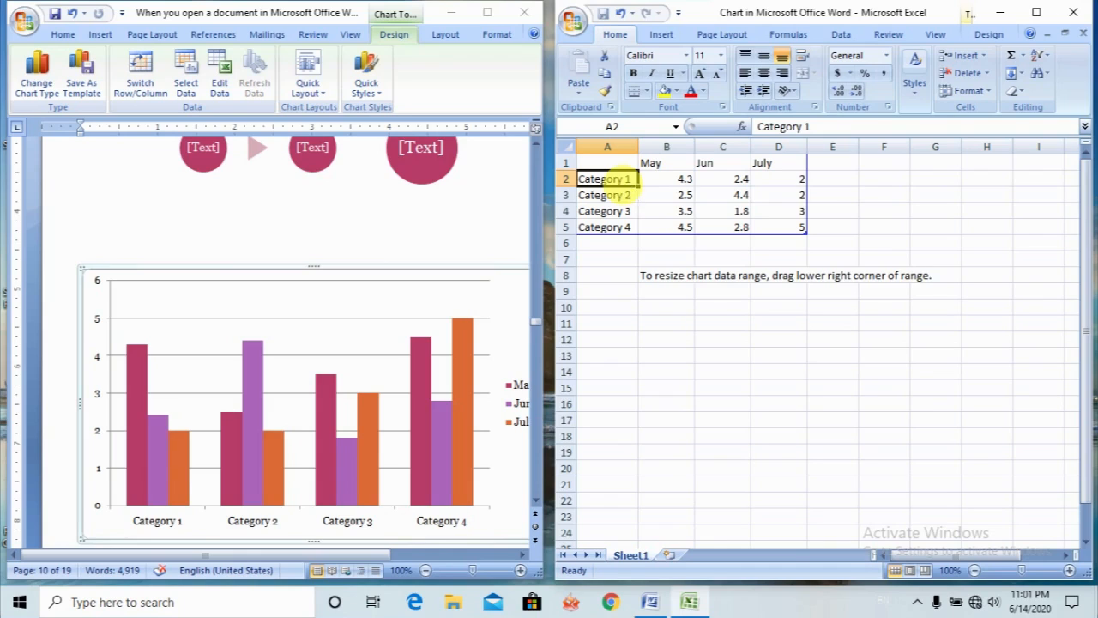
text(Man)
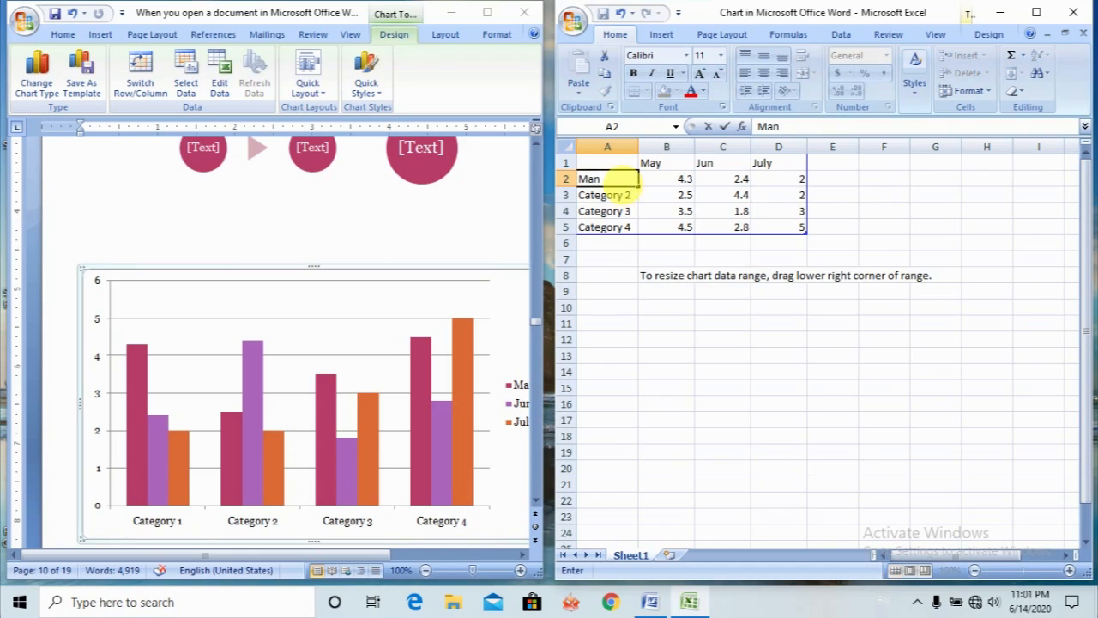
text(go)
key(Return)
text(B)
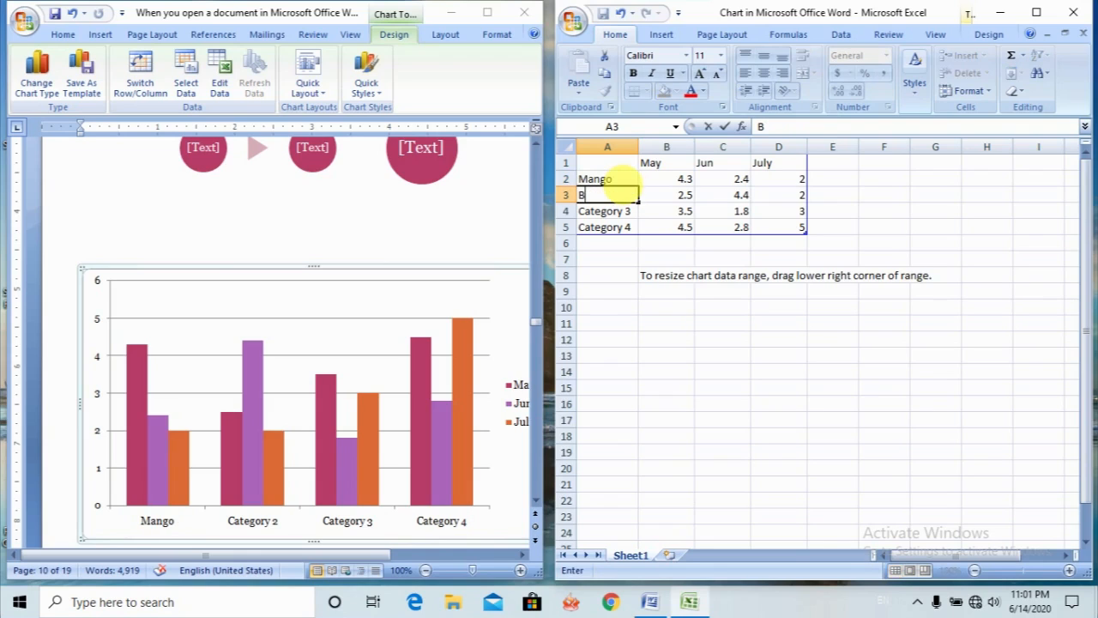
text(anana)
click(631, 227)
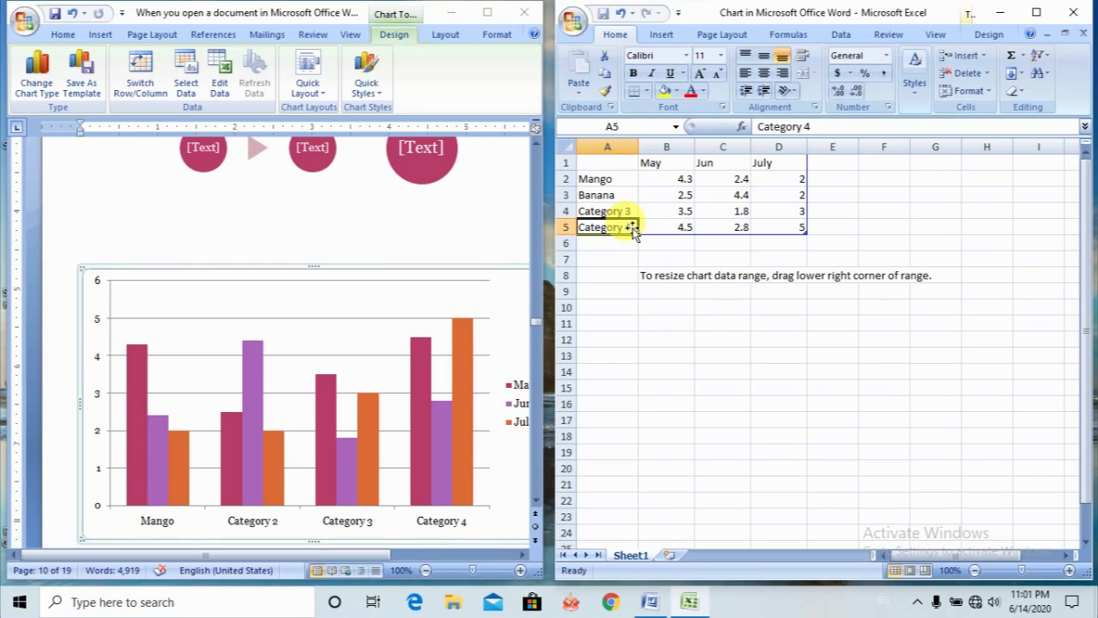
- Rename Category 3 and Category 4 in the chart's data sheet as Apple and Orange
click(621, 212)
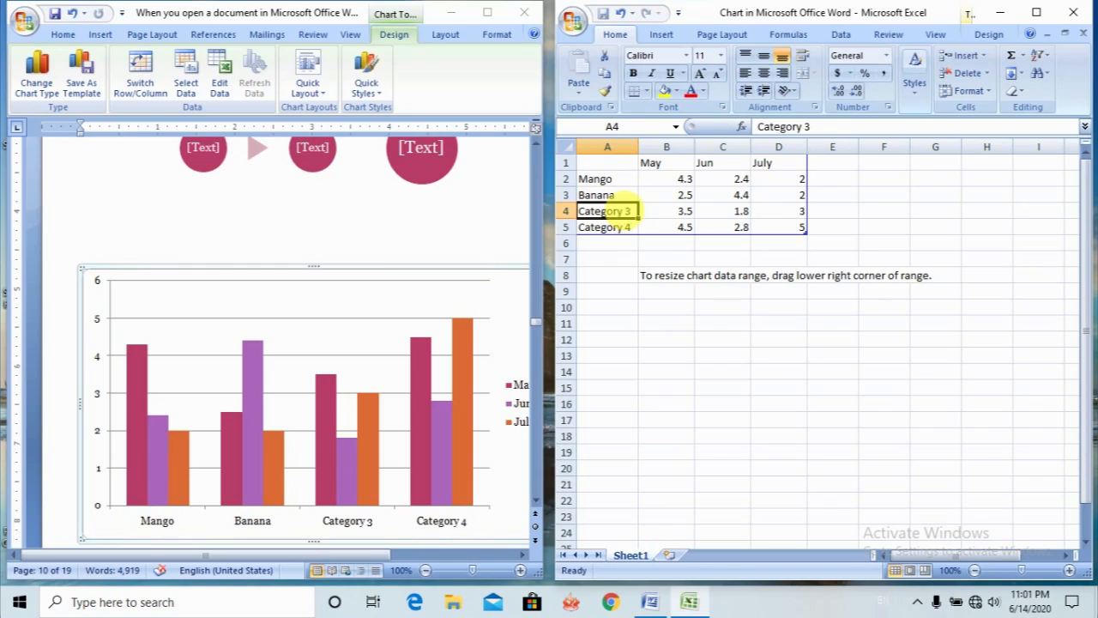
text(Appl)
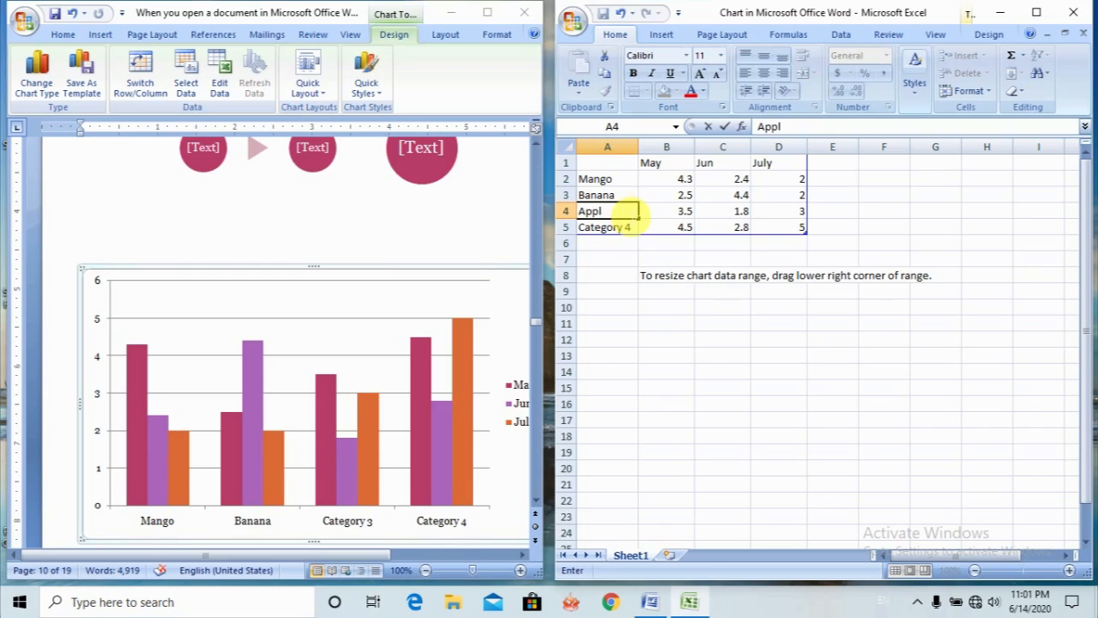
text(e)
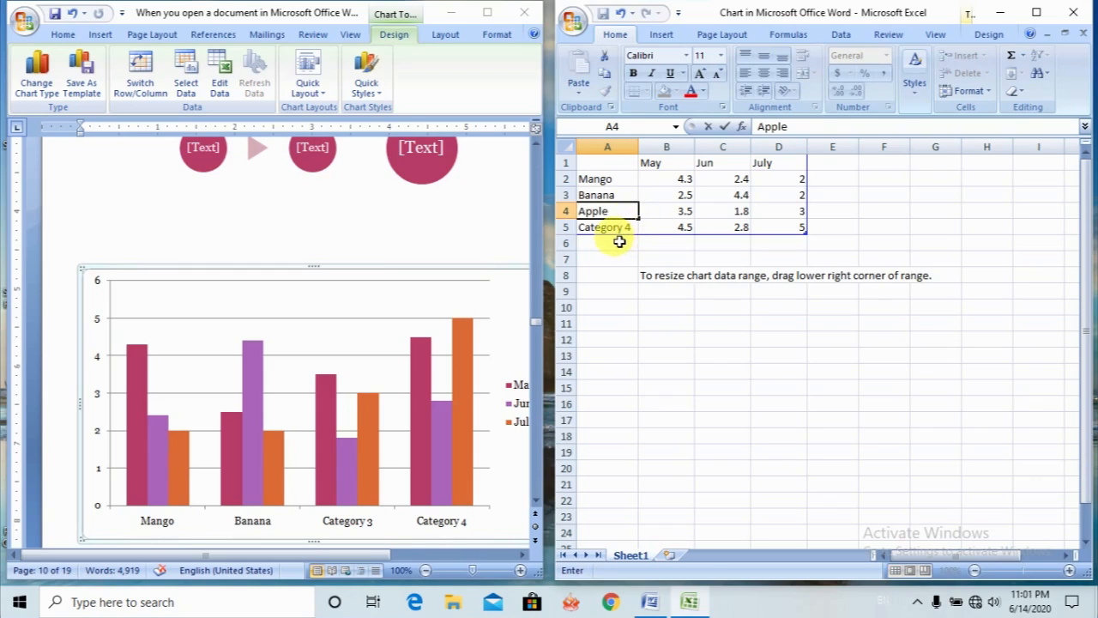
click(621, 241)
click(620, 229)
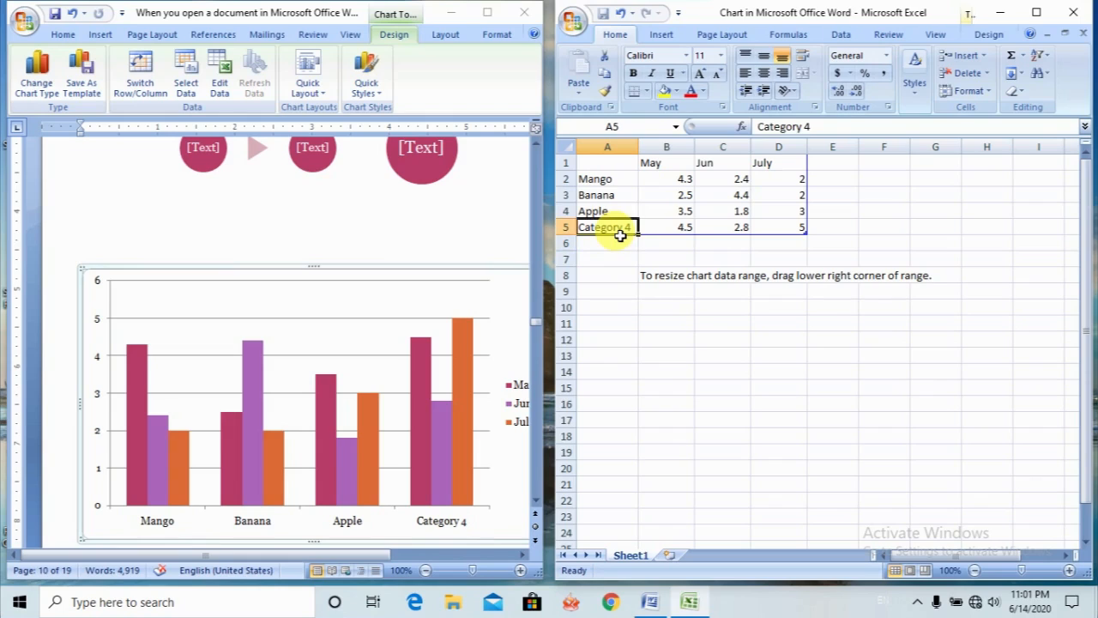
text(Ora)
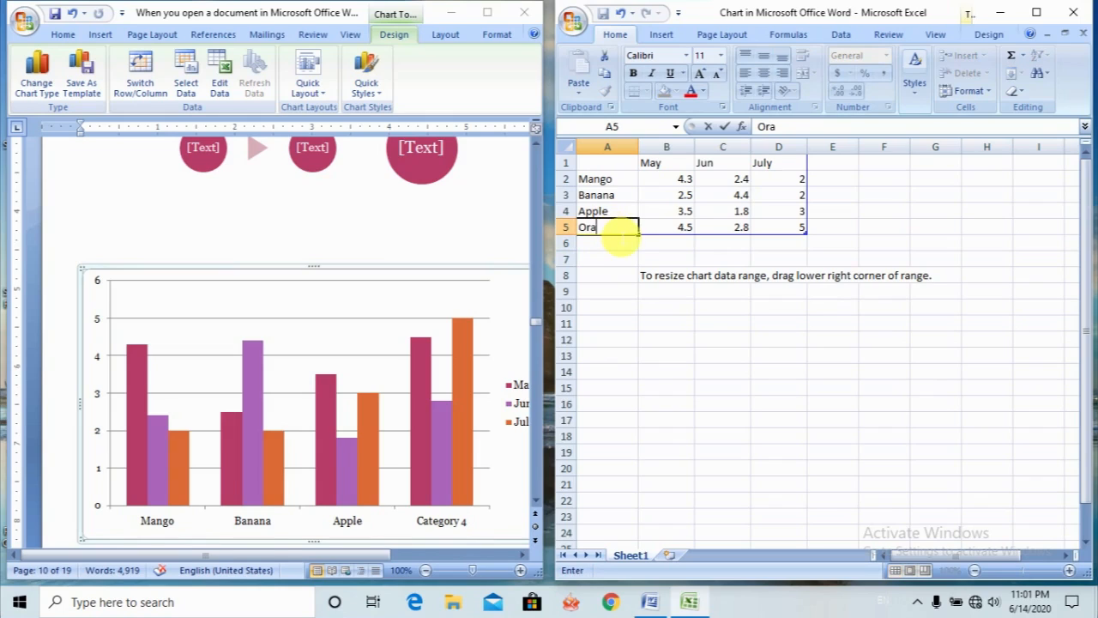
text(nge)
click(682, 212)
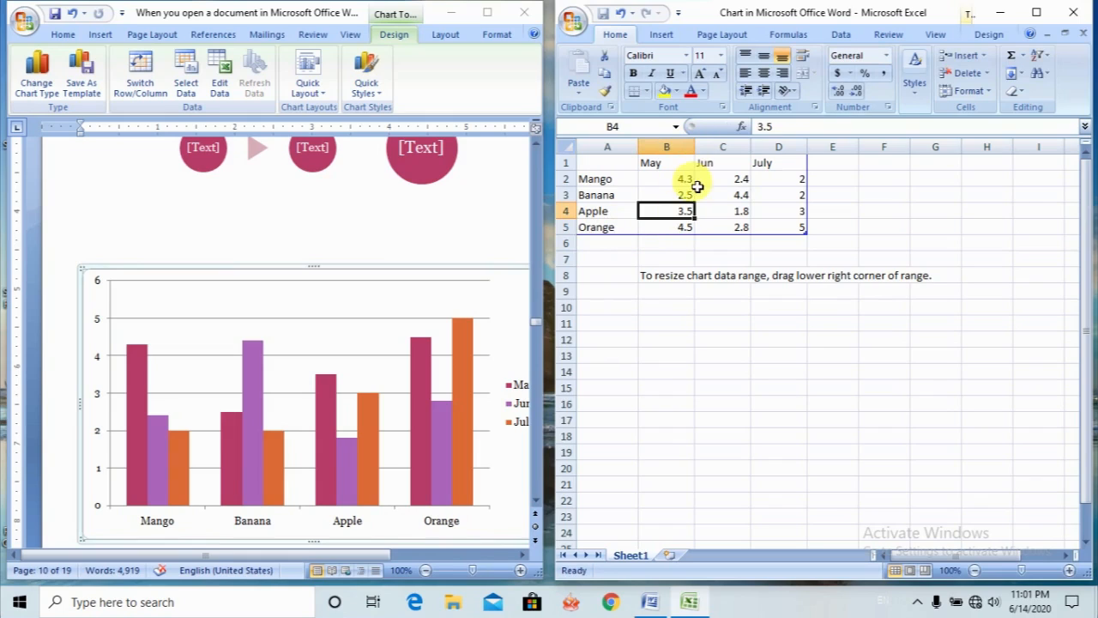
- Clear all the sample values under May, Jun and July in the data sheet
click(697, 182)
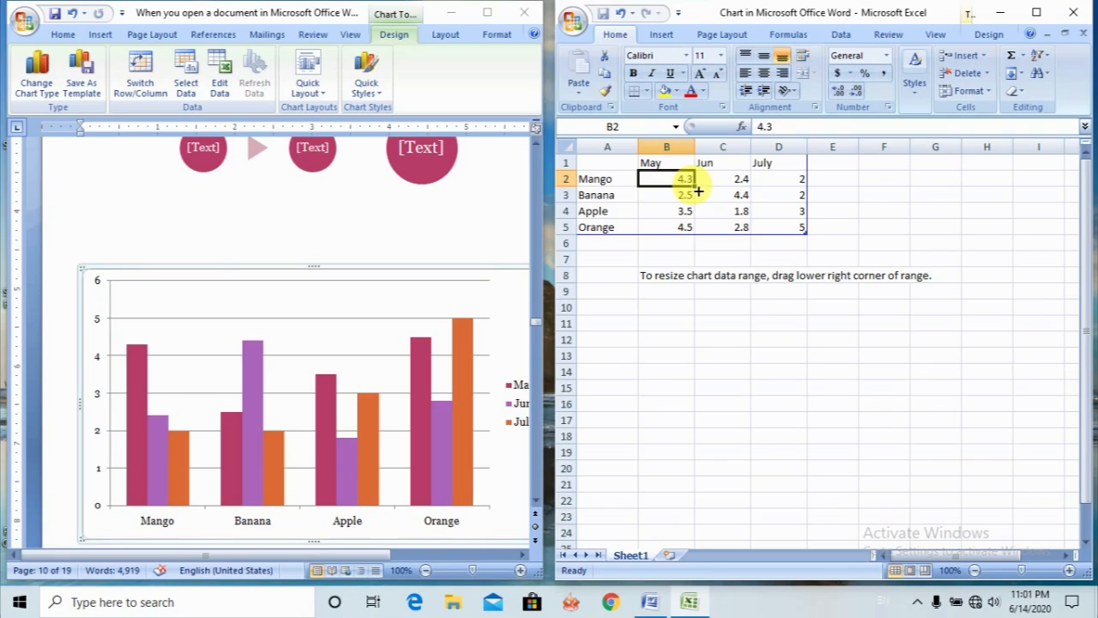
key(shift+Down)
key(shift+Down)
key(shift+Down)
key(shift+Right)
key(shift+Right)
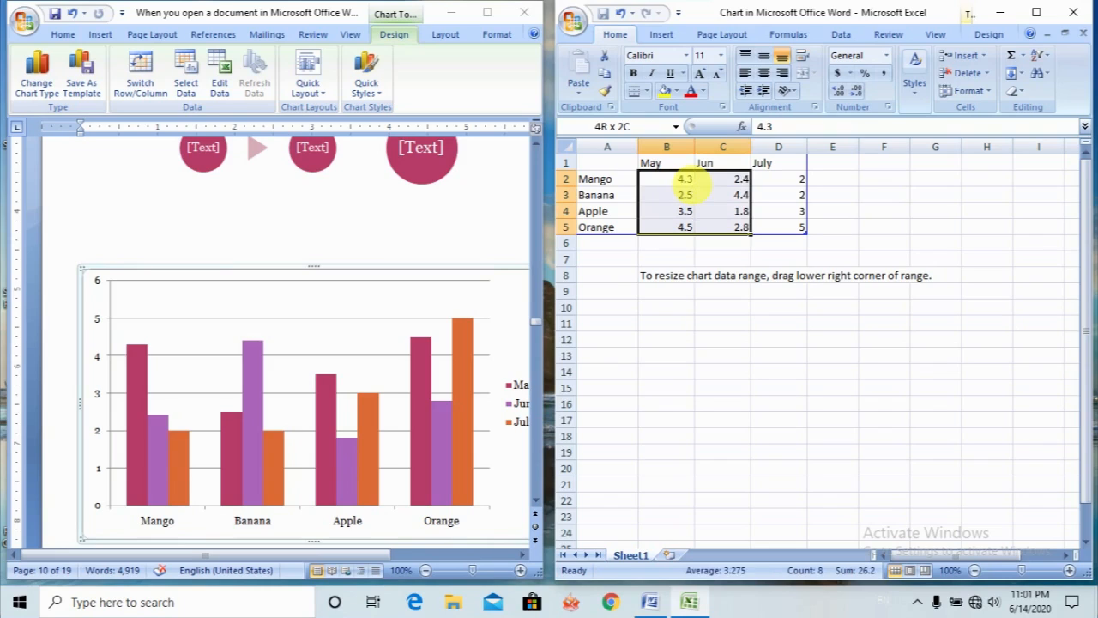
key(Delete)
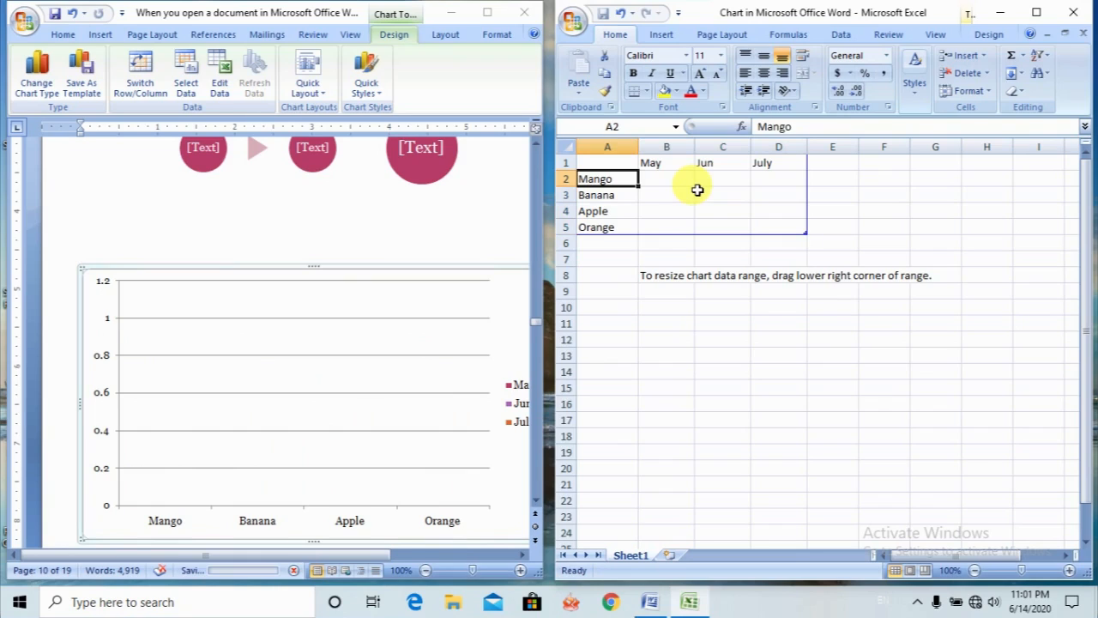
- Fill in the May values: 3.5 for Mango, 6.5 for Banana, 4.2 for Apple and 5.3 for Orange
click(670, 178)
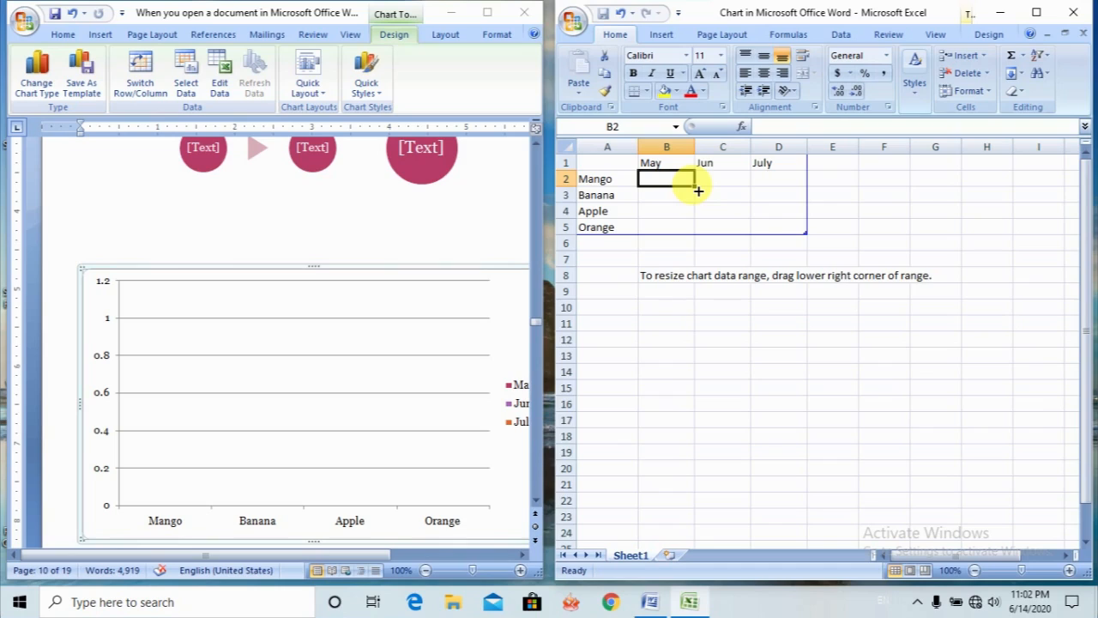
text(3.5)
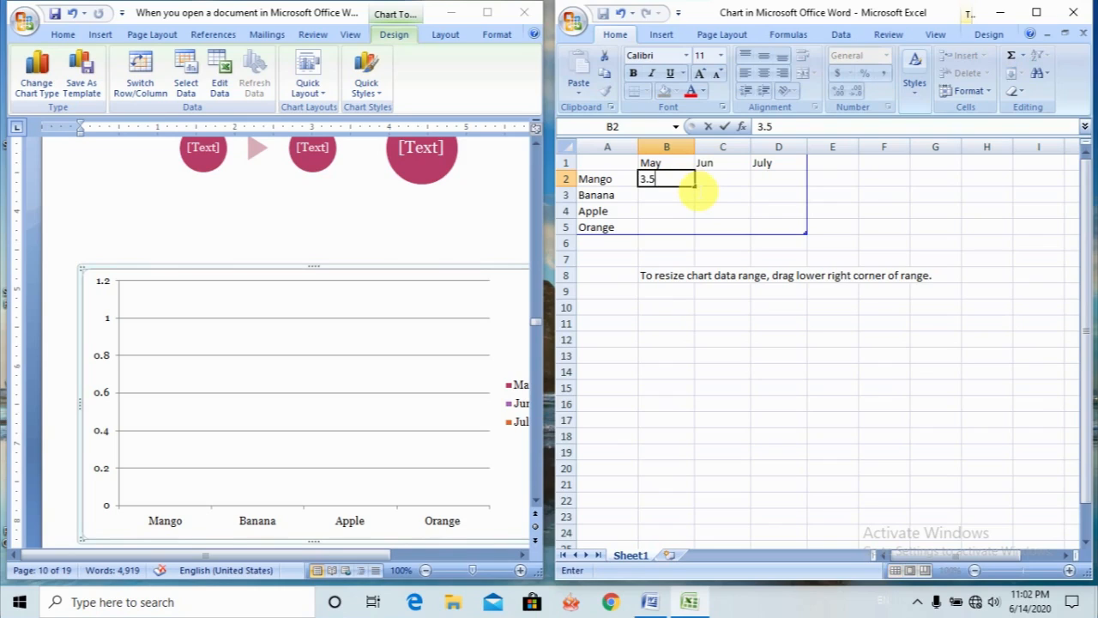
key(Return)
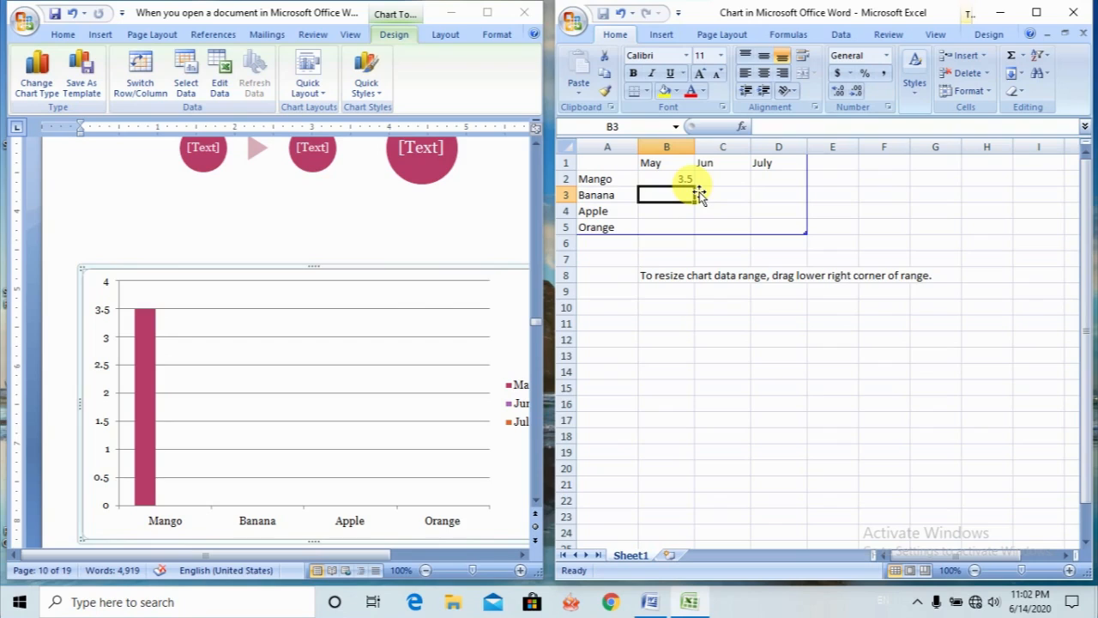
text(6.5)
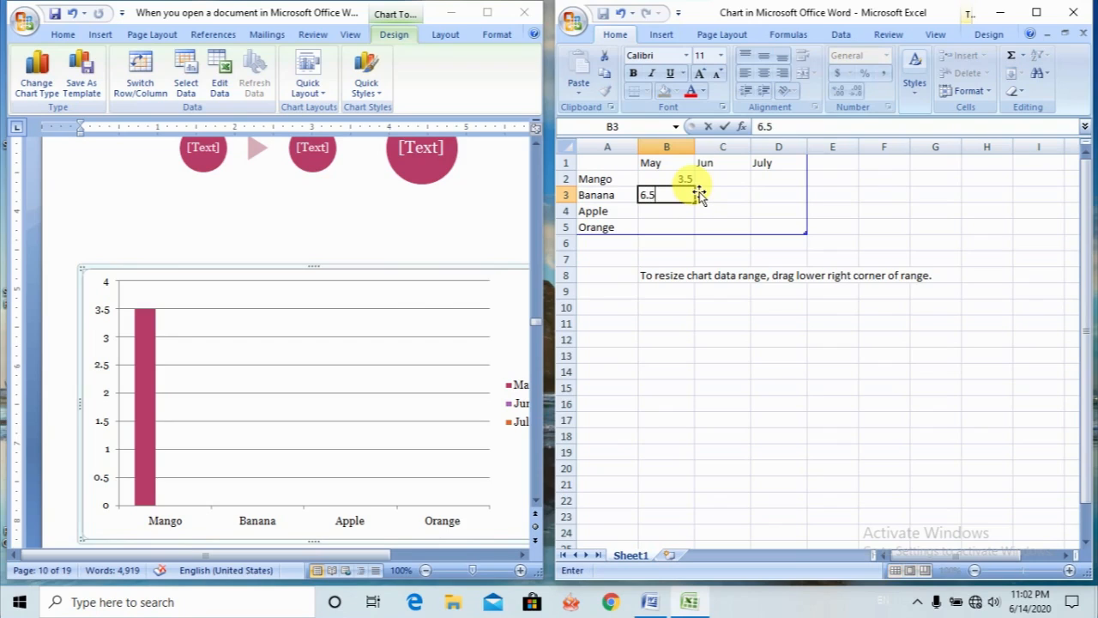
key(Return)
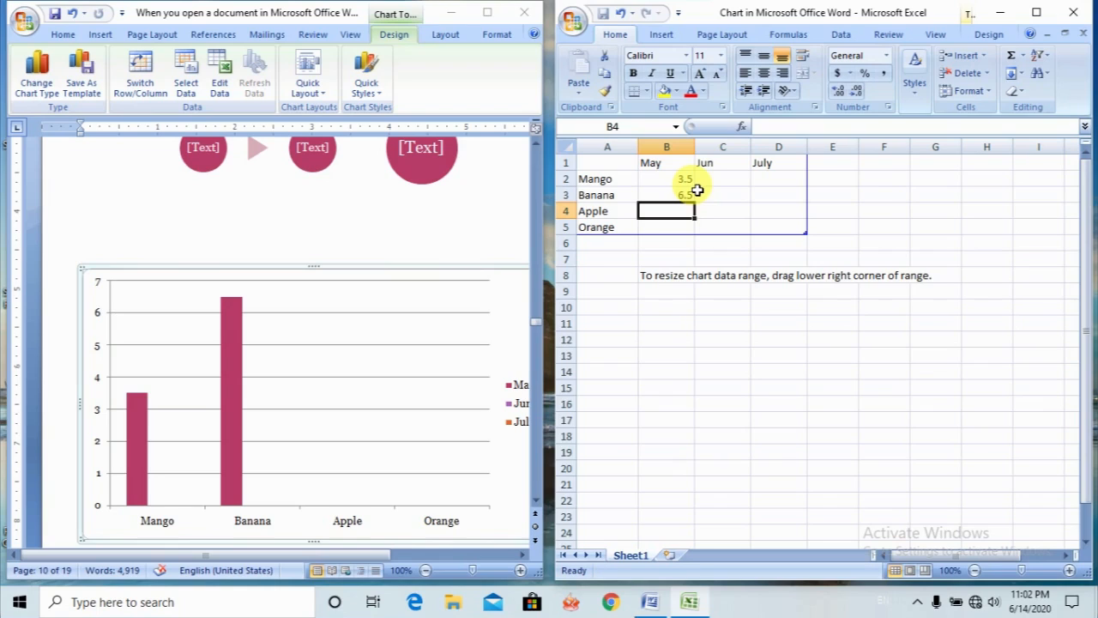
text(4.2)
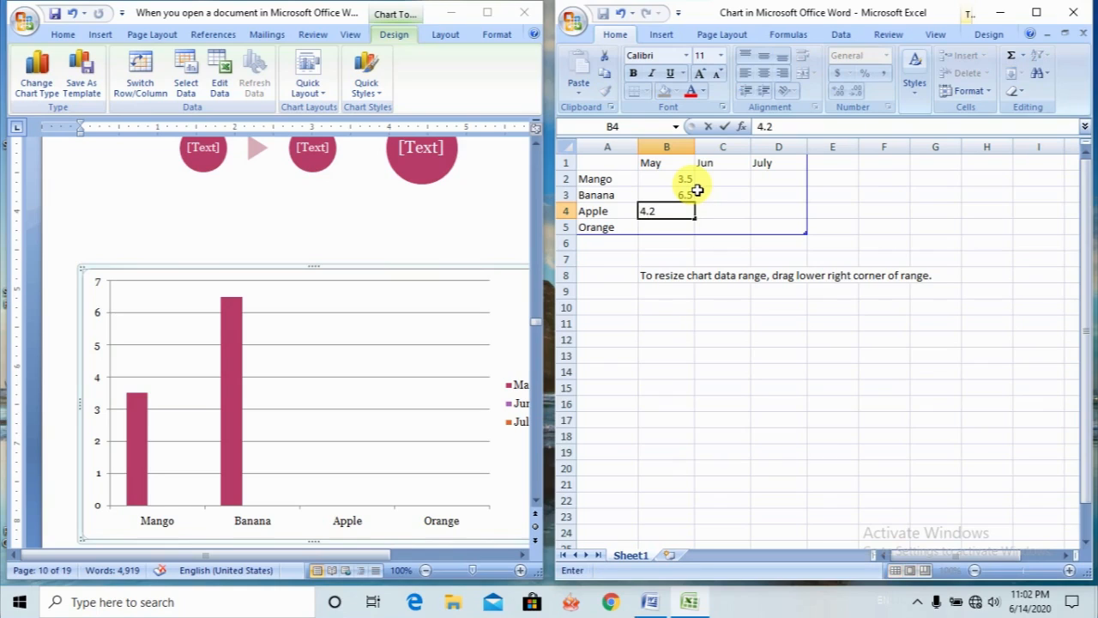
key(Return)
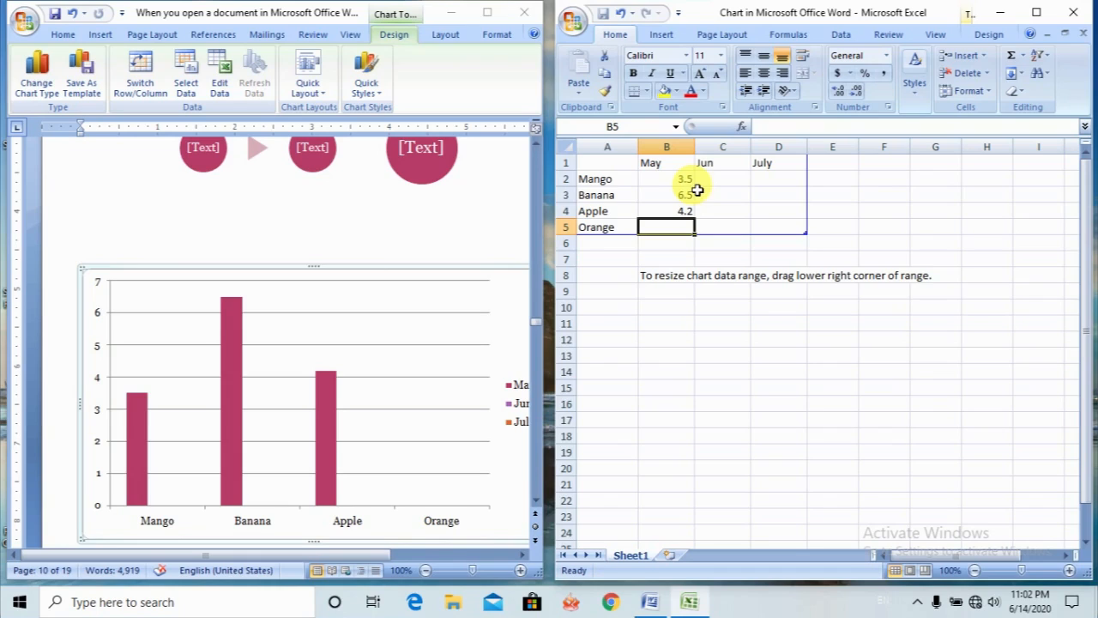
text(5)
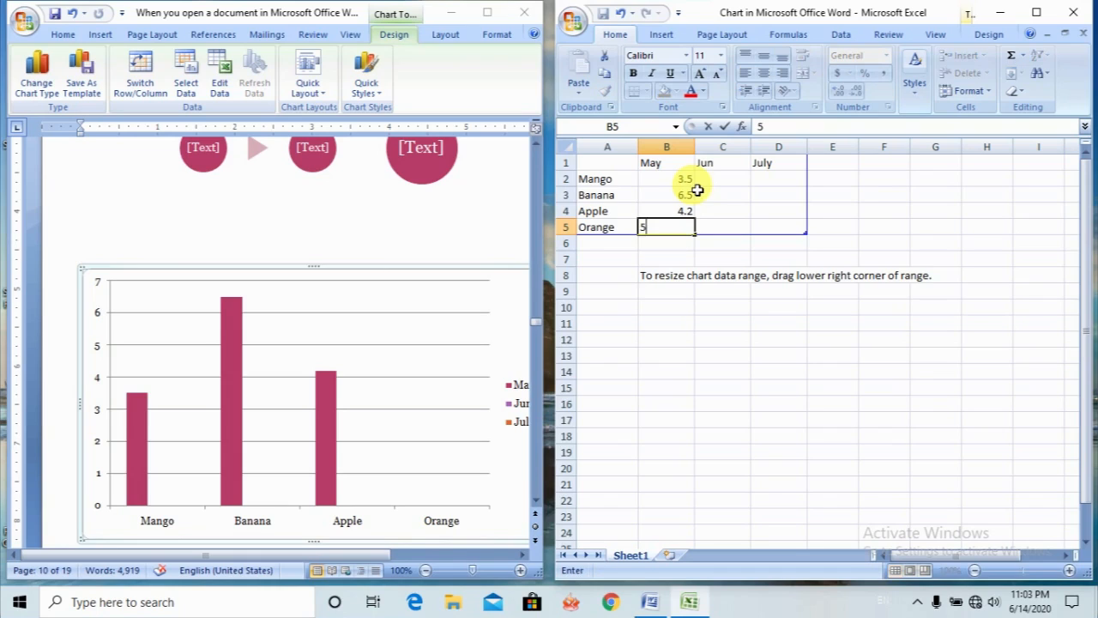
text(.3)
key(Tab)
- Enter the Jun values 6.2 for Mango and 5.2 for Banana
key(Up)
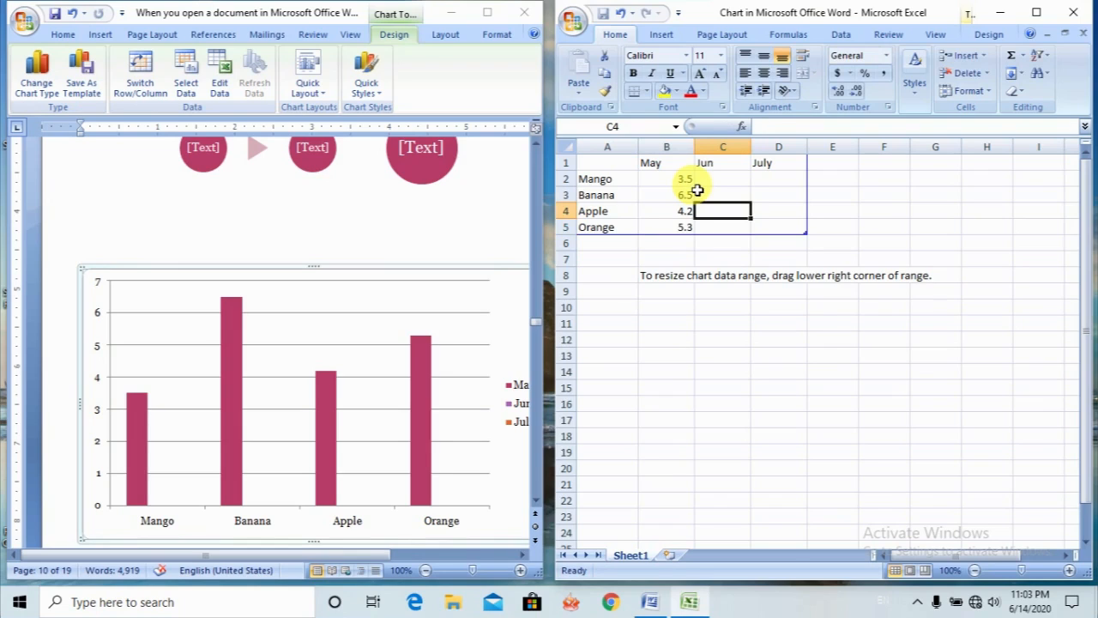
key(Up)
key(Up)
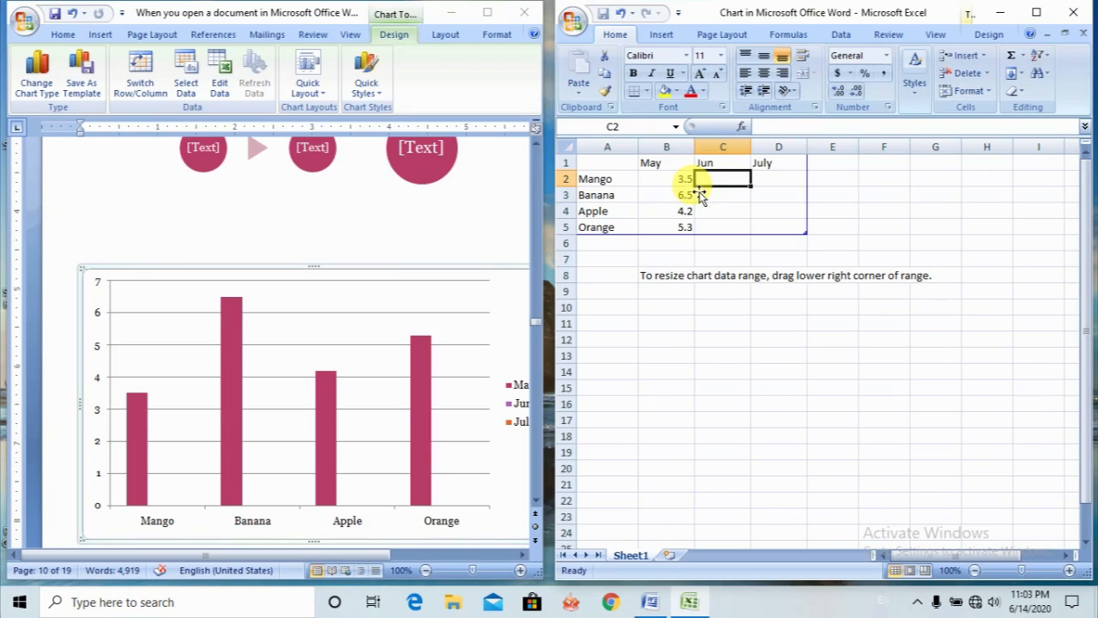
text(6)
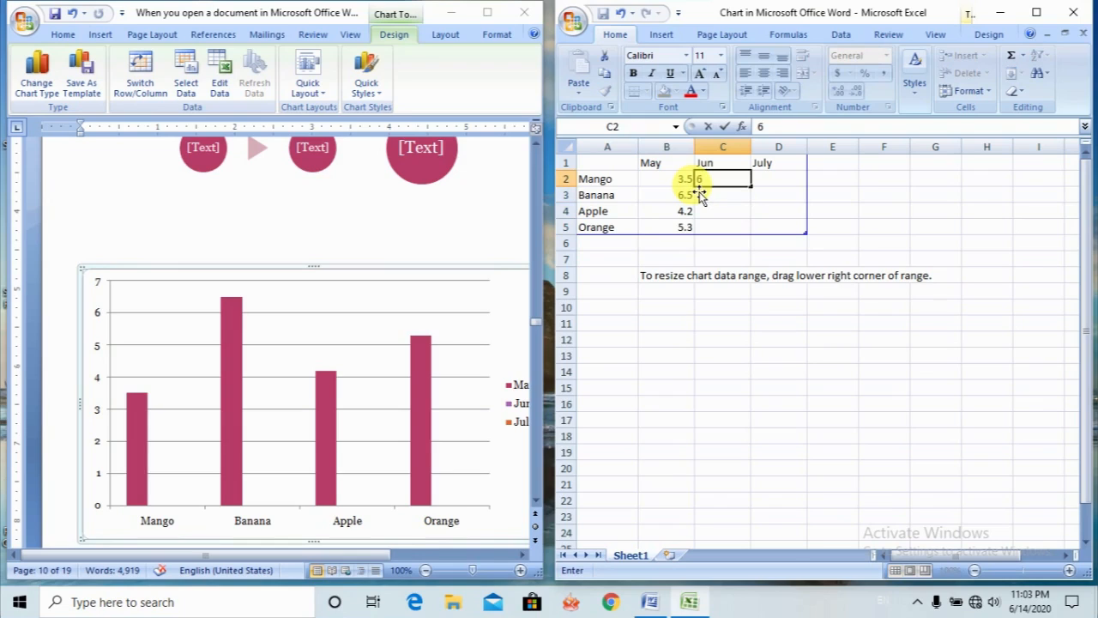
text(.2)
key(Return)
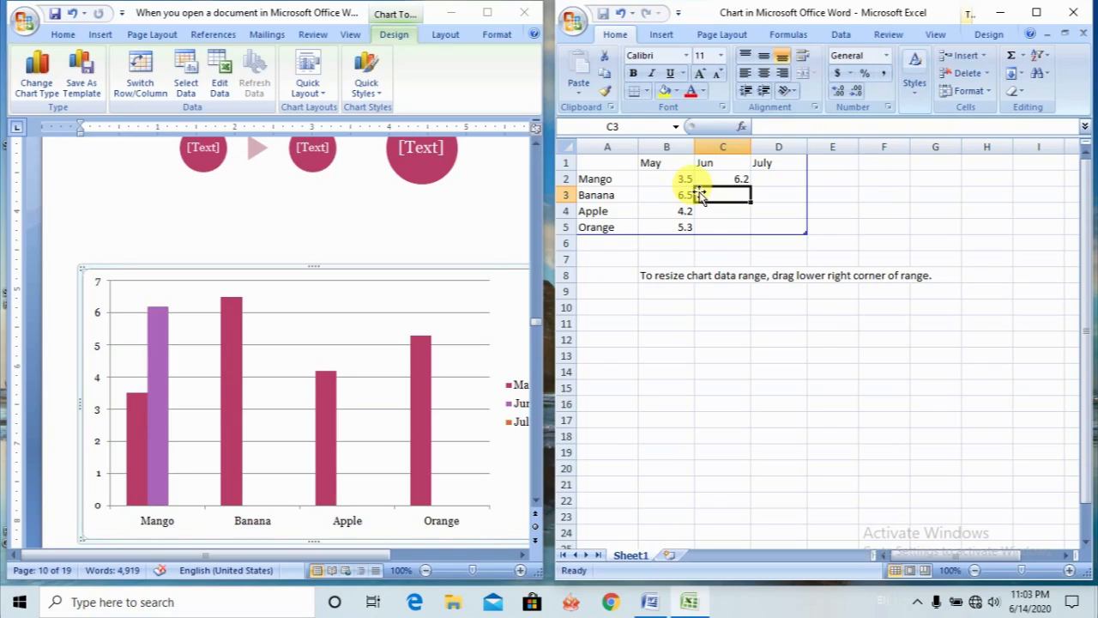
text(5.2)
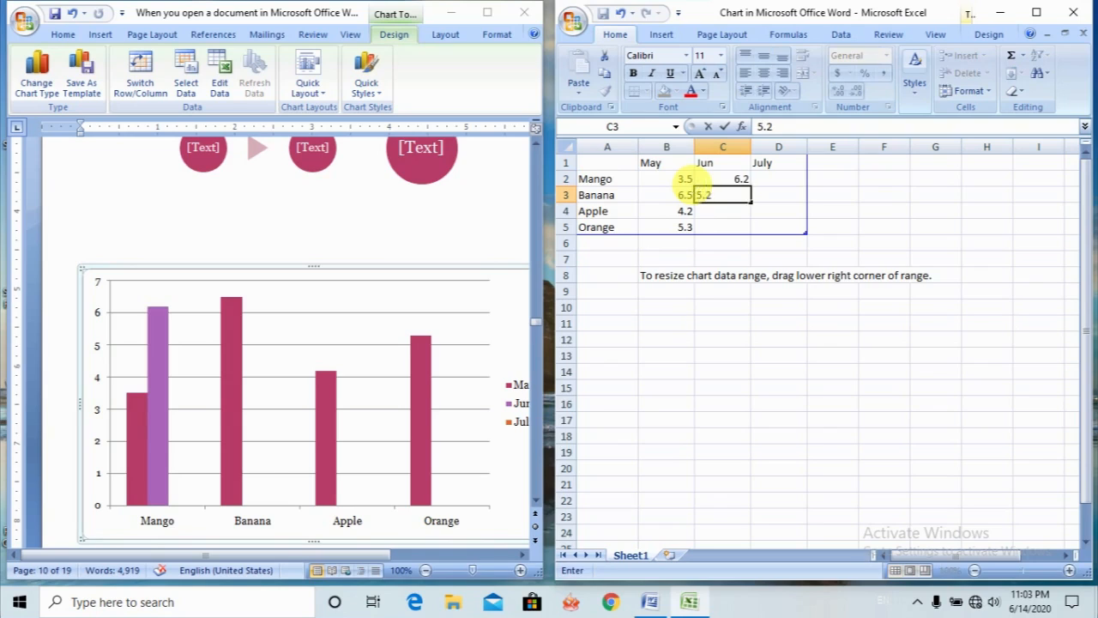
key(Return)
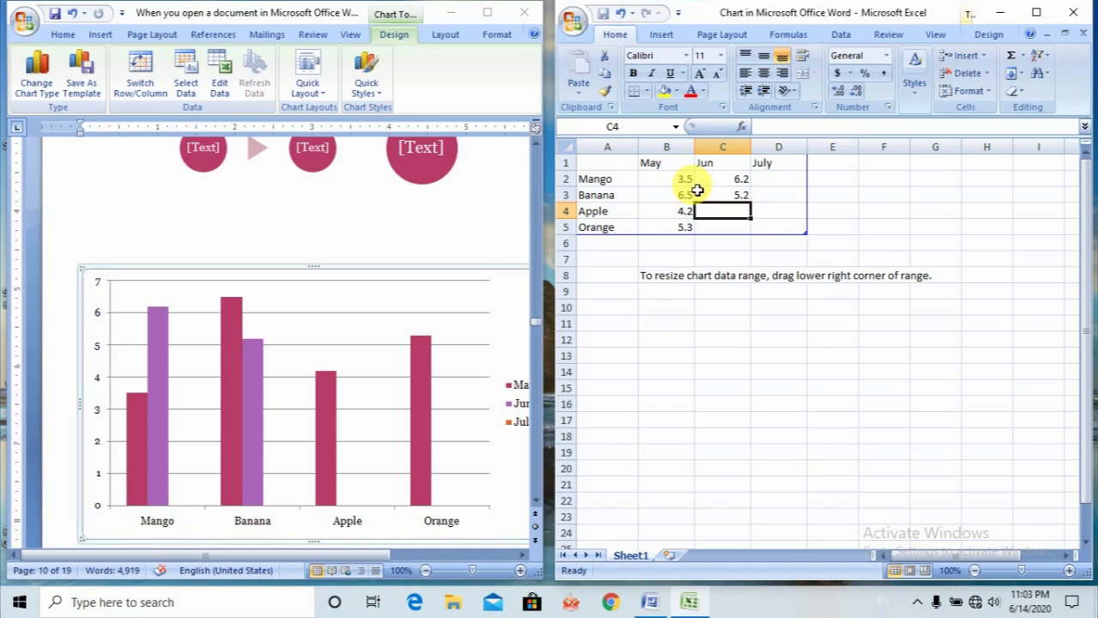
- Enter the Jun values 4 for Apple and 3.2 for Orange
text(4)
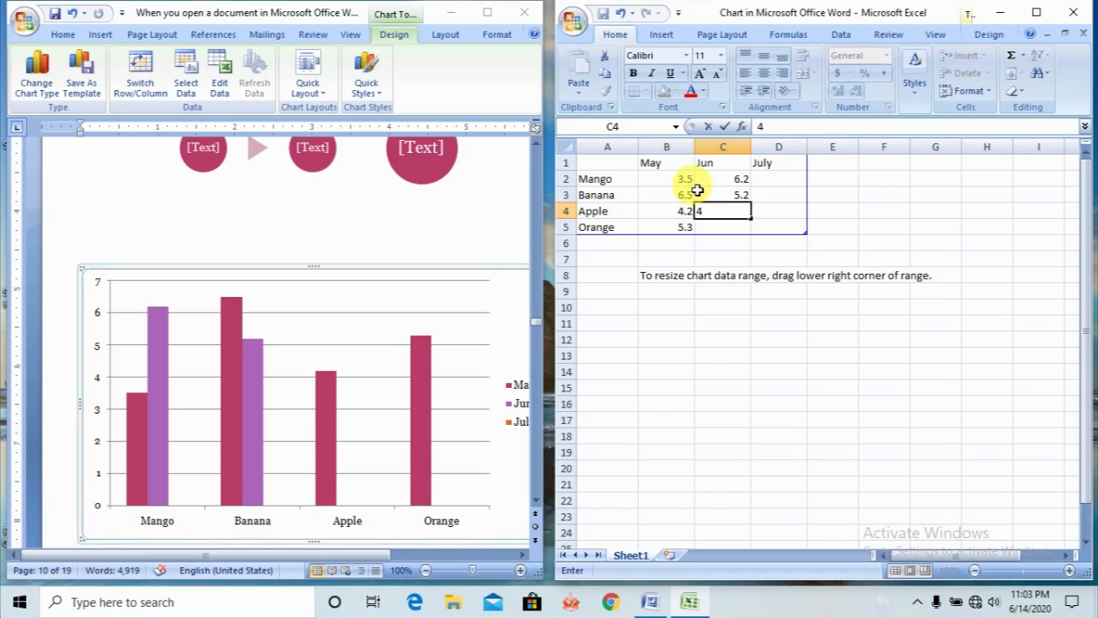
text(.1)
key(BackSpace)
text(0)
key(Return)
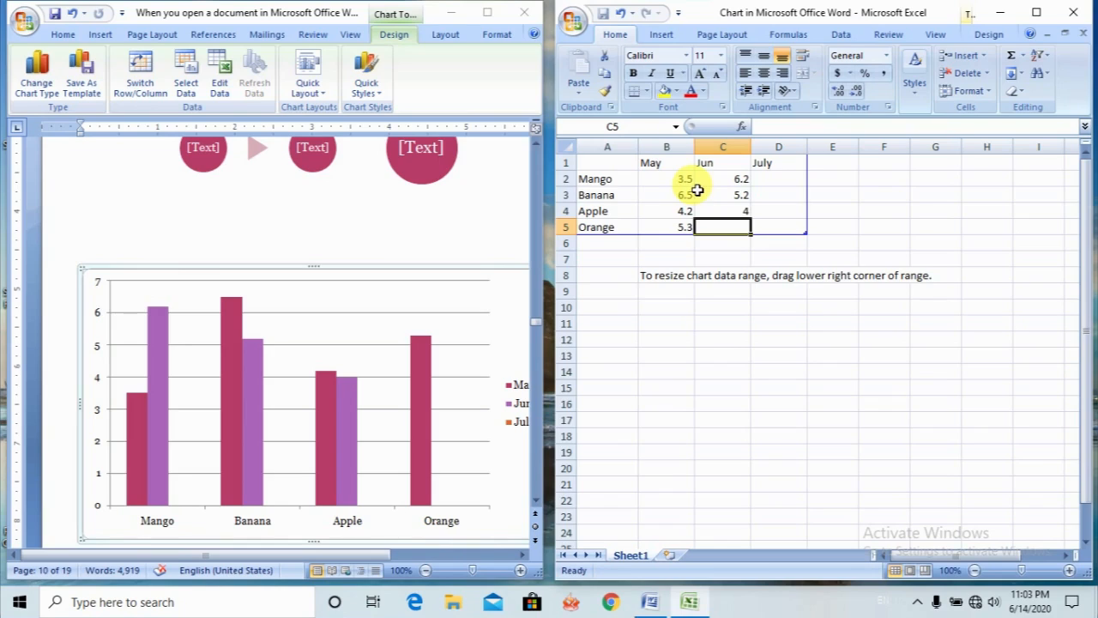
text(3.2)
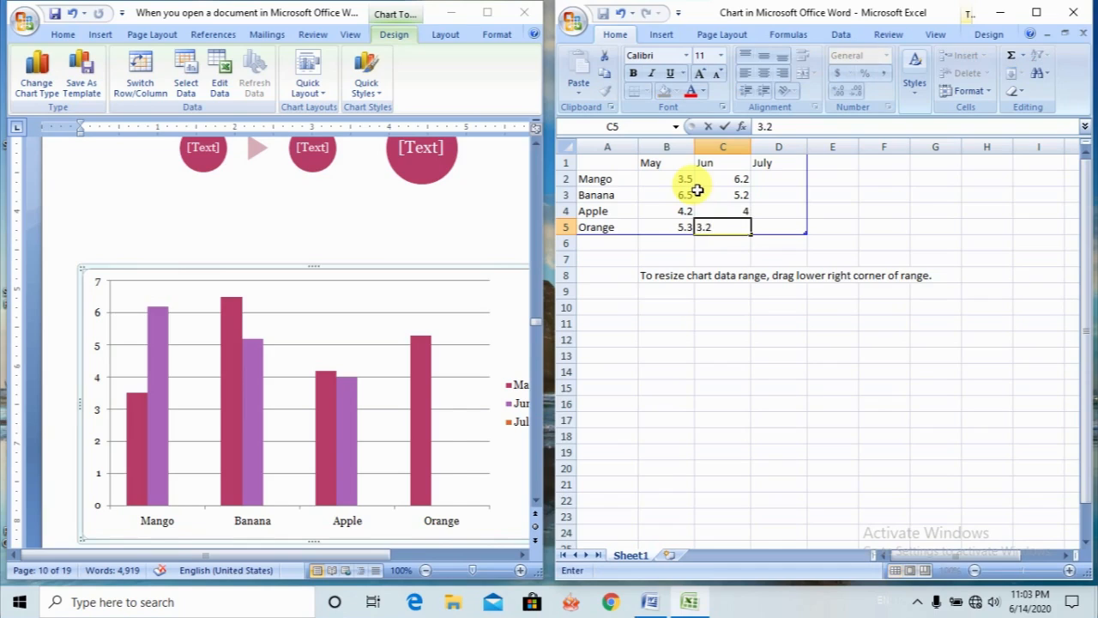
key(Tab)
- Enter the July values 5.2 for Mango and 4.3 for Banana
key(Up)
key(Up)
key(Up)
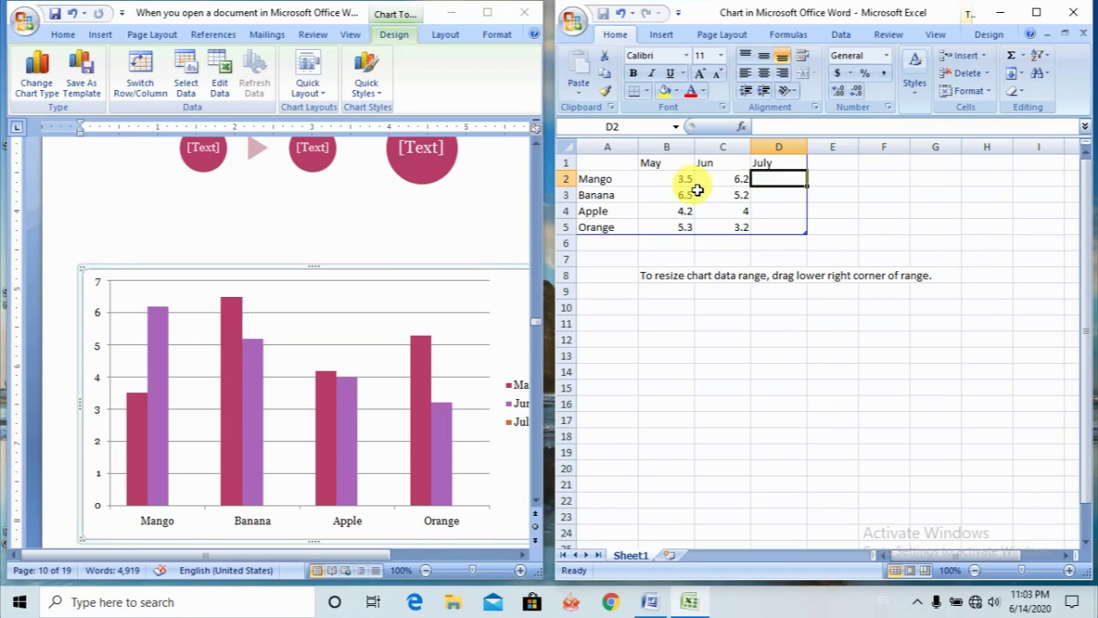
text(5.2)
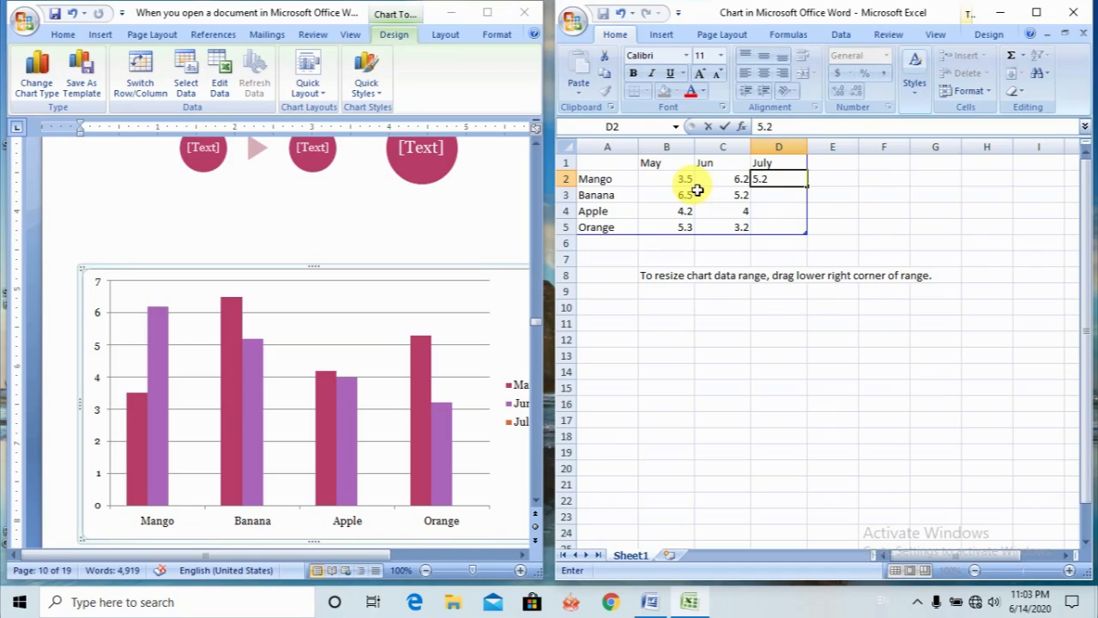
key(Return)
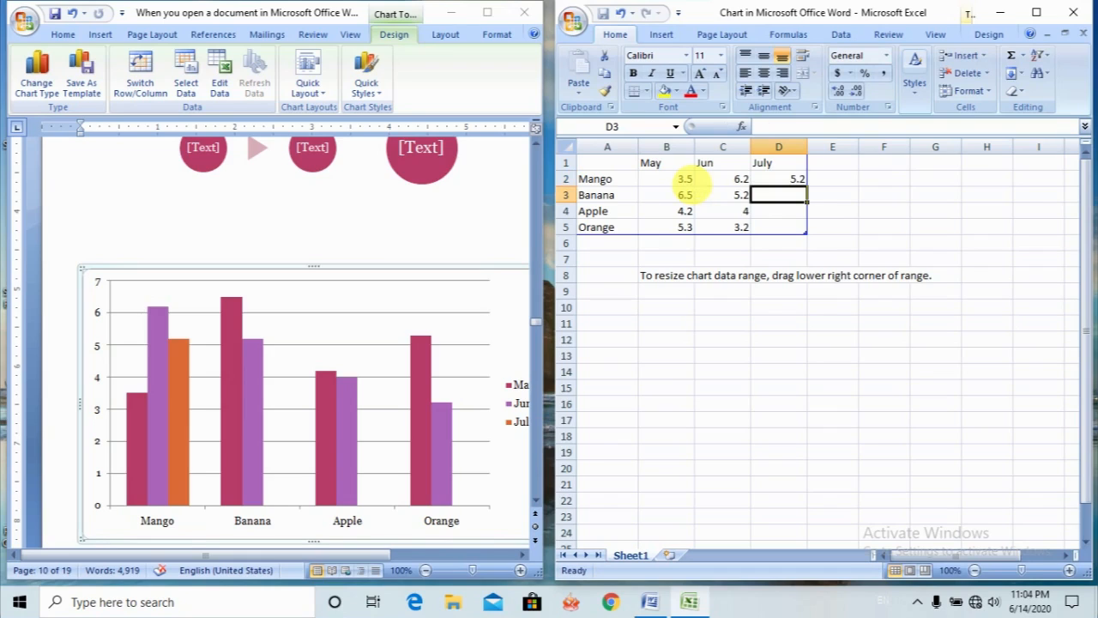
text(4.3)
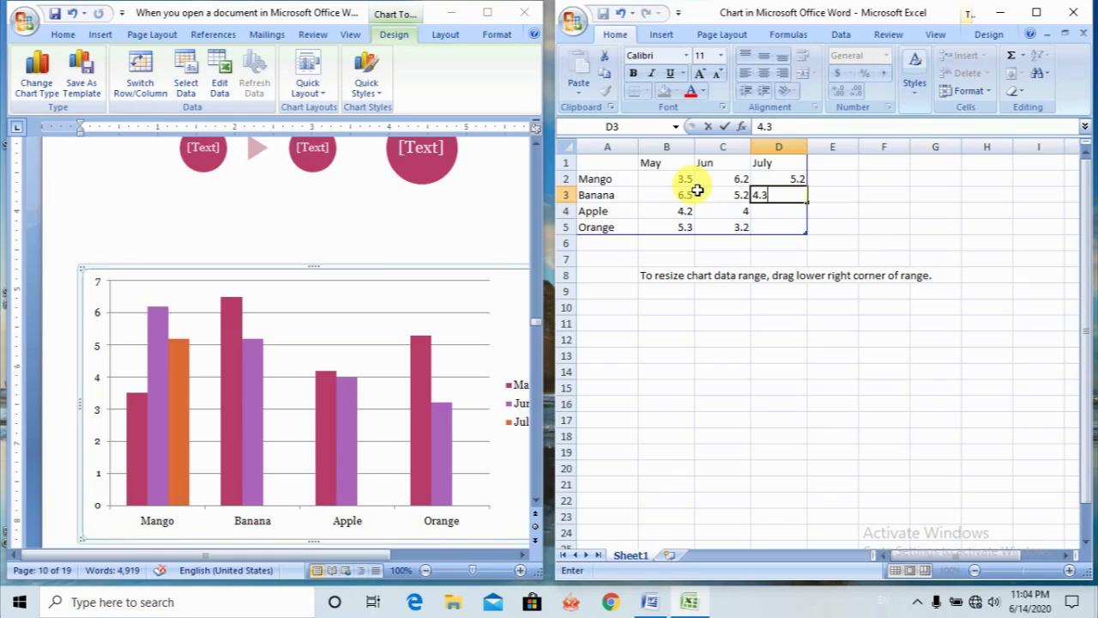
key(Return)
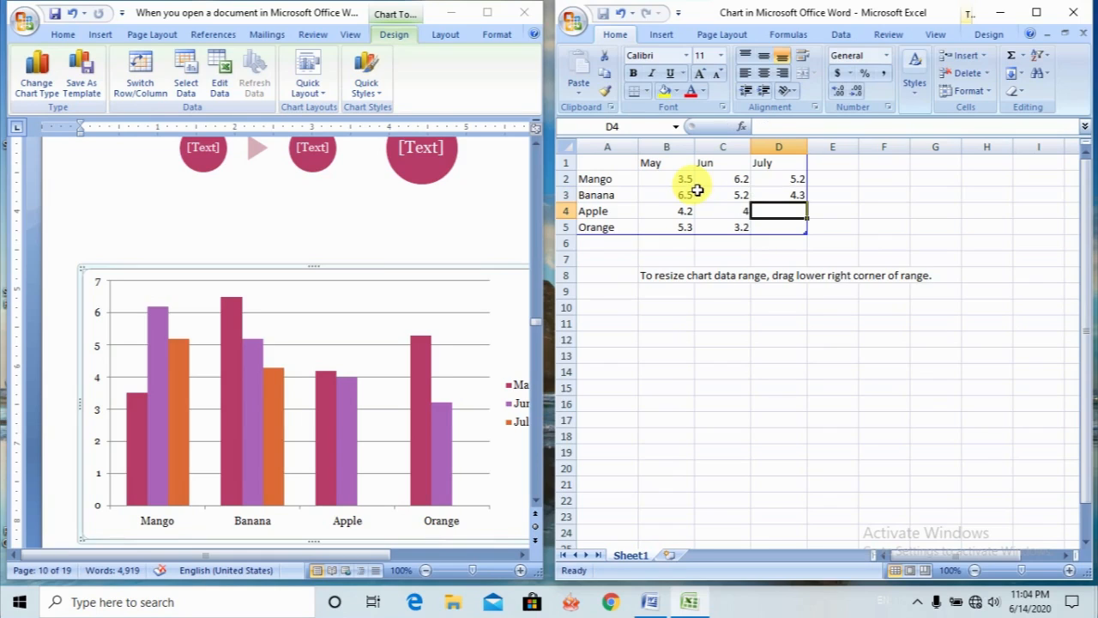
- Enter the July values 5.2 for Apple and .5 for Orange, and close the chart's data sheet
text(5.2)
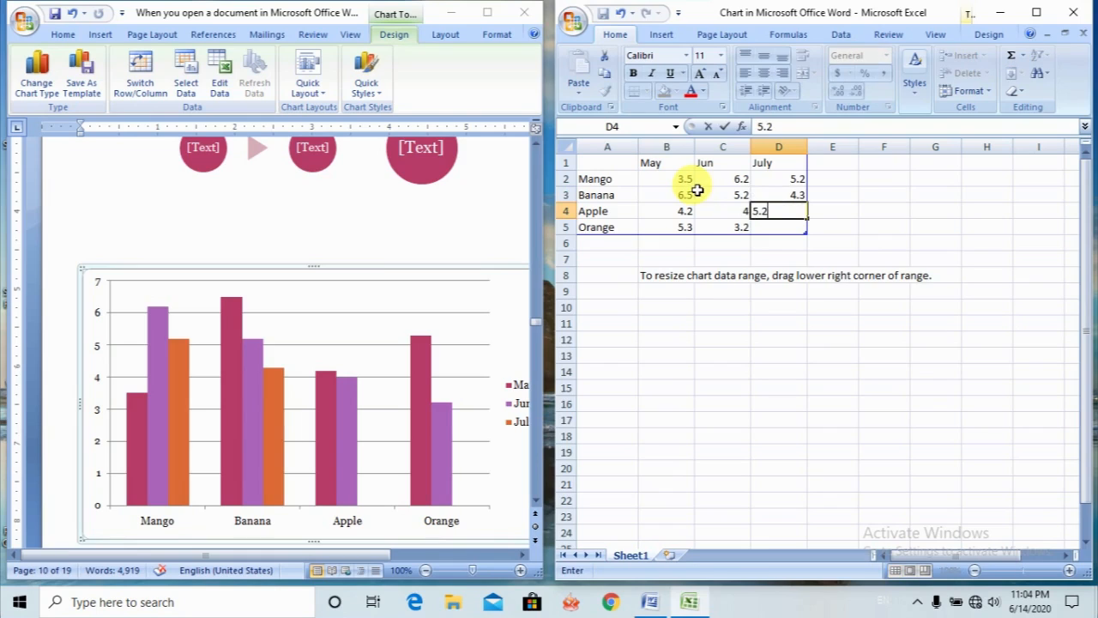
key(Return)
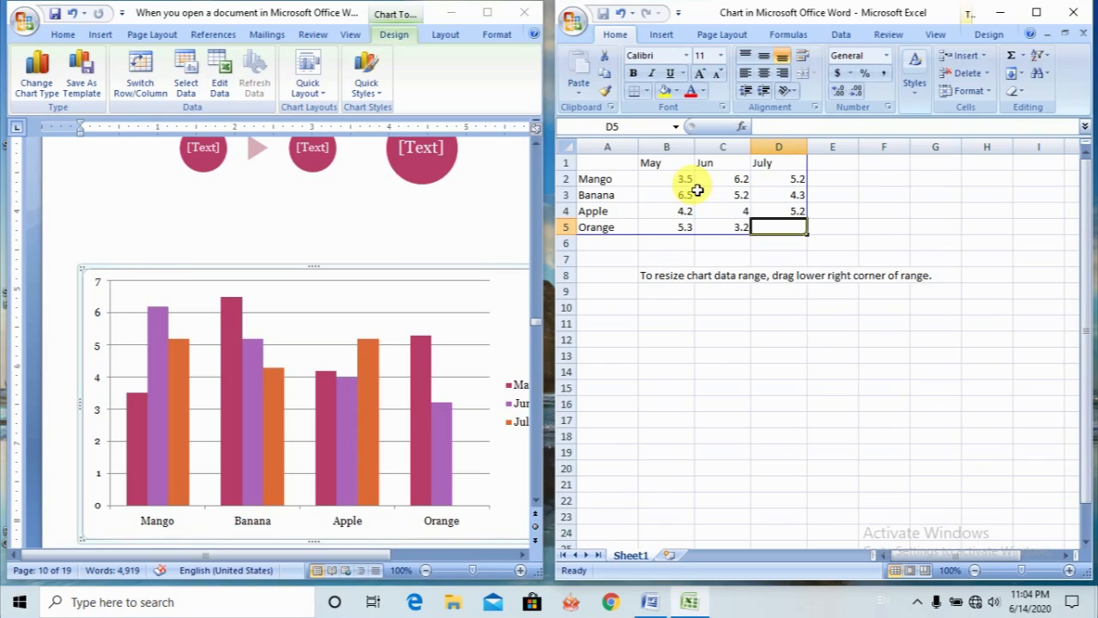
text(.)
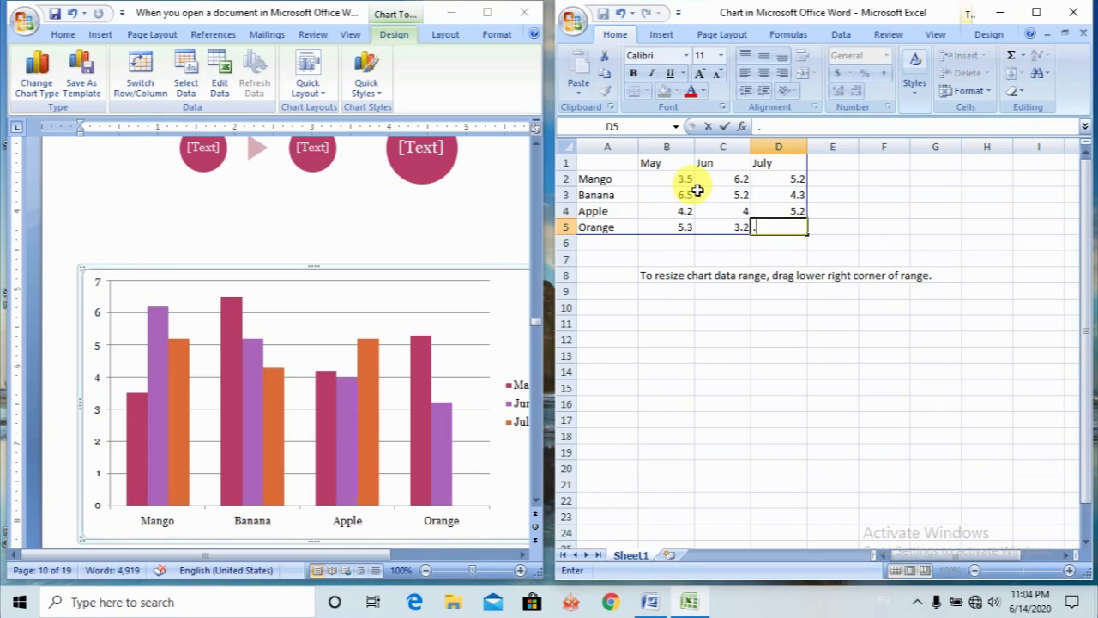
text(5)
key(Return)
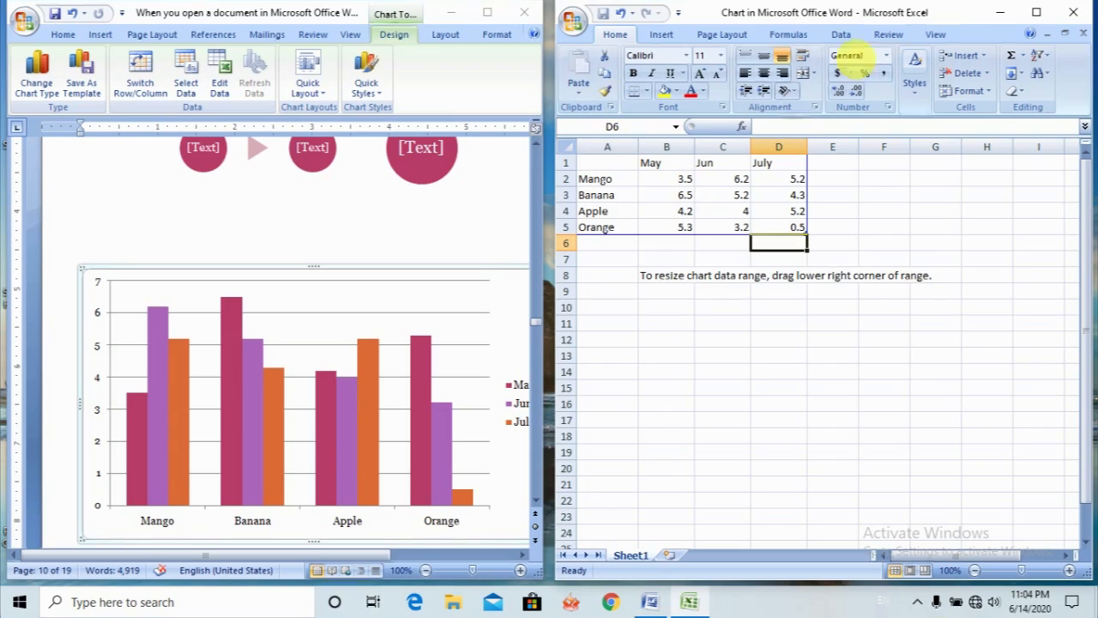
click(1081, 16)
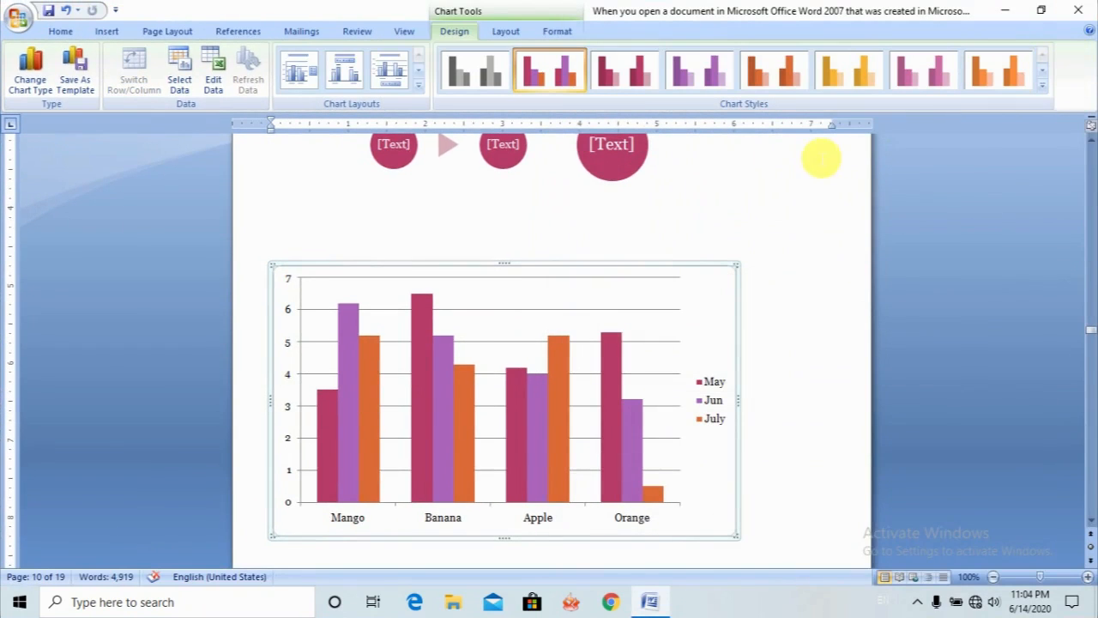
- Deselect the column chart and add two line breaks after it in the document
click(790, 406)
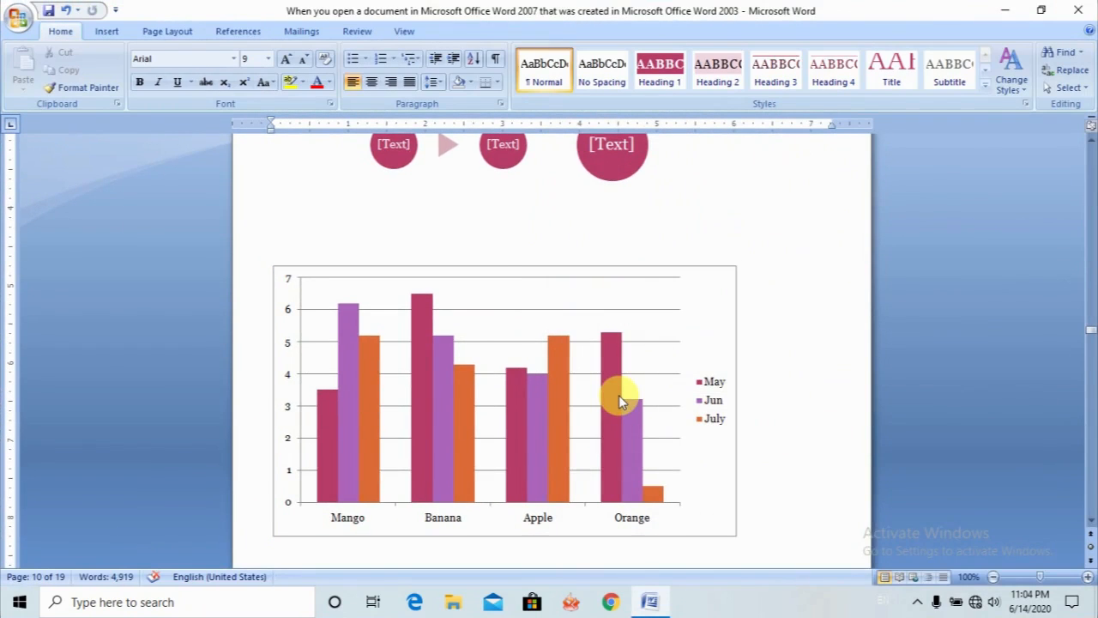
click(619, 395)
click(831, 407)
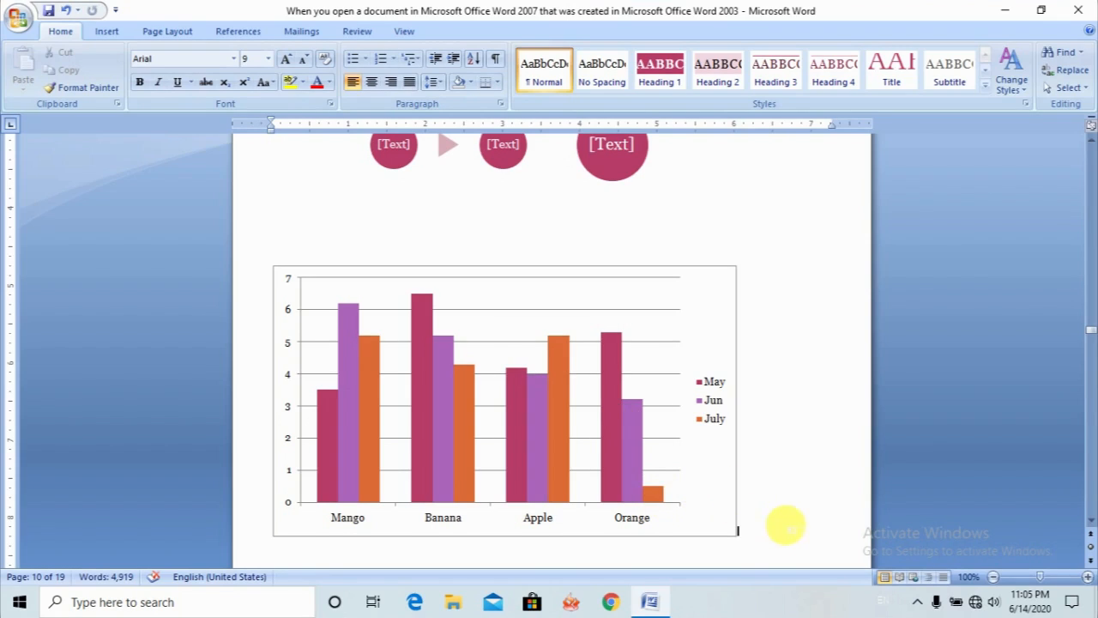
key(Return)
key(Return)
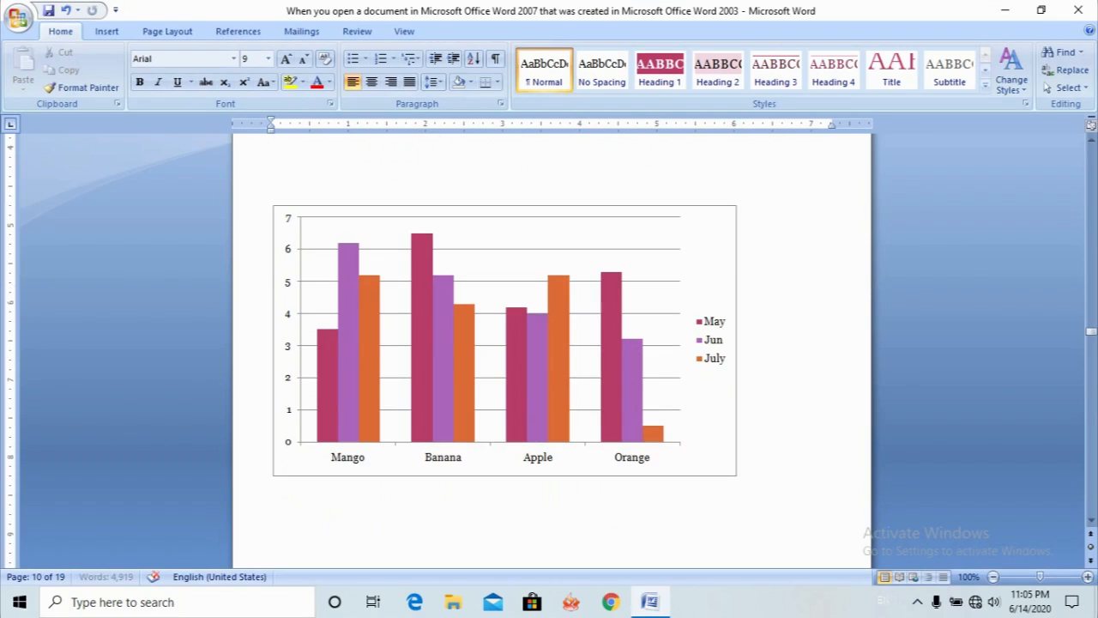
- Select the fruit column chart and change its type to Line with Markers
click(343, 274)
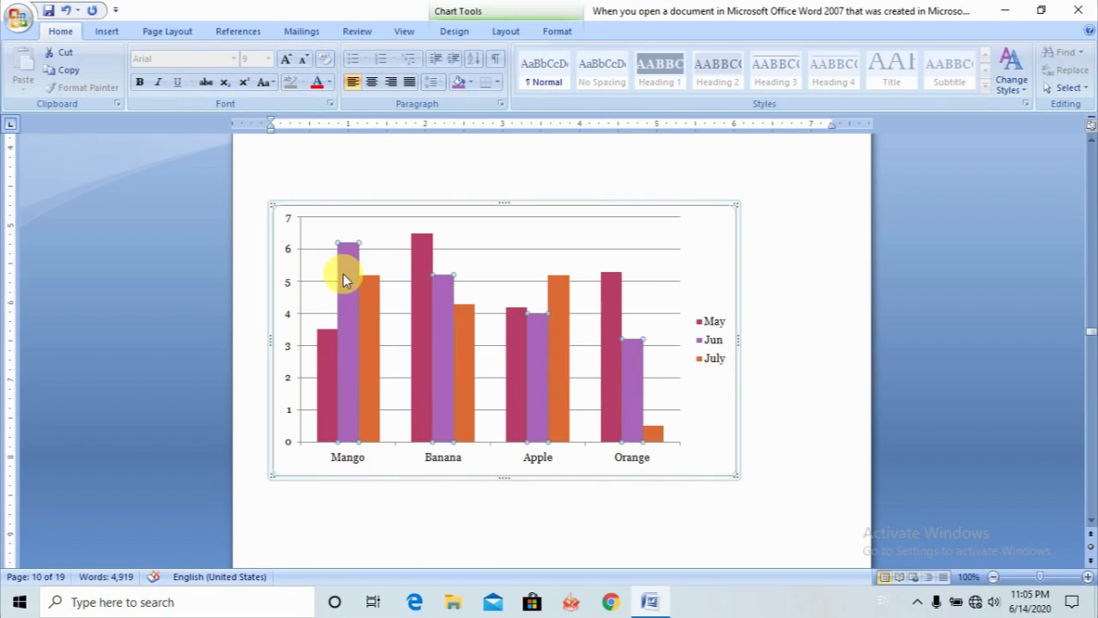
click(466, 233)
click(549, 213)
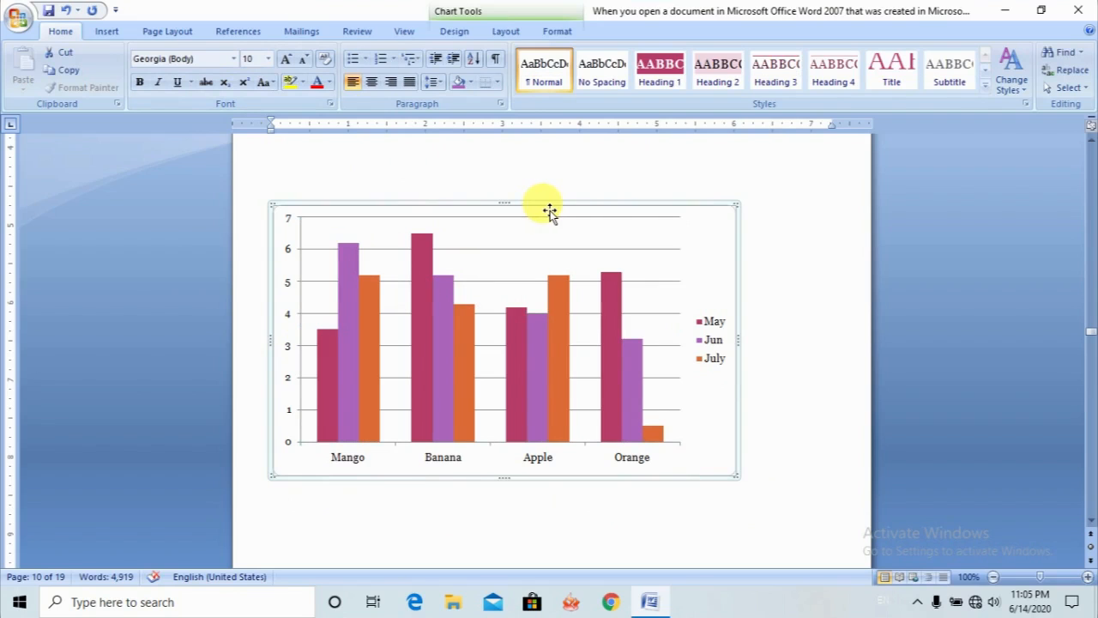
click(112, 31)
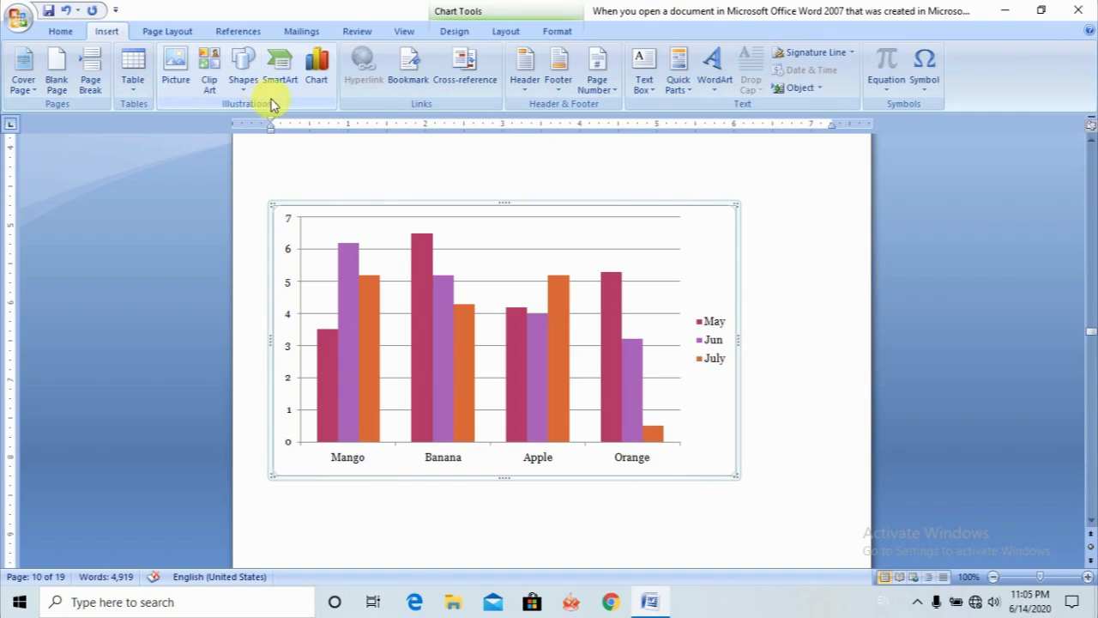
click(319, 76)
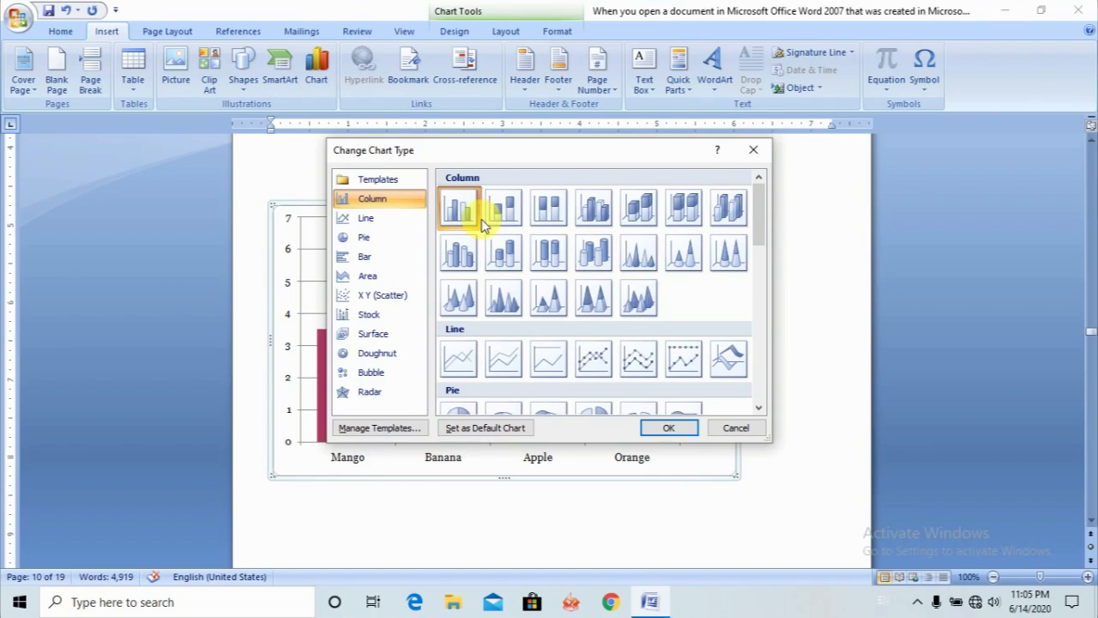
click(585, 219)
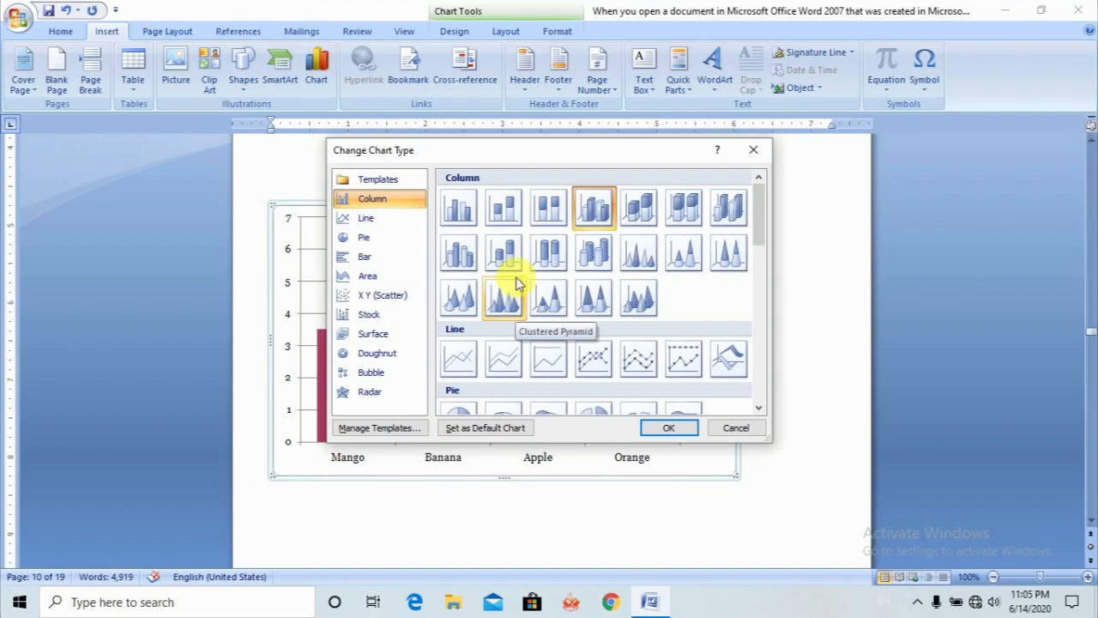
click(382, 221)
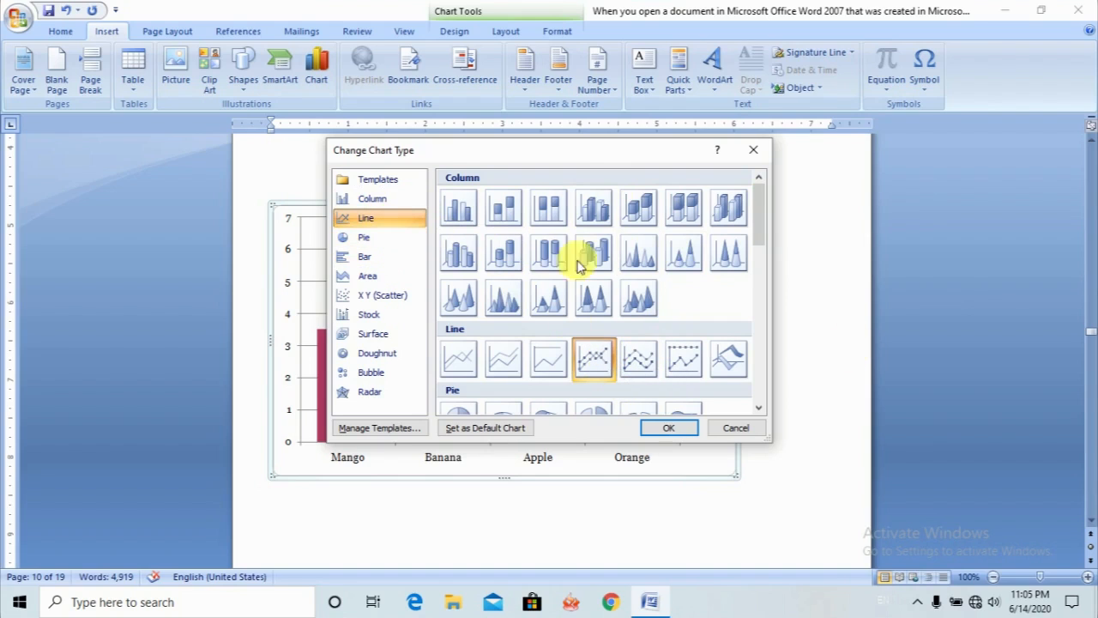
click(674, 428)
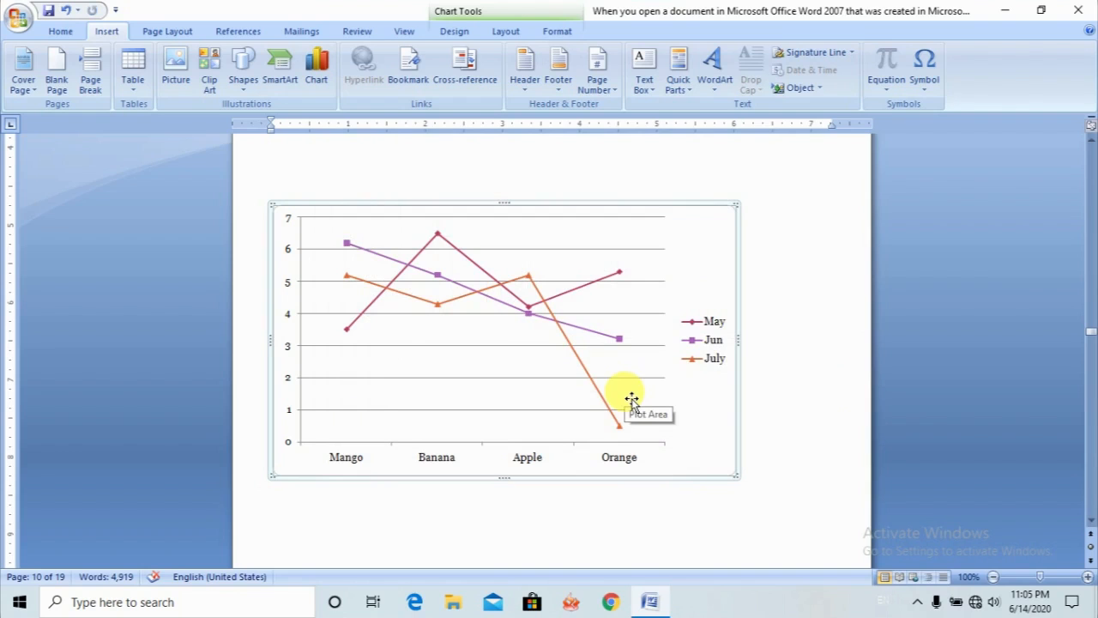
- Change the fruit chart's type to Pie of Pie
click(316, 67)
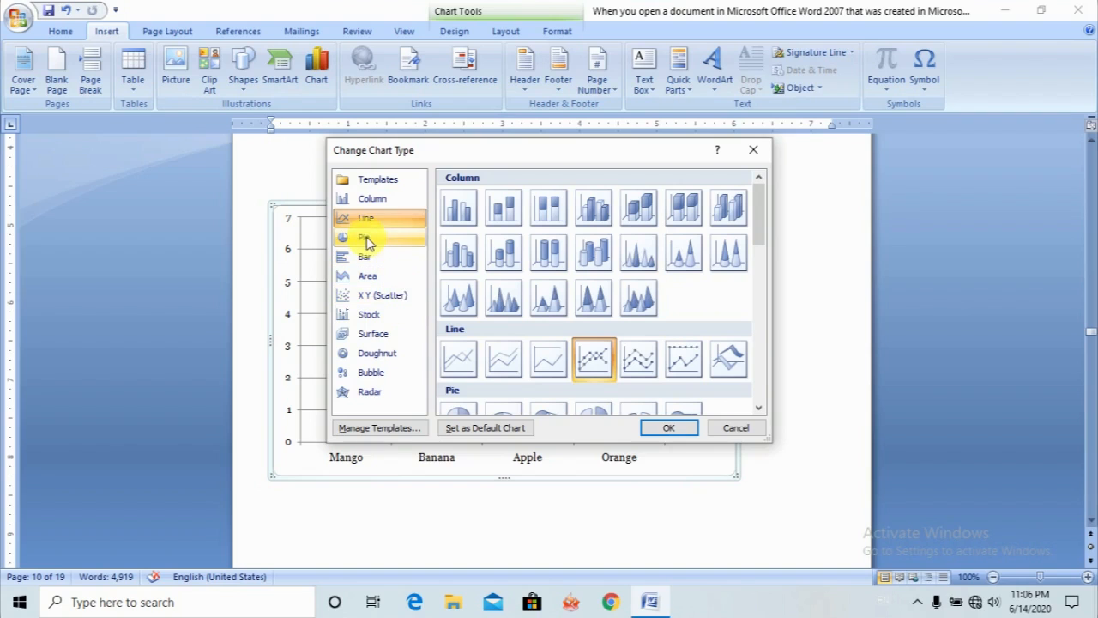
click(367, 240)
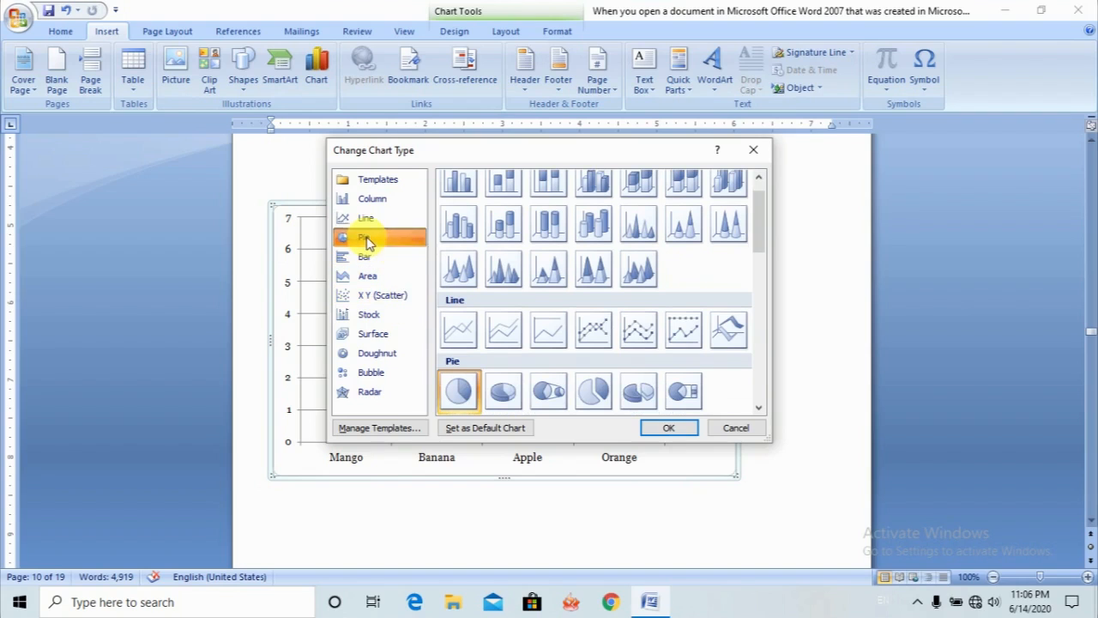
click(549, 392)
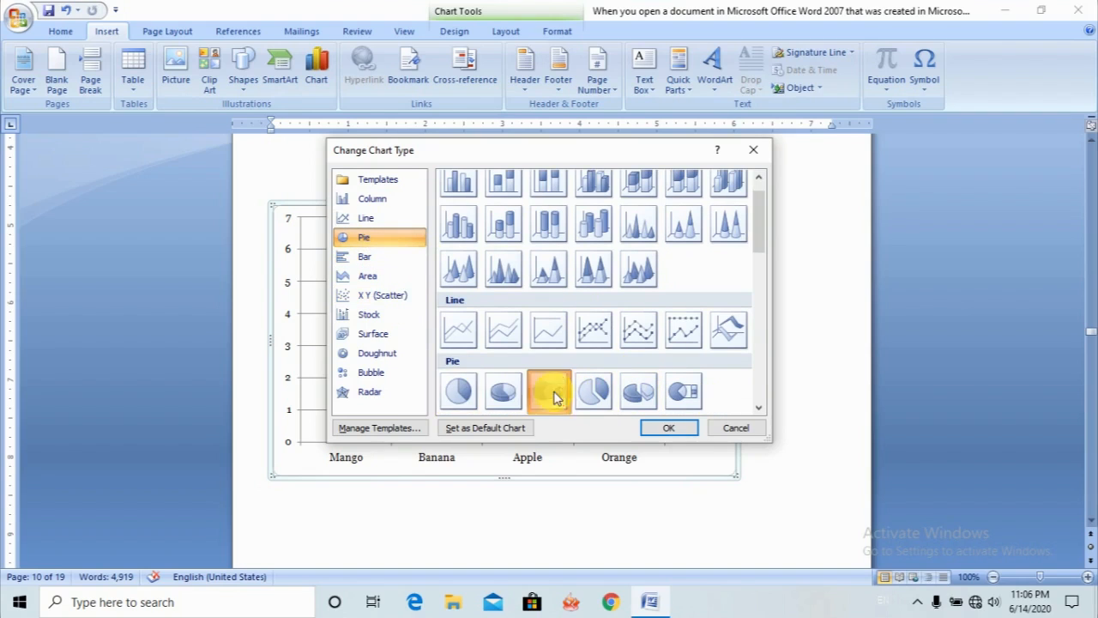
click(668, 428)
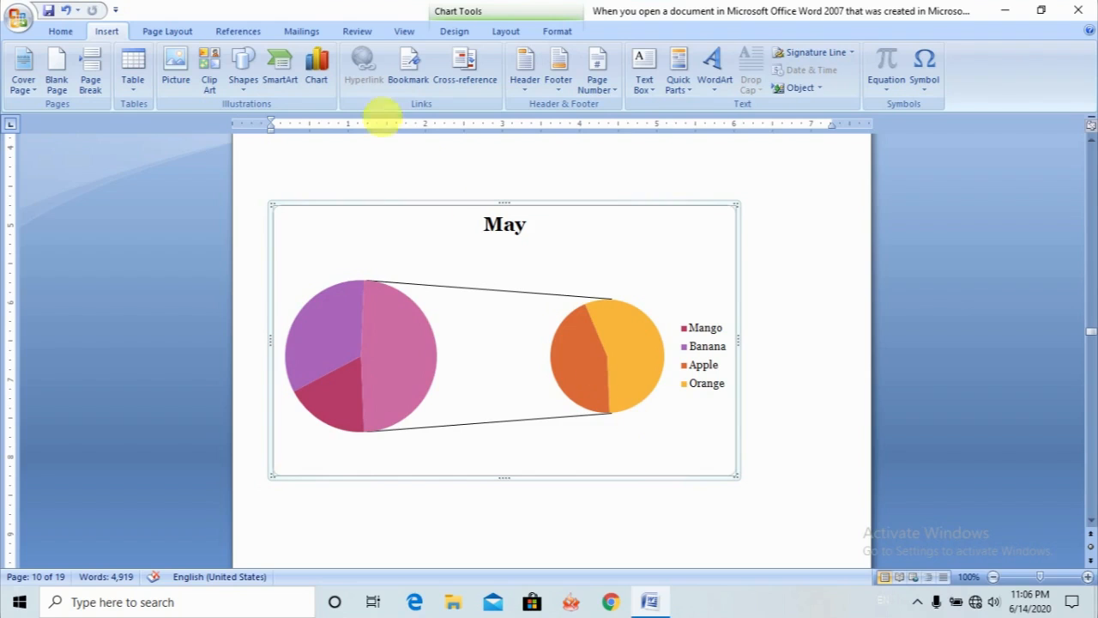
- Change the fruit chart's type to Stacked Bar in 3-D
click(325, 65)
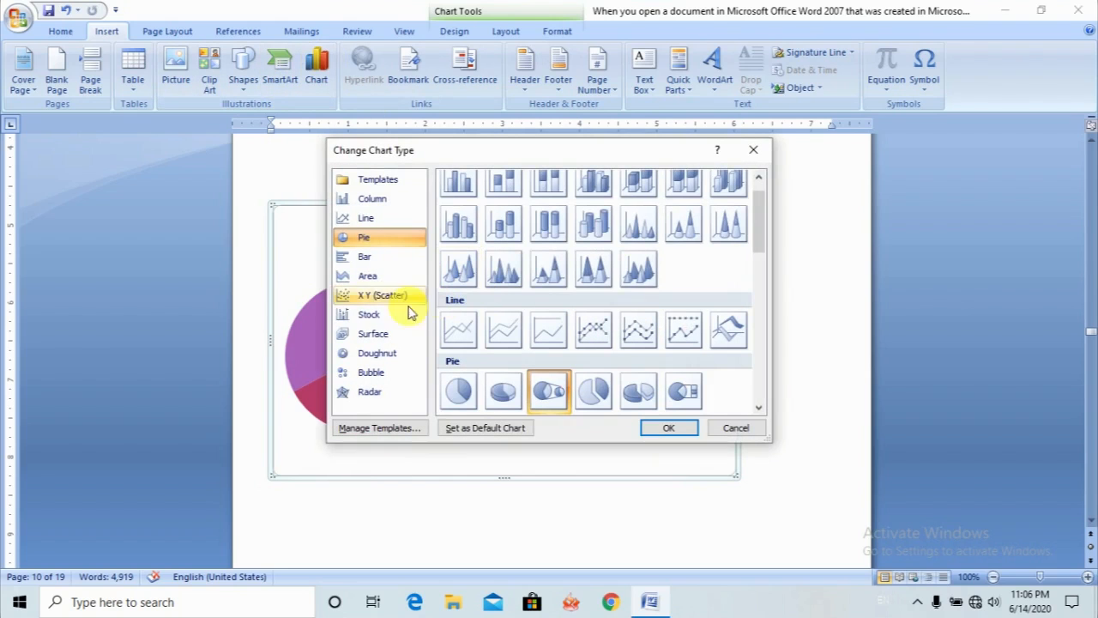
click(372, 258)
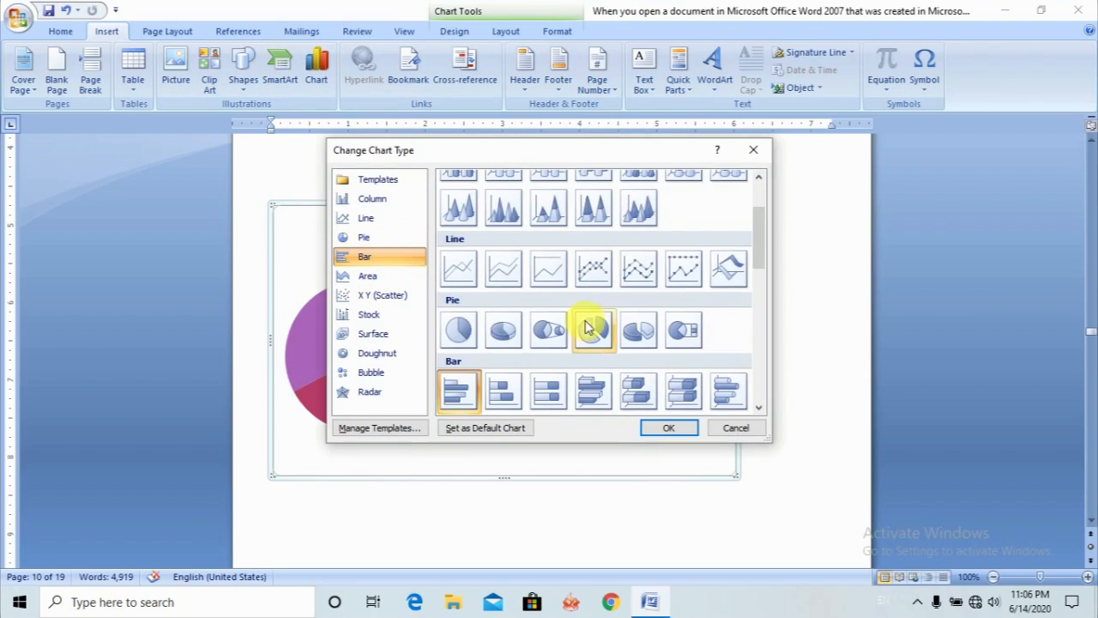
click(636, 403)
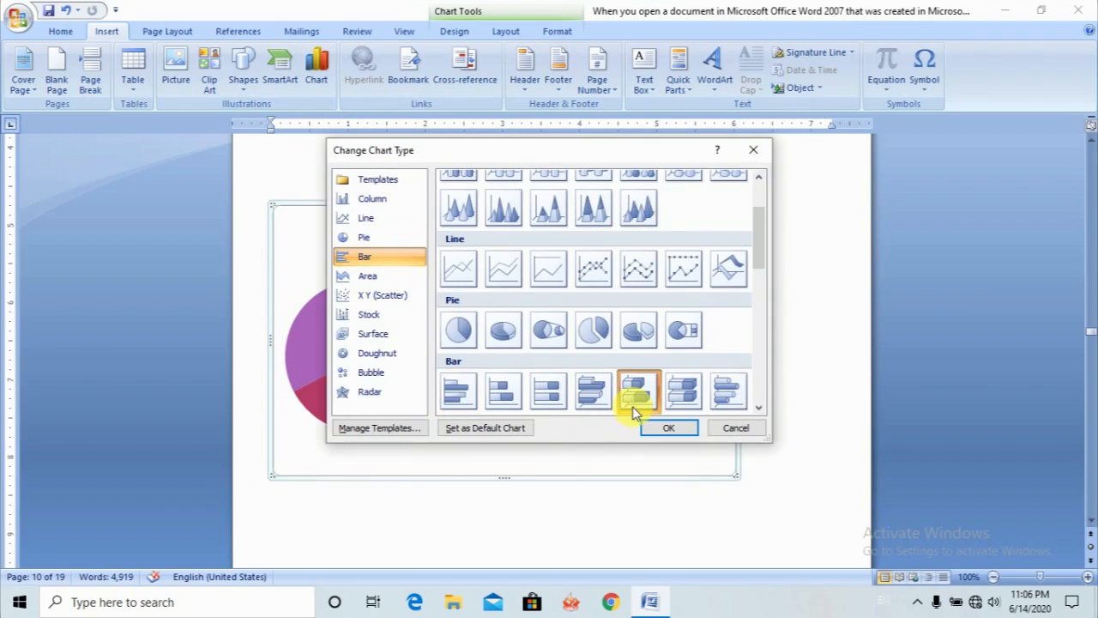
click(684, 432)
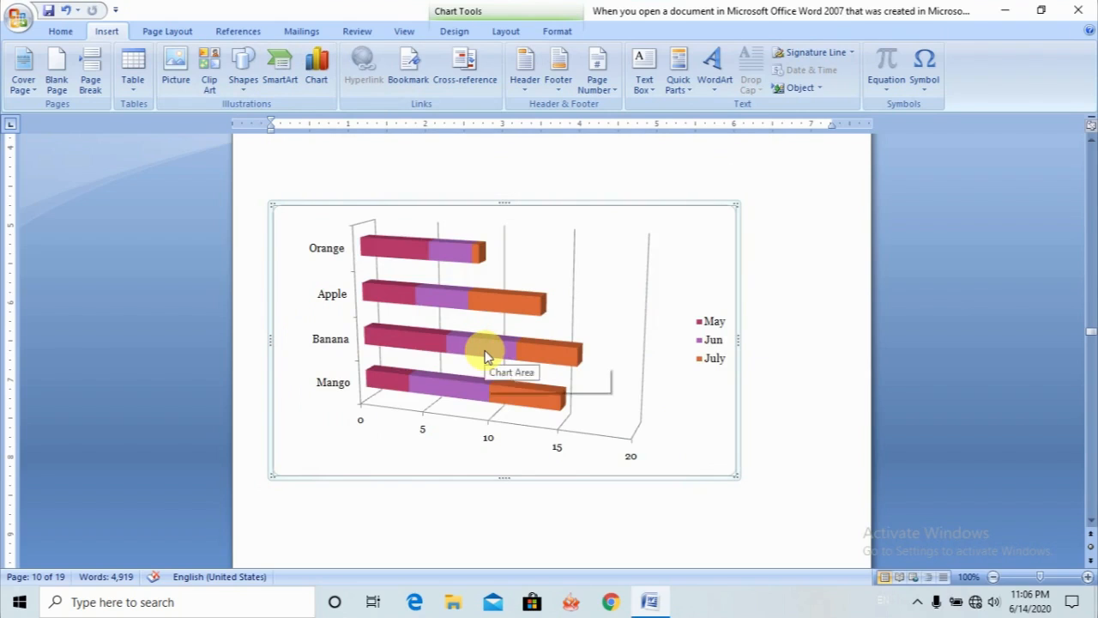
mouse_move(485, 357)
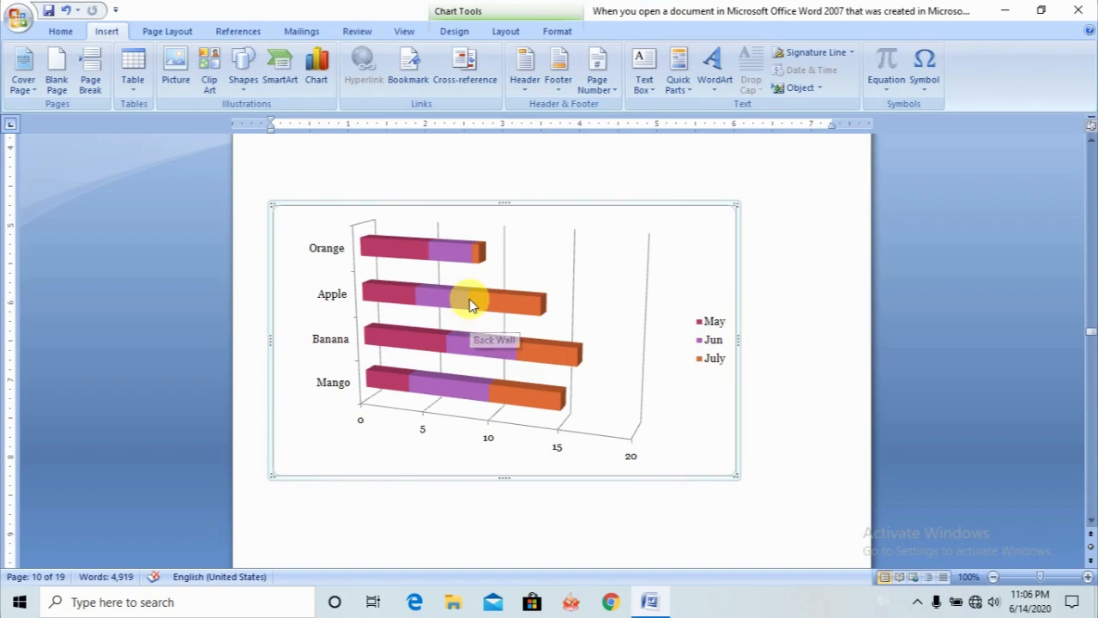
mouse_move(470, 300)
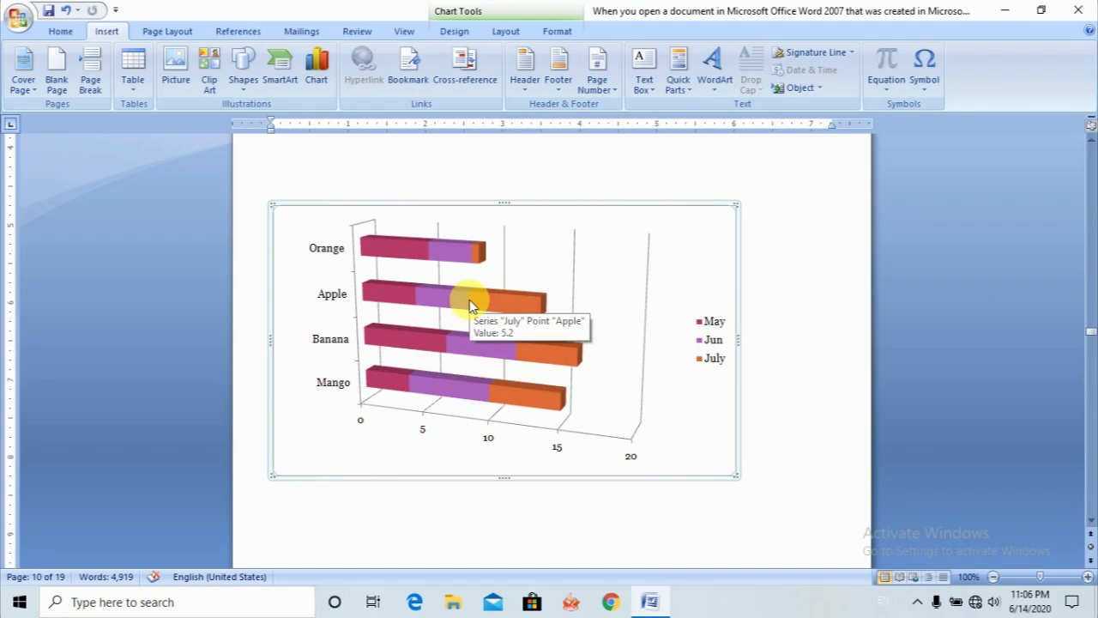
- Change the fruit chart's type to Stacked Area in 3-D
click(315, 69)
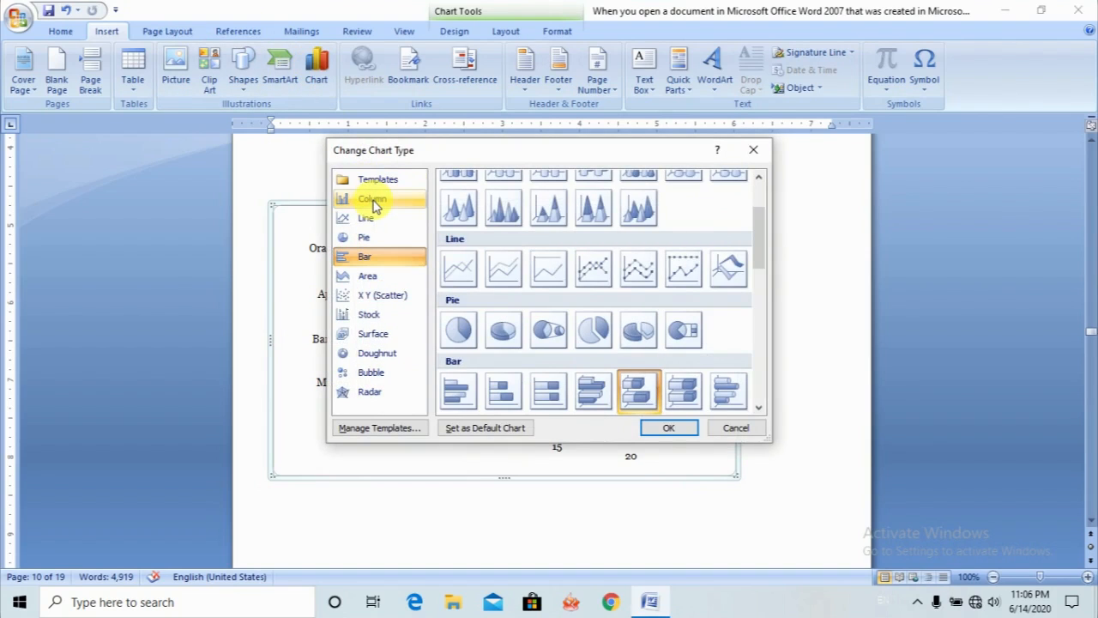
click(365, 276)
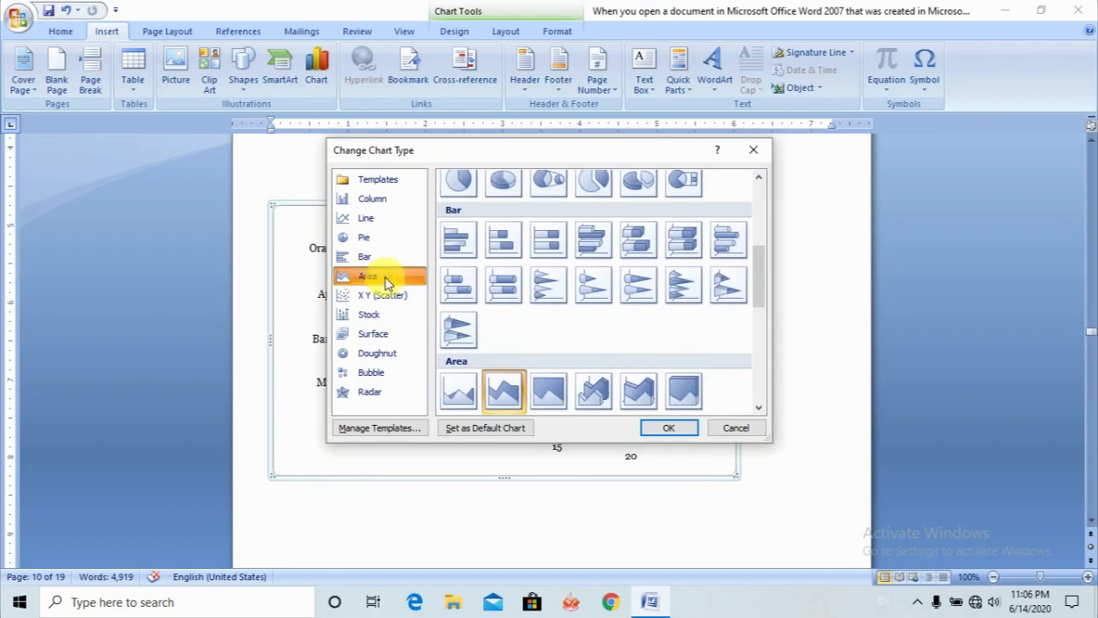
click(760, 407)
click(760, 407)
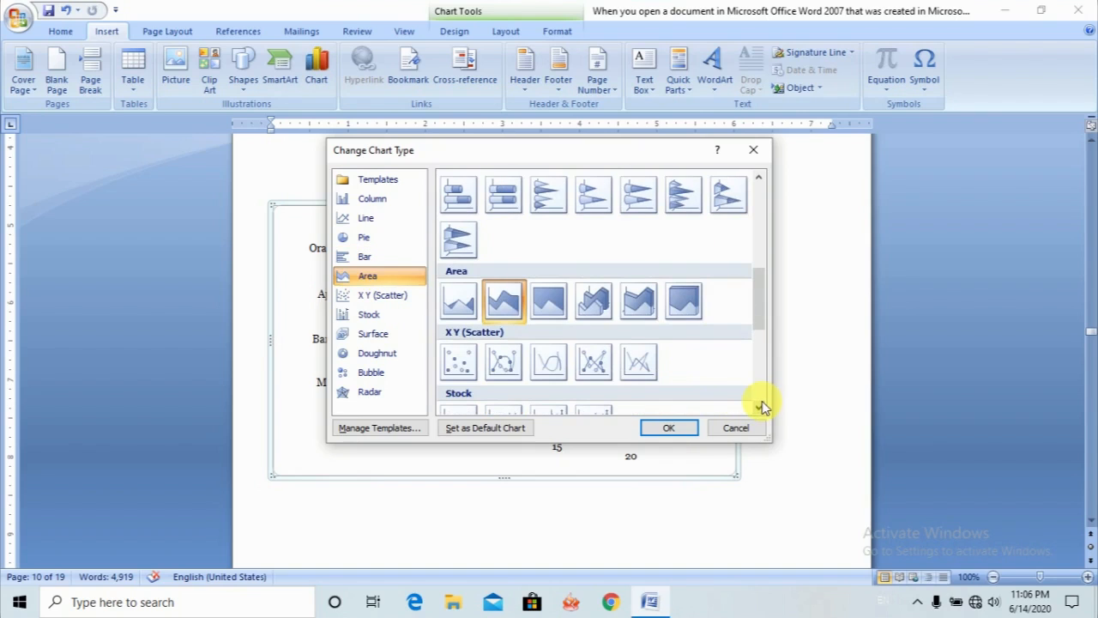
click(642, 302)
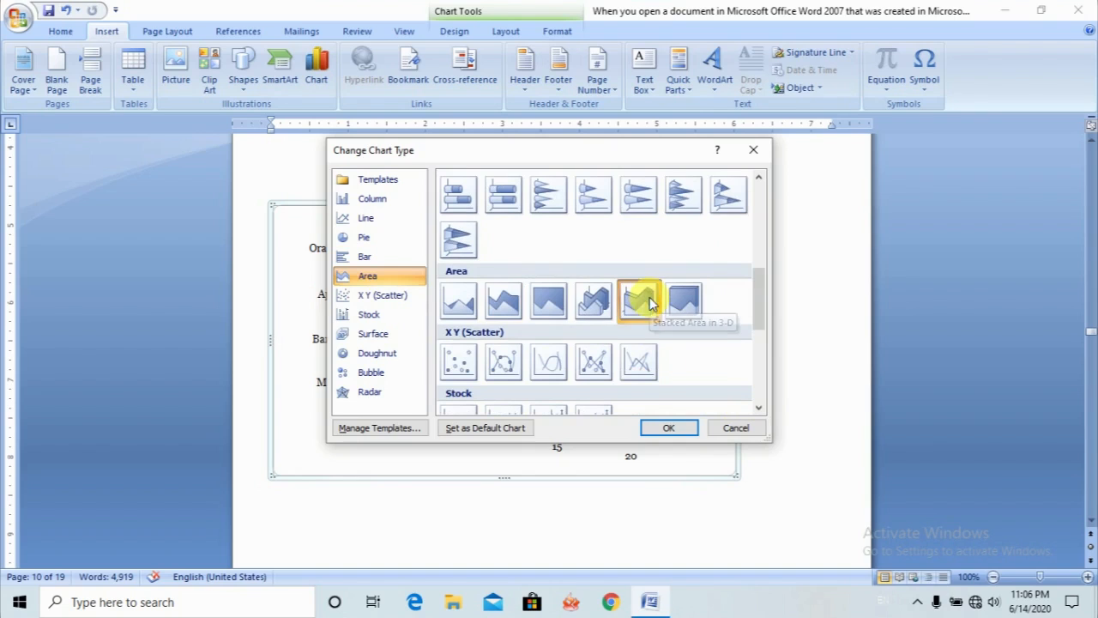
click(671, 432)
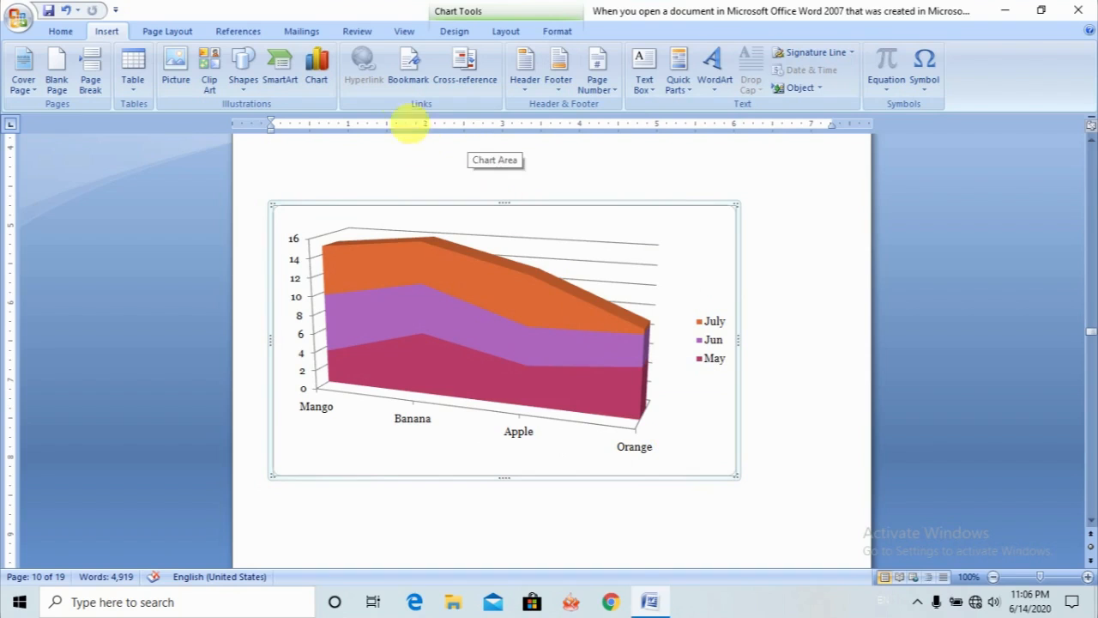
- Change the fruit chart's type to X Y (Scatter) with only markers
click(320, 67)
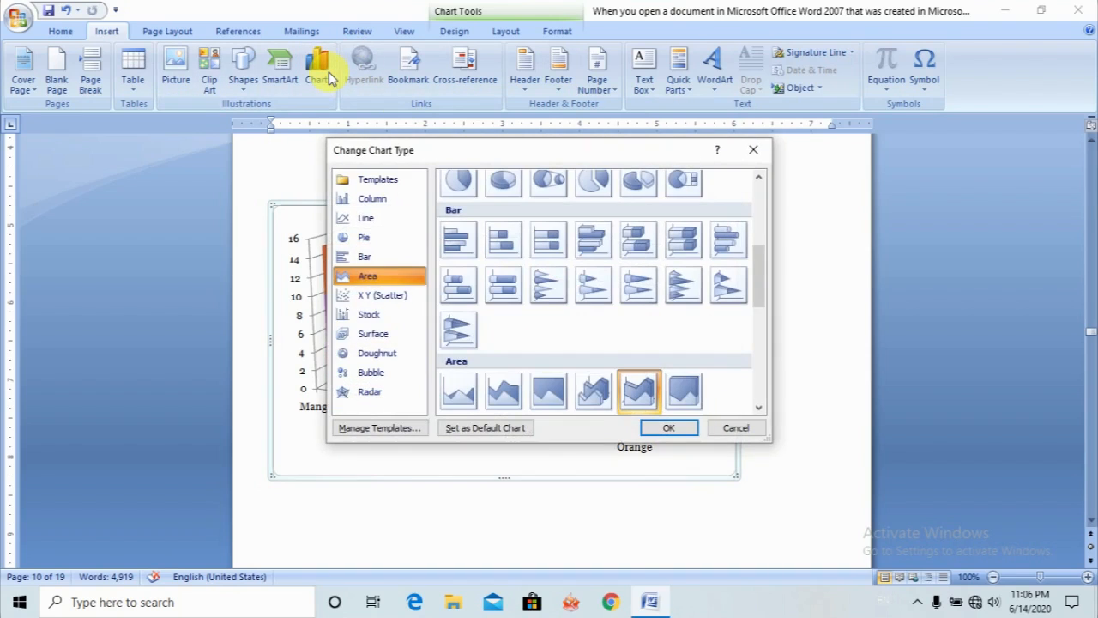
click(389, 300)
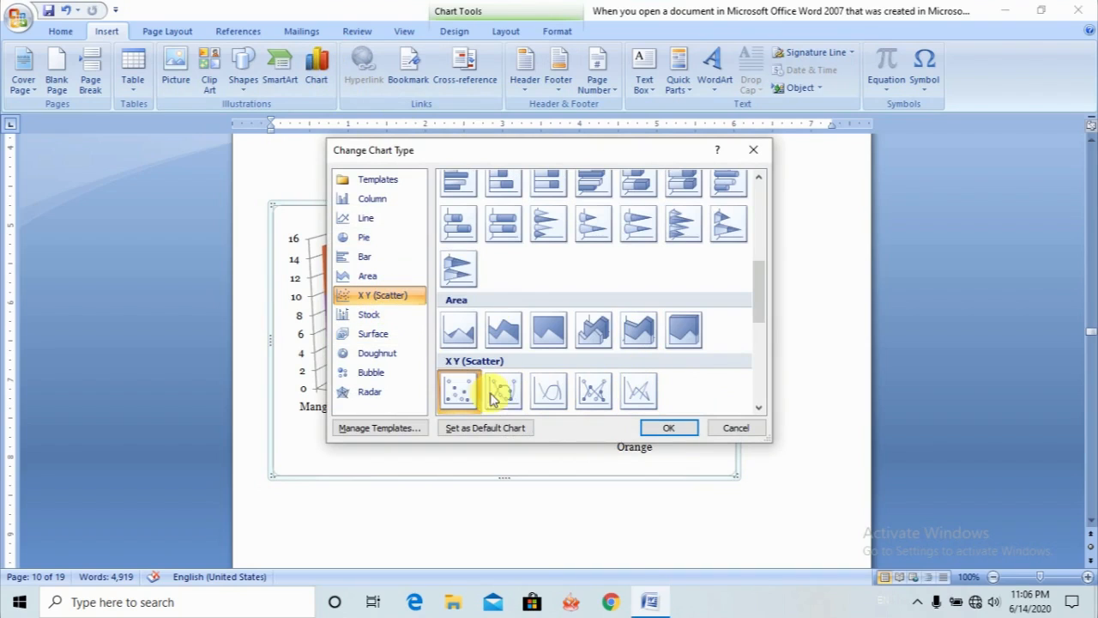
click(669, 427)
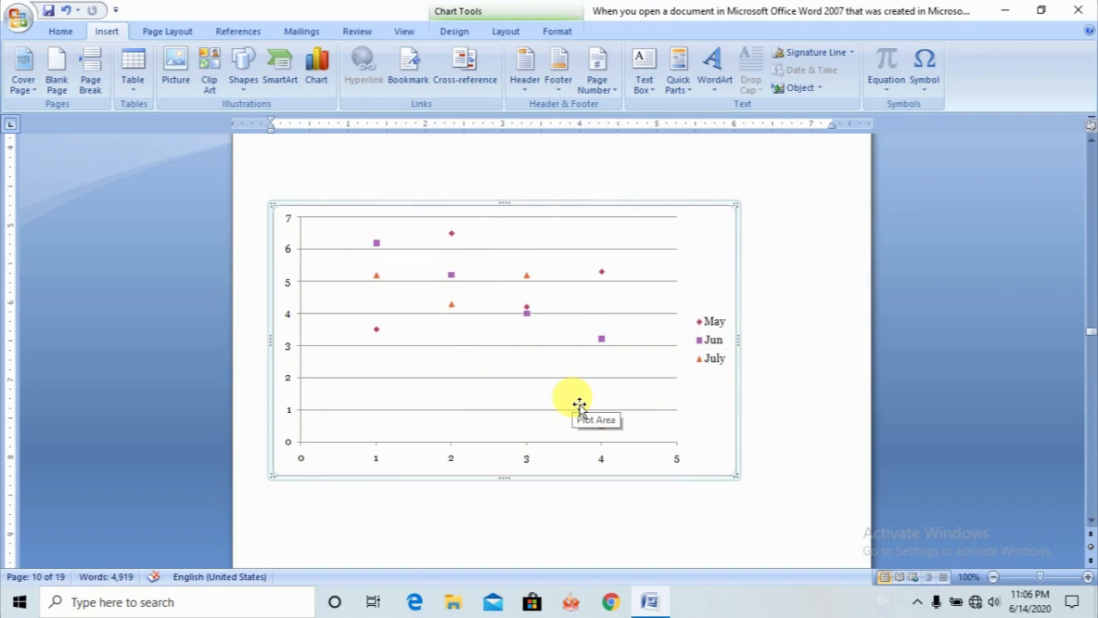
- Change the scatter chart's subtype to Scatter with Straight Lines and Markers
click(315, 67)
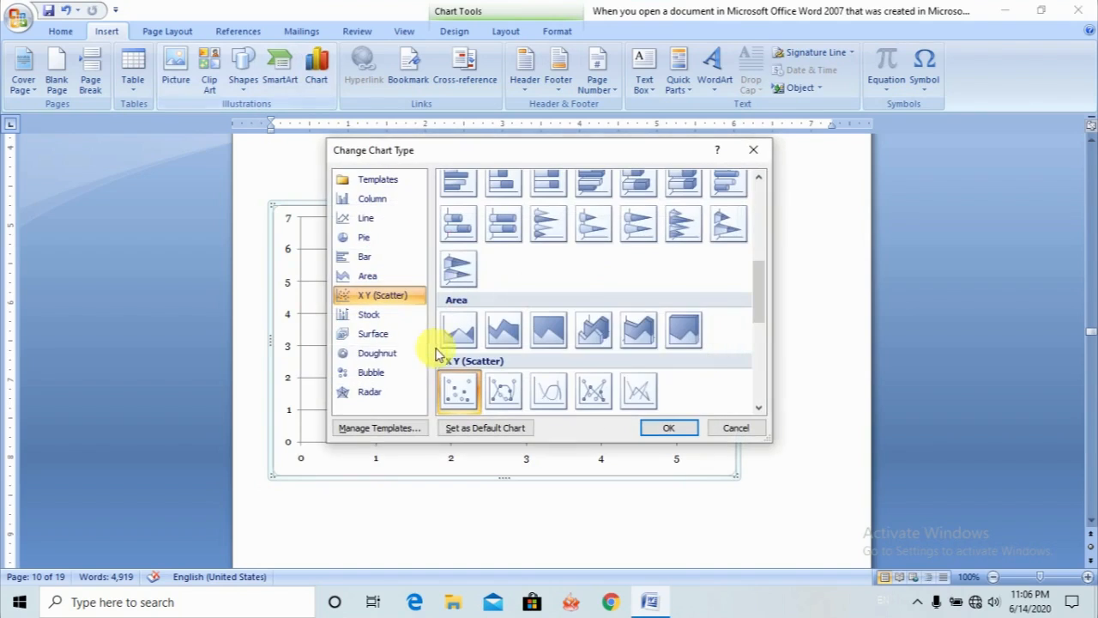
click(596, 393)
click(668, 430)
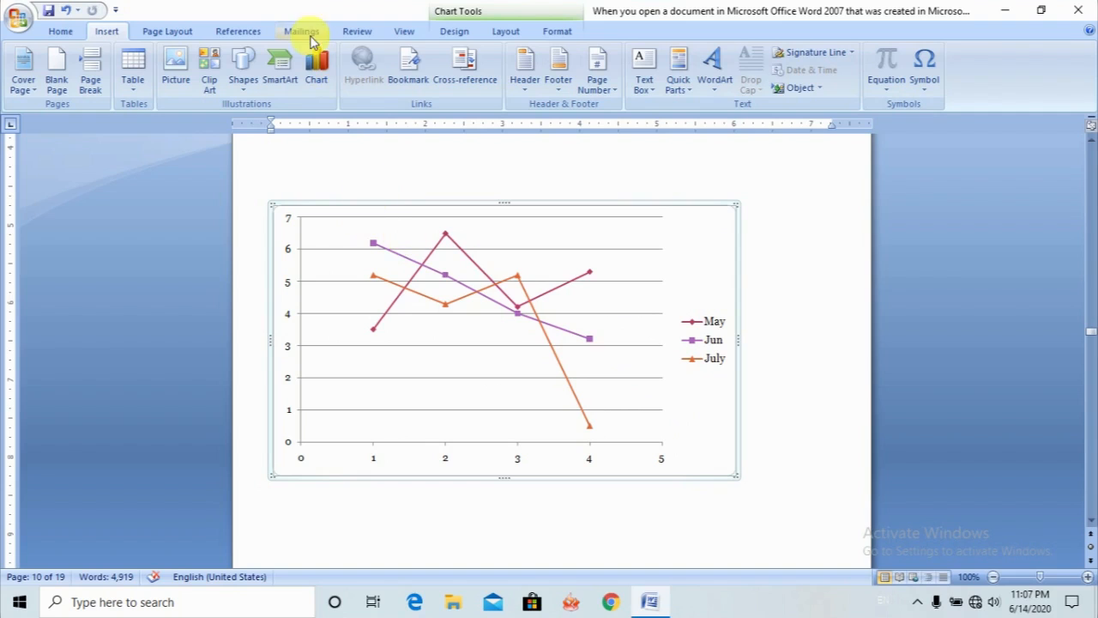
- Try to change the fruit chart's type to the Volume-High-Low-Close stock chart
click(315, 65)
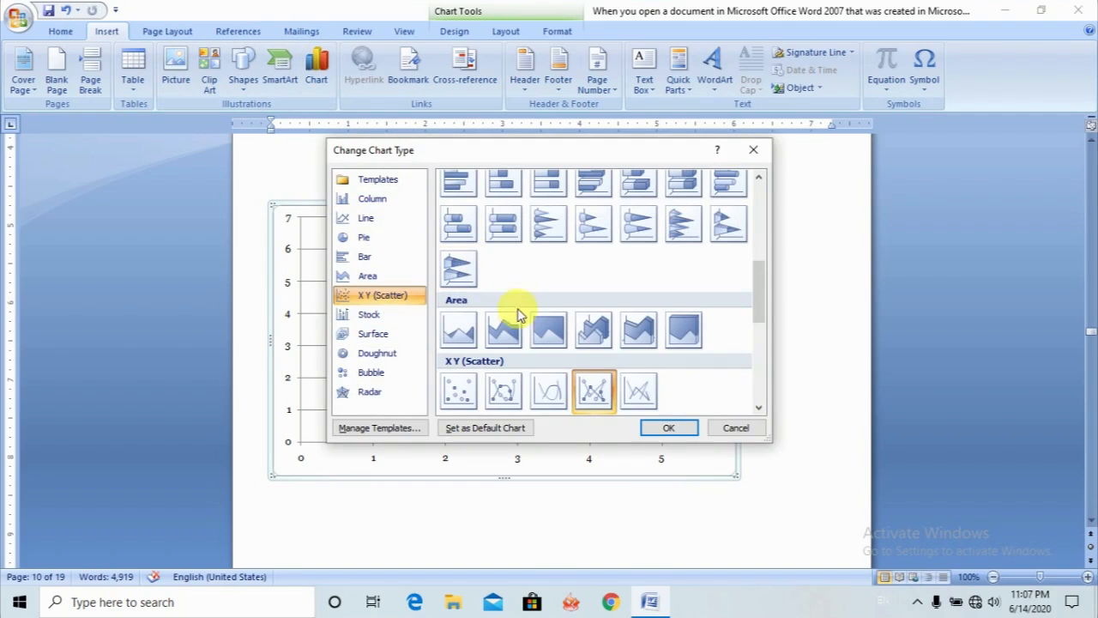
click(360, 377)
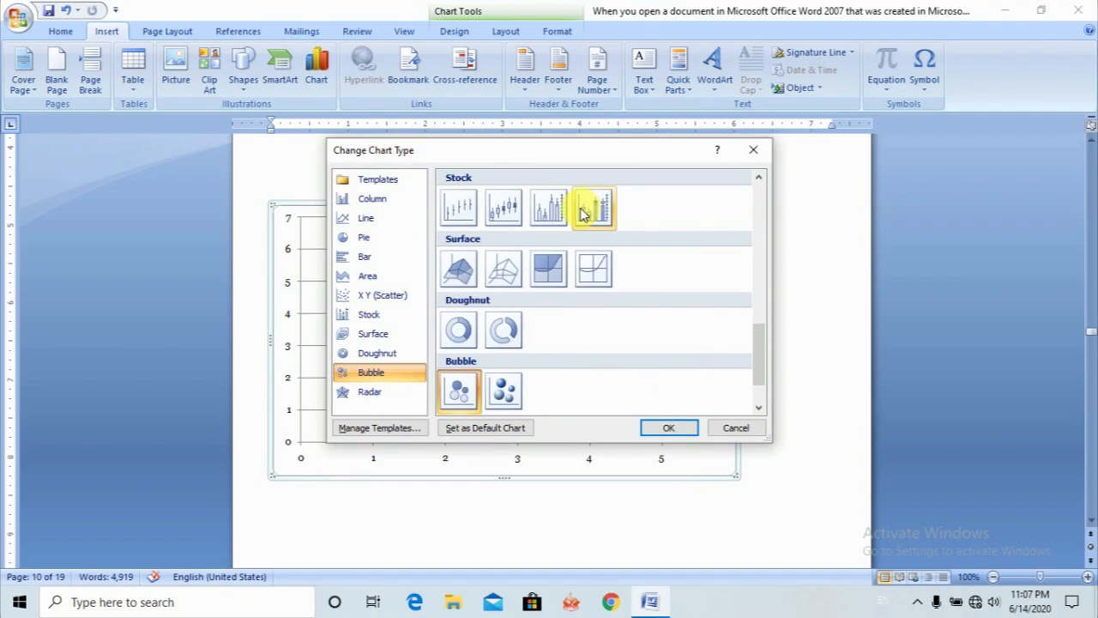
click(550, 211)
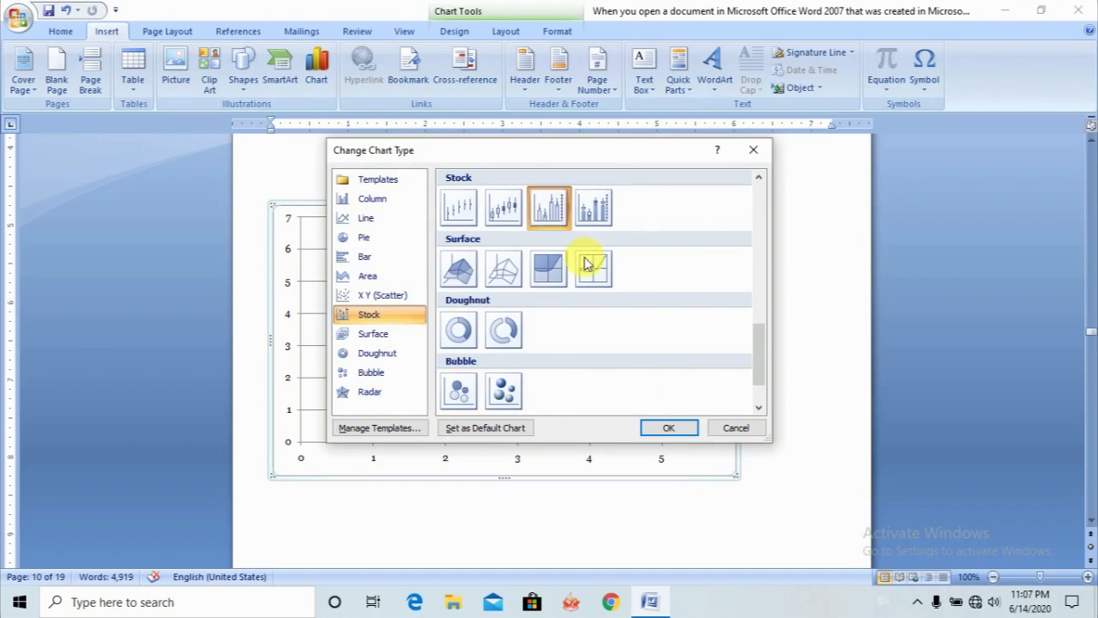
click(667, 426)
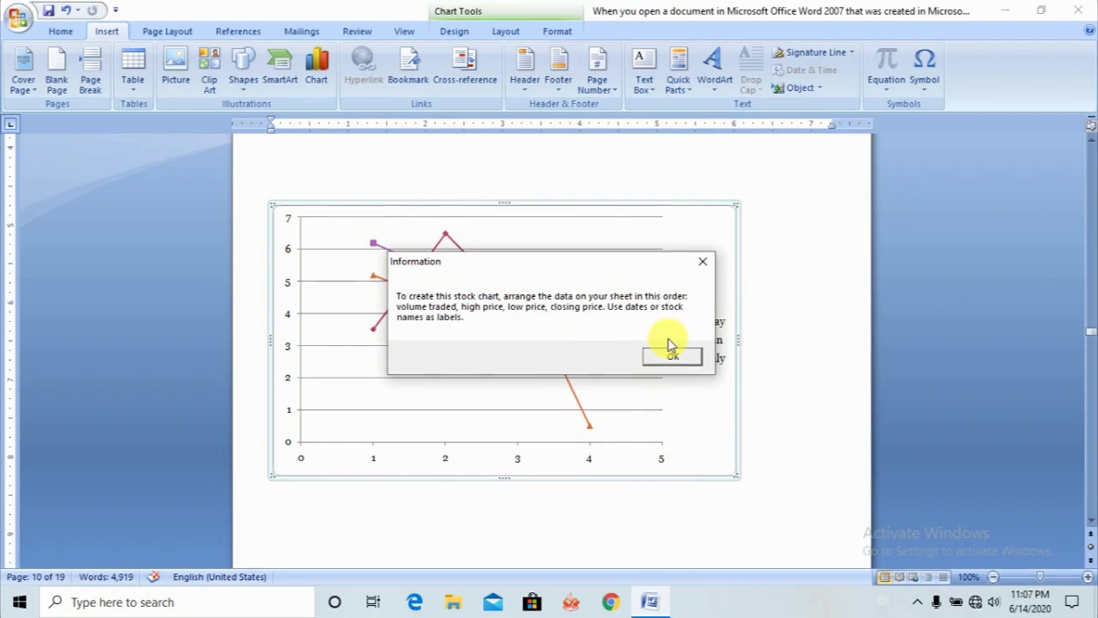
click(672, 357)
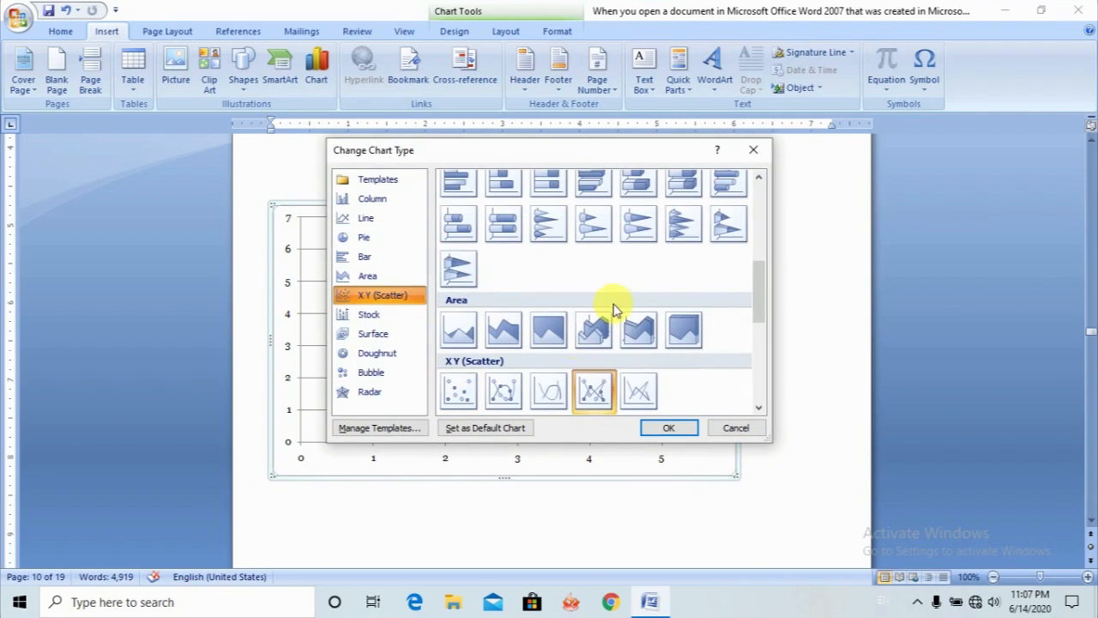
- Change the fruit chart's type to Radar with Markers
click(369, 393)
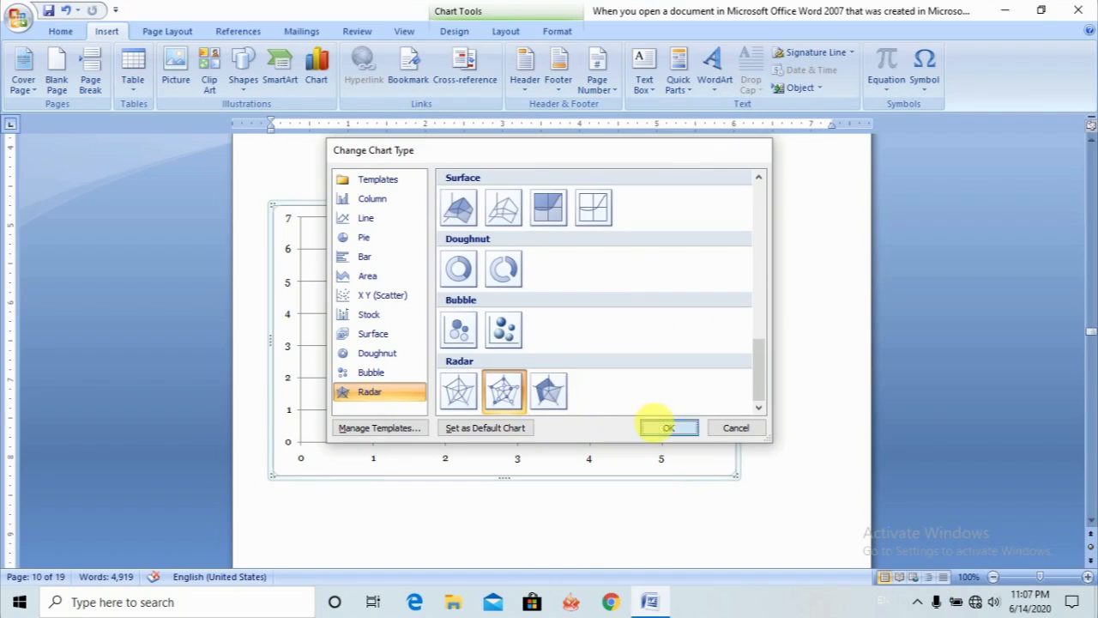
click(663, 426)
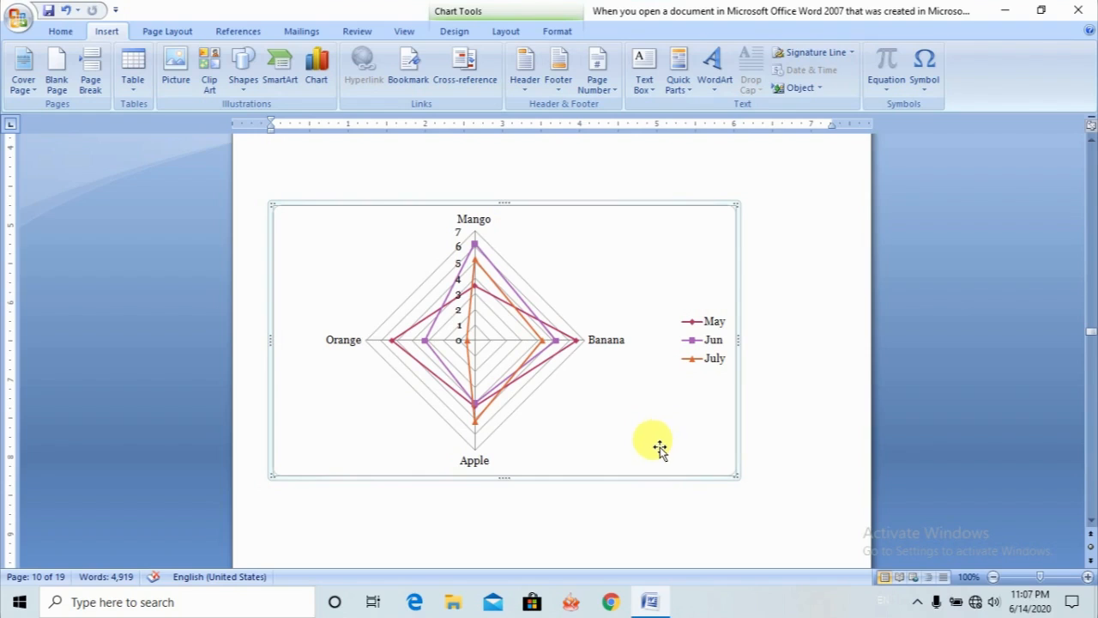
click(500, 330)
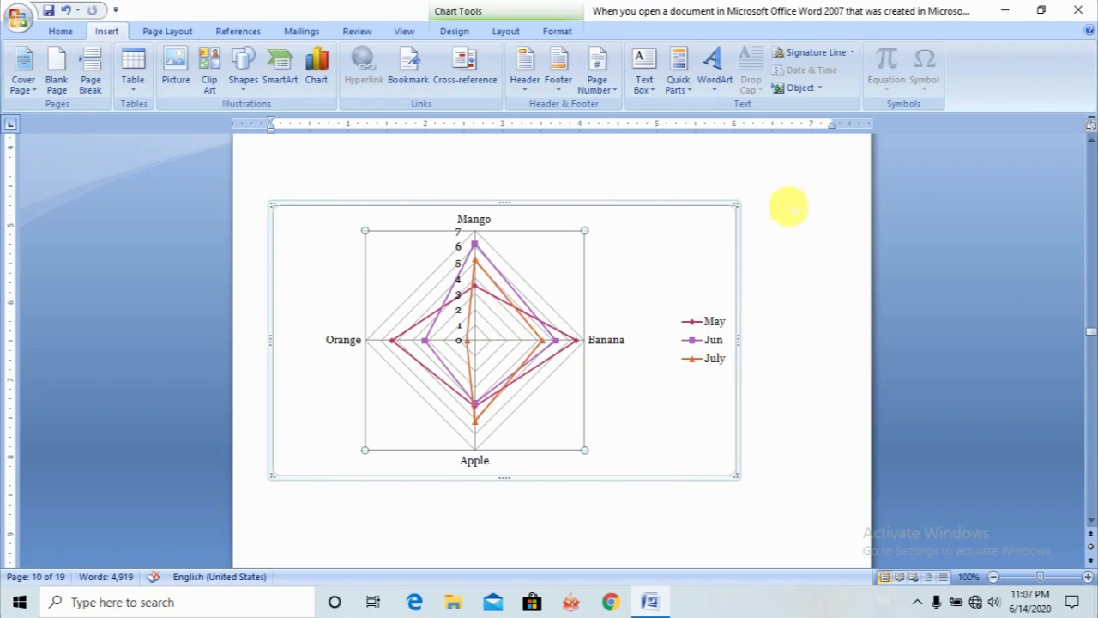
click(653, 214)
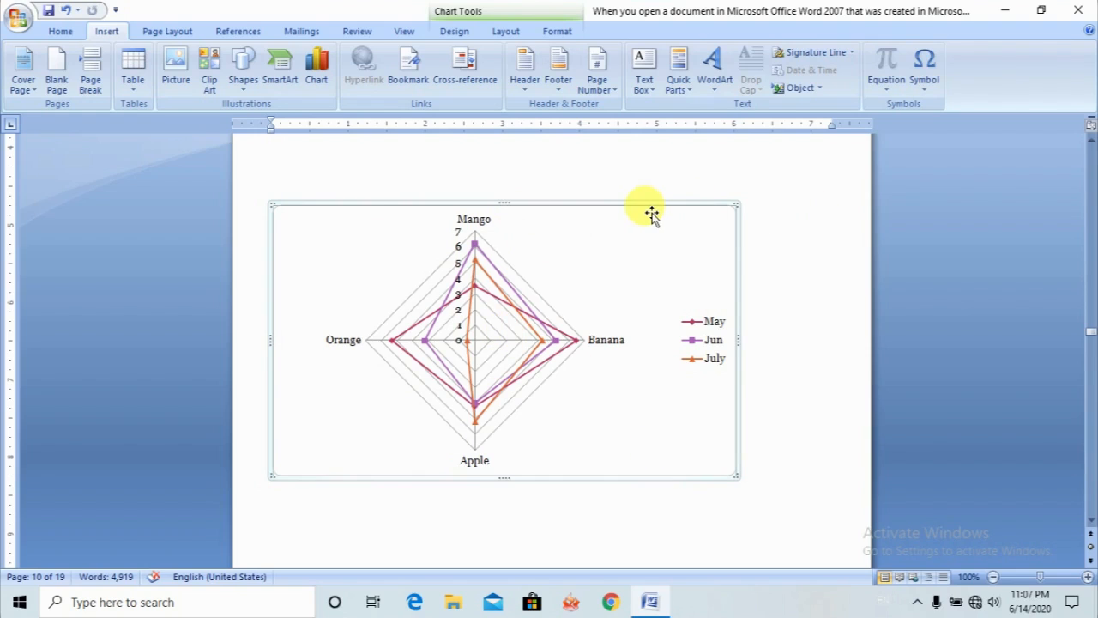
- Change the fruit chart's type to Clustered Column and deselect the chart
click(317, 79)
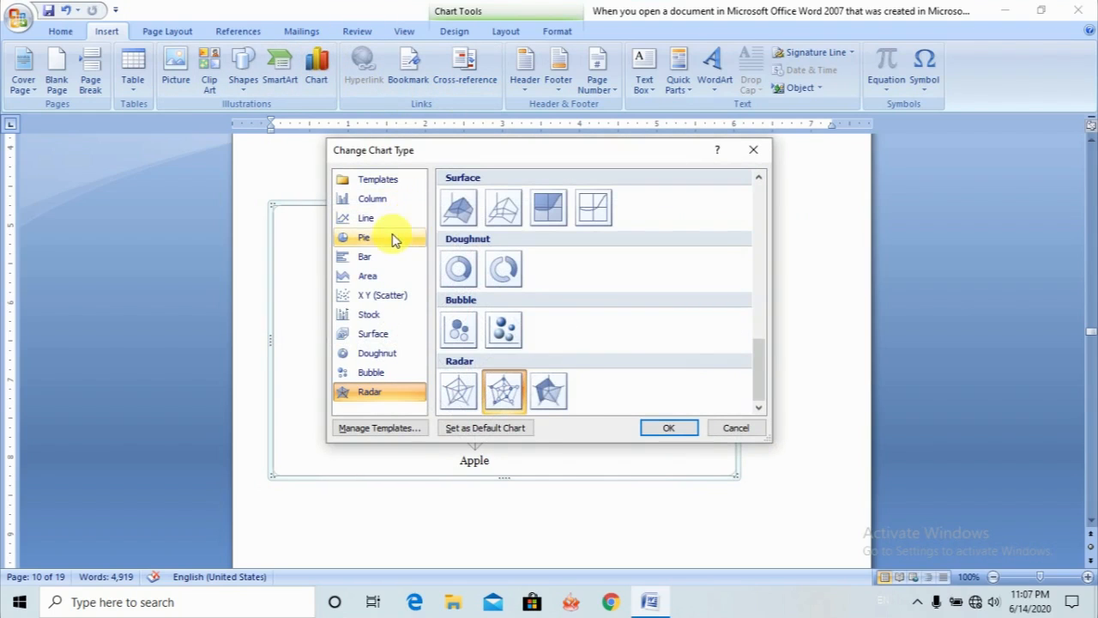
click(405, 201)
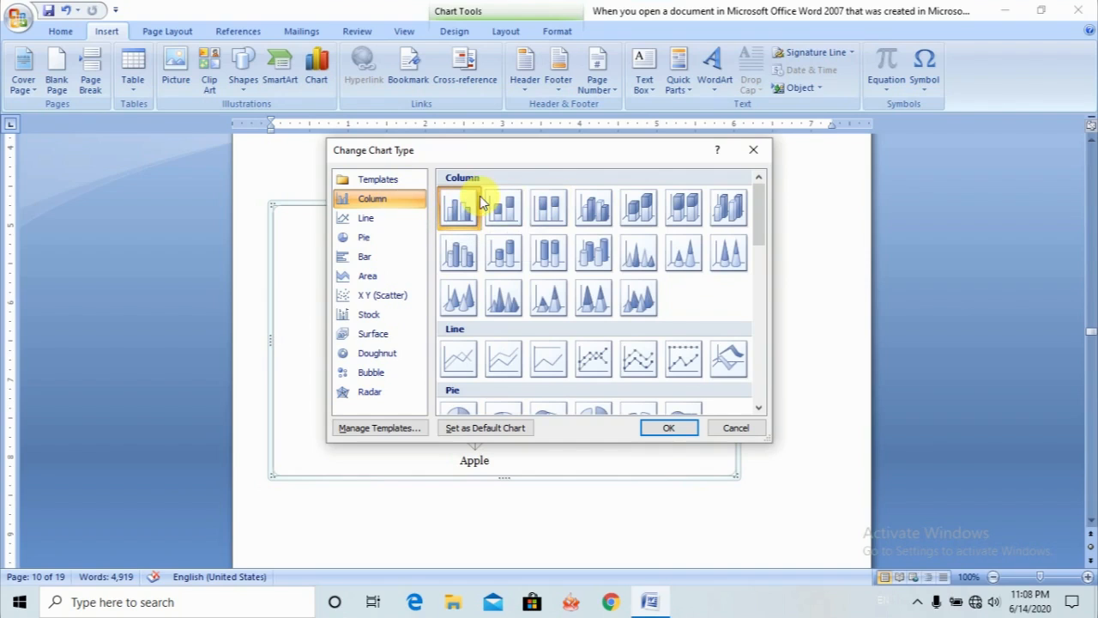
click(669, 428)
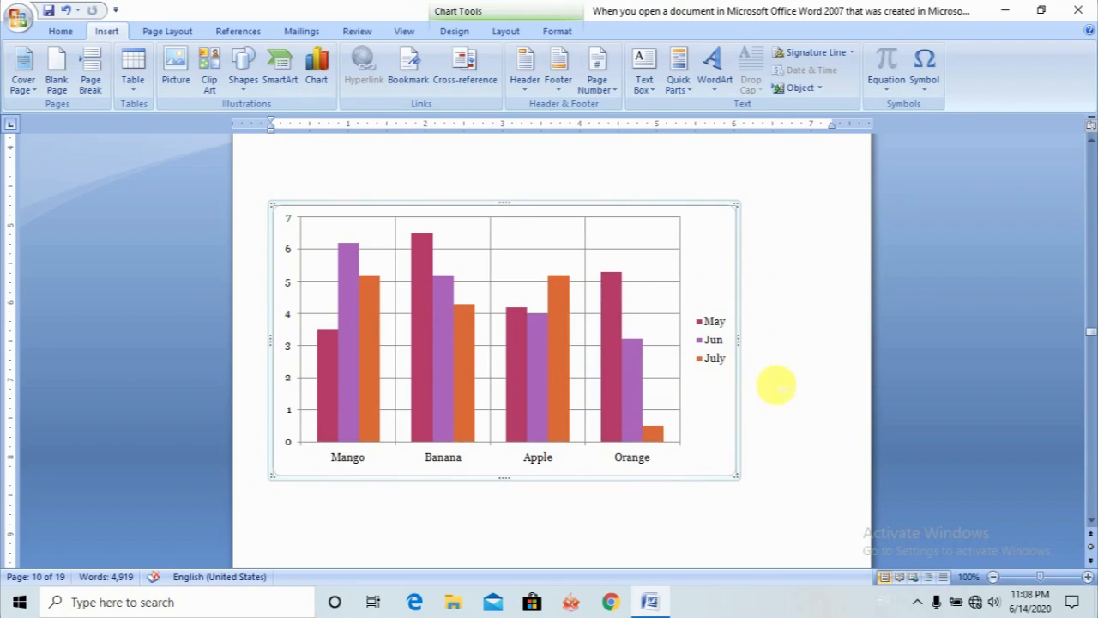
click(785, 415)
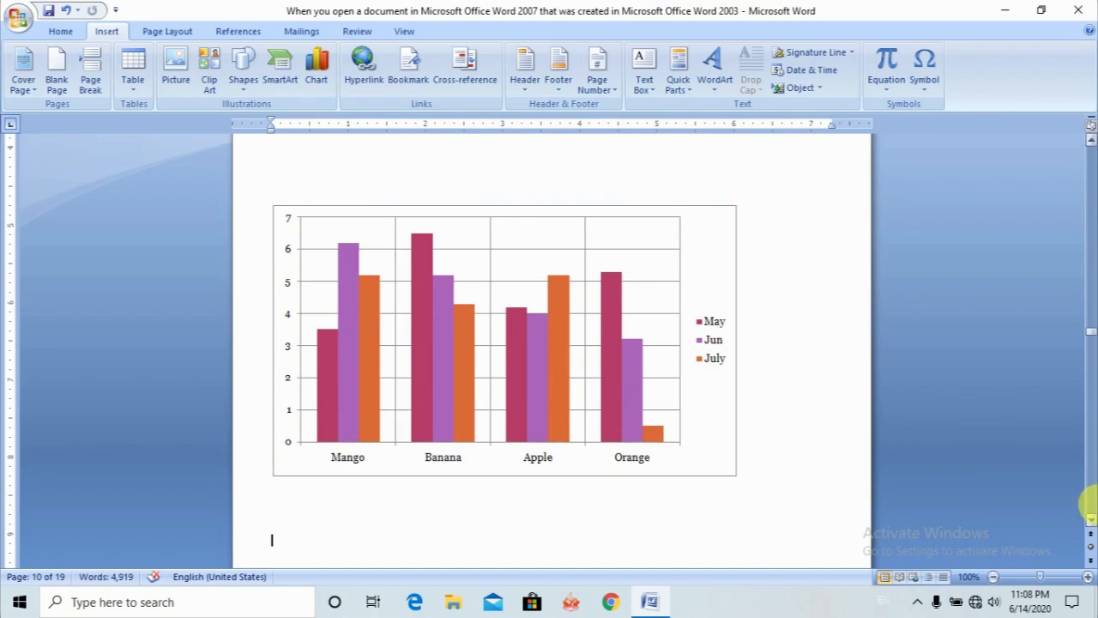
- Link the words "Computer Home" in the heading on the page after the chart to the Desktop file B1.png
drag(1090, 521, 1090, 522)
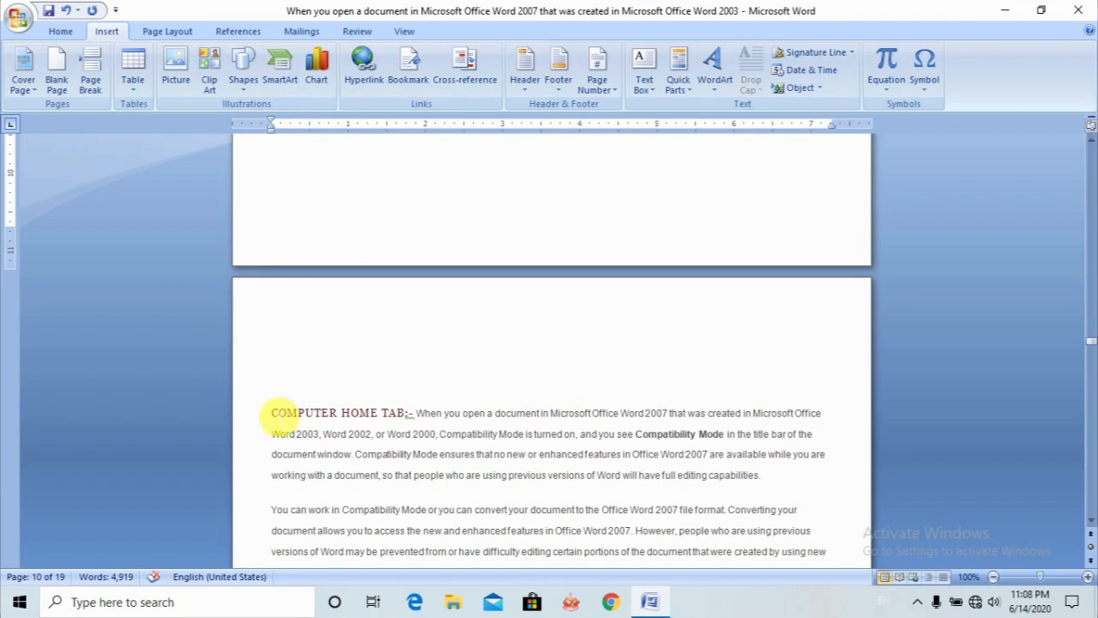
drag(275, 414, 390, 413)
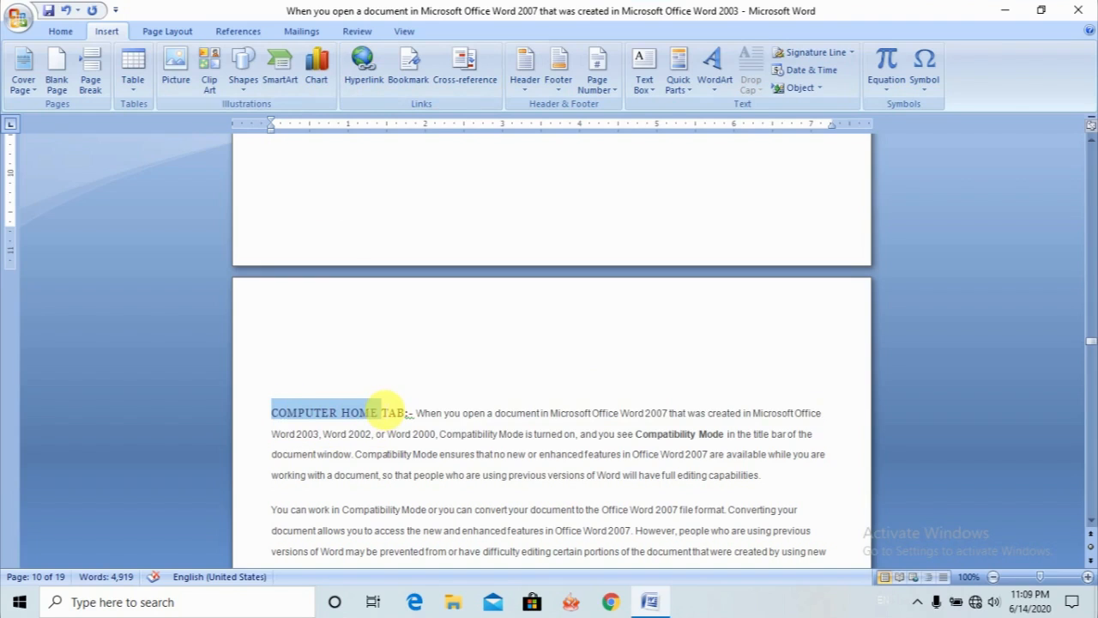
click(381, 82)
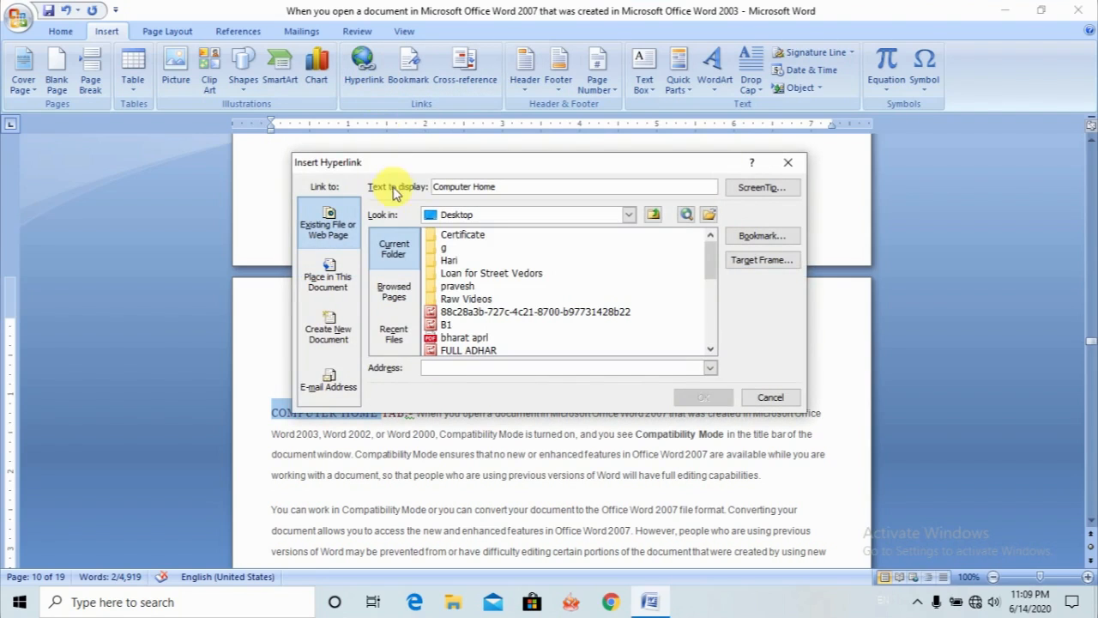
click(447, 325)
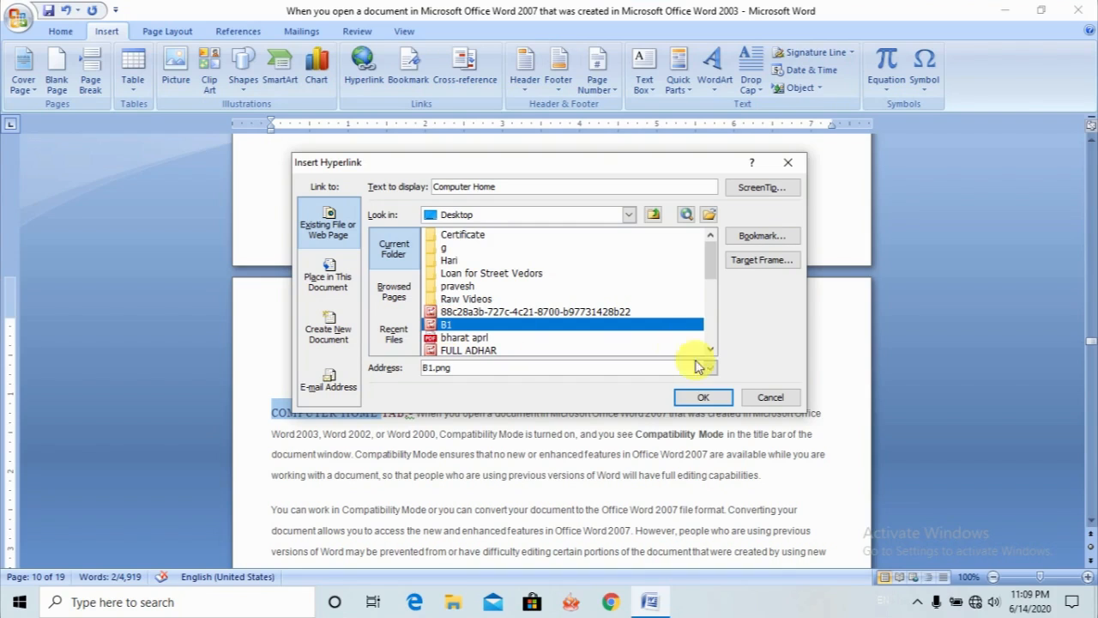
click(700, 402)
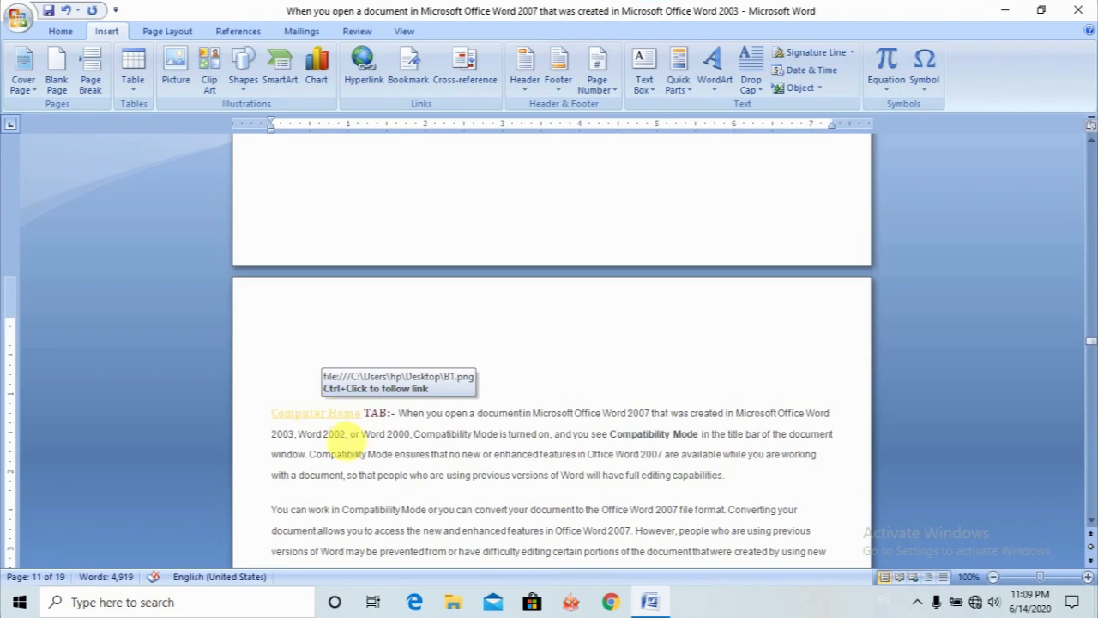
- Link the text "Mode is turned o" in the first paragraph to the Desktop file P1.png
drag(479, 415, 534, 399)
click(507, 454)
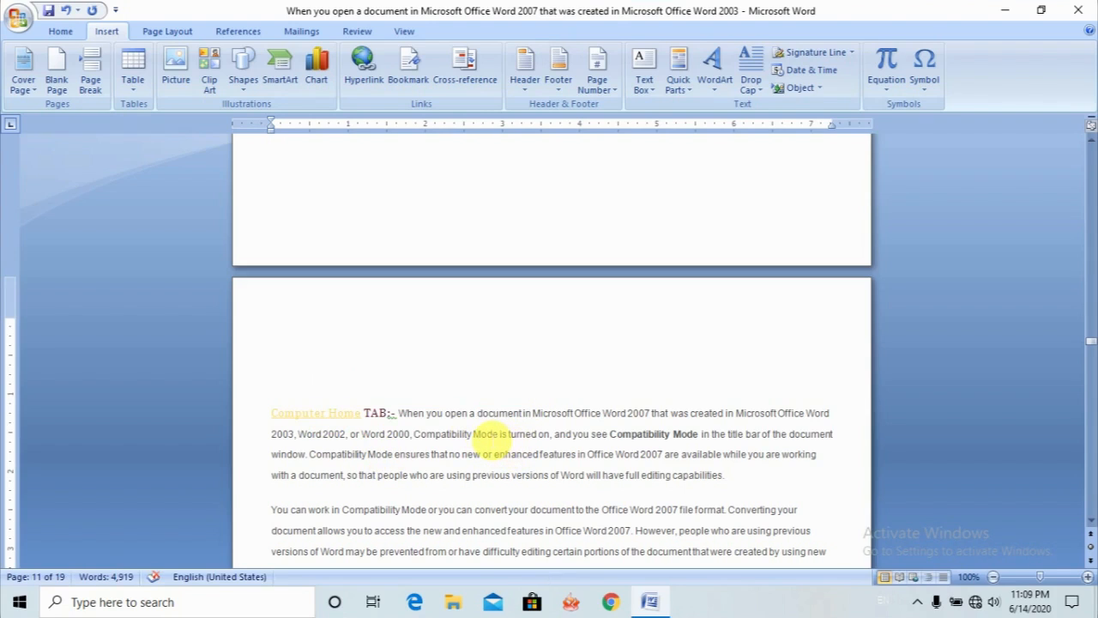
drag(473, 433, 544, 434)
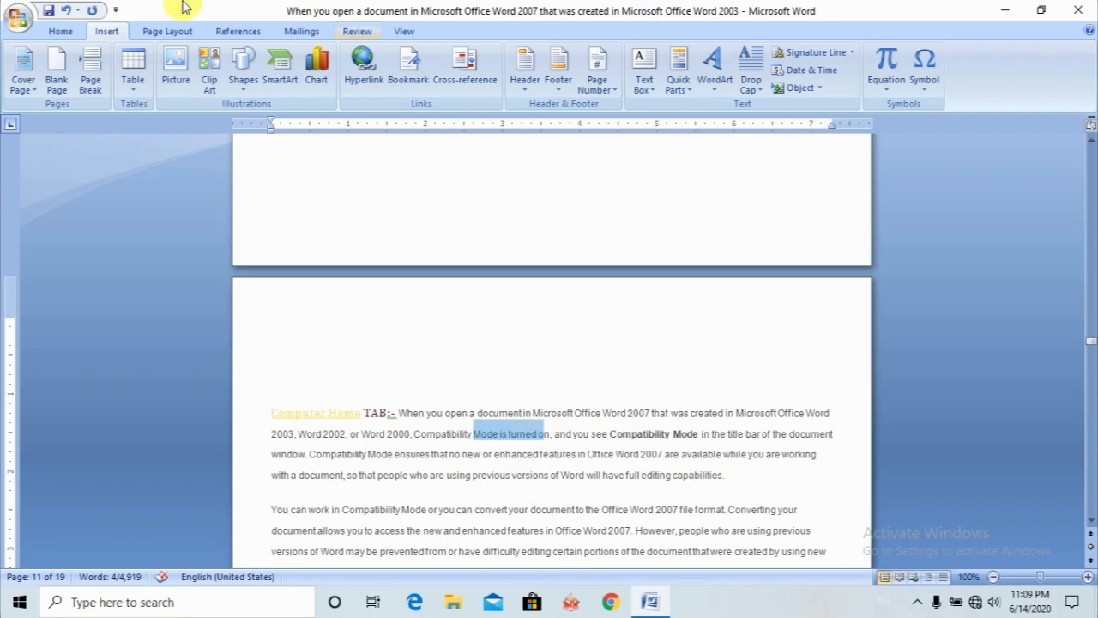
click(363, 72)
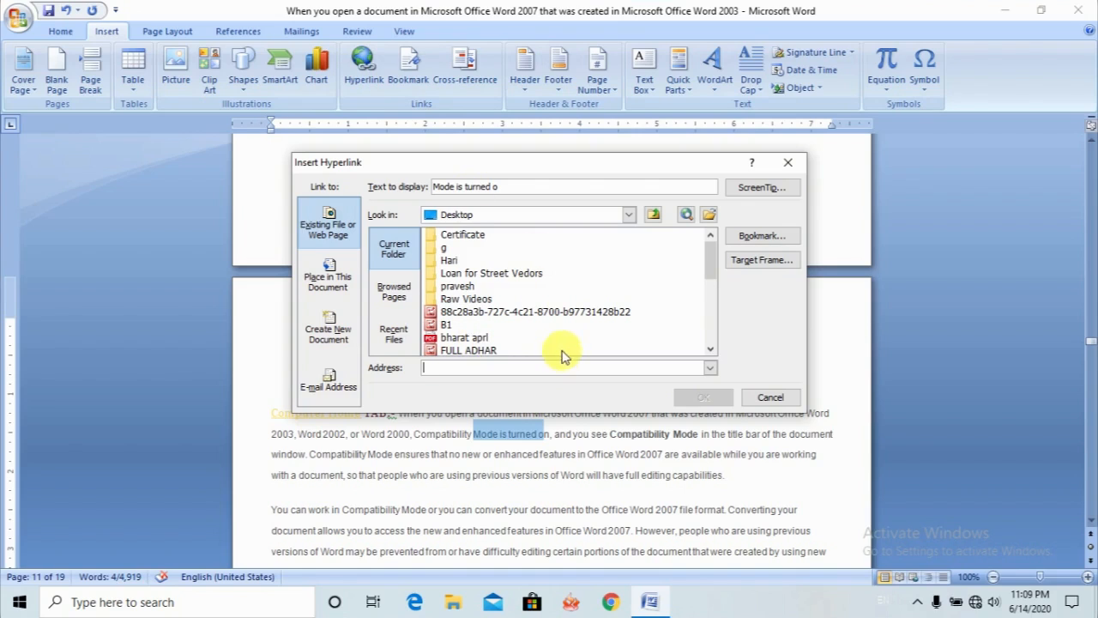
click(711, 349)
click(712, 350)
click(711, 349)
click(712, 350)
click(712, 349)
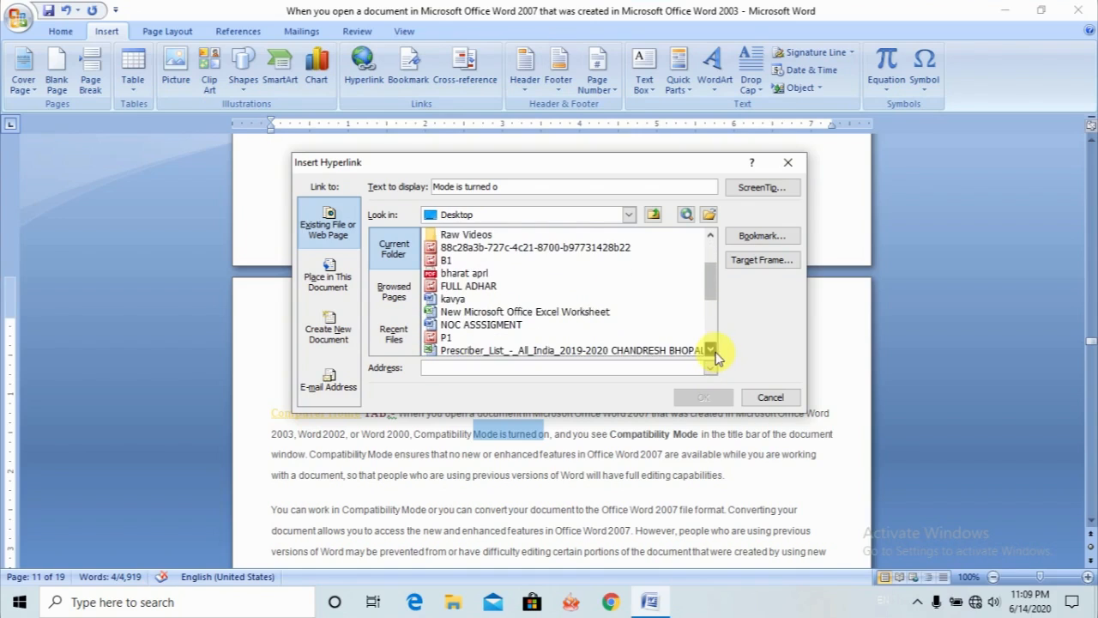
click(711, 349)
click(711, 349)
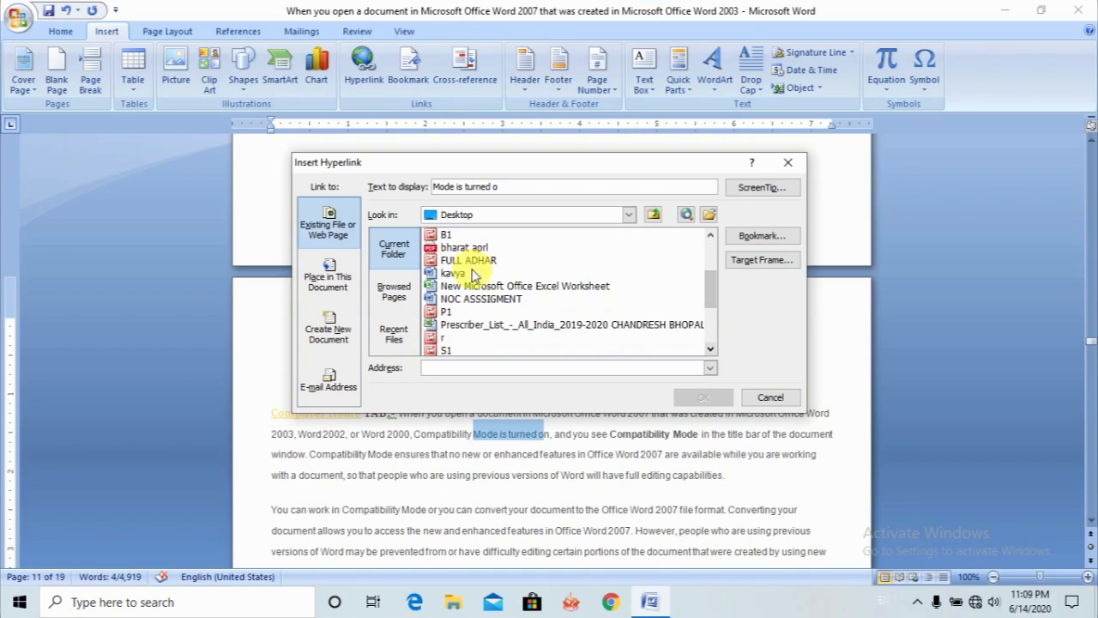
click(455, 312)
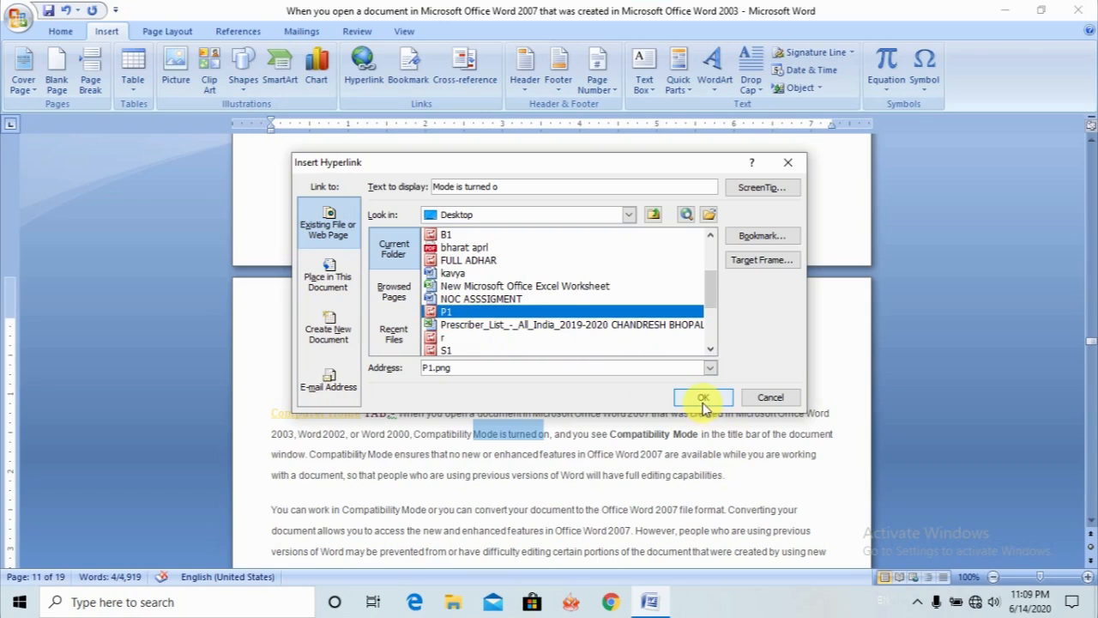
click(704, 400)
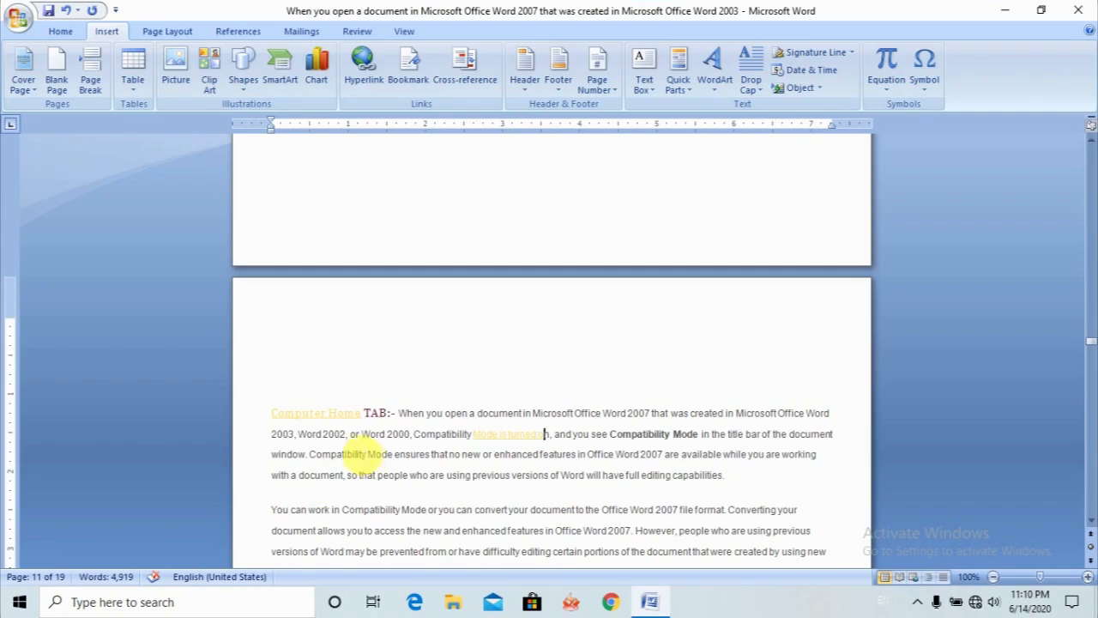
- Follow the "Computer Home" and "Mode is turned o" hyperlinks to view their linked pictures, closing each picture window
ctrl+click(351, 416)
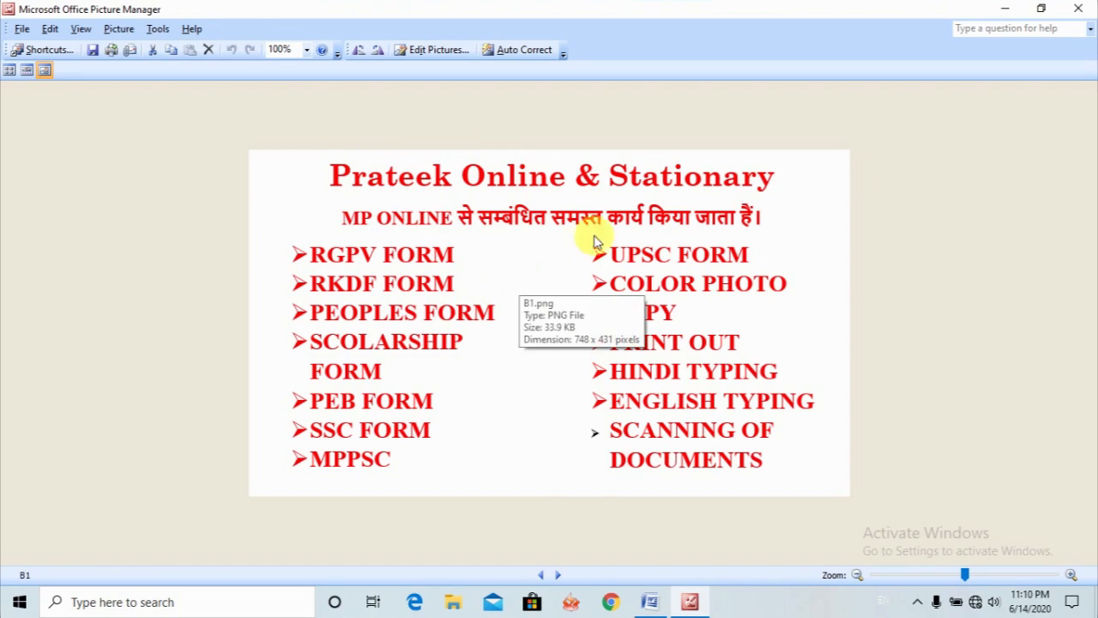
click(1079, 8)
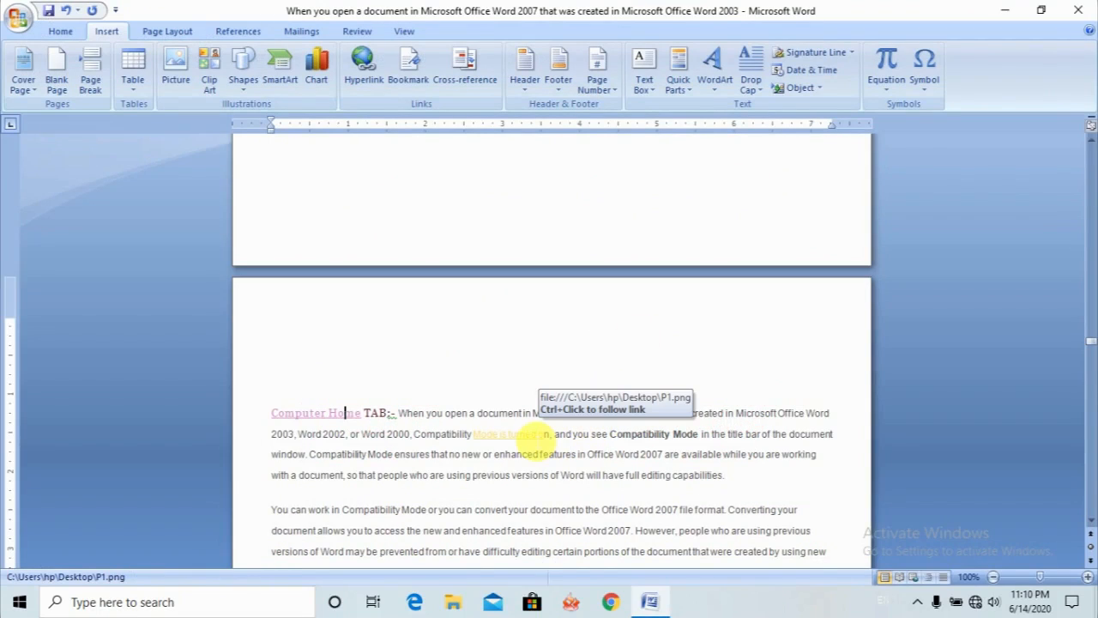
click(520, 437)
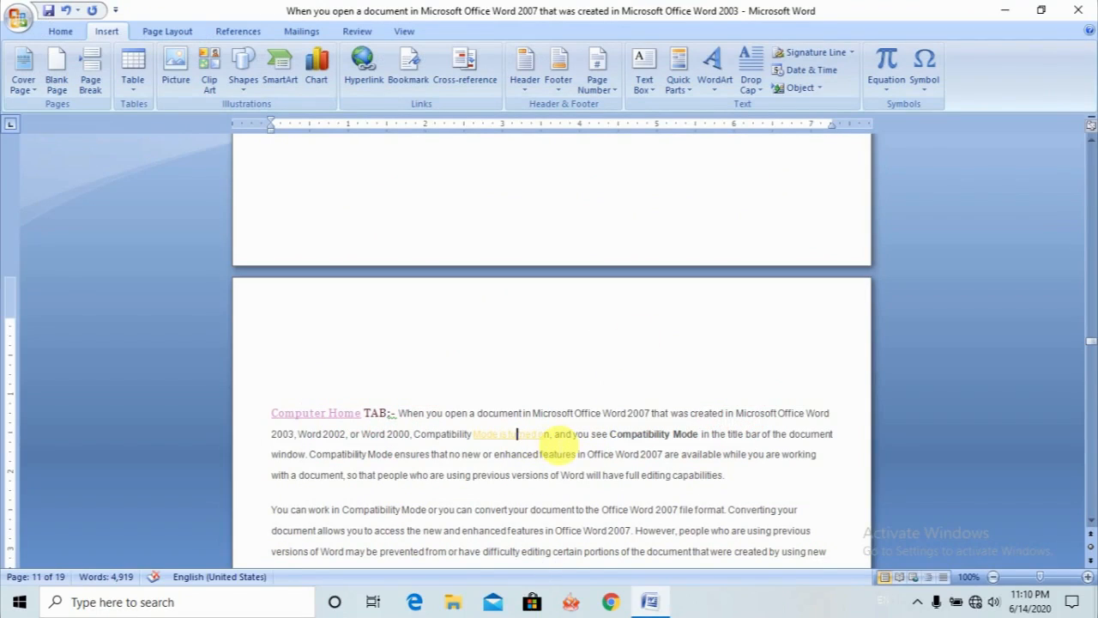
click(526, 437)
click(504, 436)
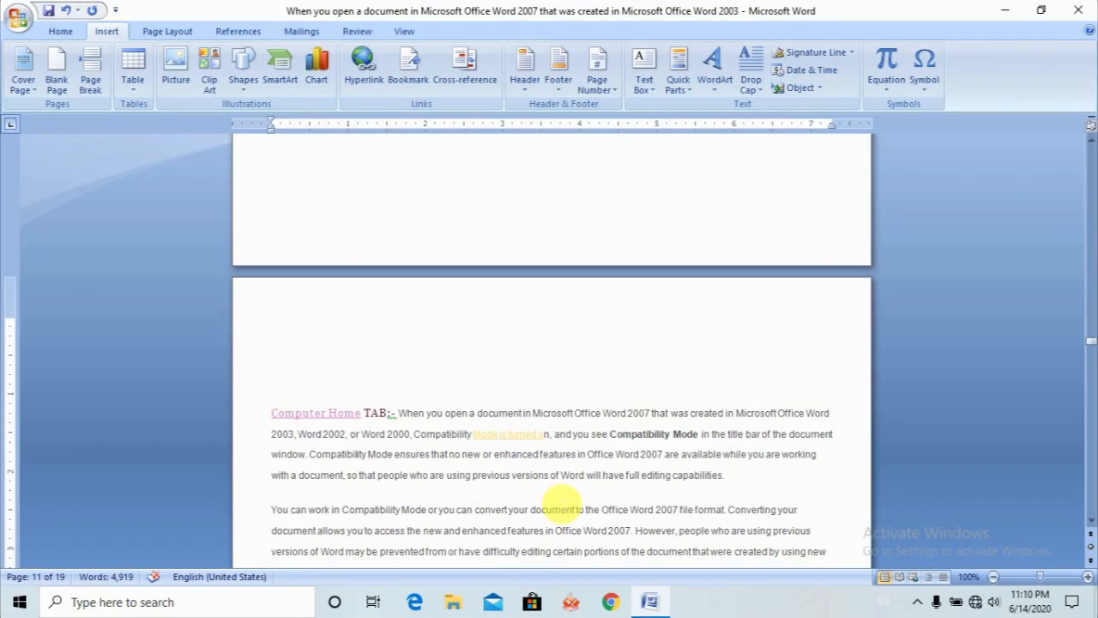
click(531, 436)
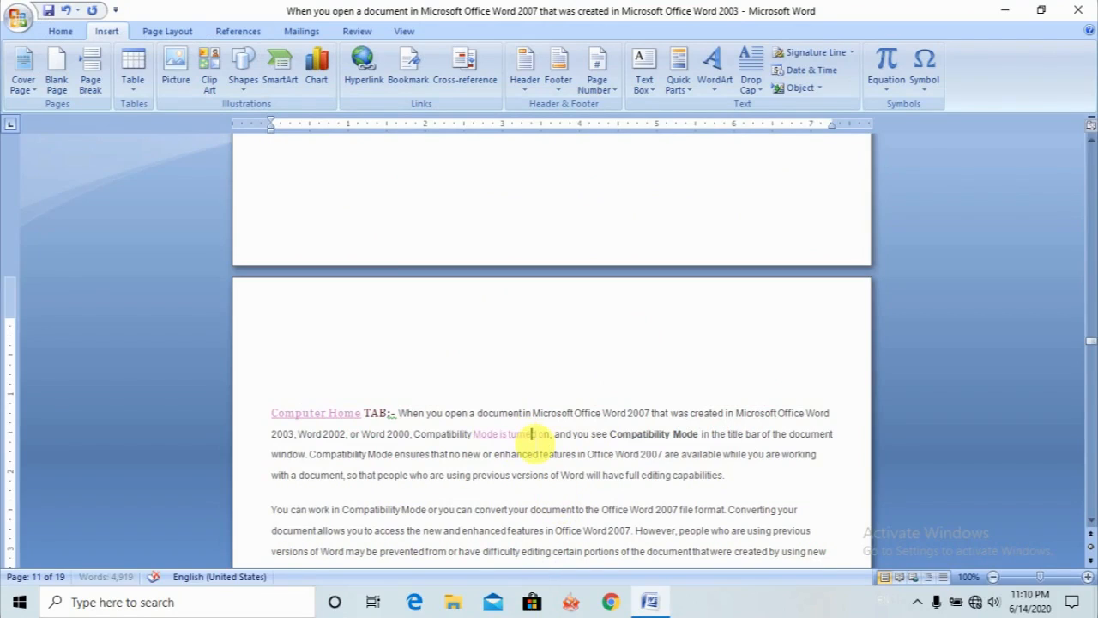
ctrl+click(531, 434)
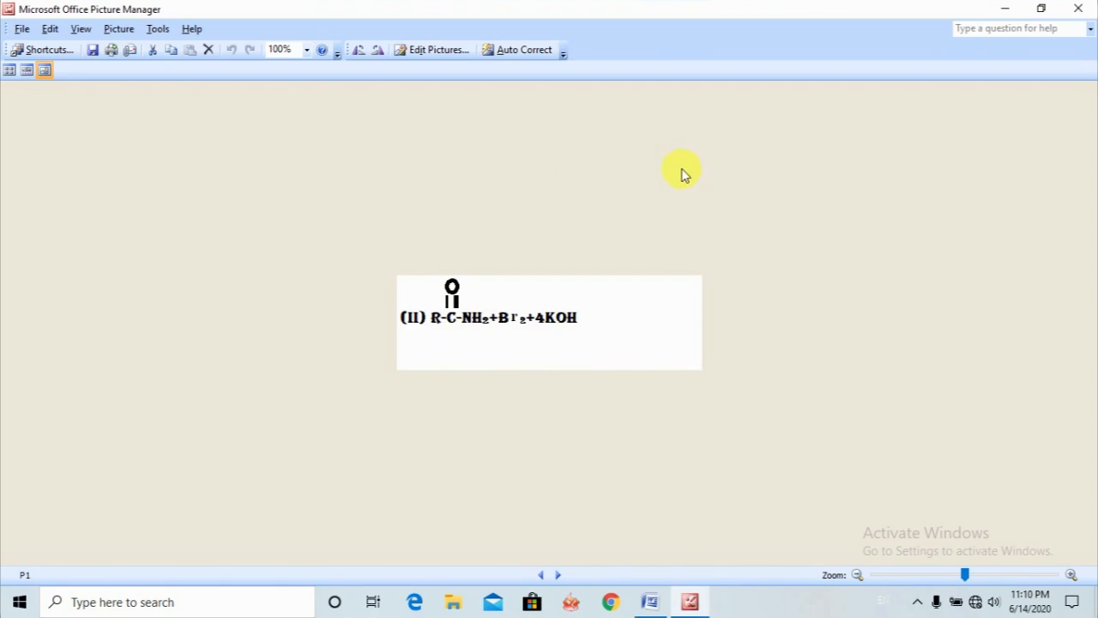
click(1078, 9)
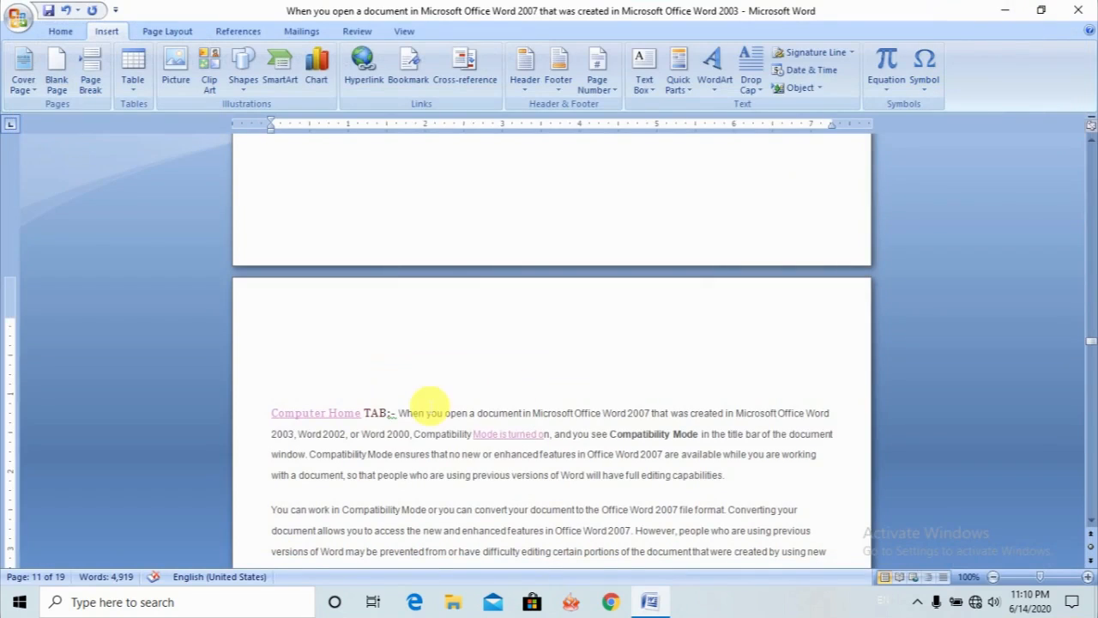
- Add an empty paragraph after the first paragraph, which ends in "full editing capabilities", and save the document
click(780, 489)
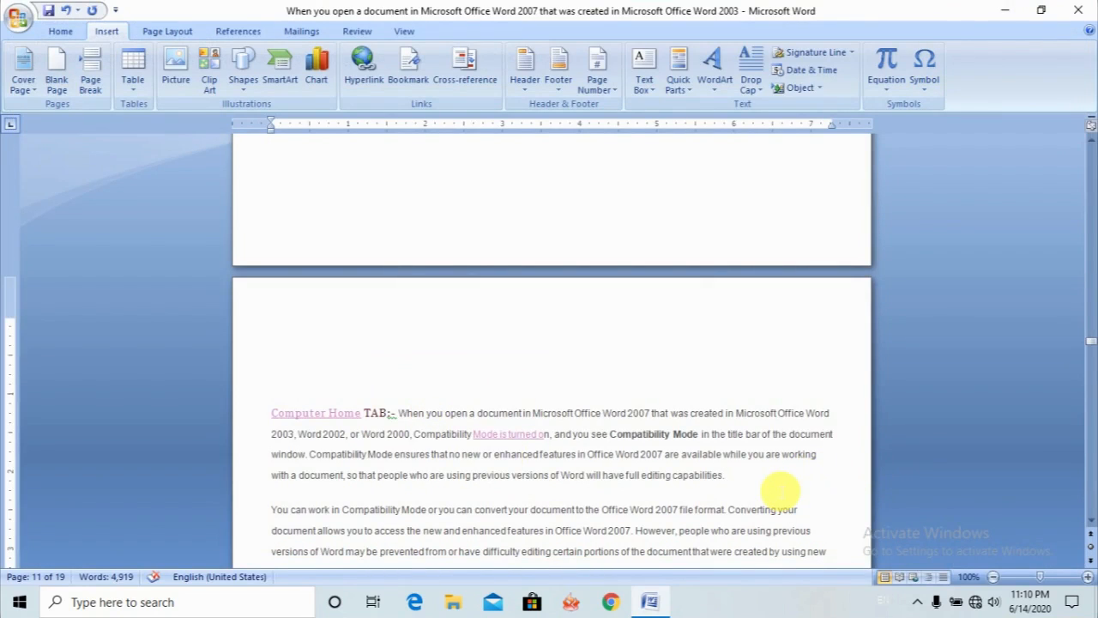
key(Return)
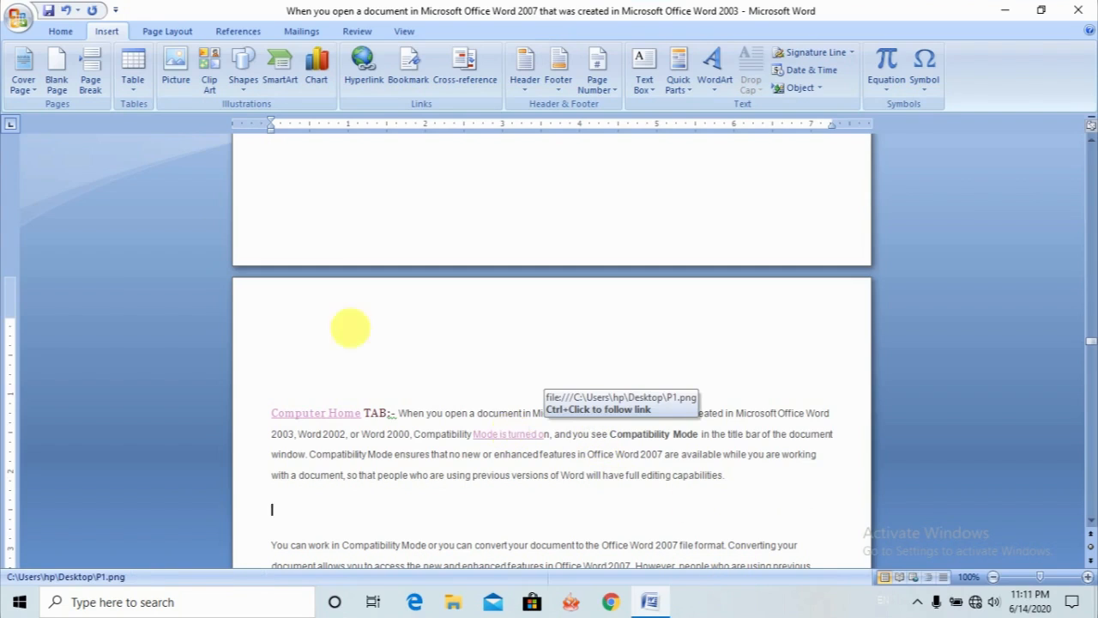
click(49, 11)
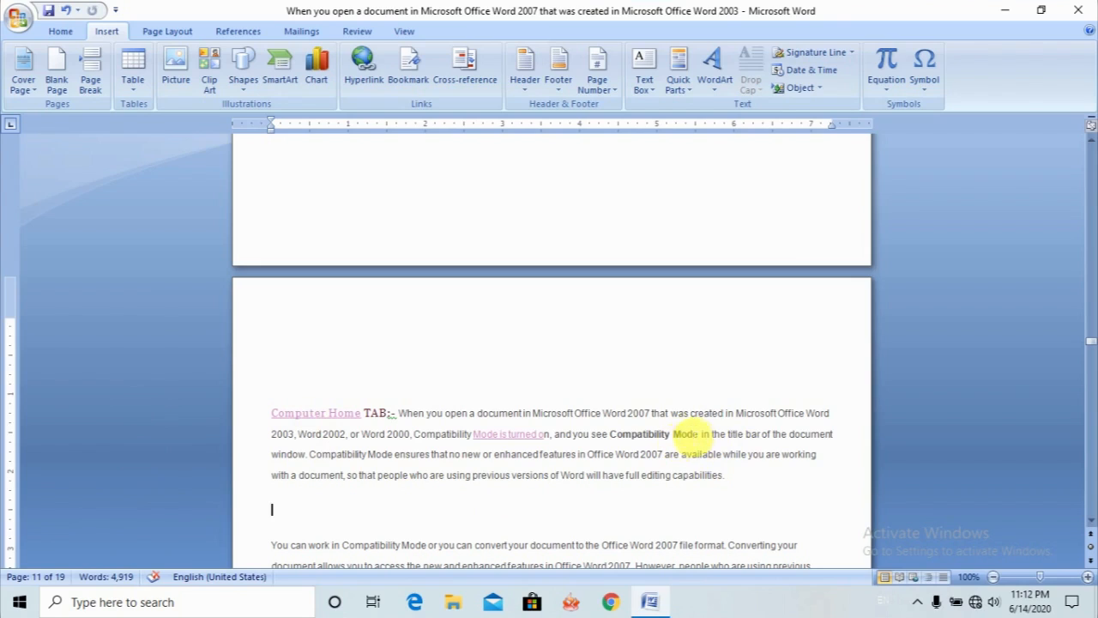
- Add a bookmark named "Completed" right after the bold words "Compatibility Mode" in the first paragraph of page 11
click(708, 439)
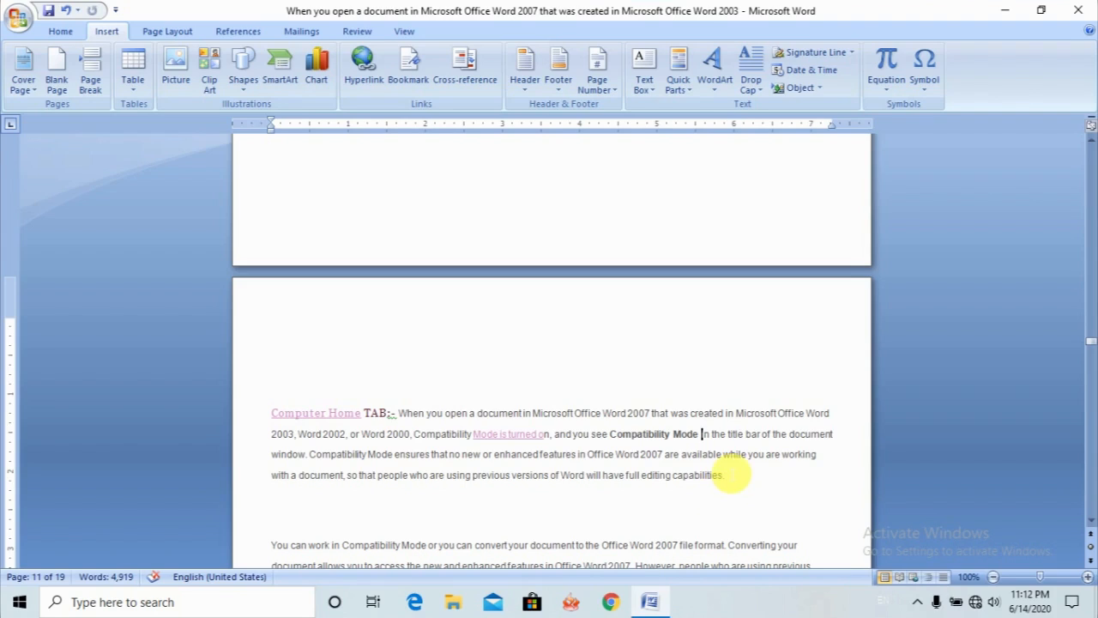
click(414, 68)
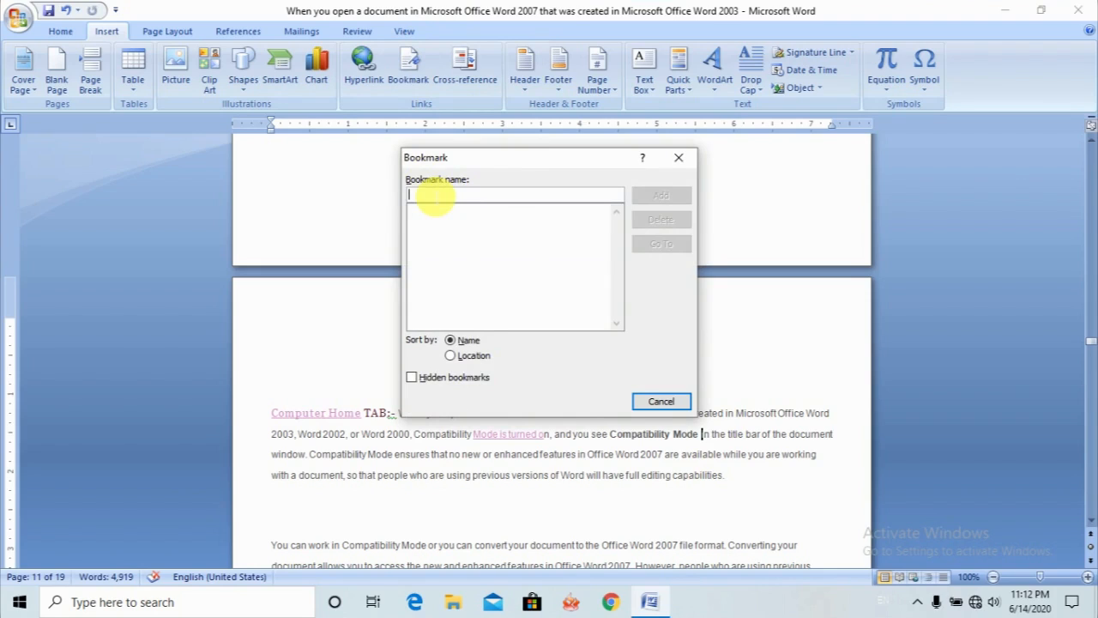
text(Cl\)
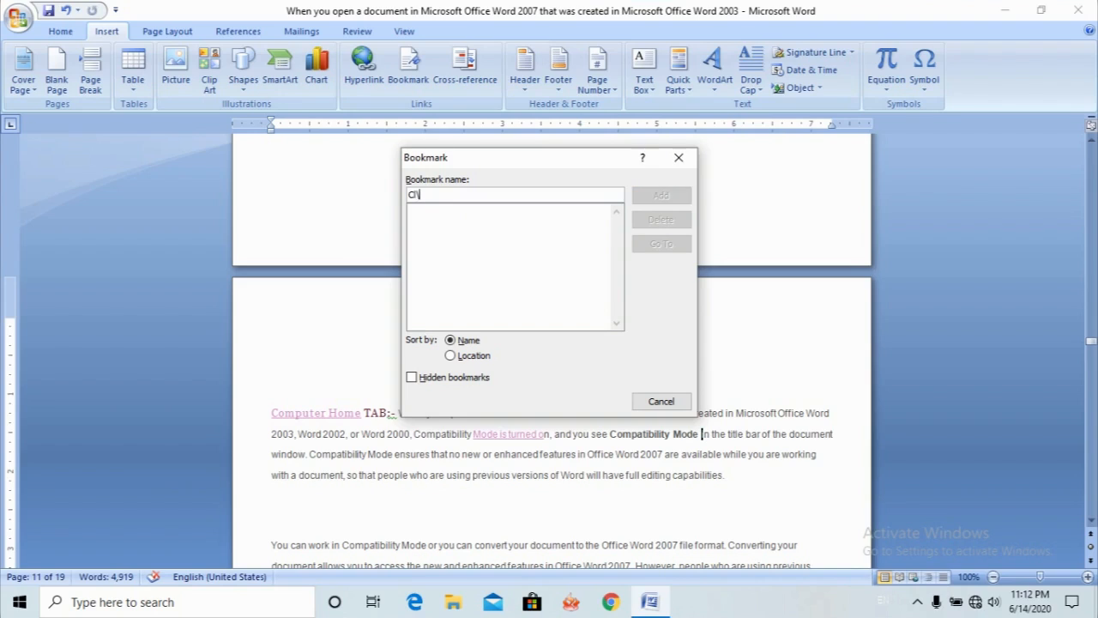
key(BackSpace)
key(BackSpace)
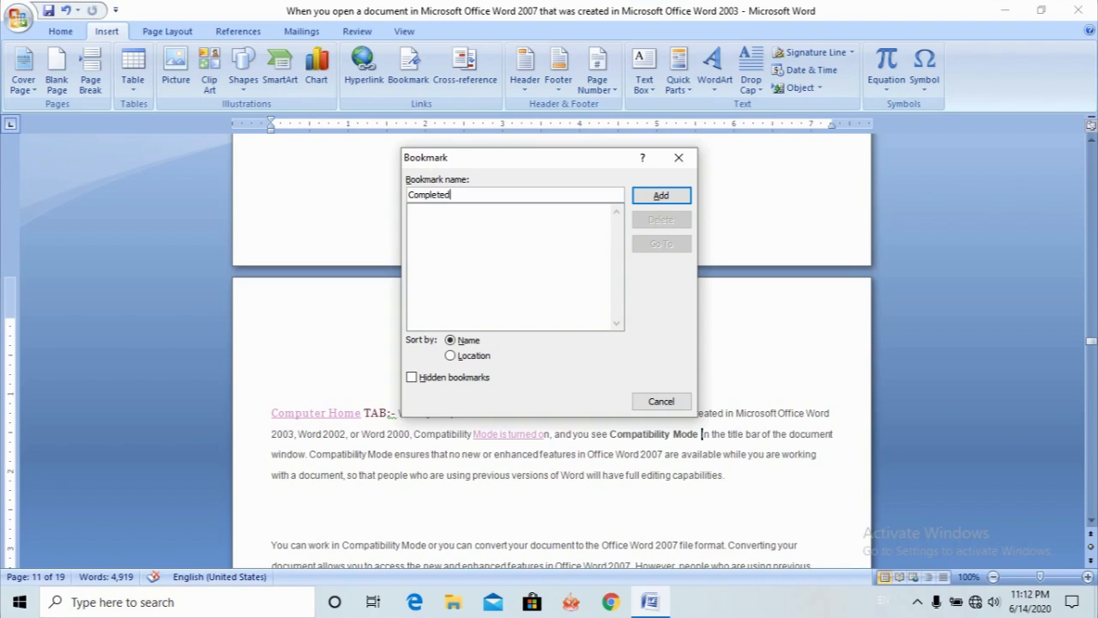
click(656, 199)
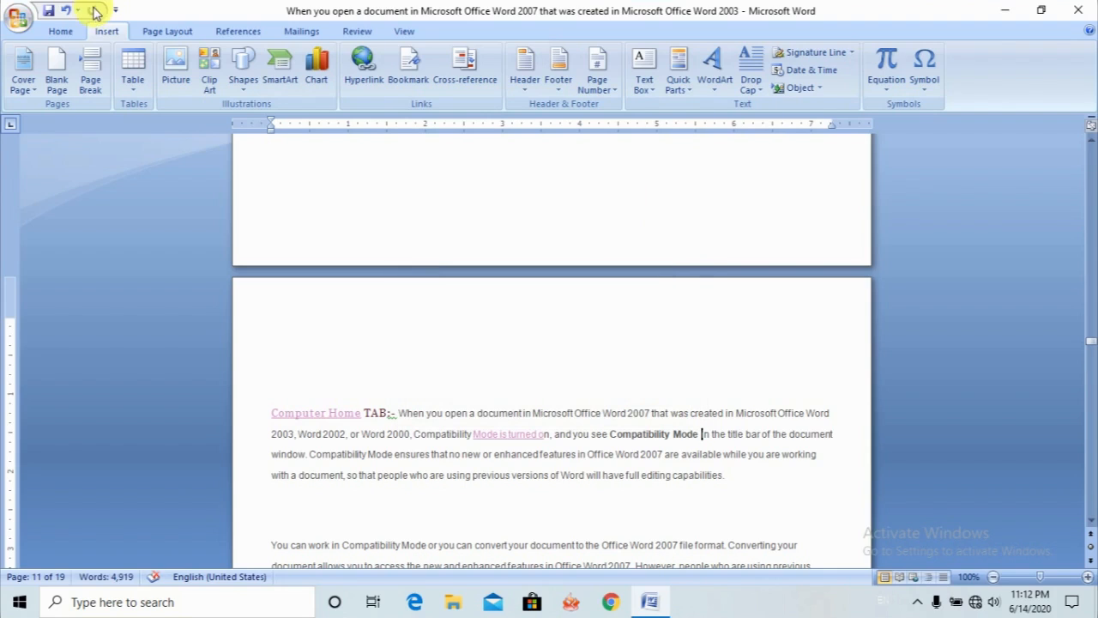
- Save the document and close it
click(49, 11)
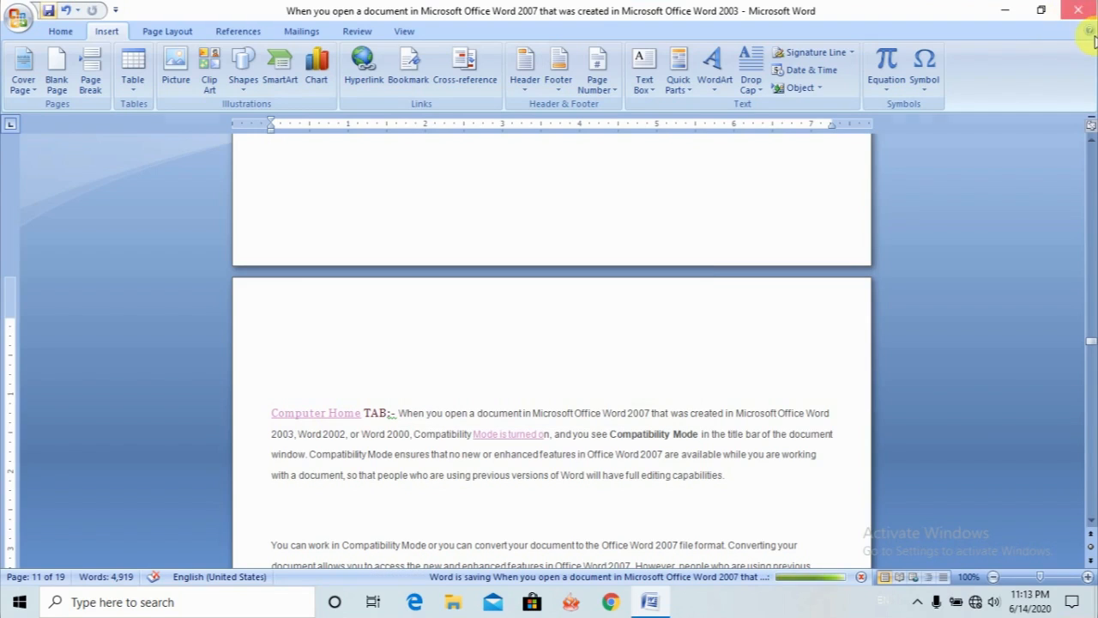
click(1083, 11)
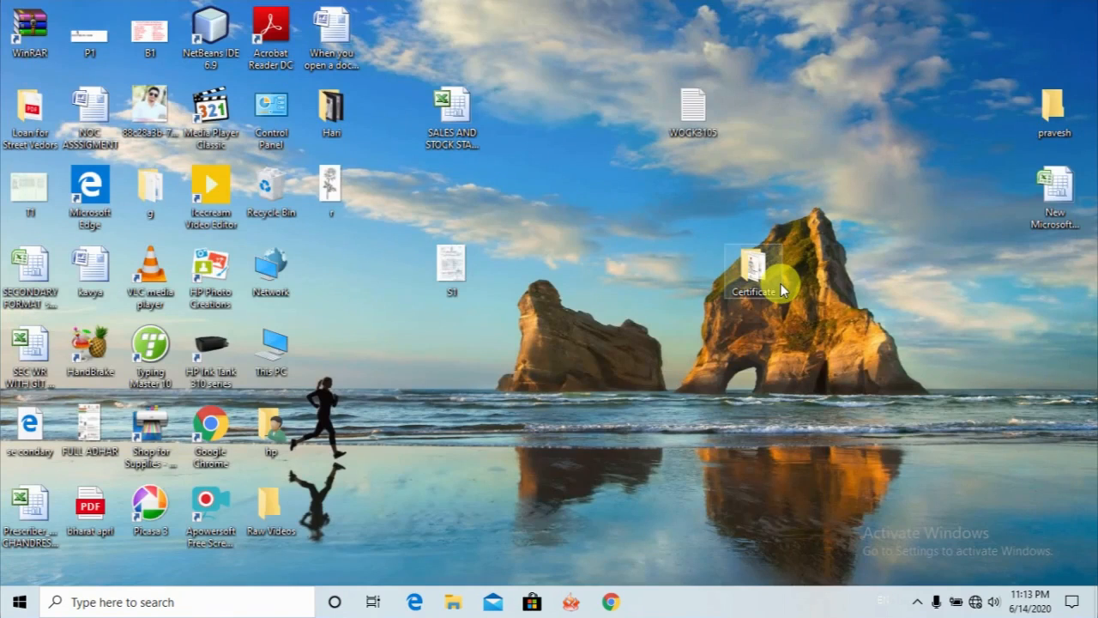
right_click(545, 258)
click(593, 306)
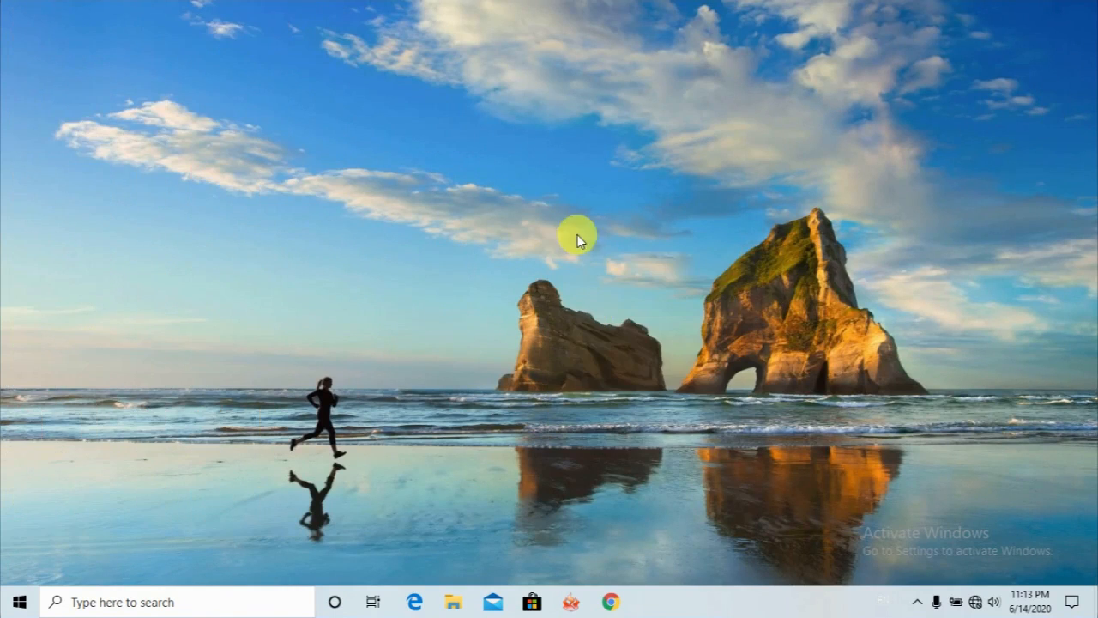
right_click(577, 237)
click(606, 286)
right_click(587, 235)
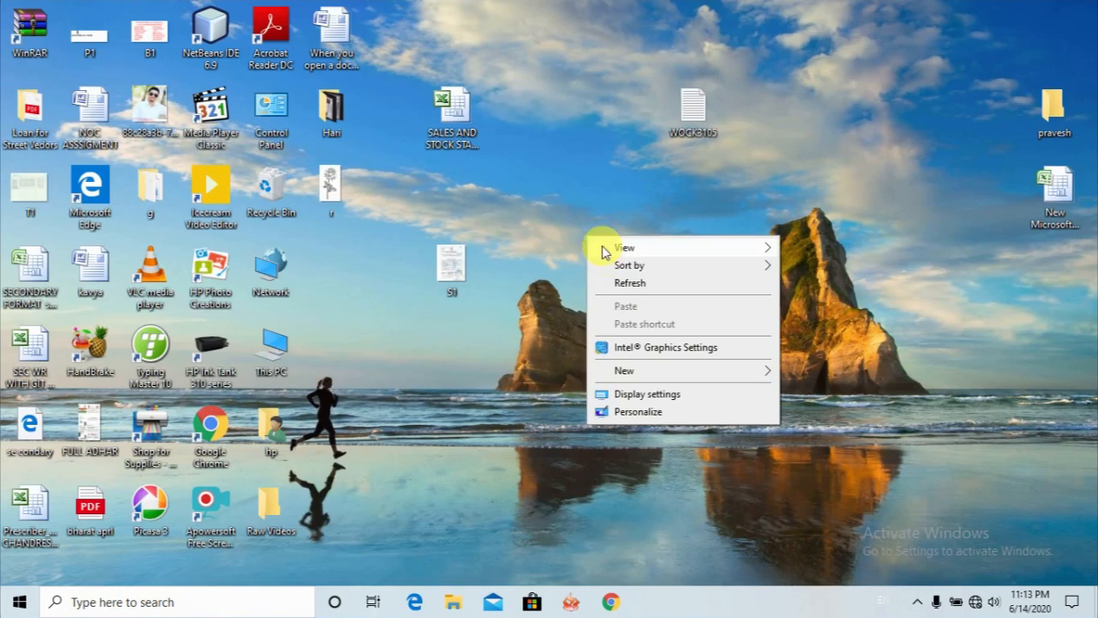
click(612, 283)
right_click(572, 197)
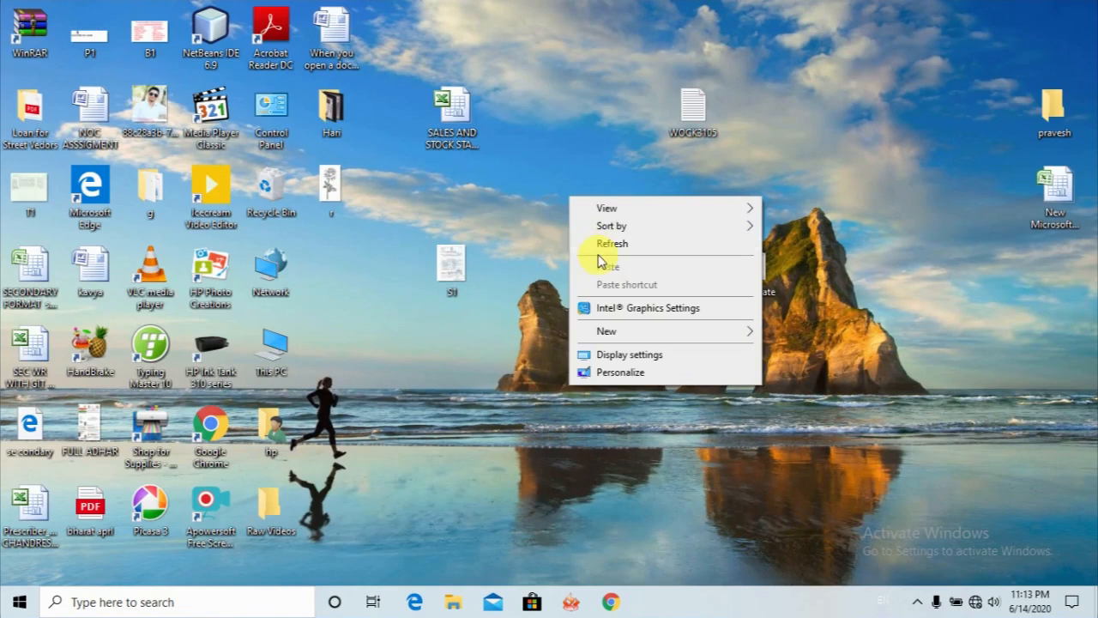
click(598, 243)
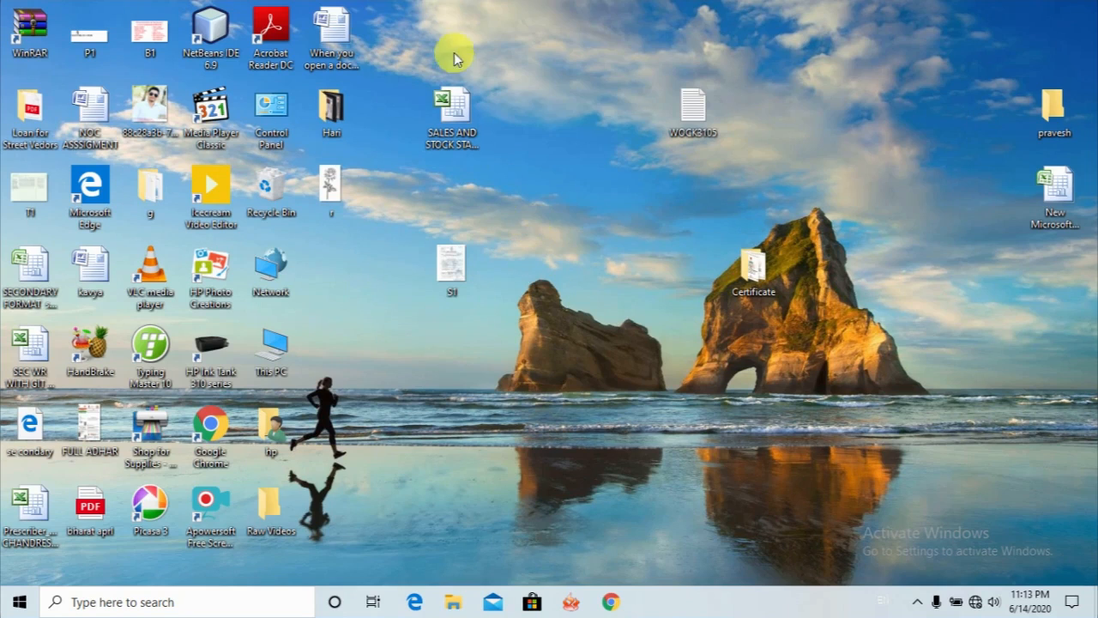
- Reopen the saved document from the desktop and go to its "Completed" bookmark
double_click(333, 25)
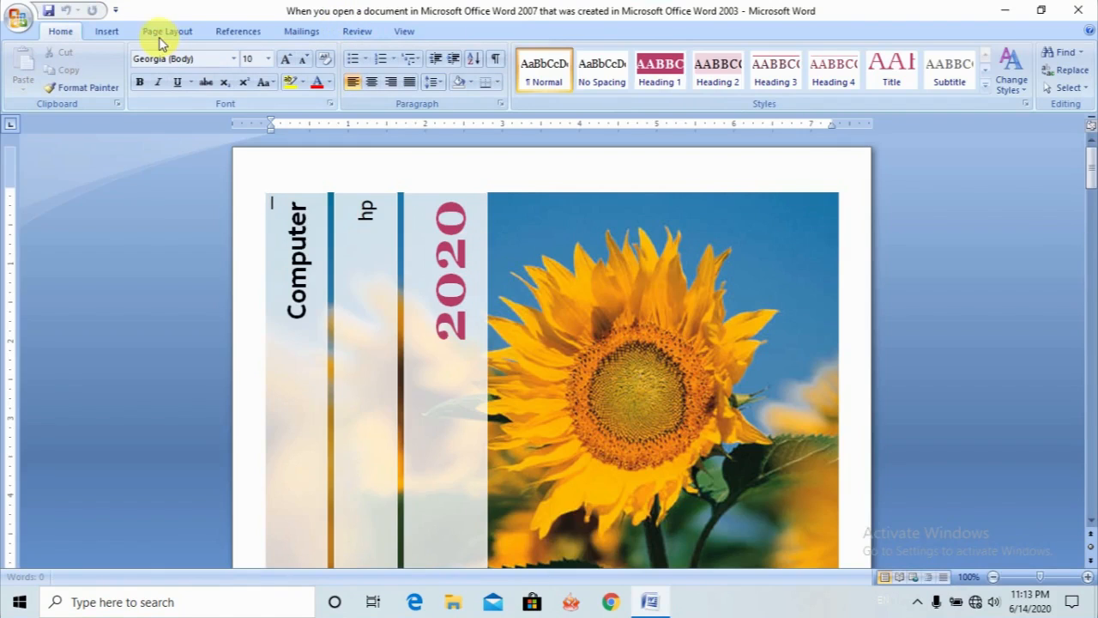
click(109, 35)
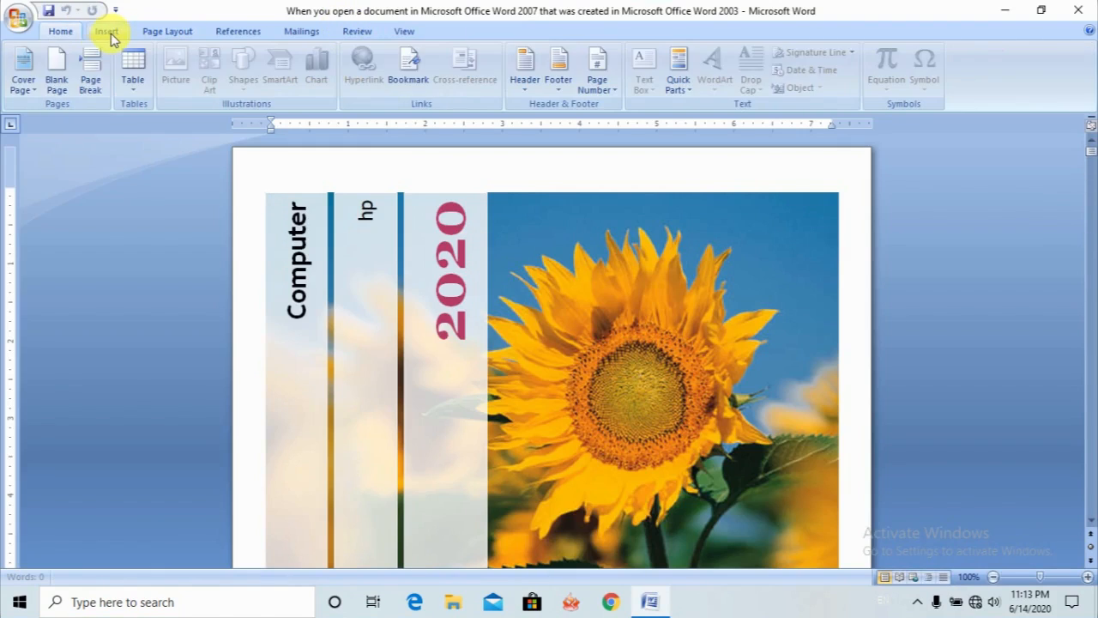
click(410, 69)
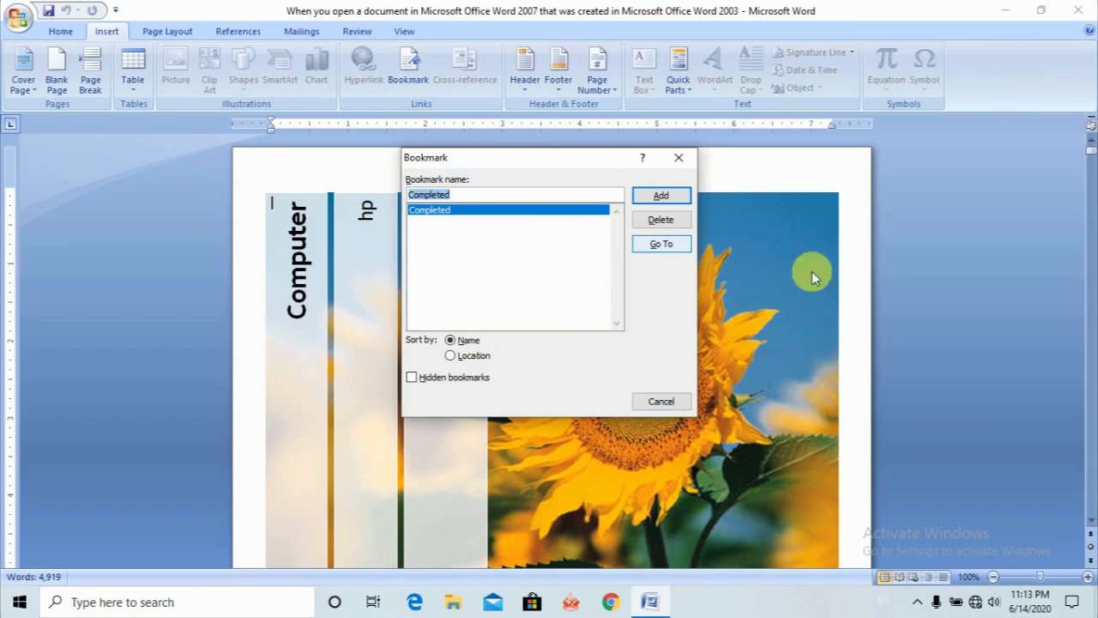
click(645, 246)
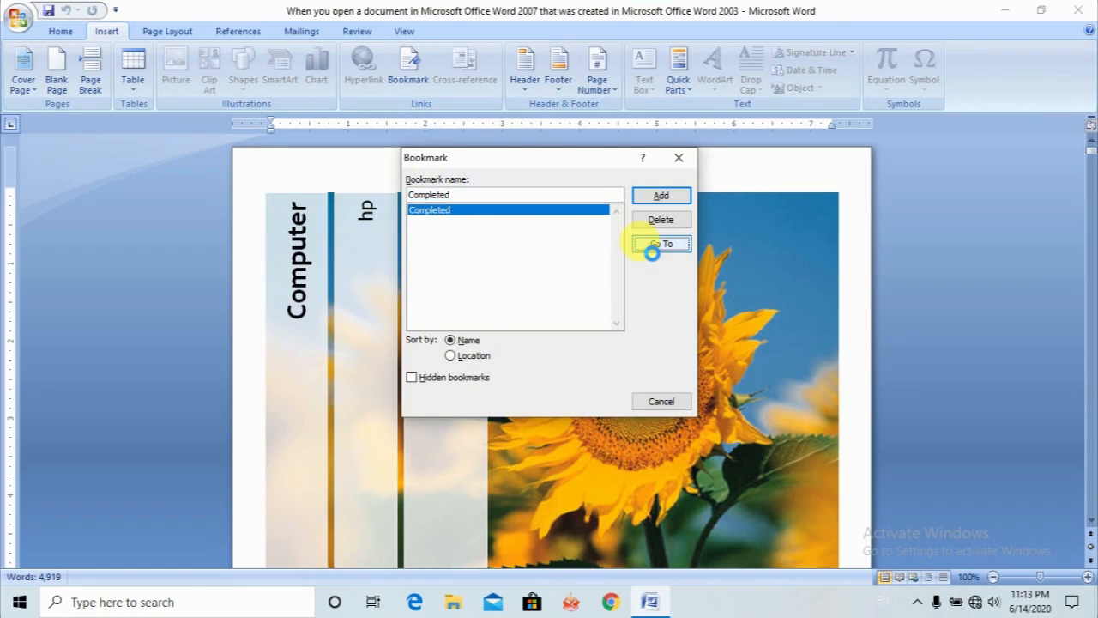
click(679, 157)
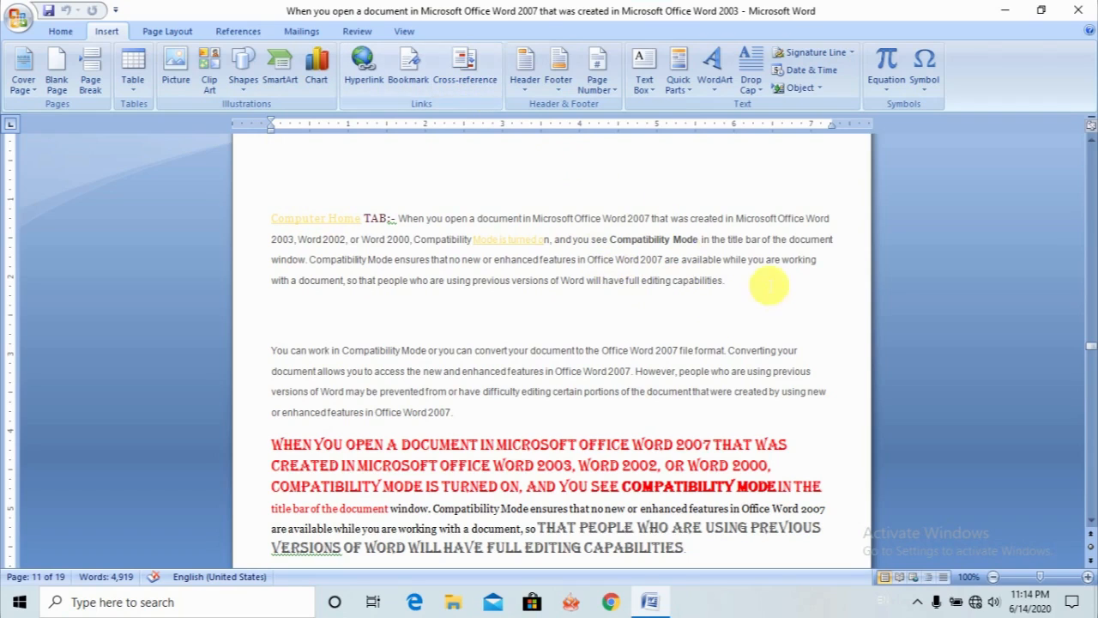
- Add another empty paragraph below the paragraph ending in "full editing capabilities" and view the Cross-reference options without inserting one
click(773, 290)
key(Return)
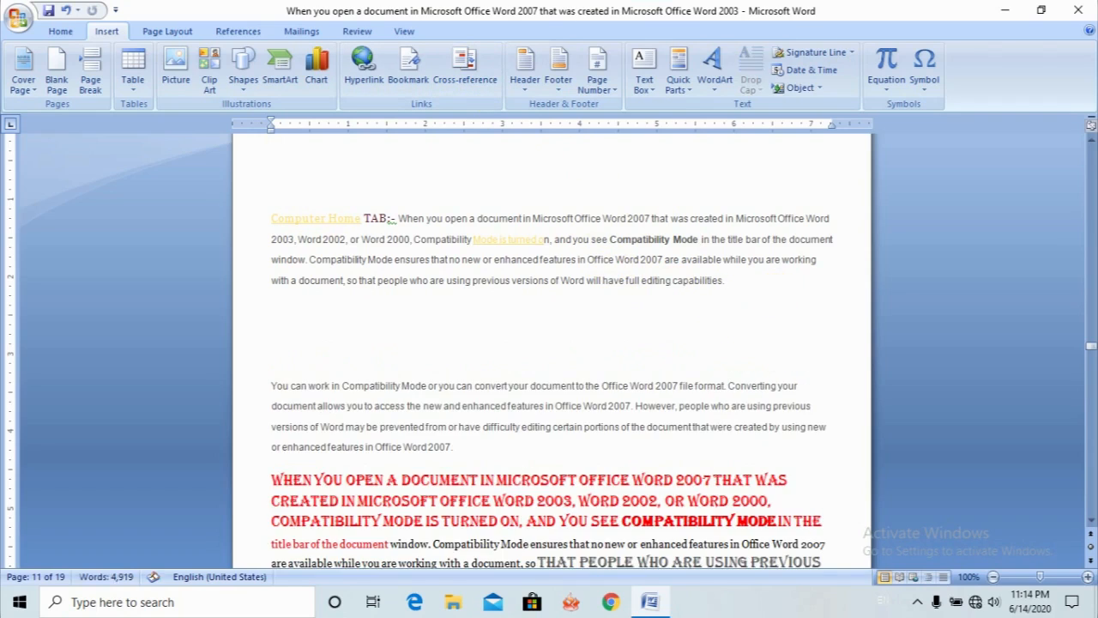
click(467, 82)
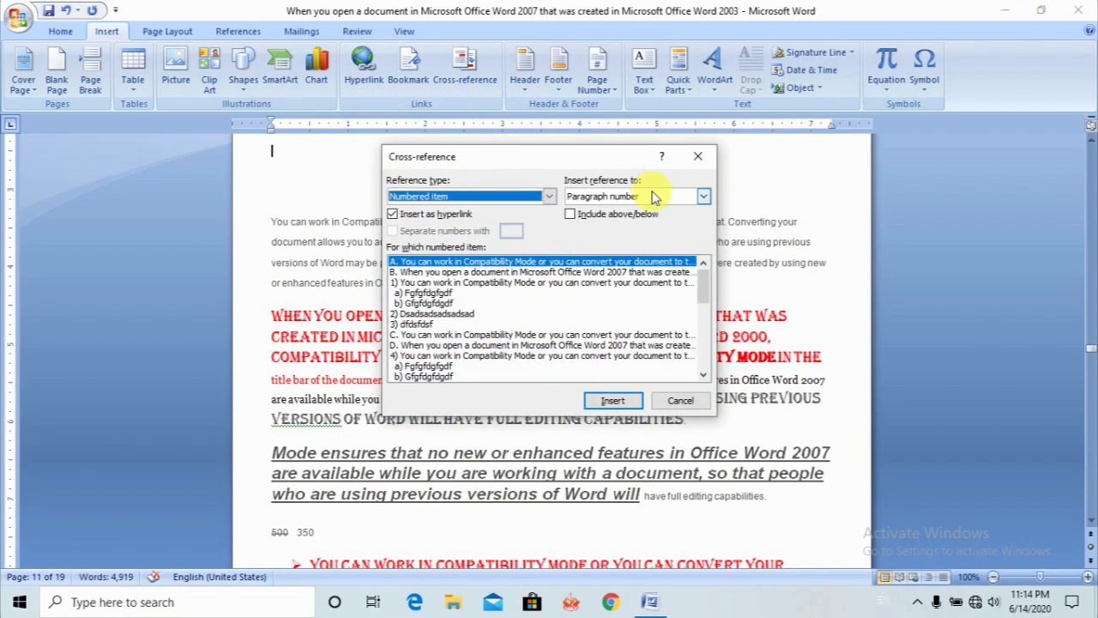
click(699, 157)
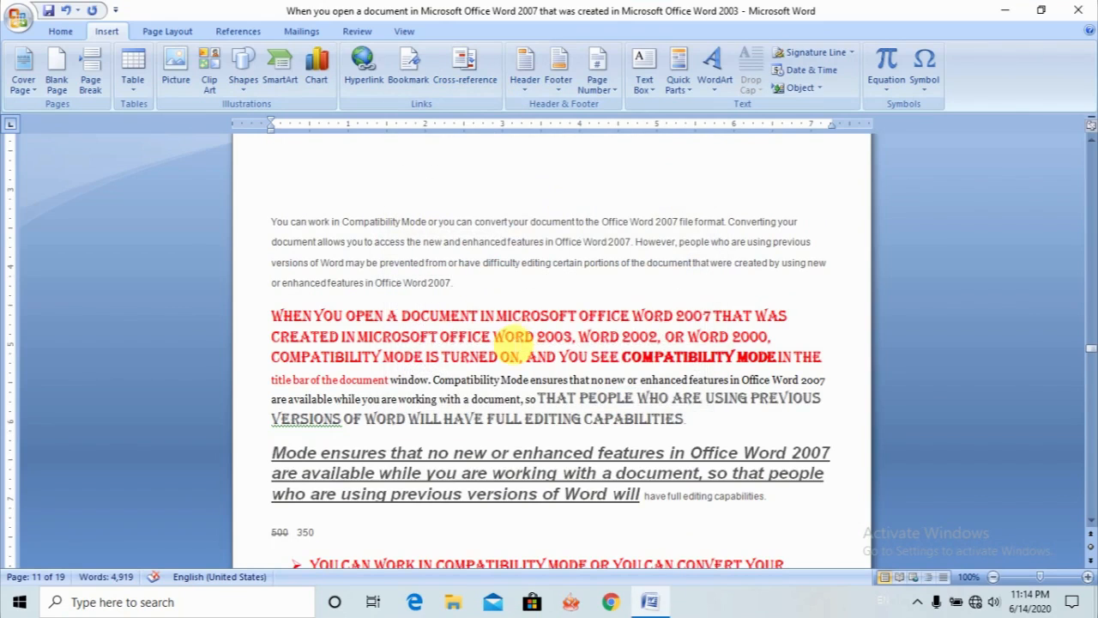
- Insert the caption "Table 1" above the table under "Enrollment in local colleges, 2005"
drag(1090, 348, 1091, 289)
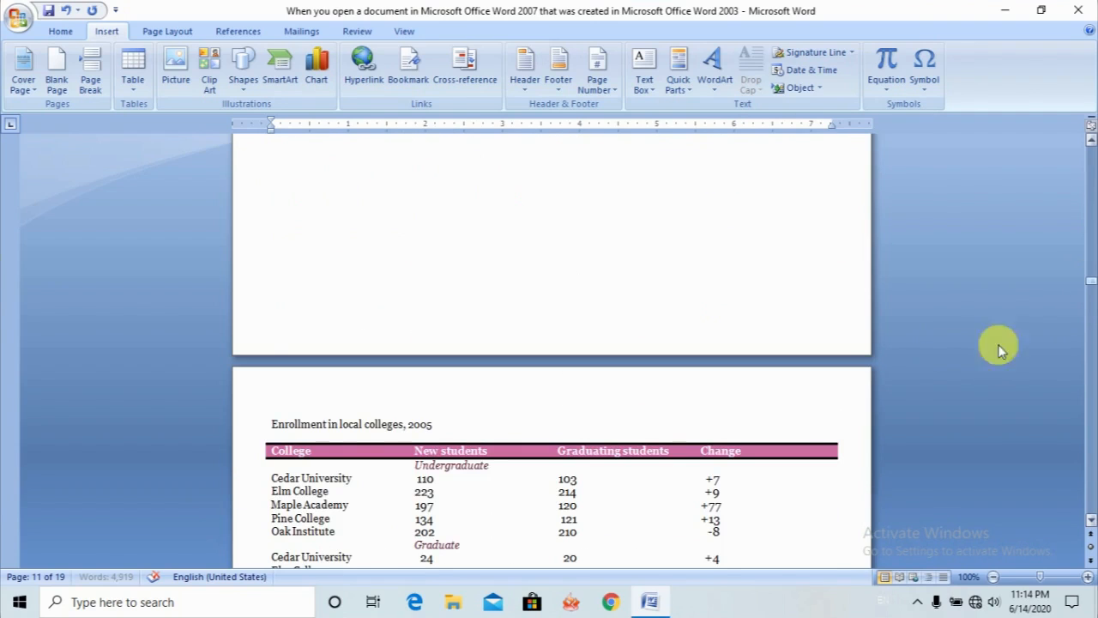
mouse_move(324, 490)
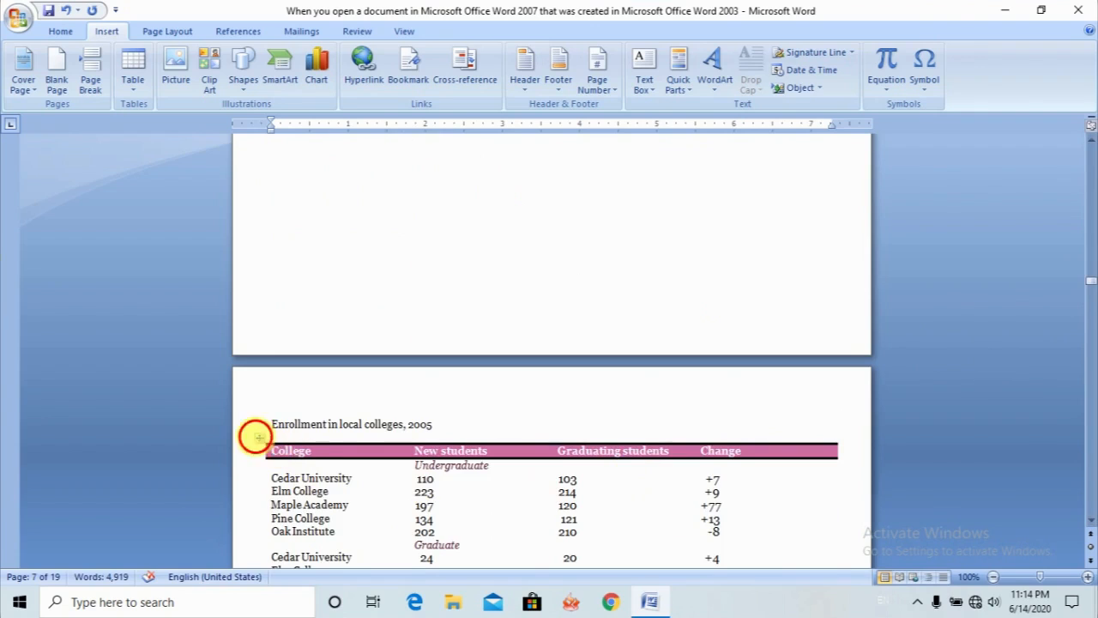
click(259, 439)
right_click(262, 445)
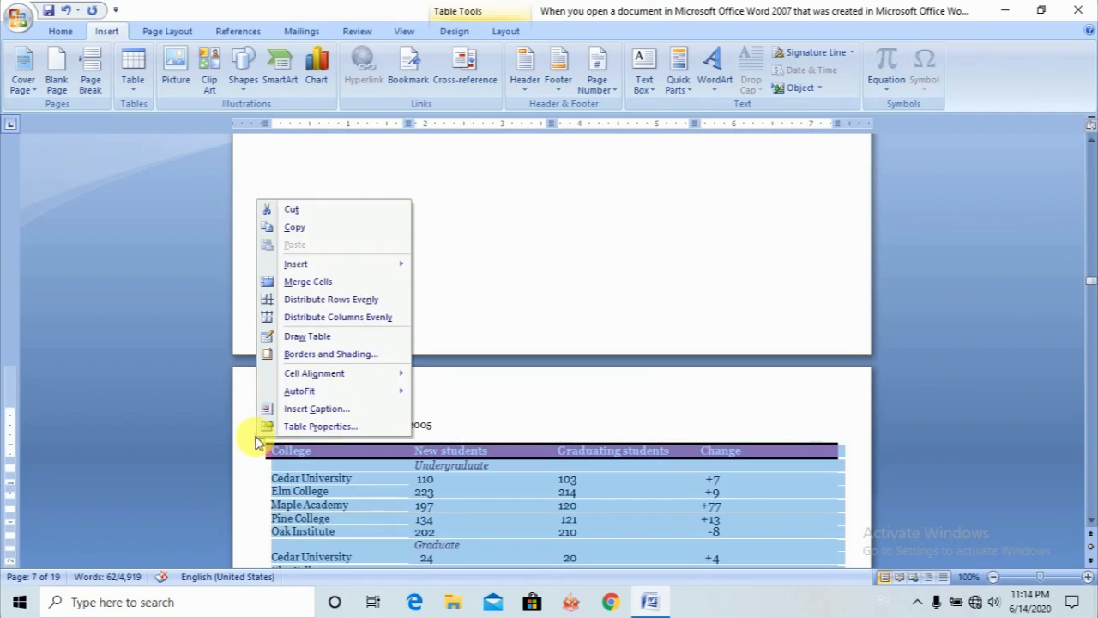
click(306, 410)
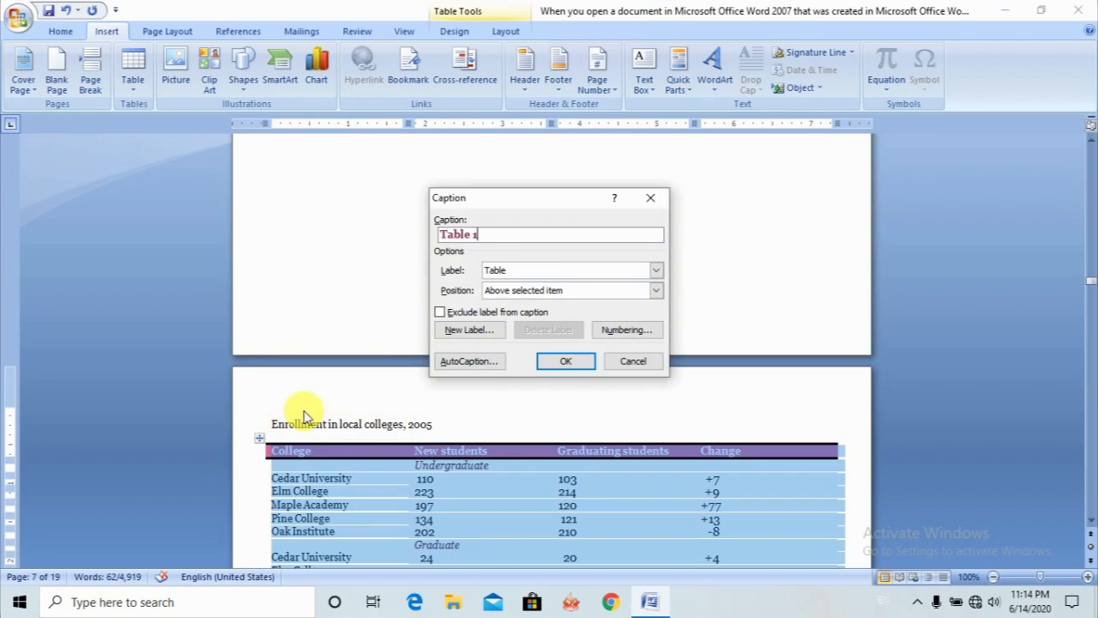
click(579, 365)
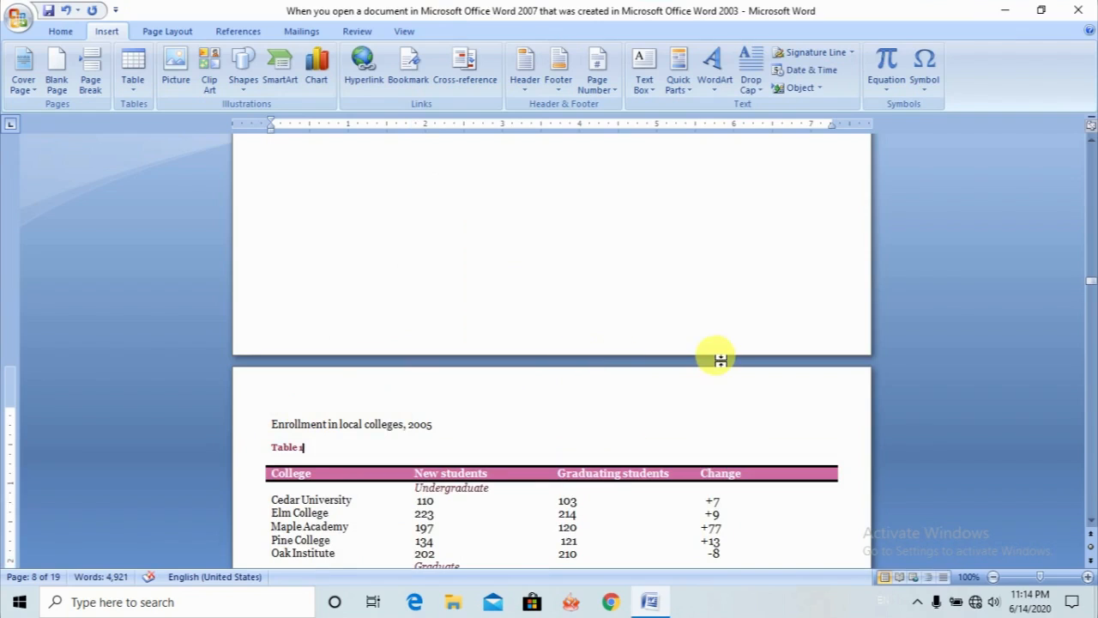
- Insert the caption "Table 1" above the MAY calendar table
click(1091, 142)
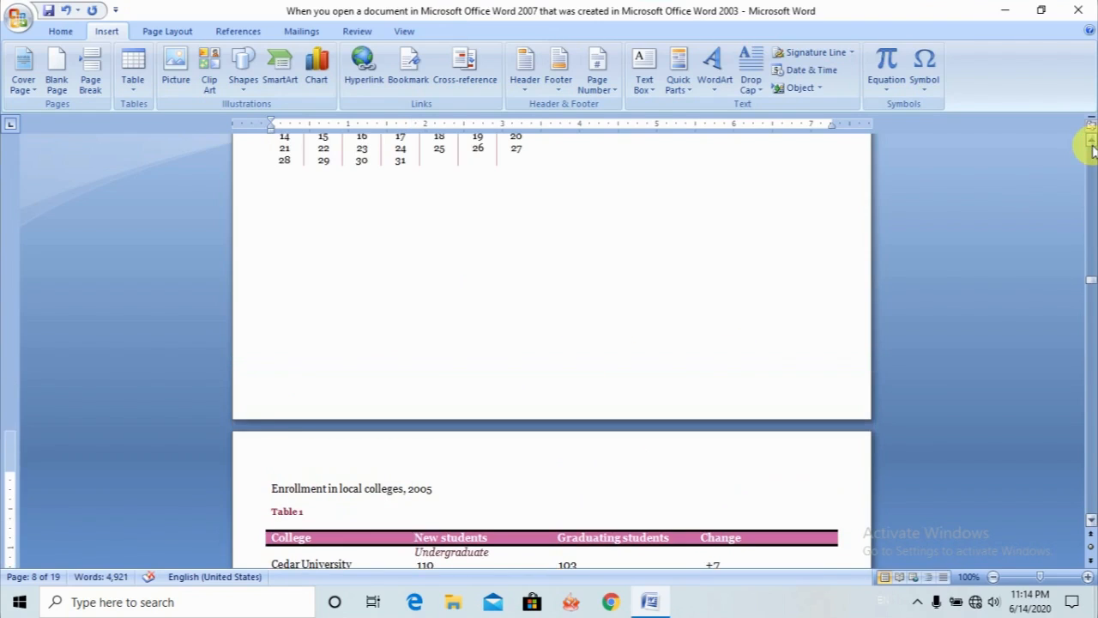
click(1090, 142)
click(1091, 142)
click(1090, 141)
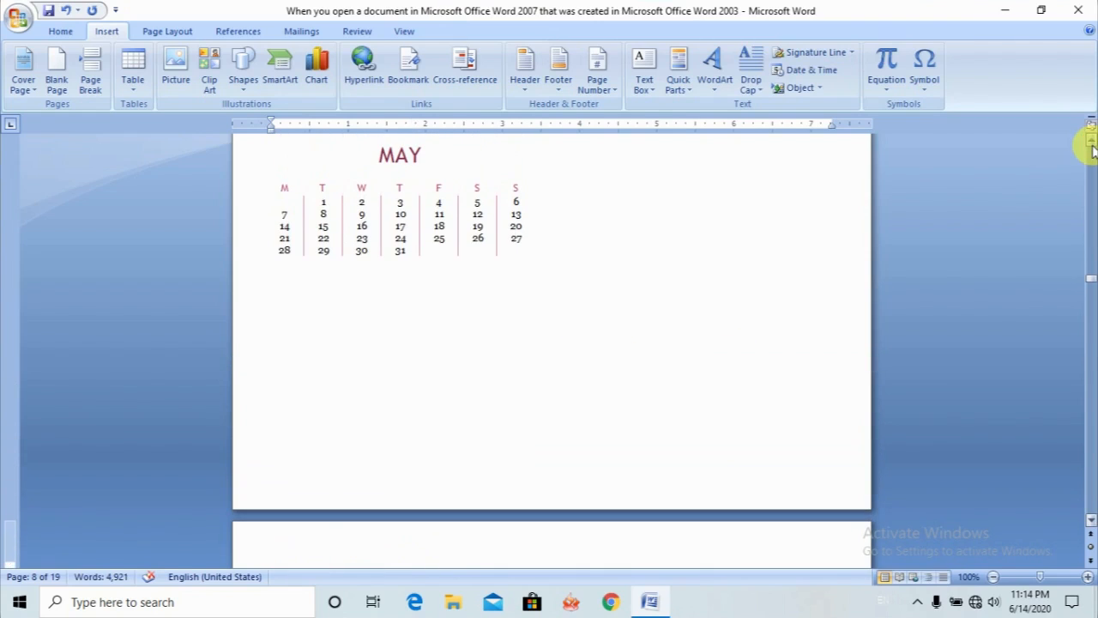
click(260, 139)
right_click(261, 142)
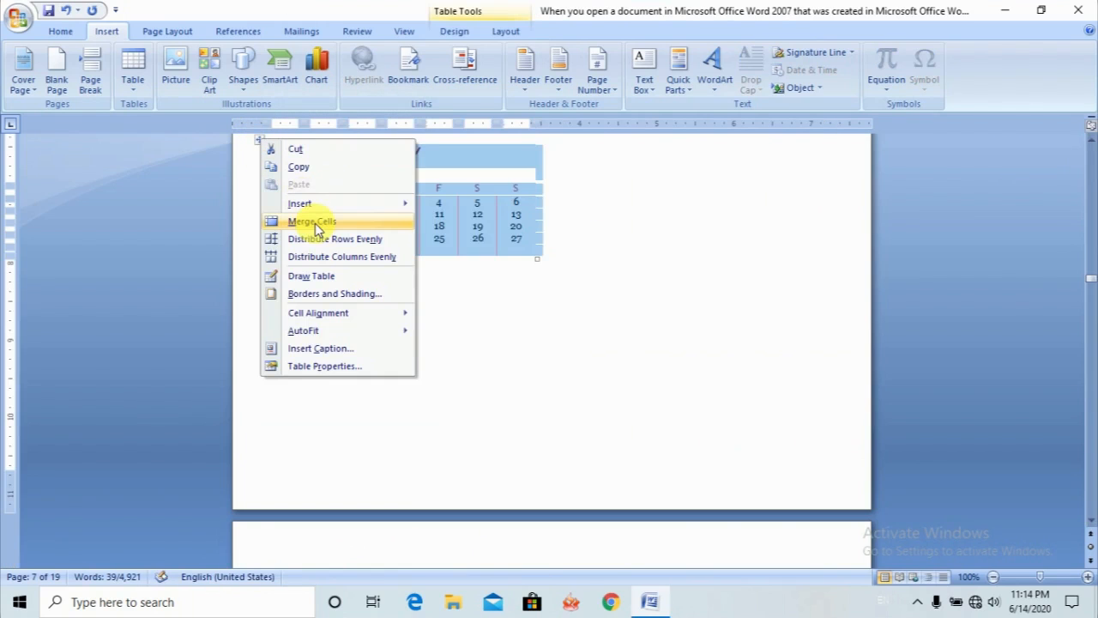
click(320, 349)
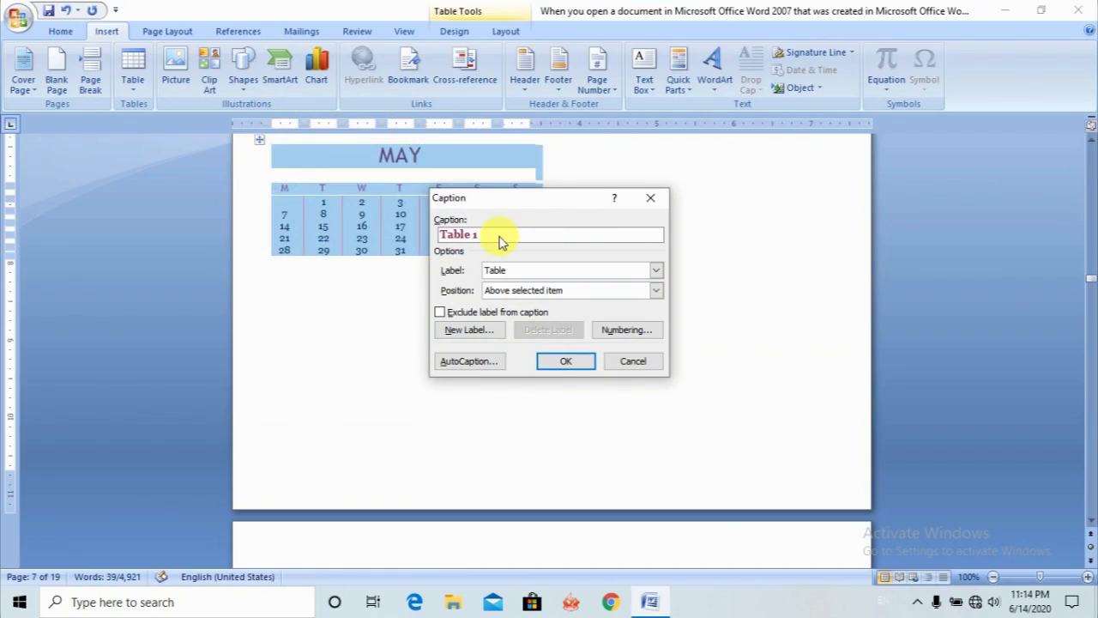
click(566, 361)
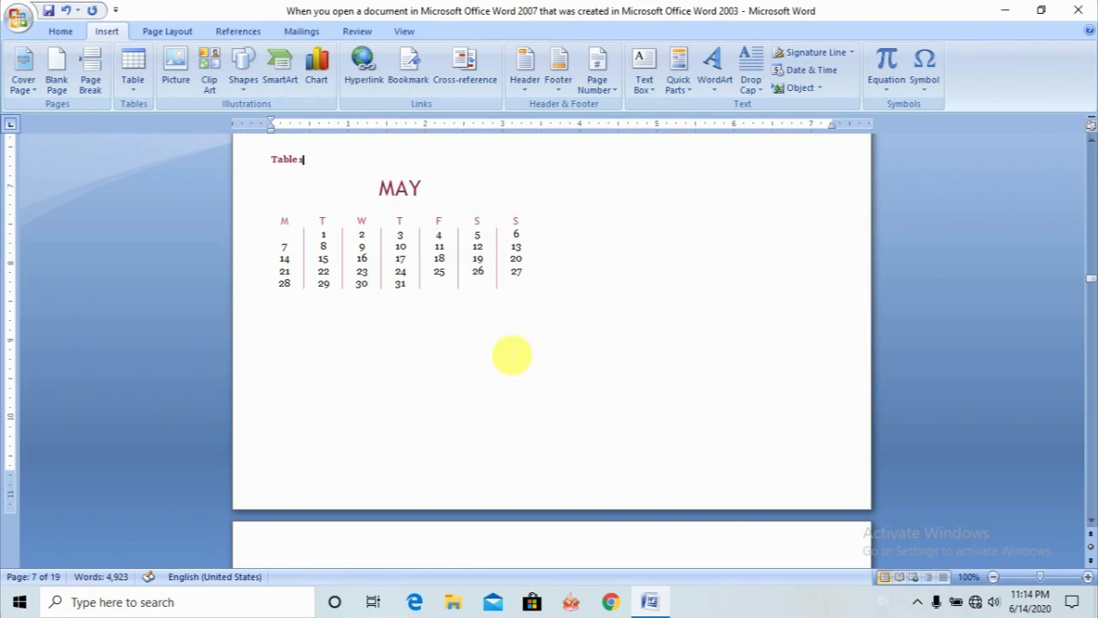
- Review the captions of the MAY calendar and the enrollment table, and go to the document's last page
click(1092, 525)
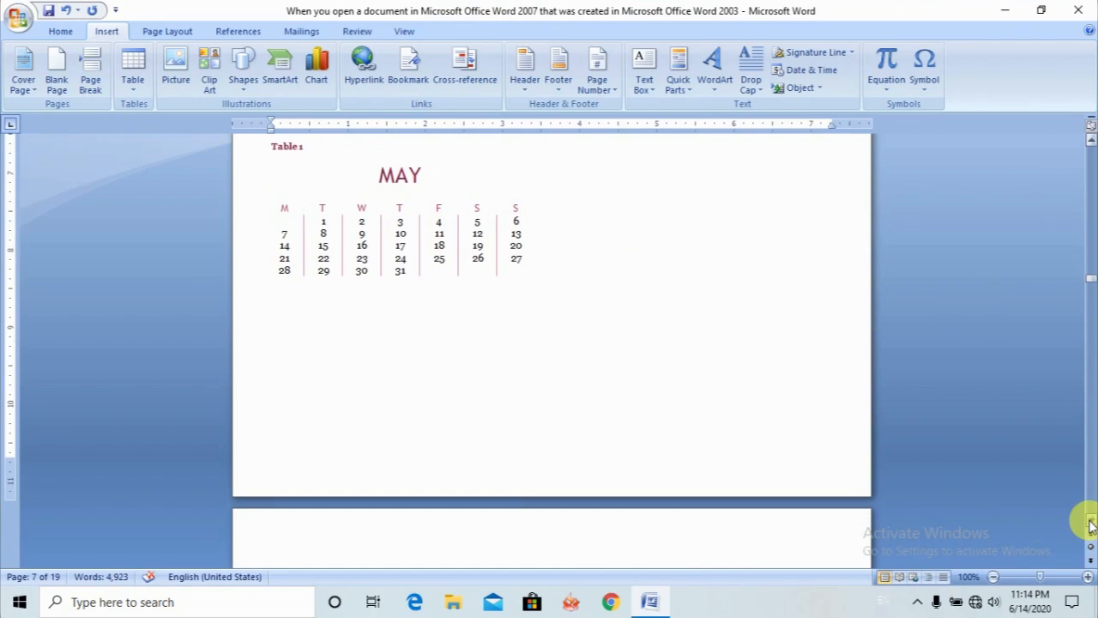
scroll(1091, 525, down, 4)
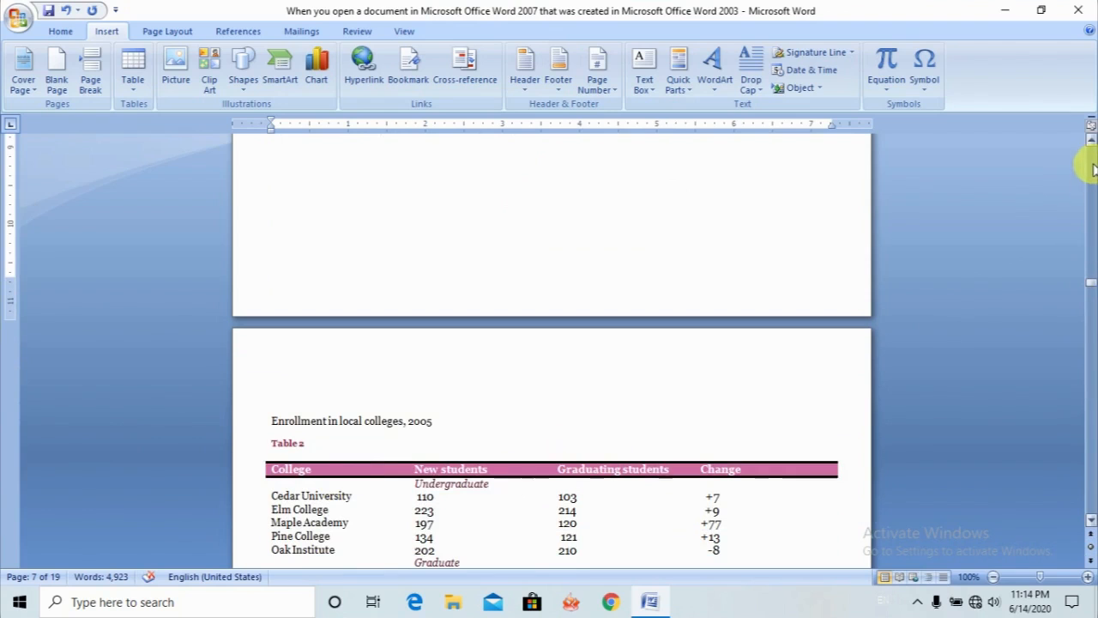
scroll(1091, 146, up, 5)
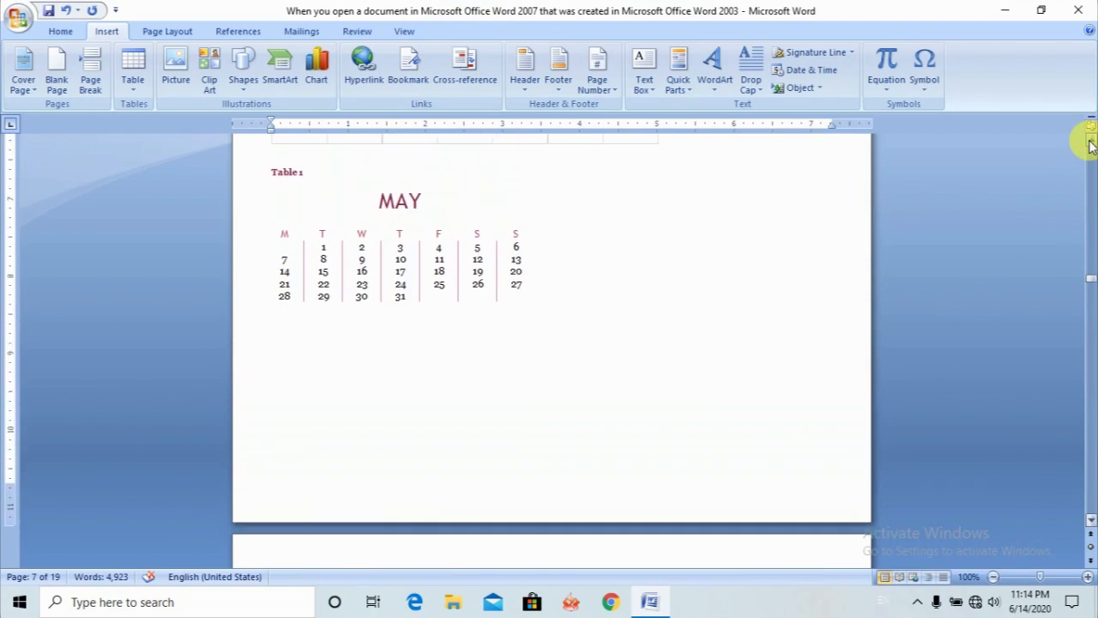
scroll(1090, 144, up, 5)
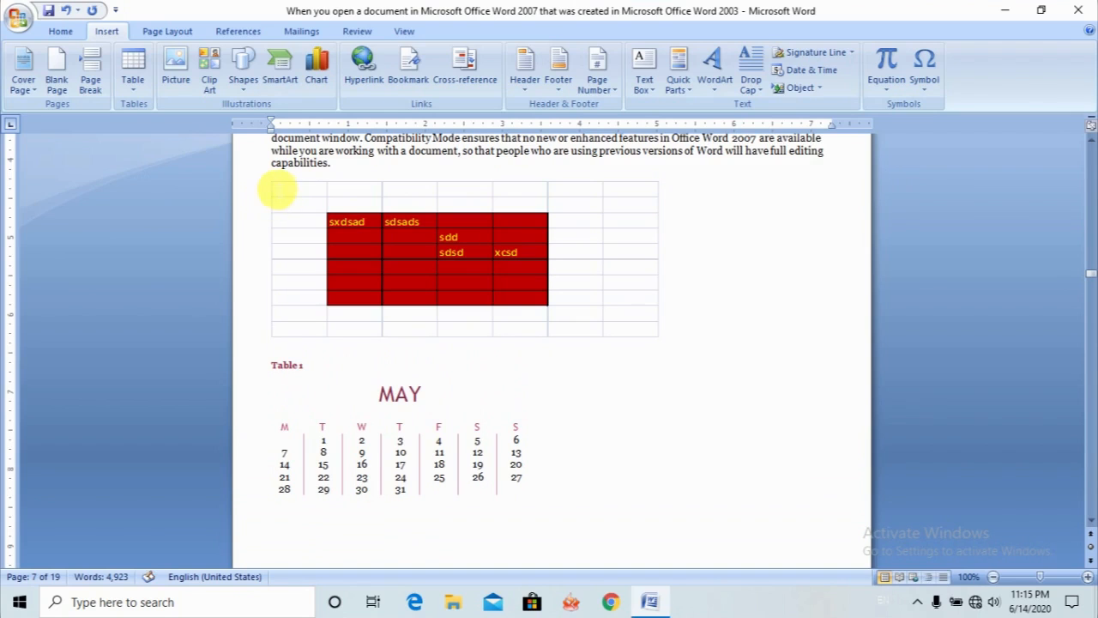
click(1091, 137)
scroll(1091, 141, up, 7)
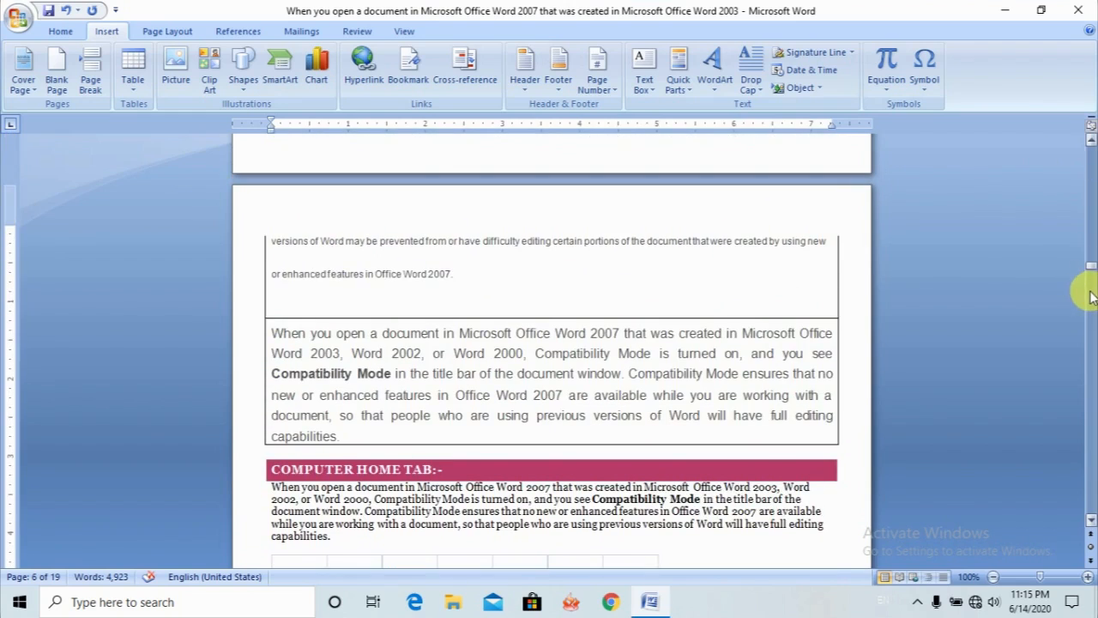
drag(1091, 263, 1090, 492)
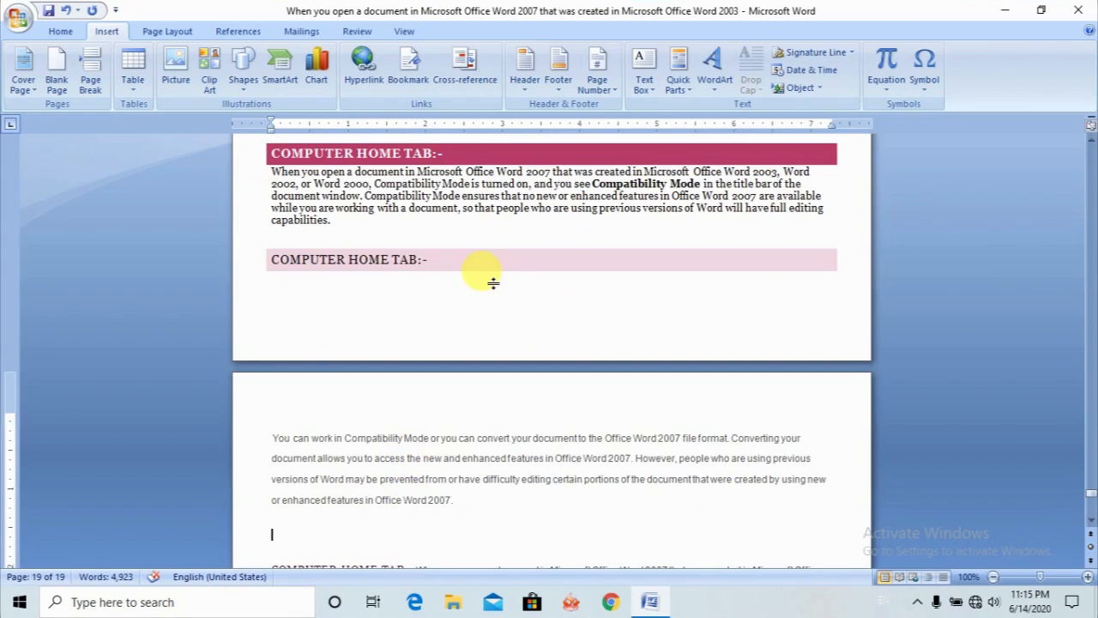
- Insert a hyperlinked cross-reference to the entire caption of Table 1 in the empty line above the last page's COMPUTER HOME TAB paragraph
click(477, 82)
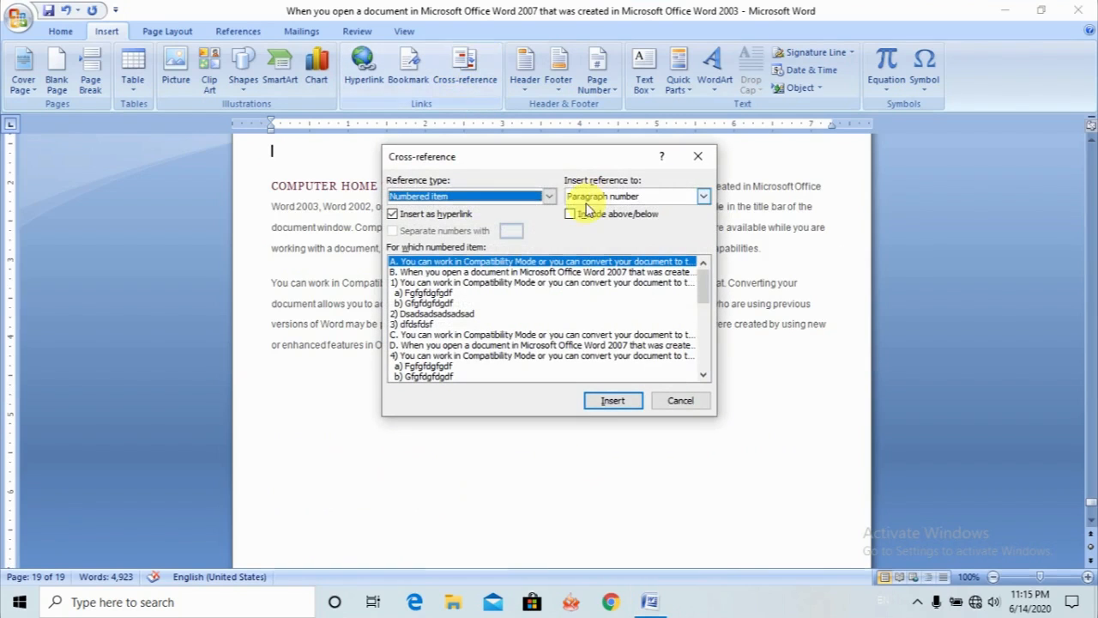
click(535, 197)
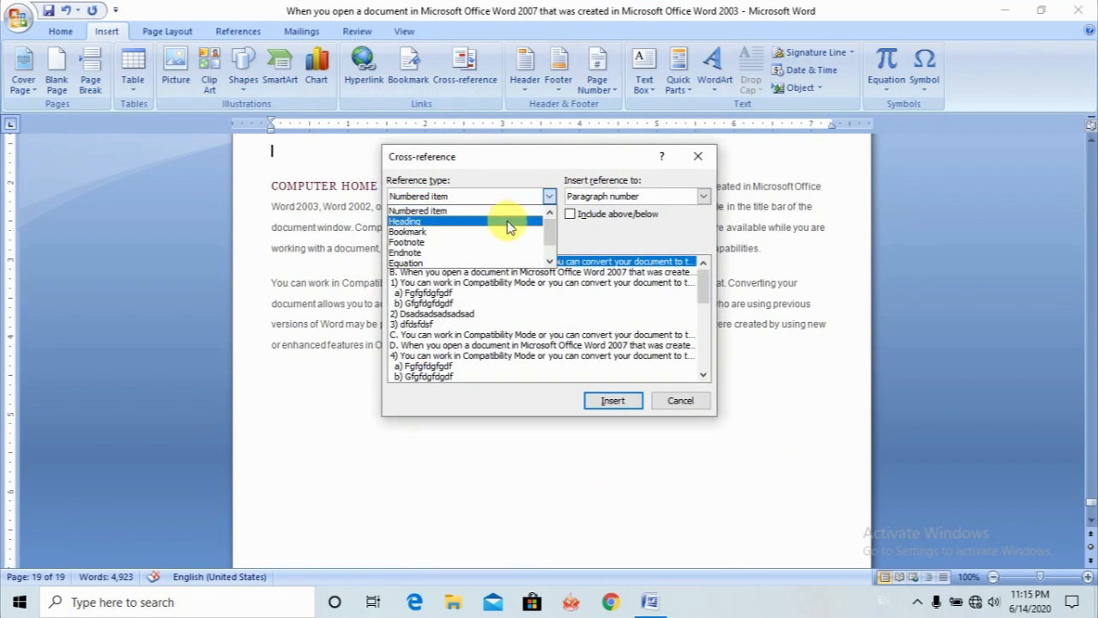
drag(551, 235, 565, 241)
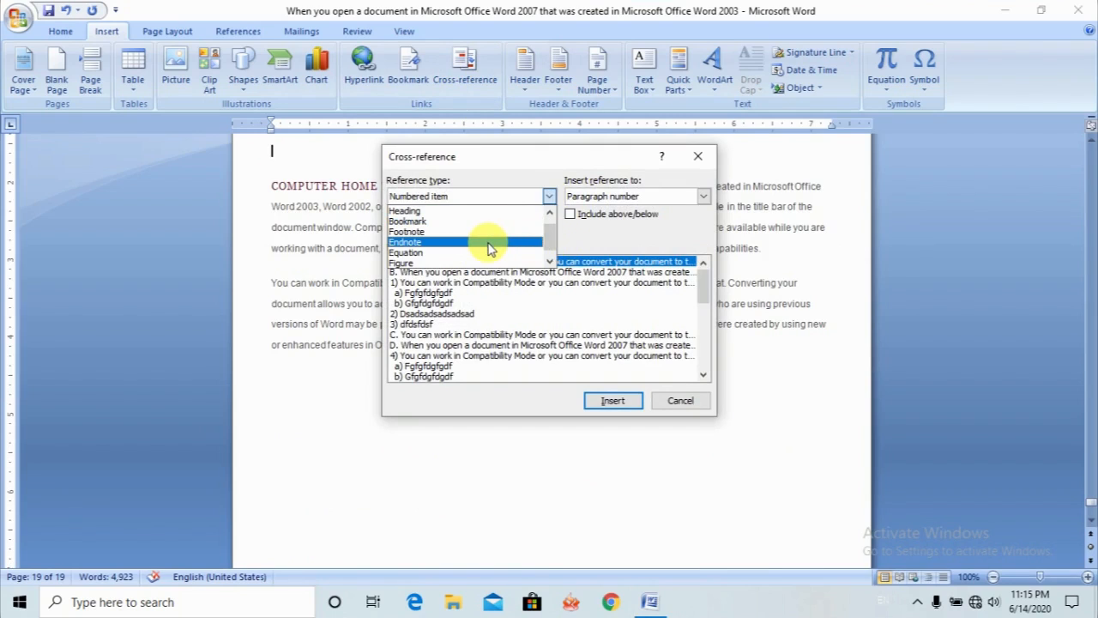
click(550, 254)
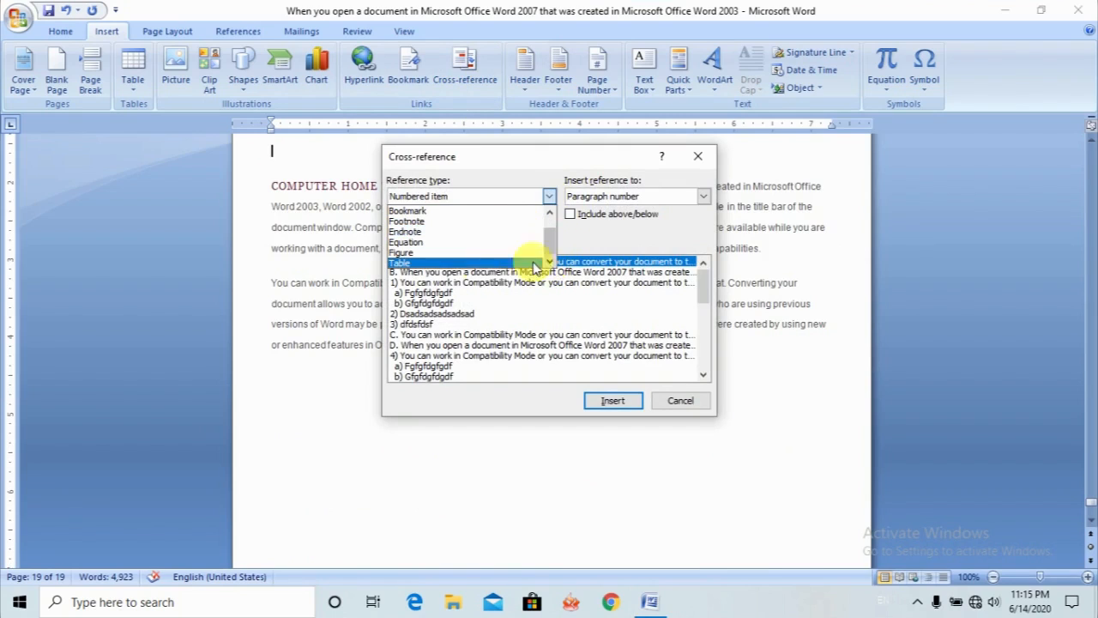
click(442, 262)
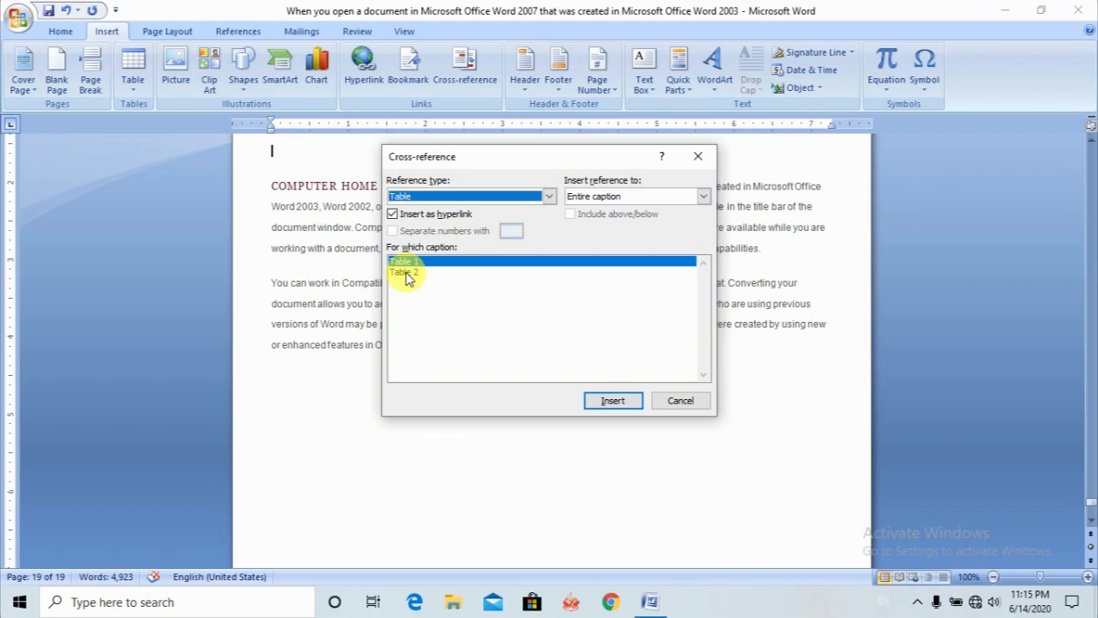
click(634, 401)
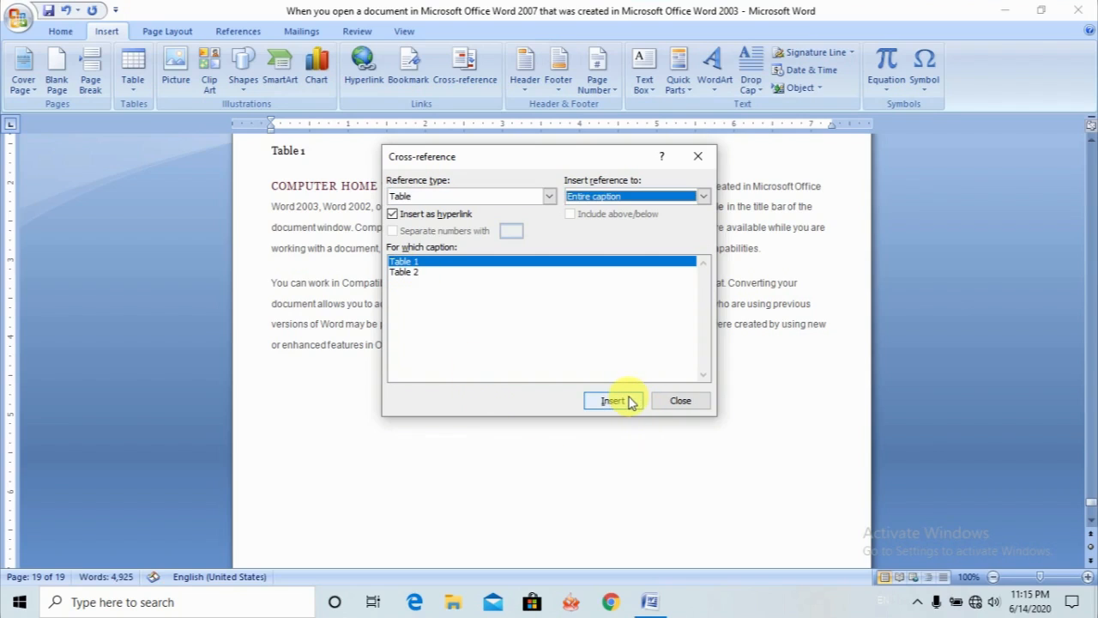
- Add a new line after the Table 1 reference and insert a cross-reference to the entire caption of Table 2 there
click(320, 153)
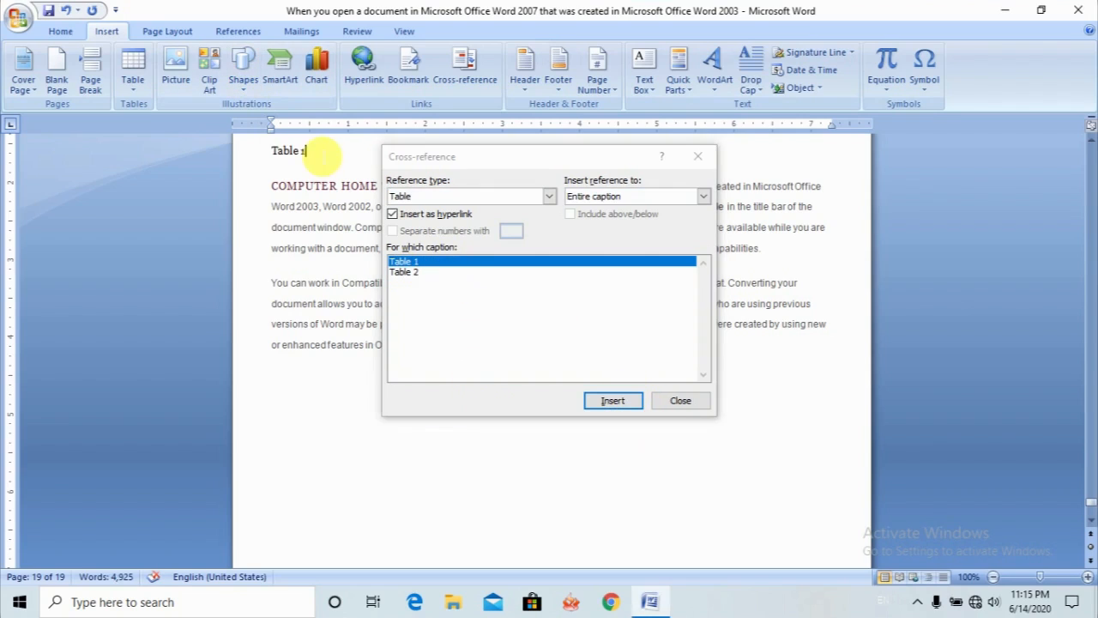
key(Return)
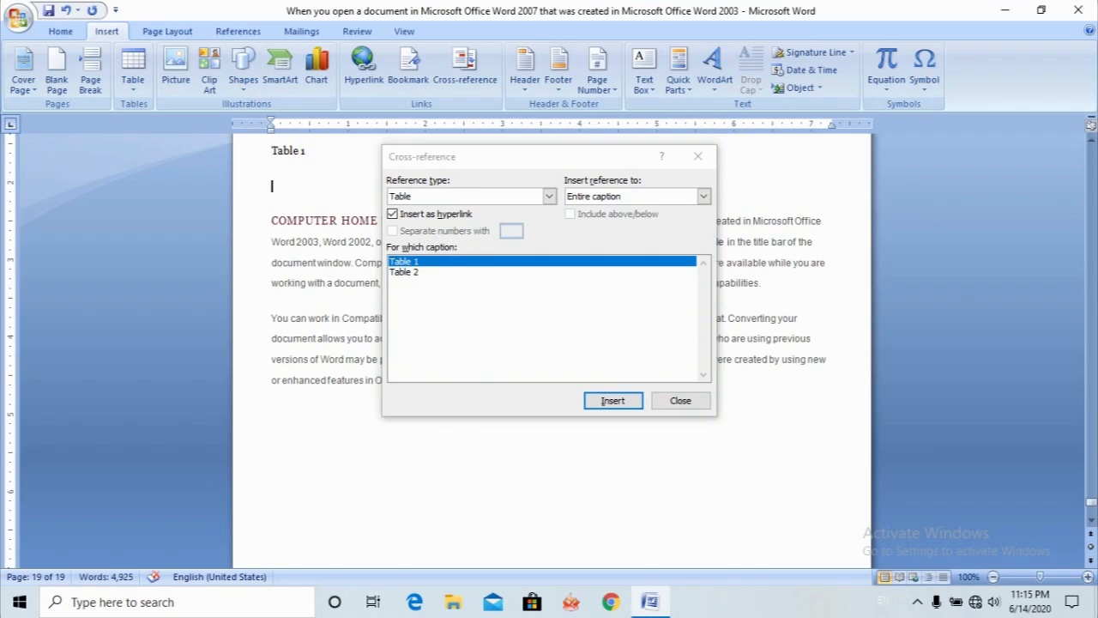
click(404, 271)
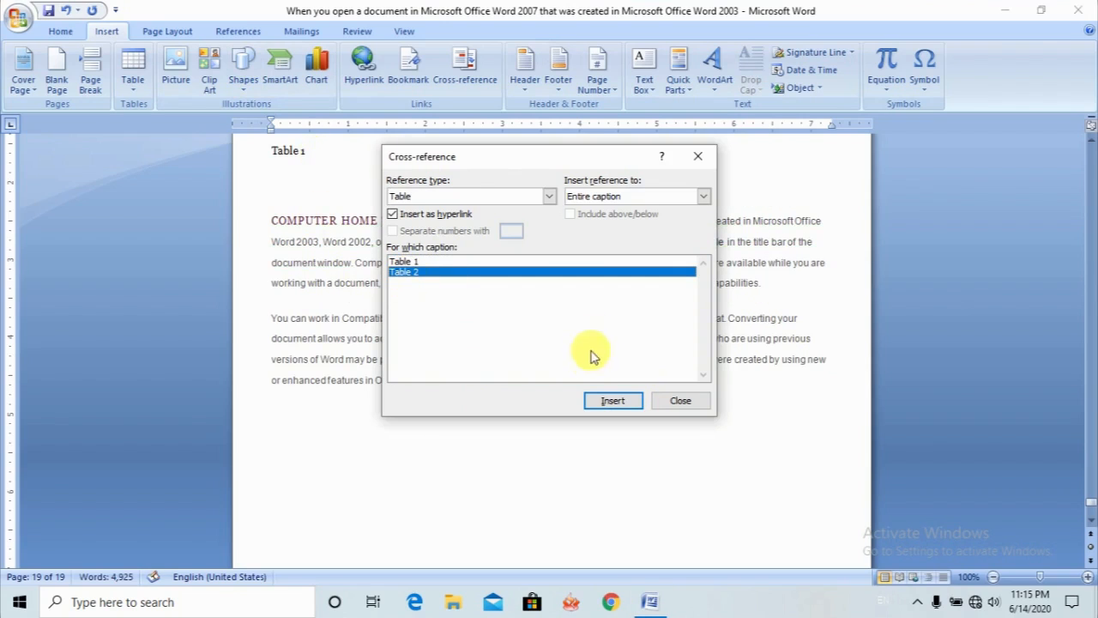
click(602, 399)
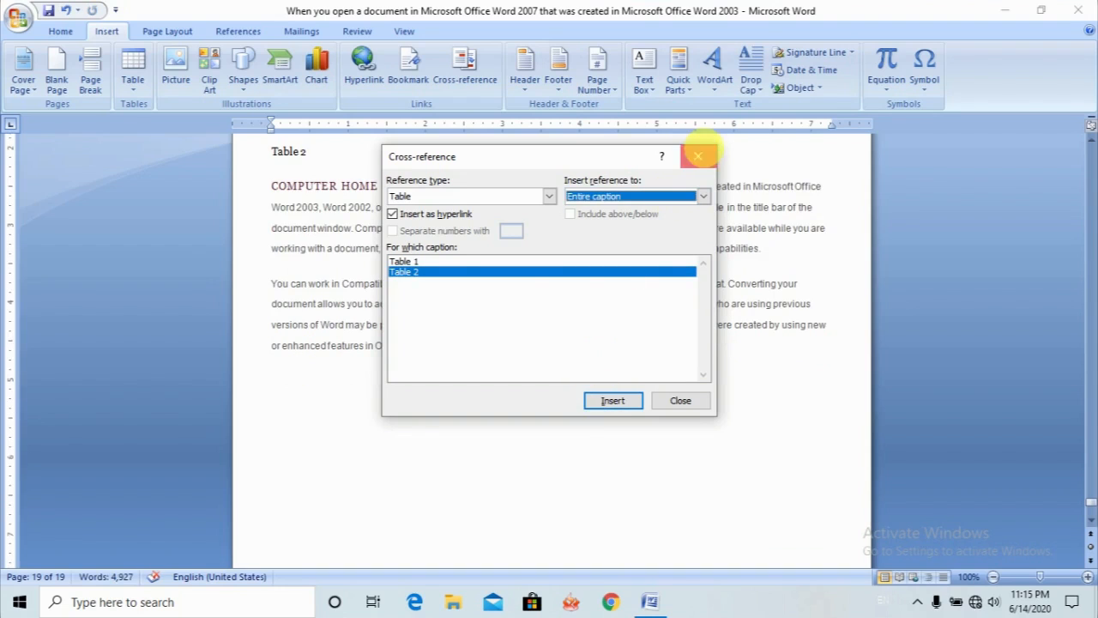
click(698, 156)
- Follow the Table 1 cross-reference on the last page to its captioned table
click(1093, 141)
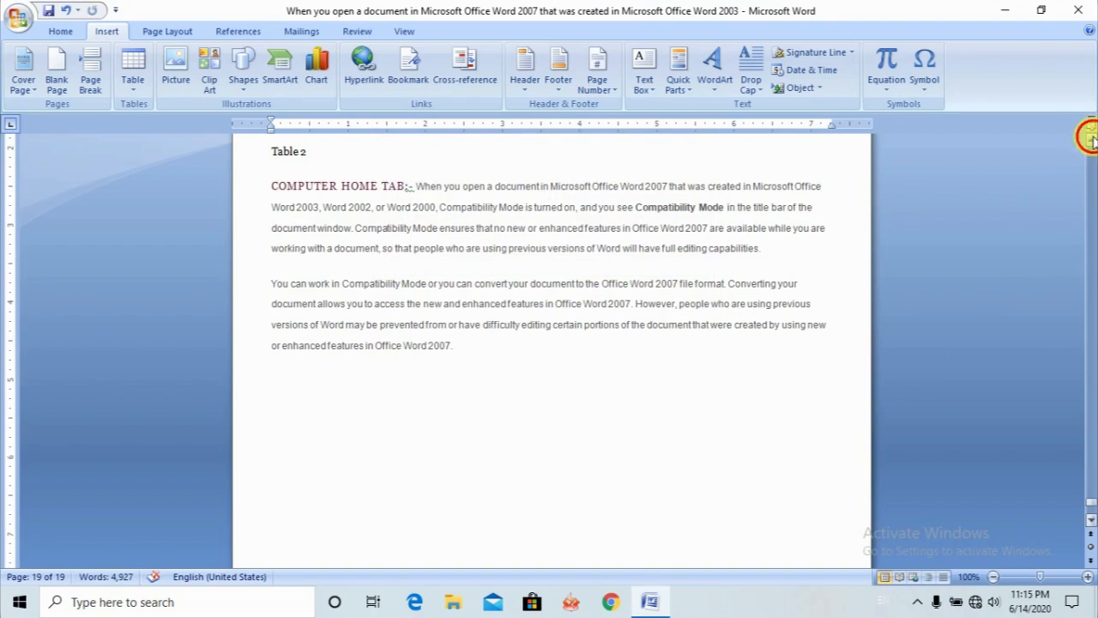
click(1092, 141)
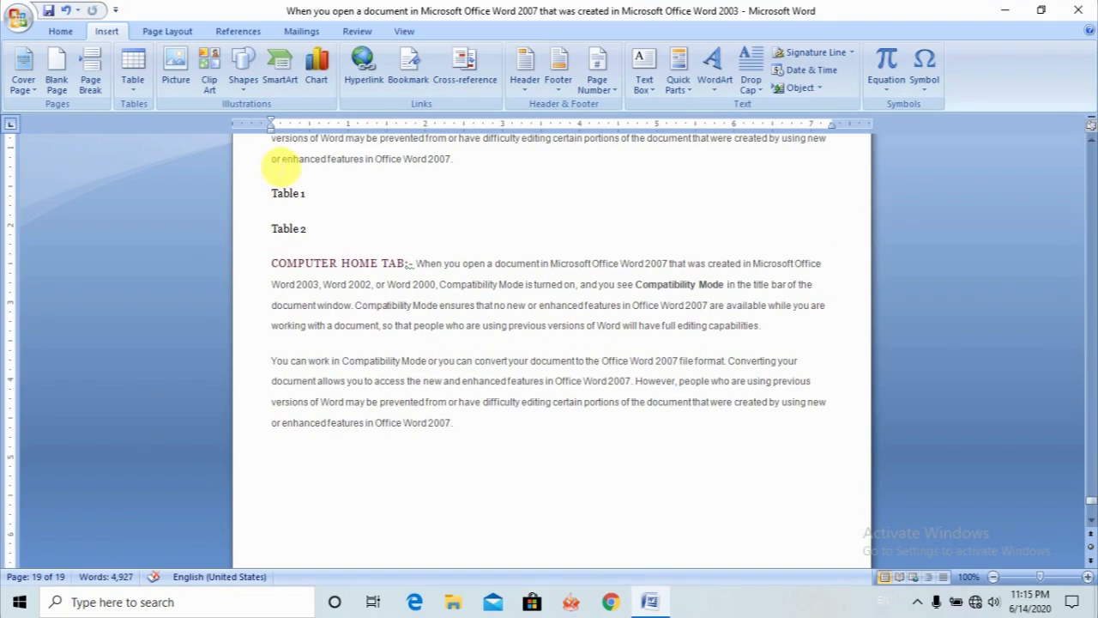
click(289, 195)
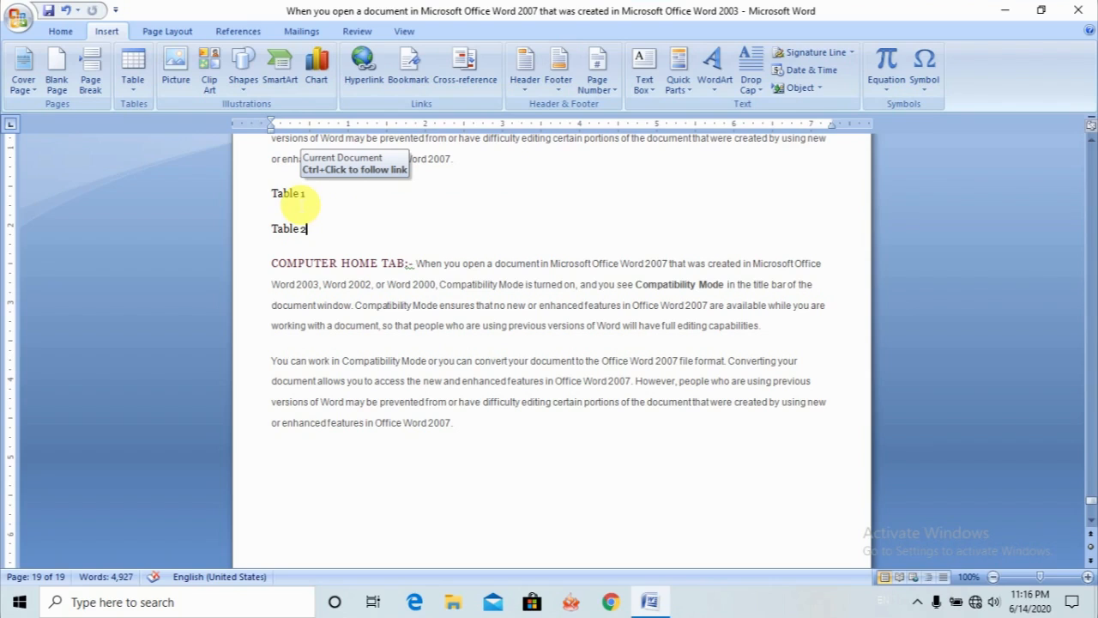
ctrl+click(298, 197)
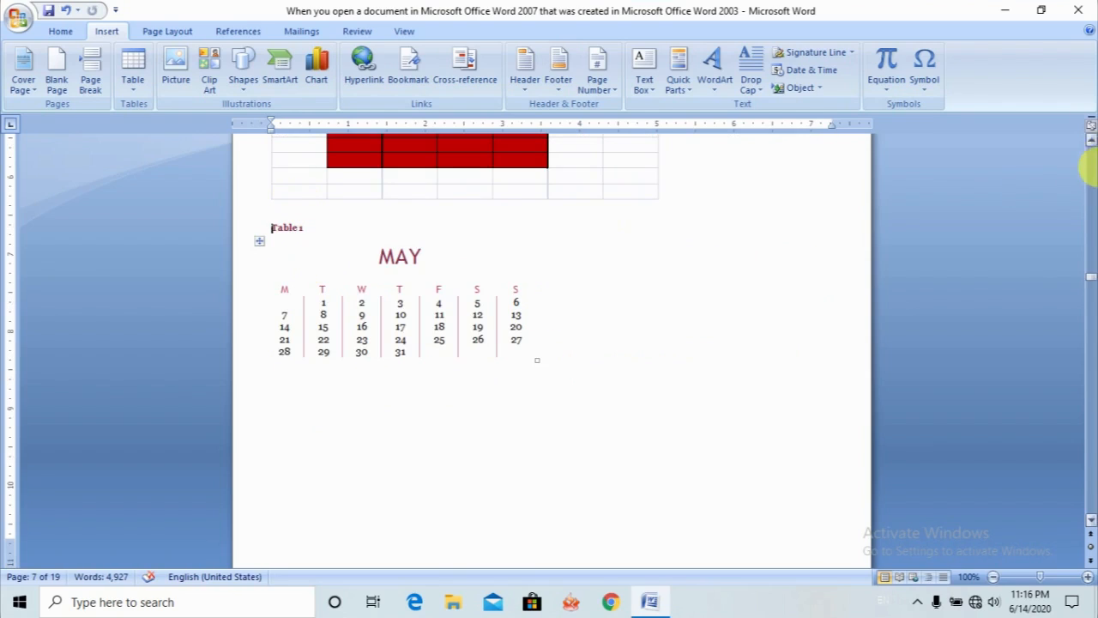
- Return to the last page and follow the Table 2 cross-reference to its captioned table
drag(1091, 283, 1075, 557)
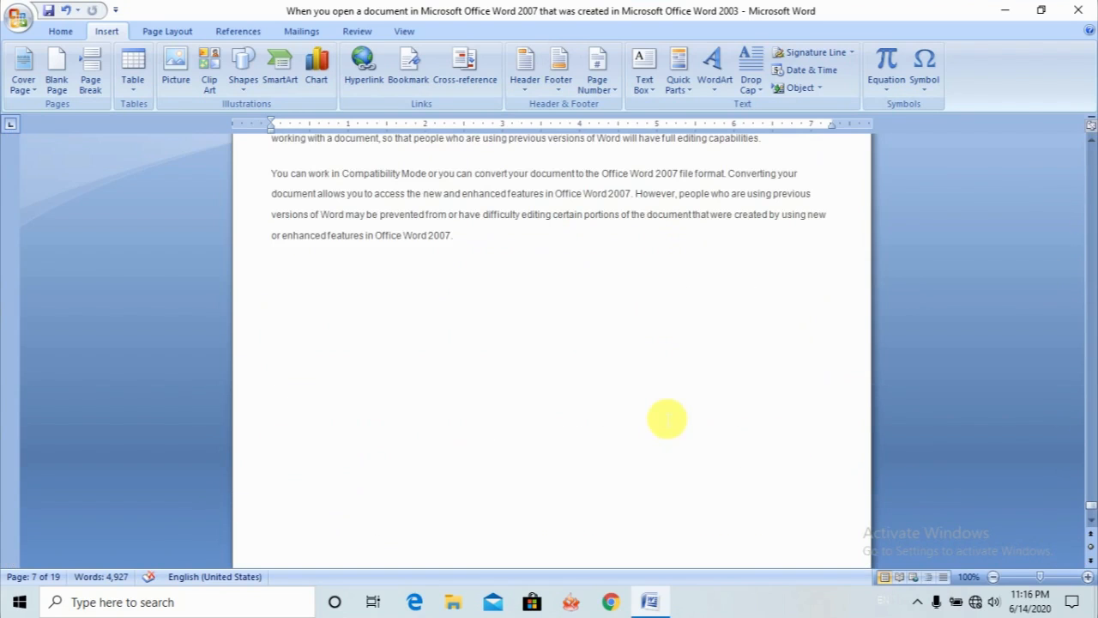
scroll(760, 306, up, 5)
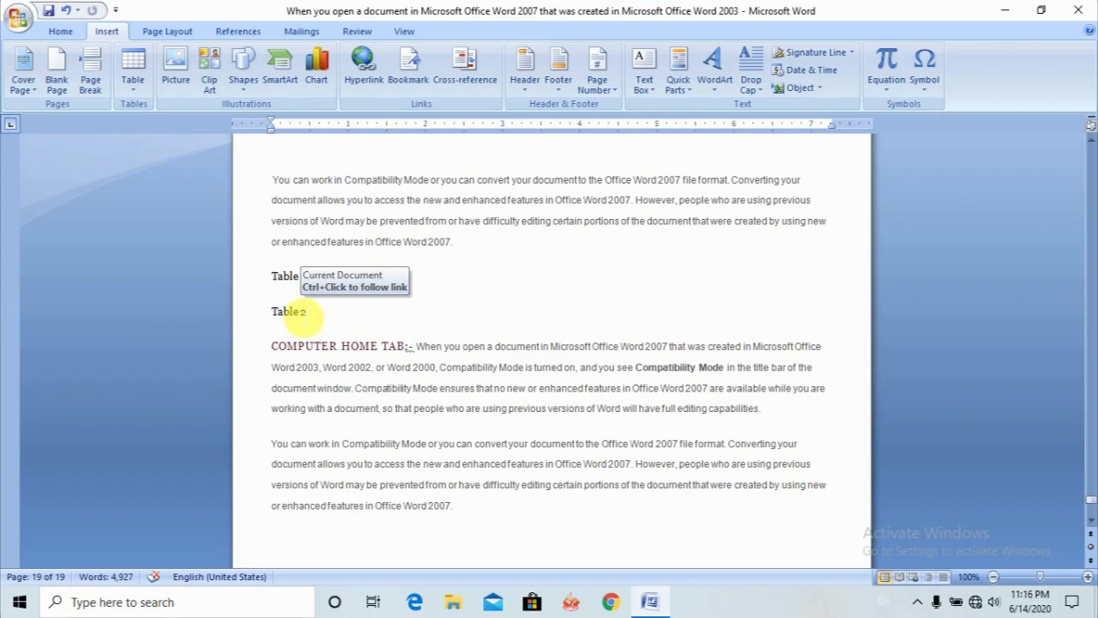
click(307, 314)
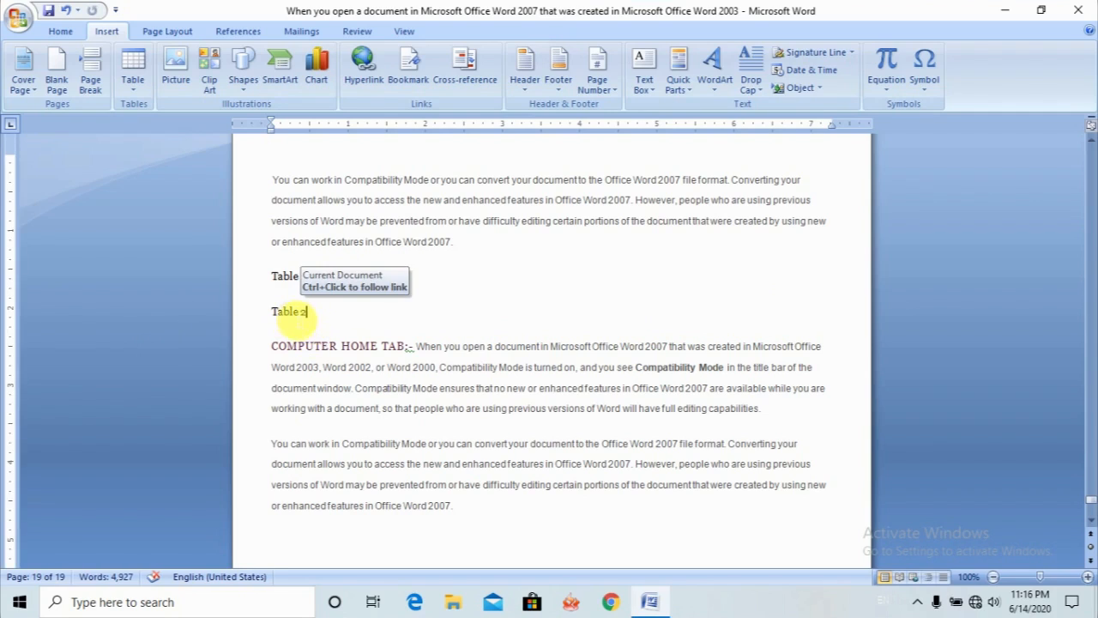
drag(307, 312, 290, 312)
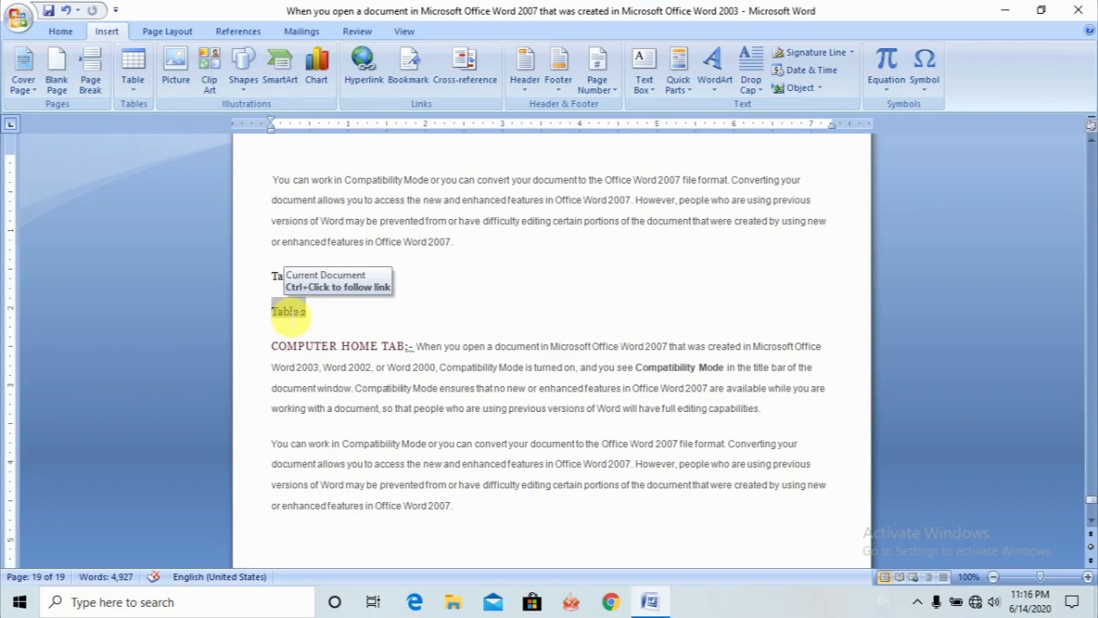
click(324, 316)
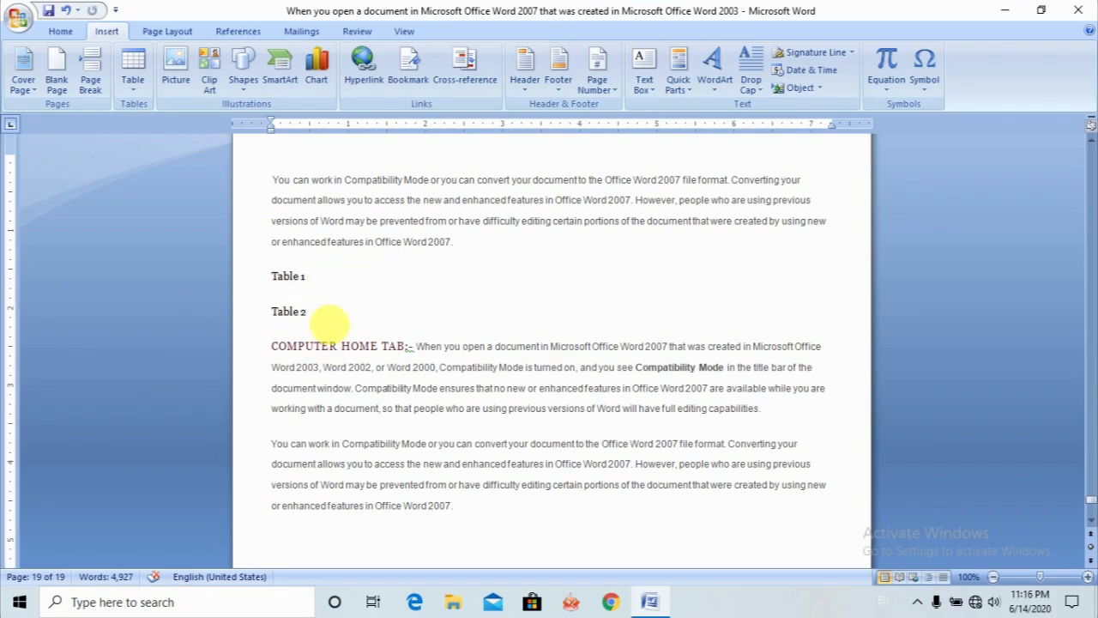
ctrl+click(288, 315)
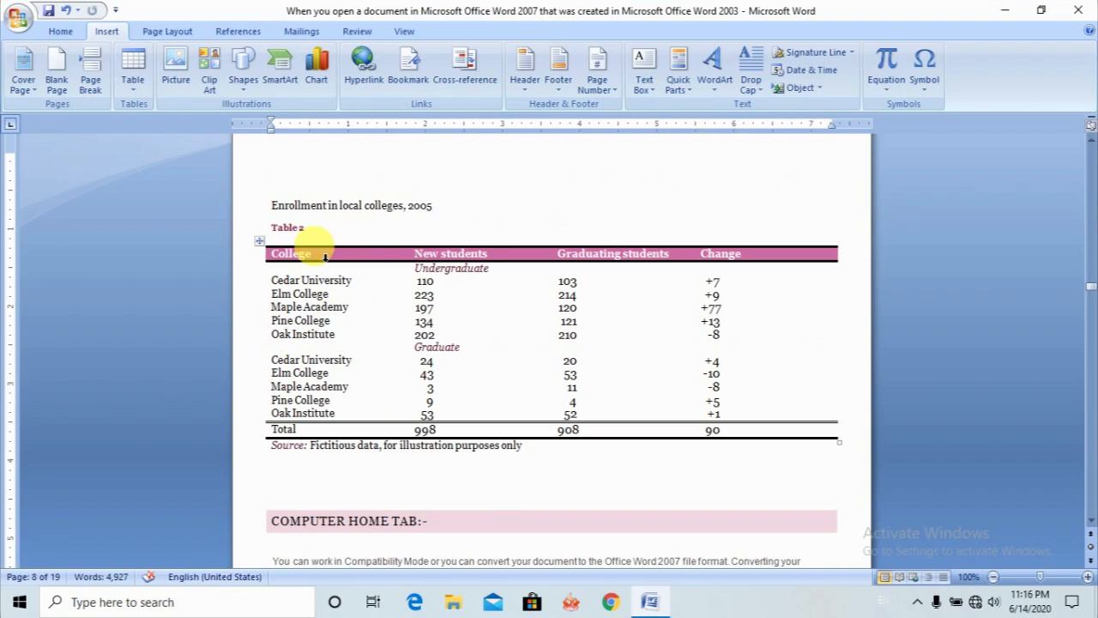
- Insert the built-in Alphabet header, extend its title to "Computer information", and return to the document body
click(536, 224)
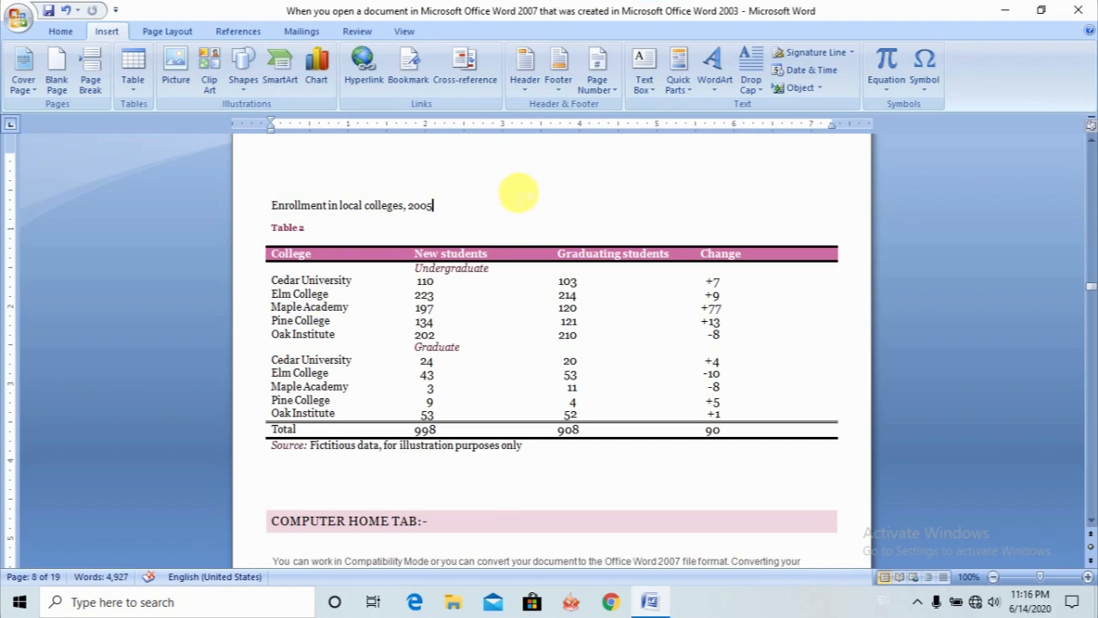
click(526, 93)
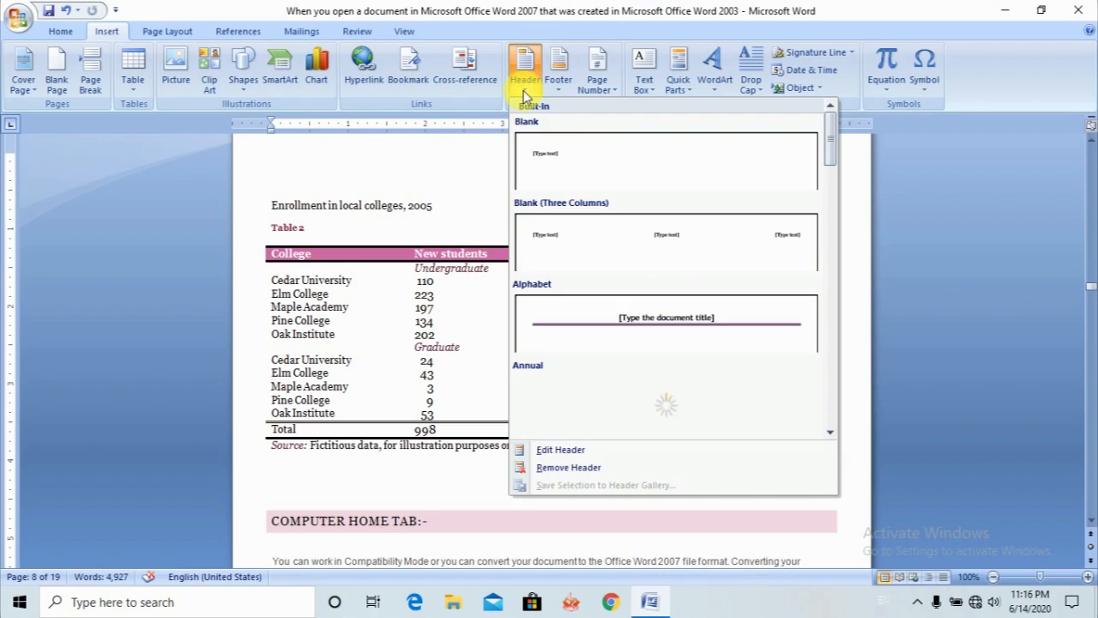
click(674, 324)
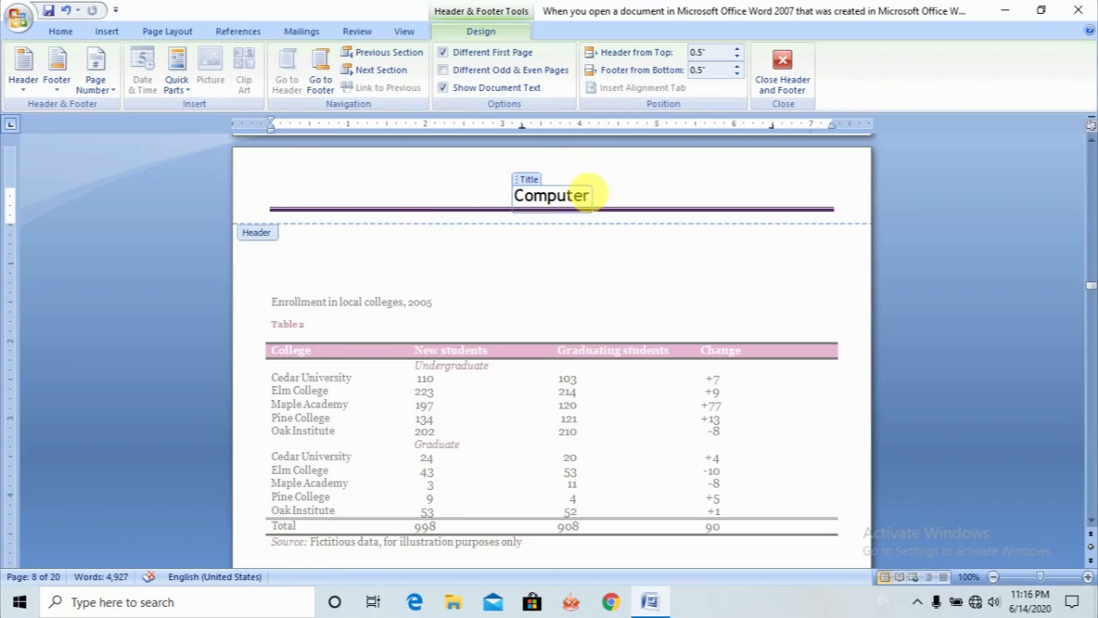
click(595, 197)
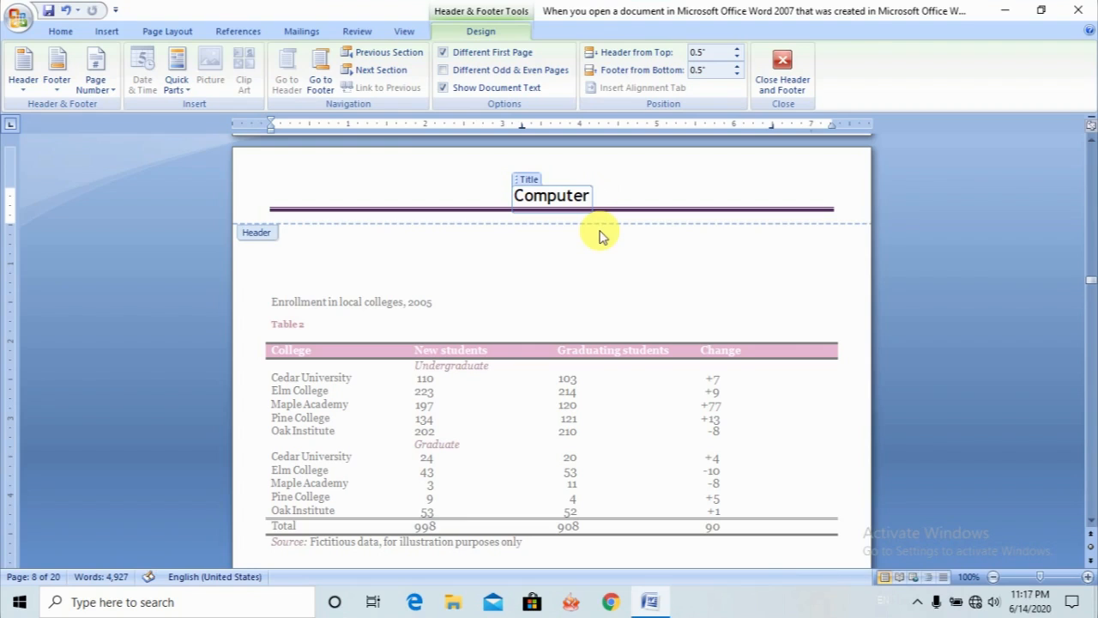
text(in)
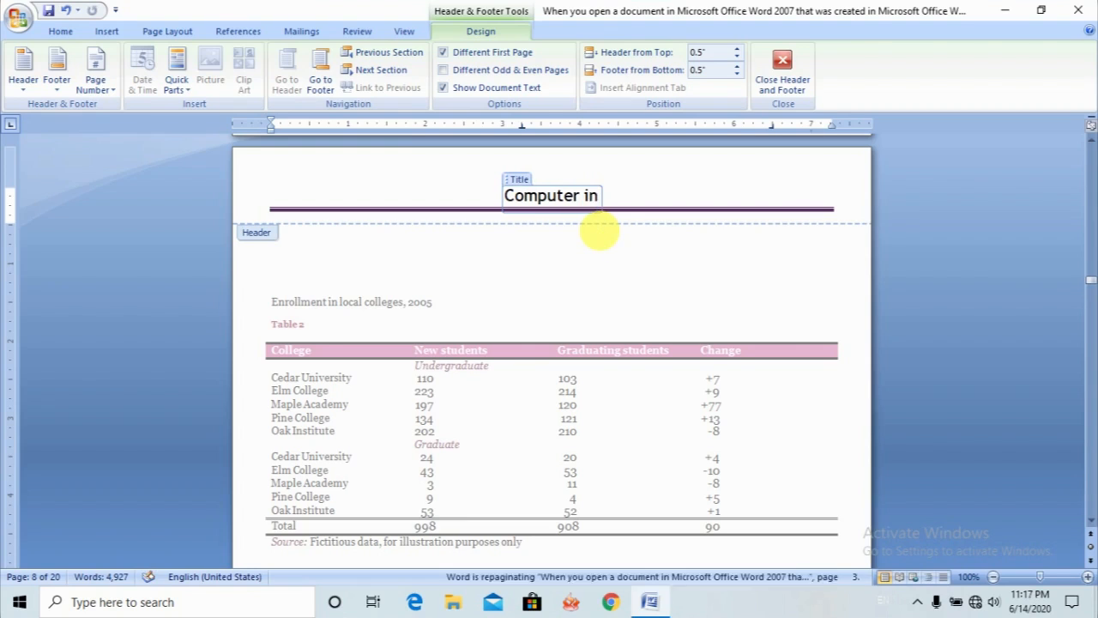
text(formation)
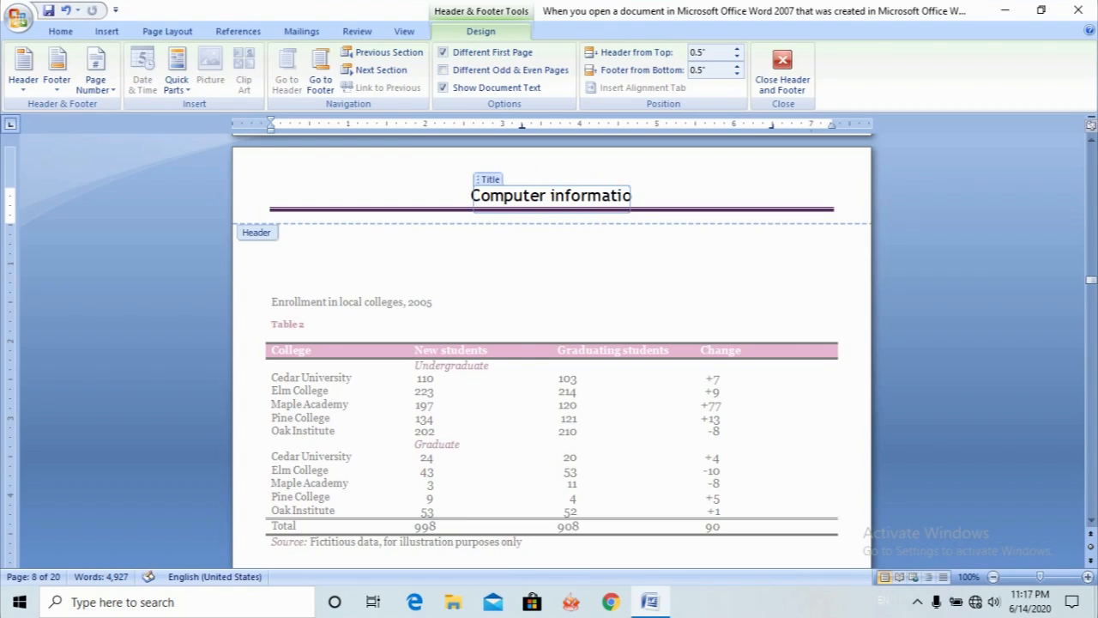
double_click(642, 285)
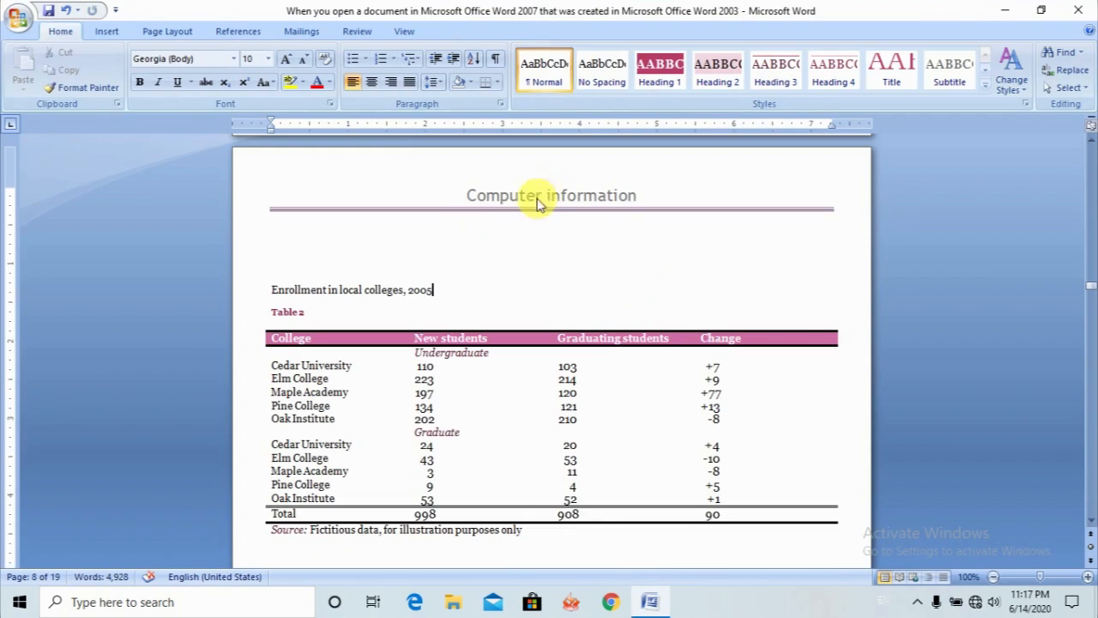
- Insert the built-in Alphabet footer into the document
click(1091, 519)
scroll(1091, 519, down, 8)
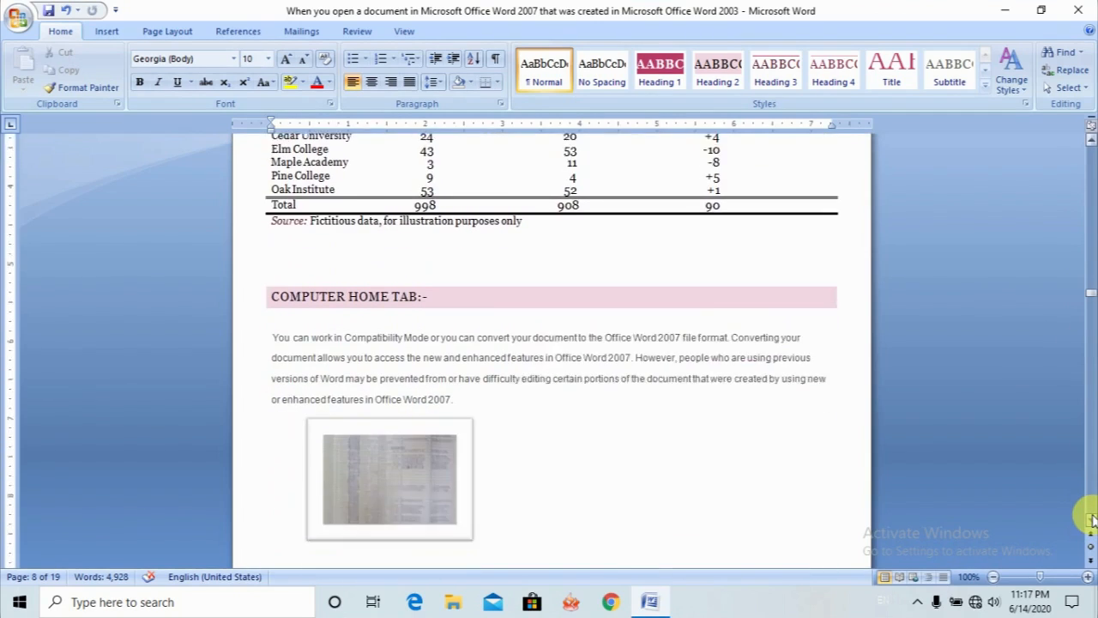
scroll(1090, 520, down, 4)
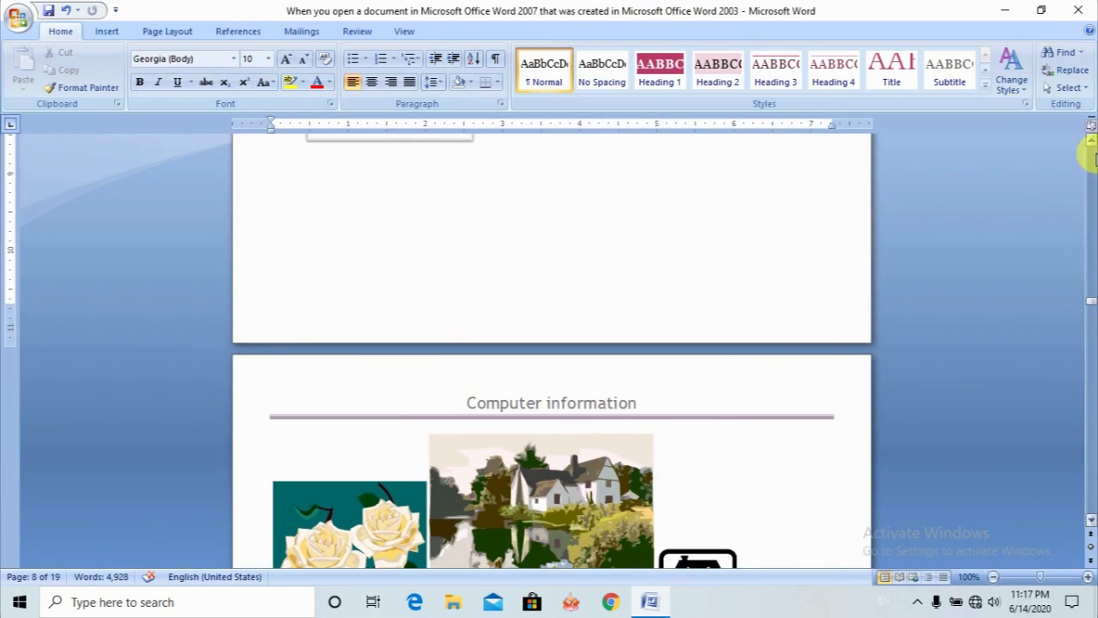
click(1092, 141)
scroll(1092, 144, up, 4)
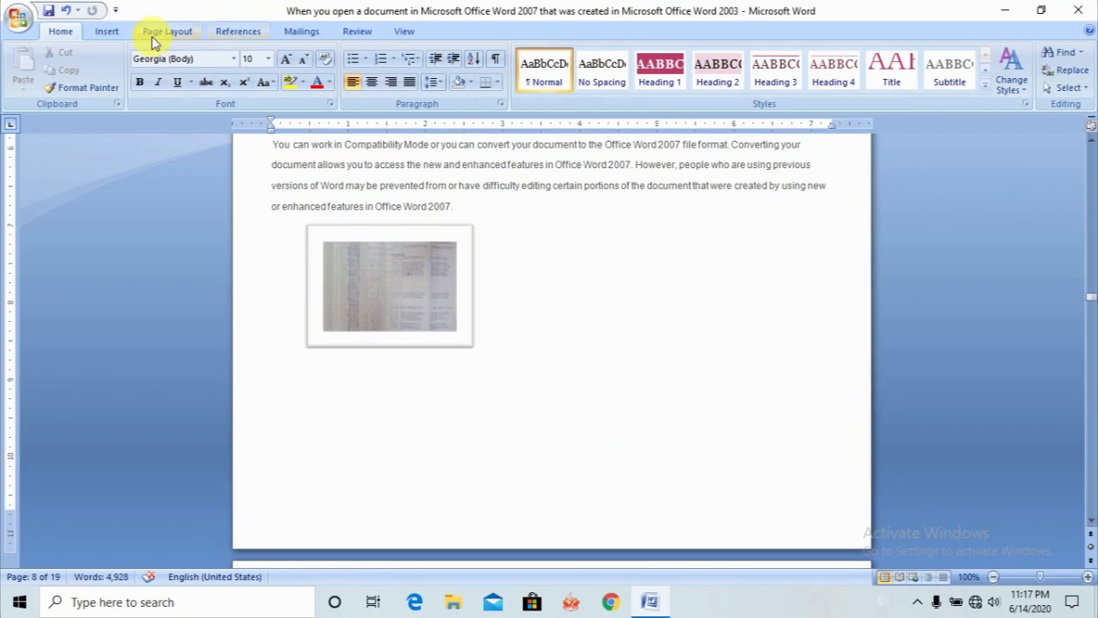
click(105, 33)
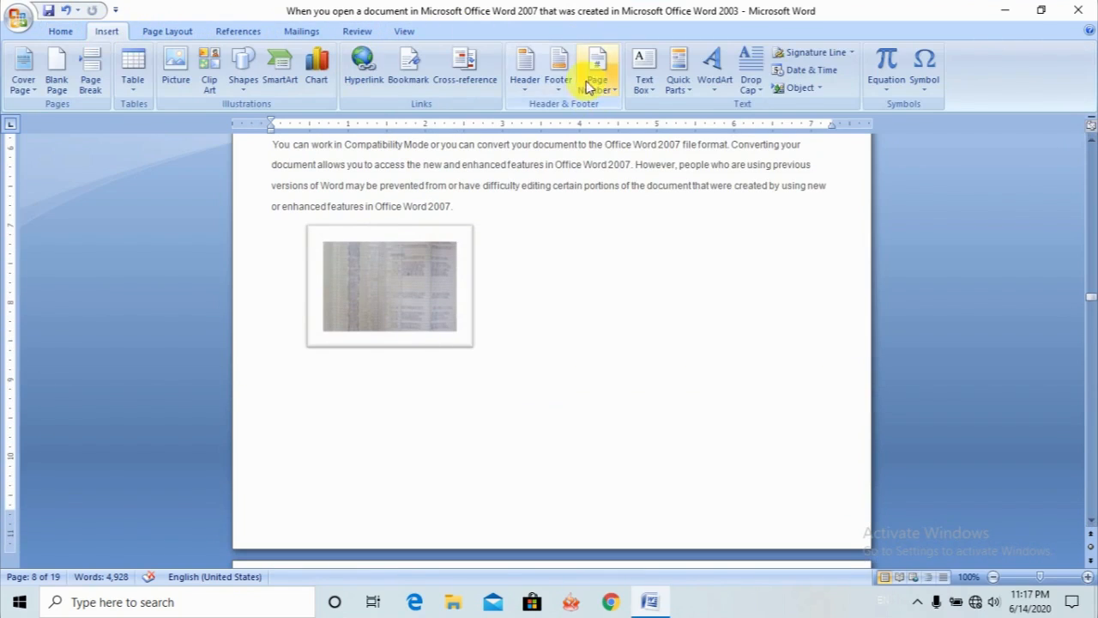
click(558, 95)
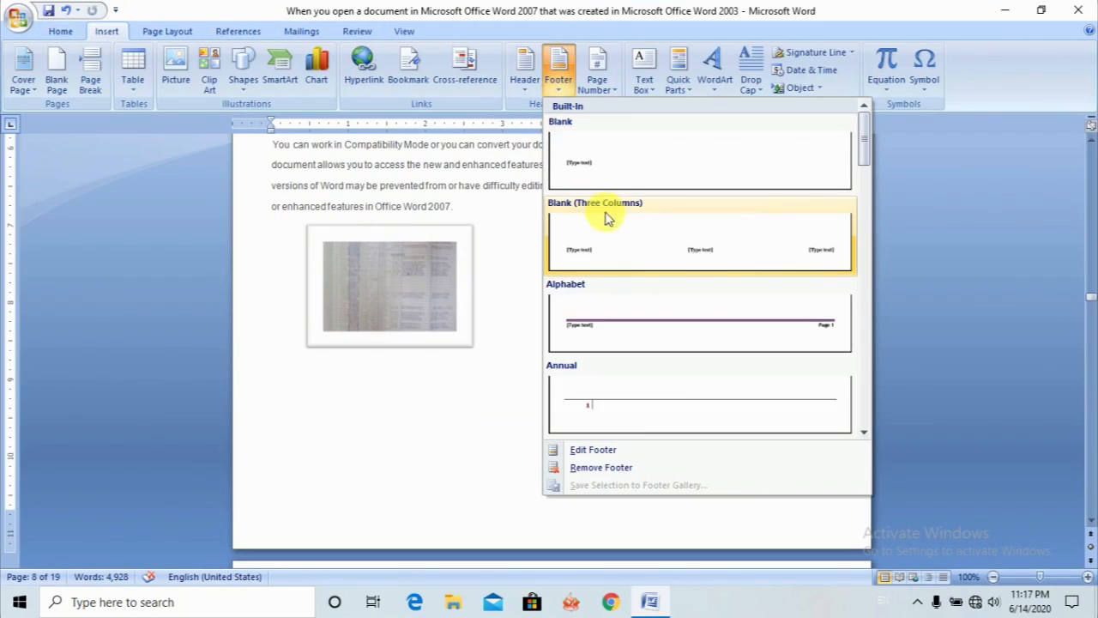
click(650, 334)
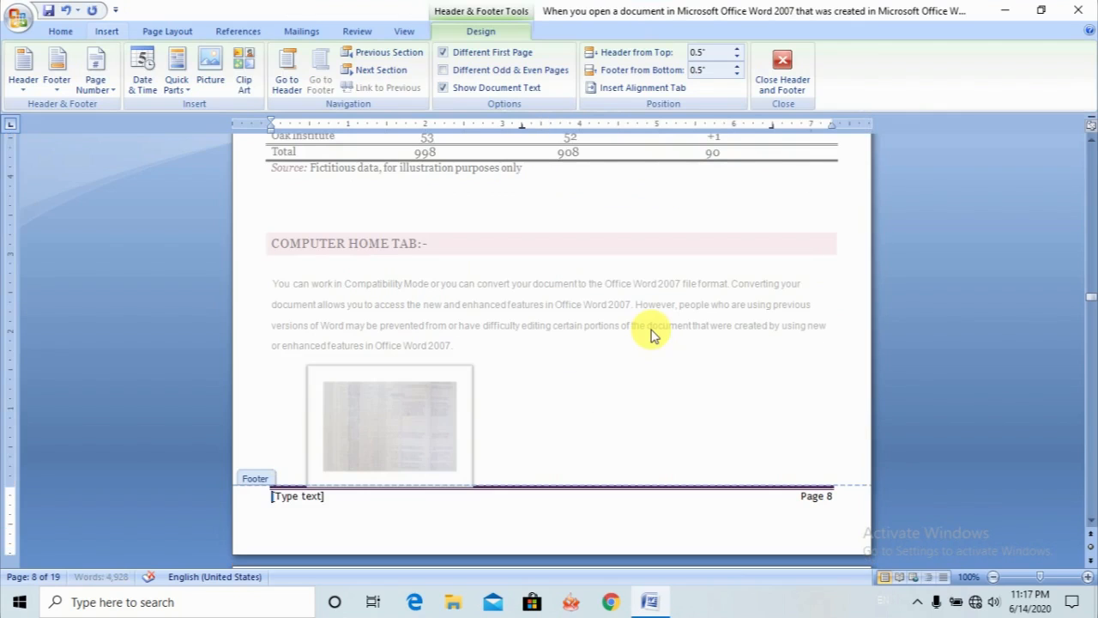
- Replace the footer's placeholder text with "This is footer area" and return to the document body
click(322, 503)
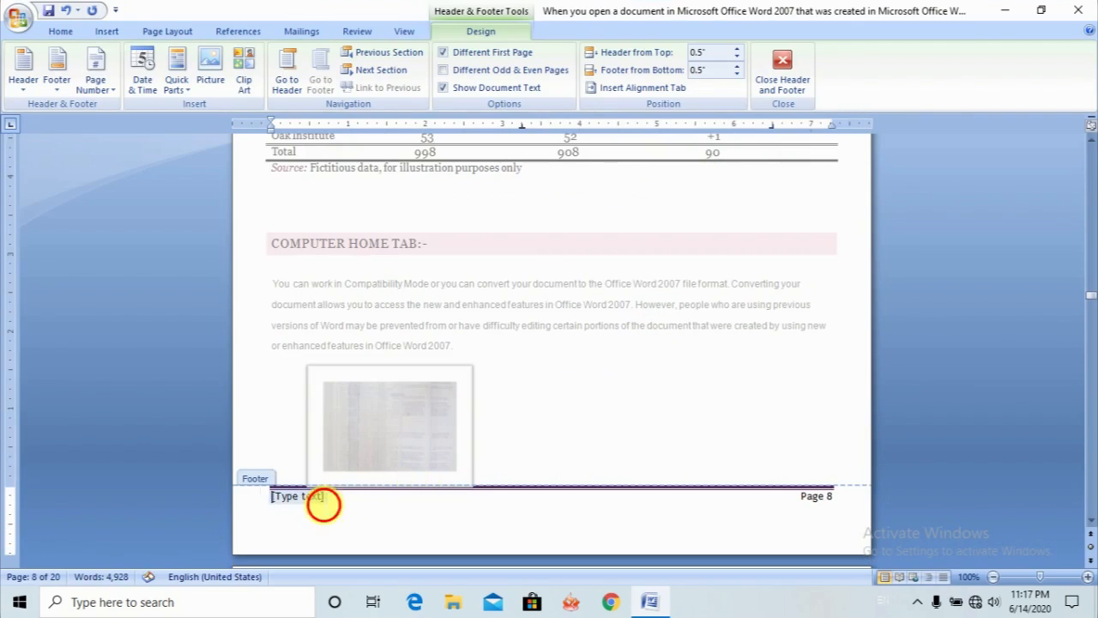
click(325, 506)
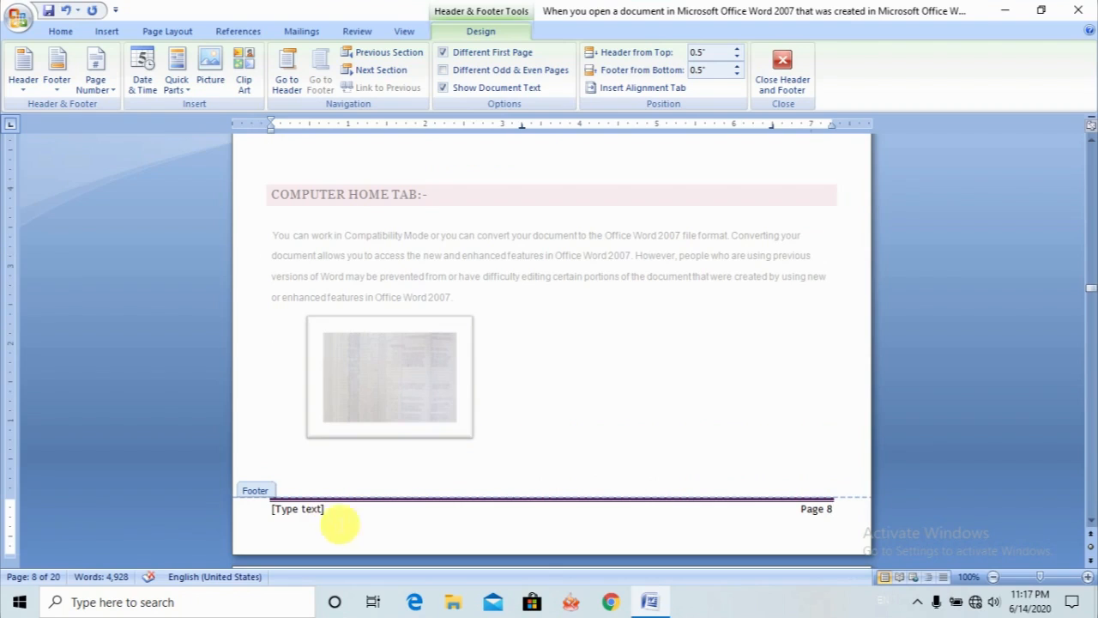
click(327, 518)
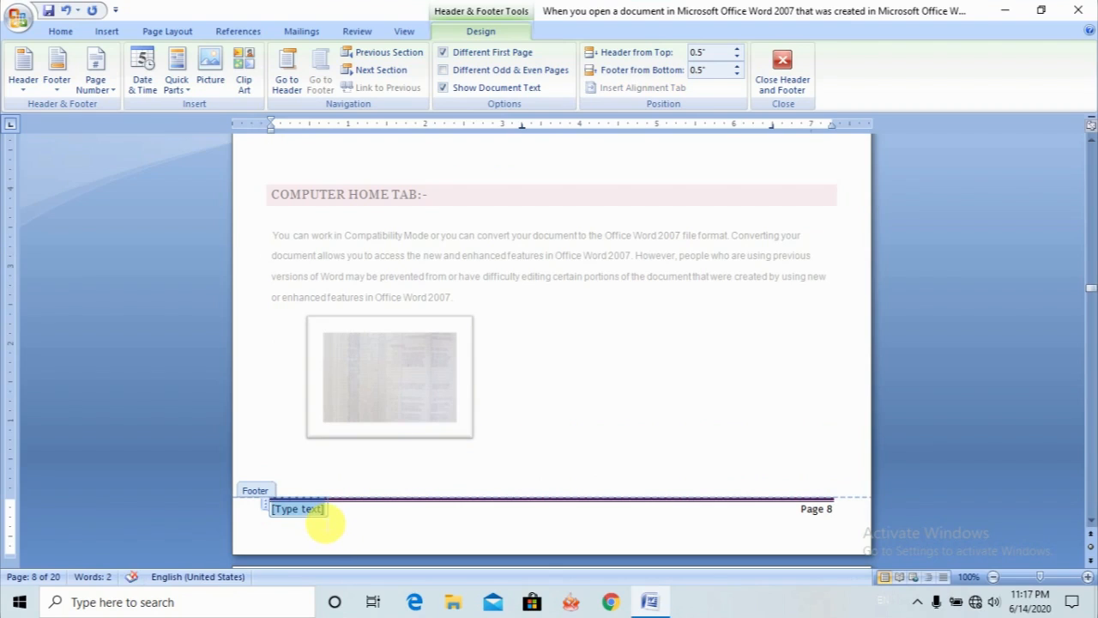
text(Thi)
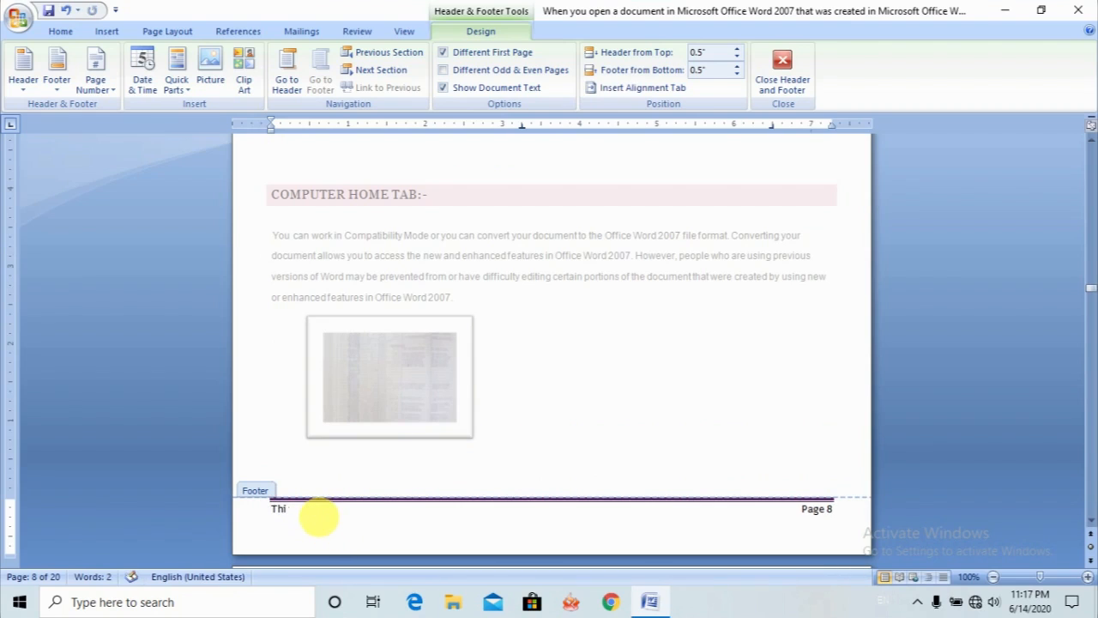
text(s is fo)
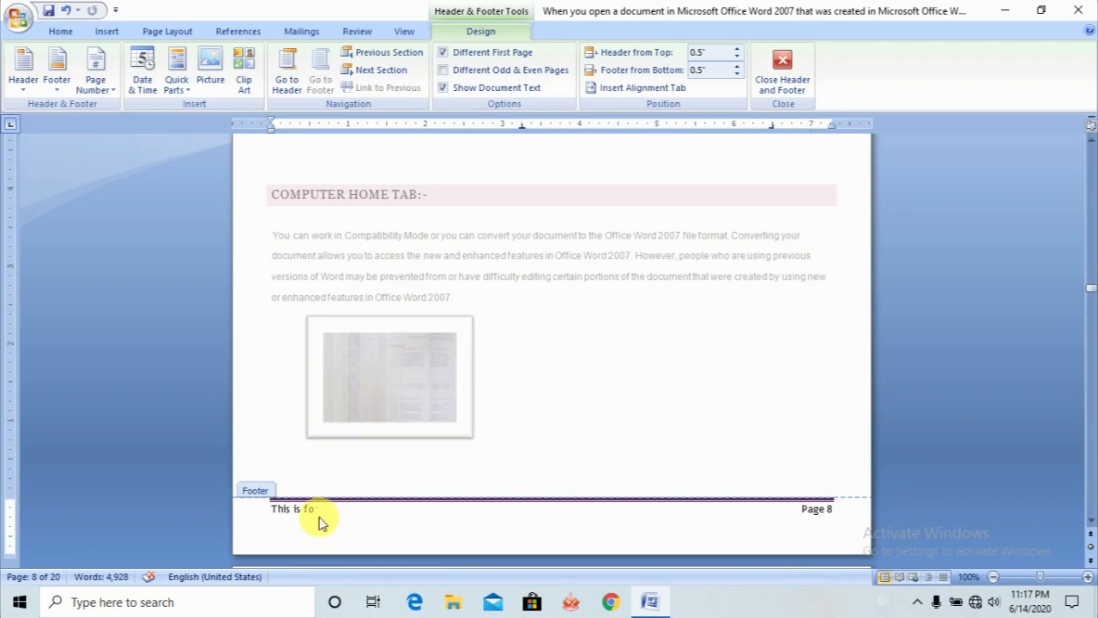
text(oter area)
double_click(619, 374)
scroll(612, 429, down, 7)
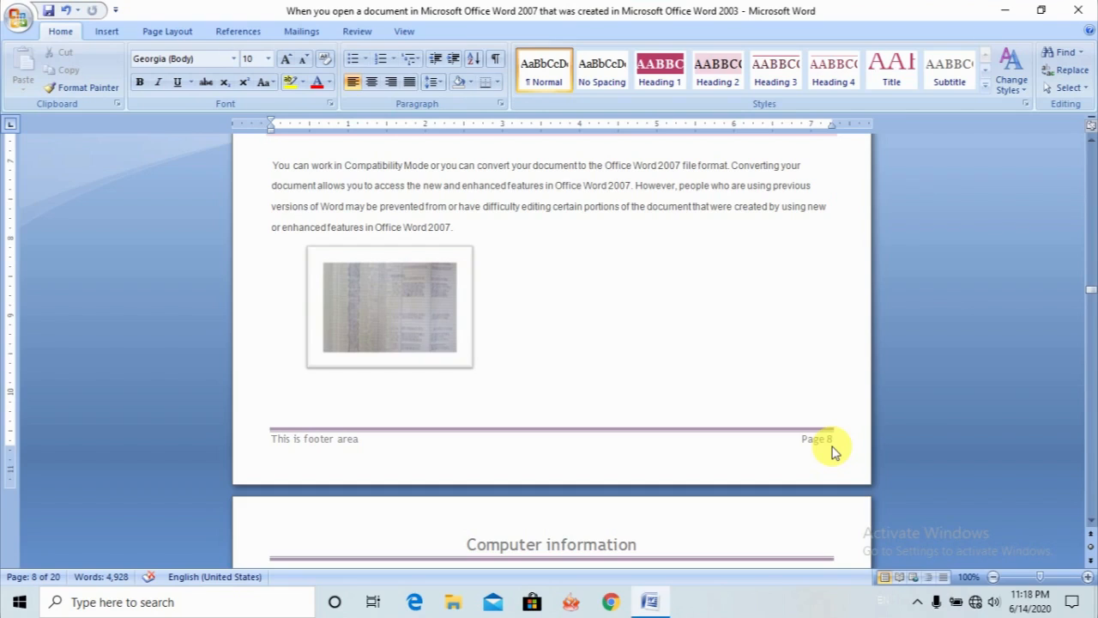
- Try inserting a page number at the top of the page in the Plain Number 2 style
click(781, 384)
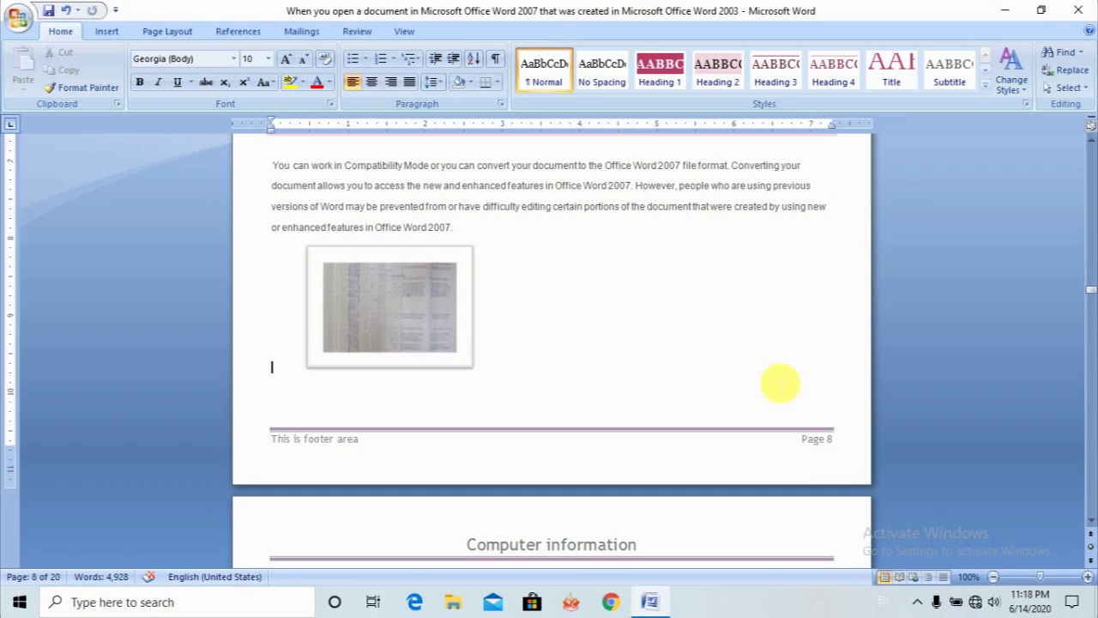
click(107, 34)
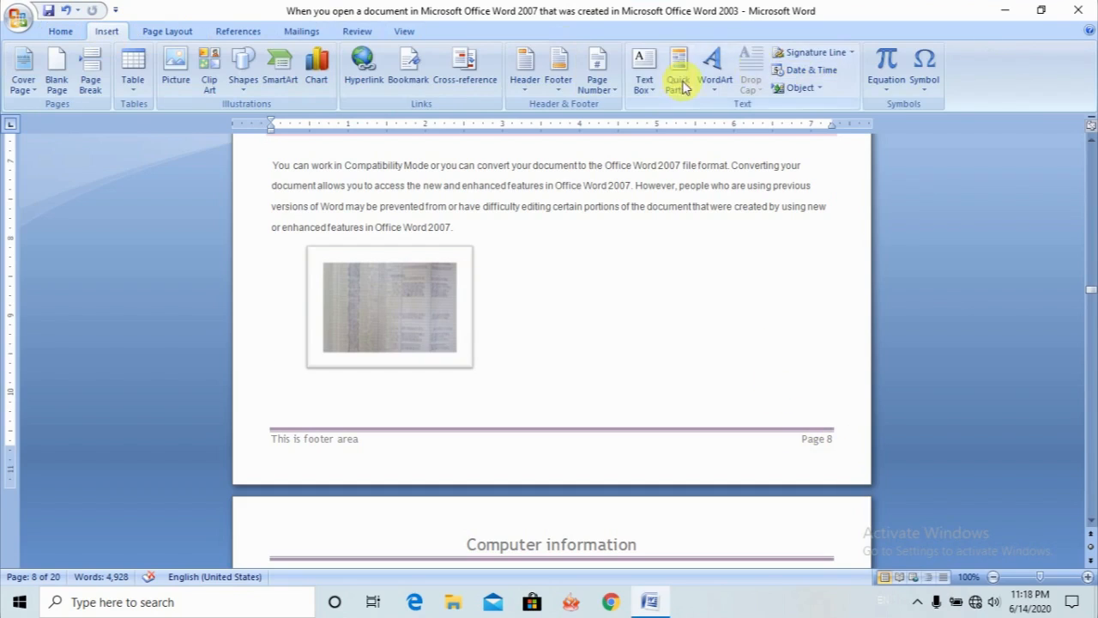
click(605, 89)
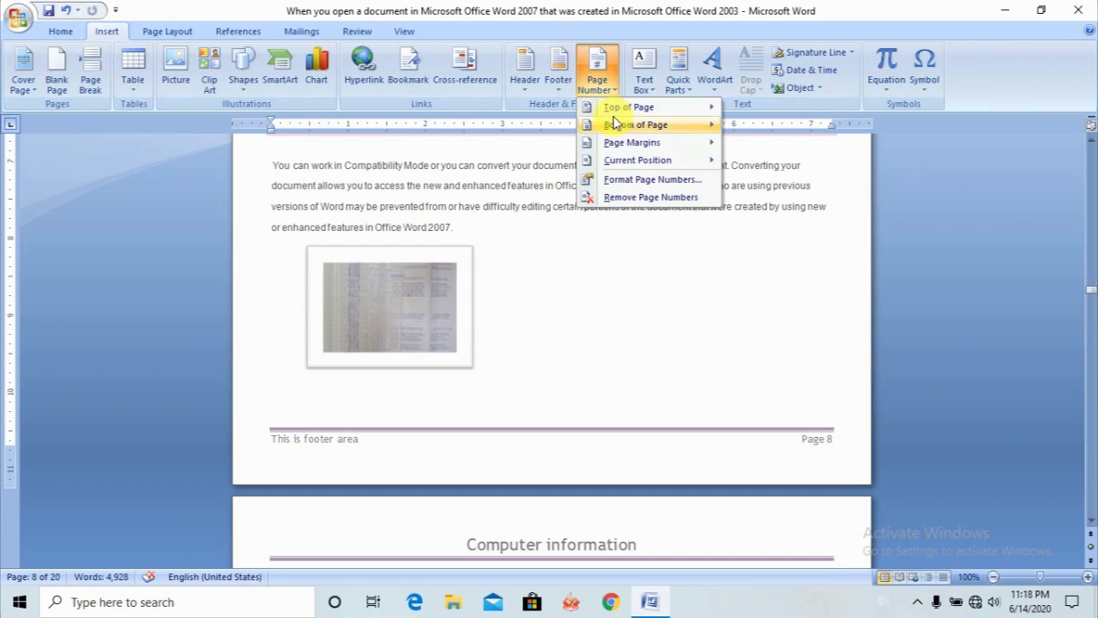
mouse_move(613, 114)
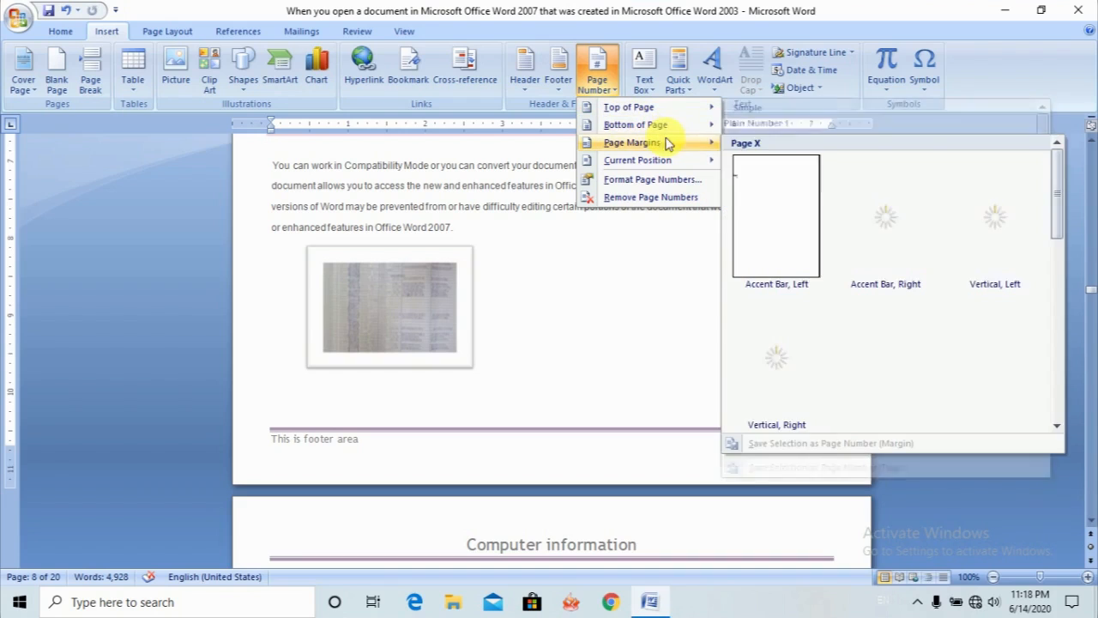
mouse_move(648, 117)
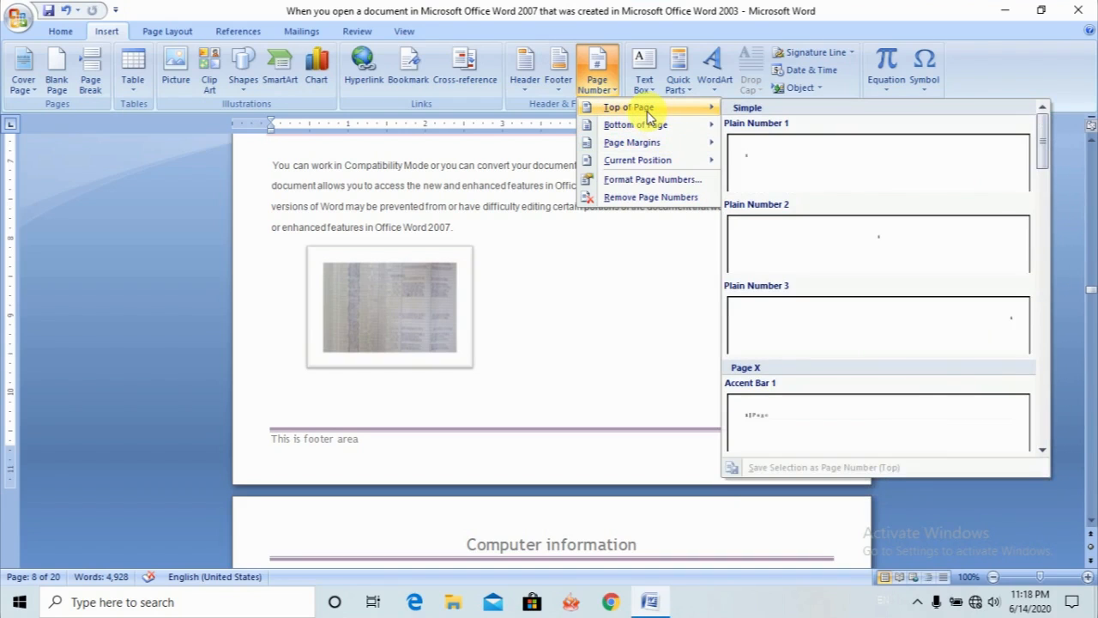
mouse_move(654, 144)
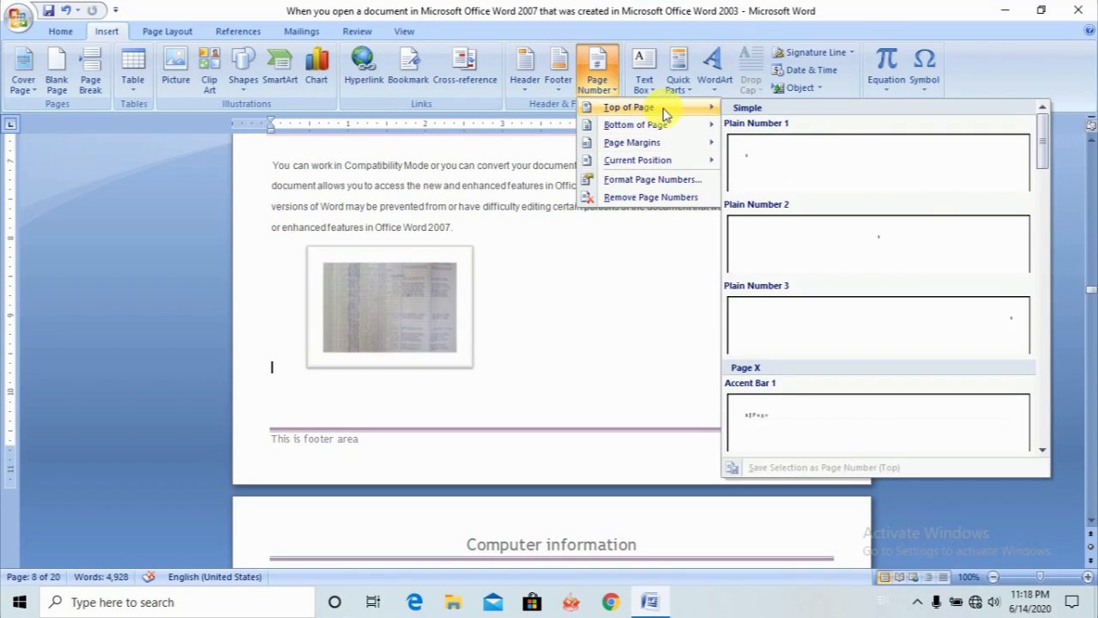
click(885, 250)
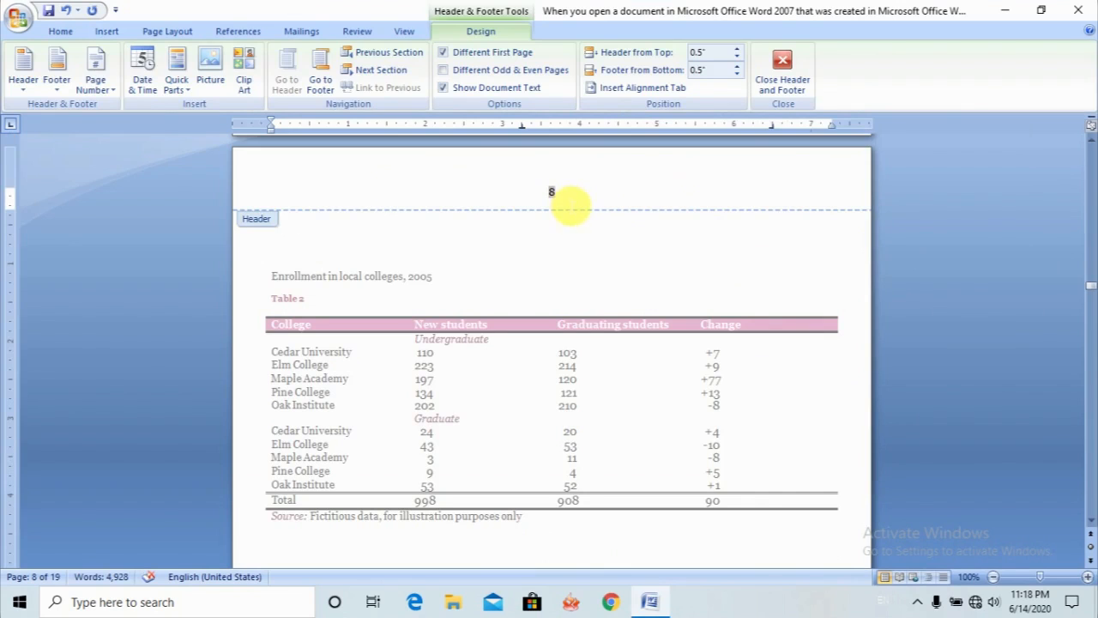
- Undo the page number insertion at the top of the page and return to the document body
click(64, 10)
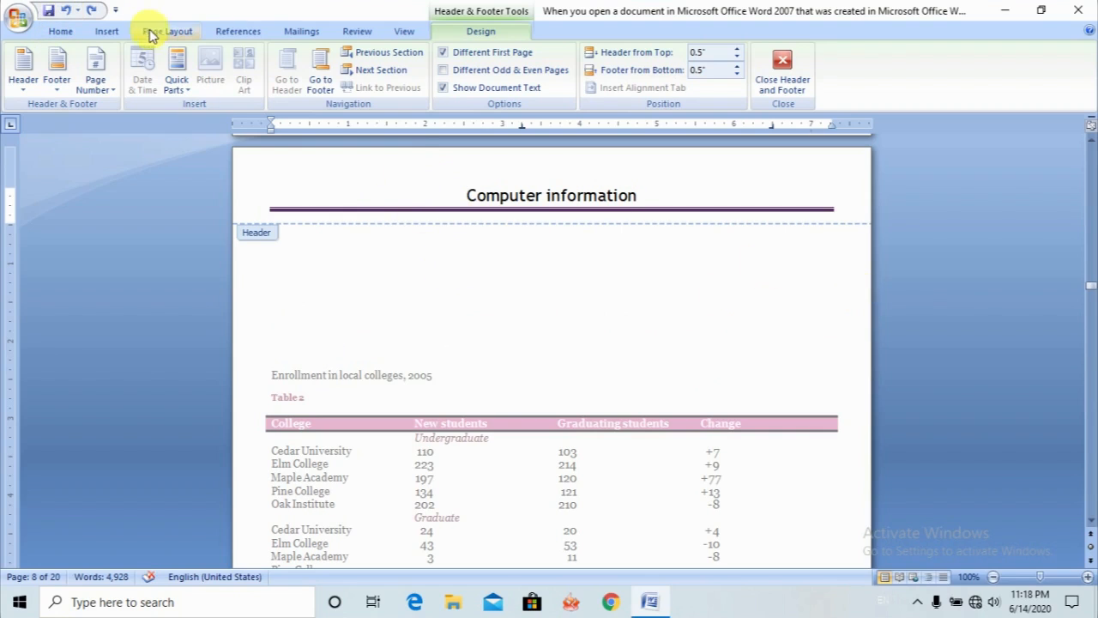
click(108, 32)
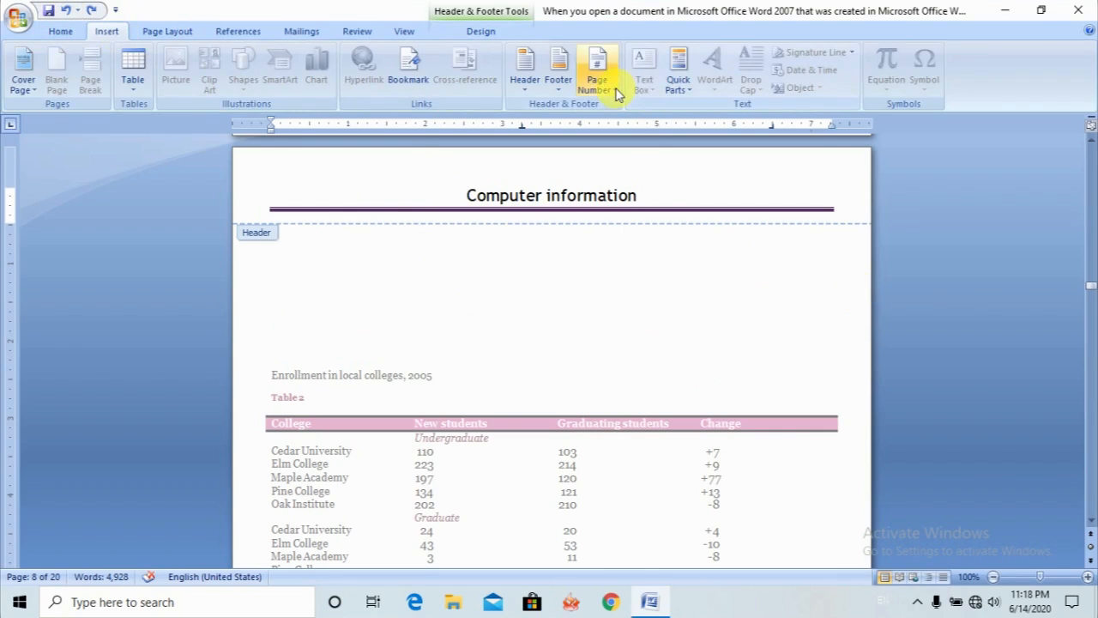
double_click(506, 296)
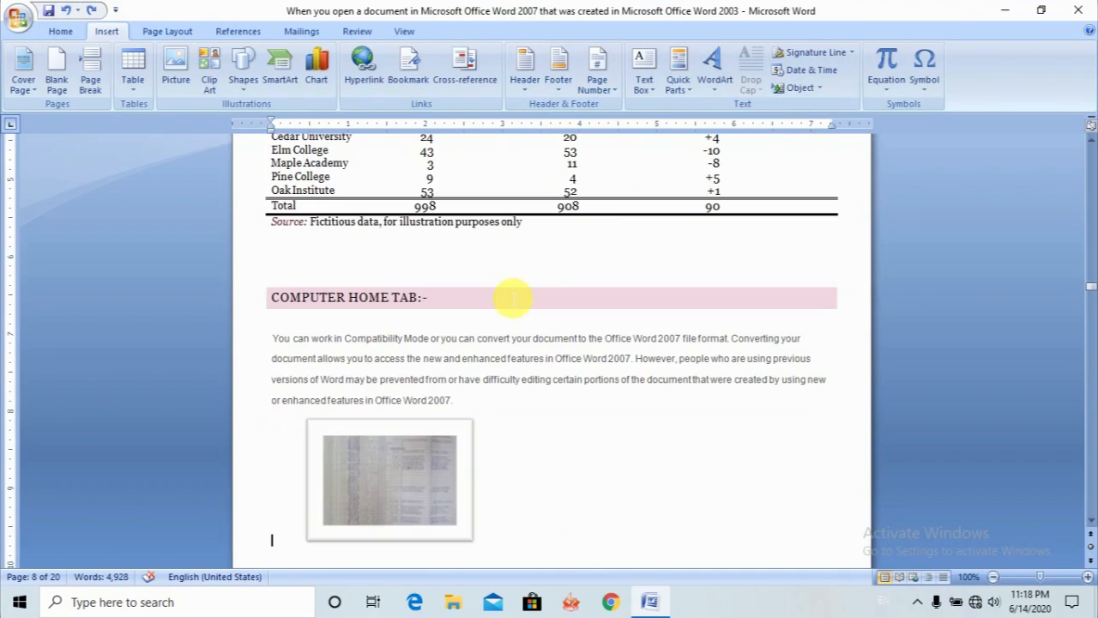
- Insert a preformatted text box on page 11 and move it into the blank area above the Computer Home TAB paragraph
scroll(515, 369, down, 5)
scroll(474, 399, down, 20)
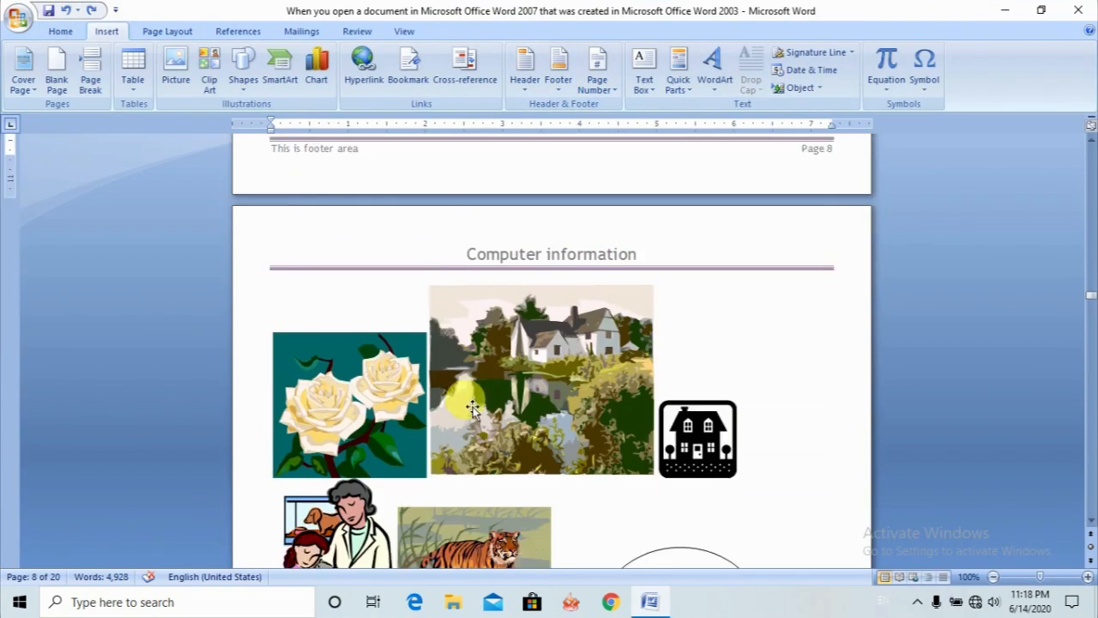
scroll(471, 413, down, 20)
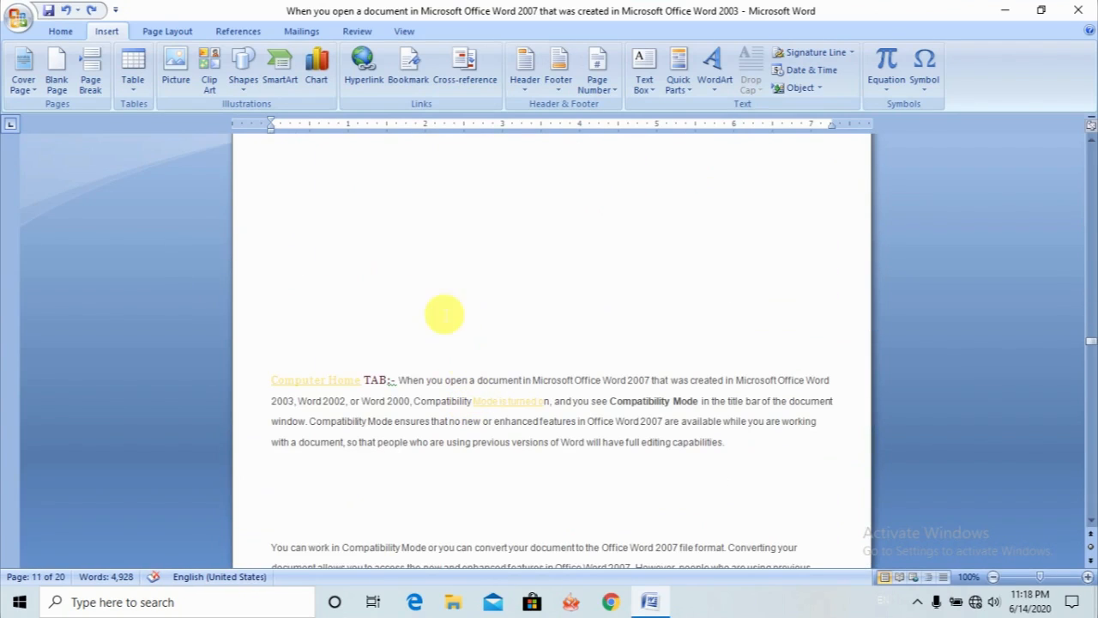
click(433, 302)
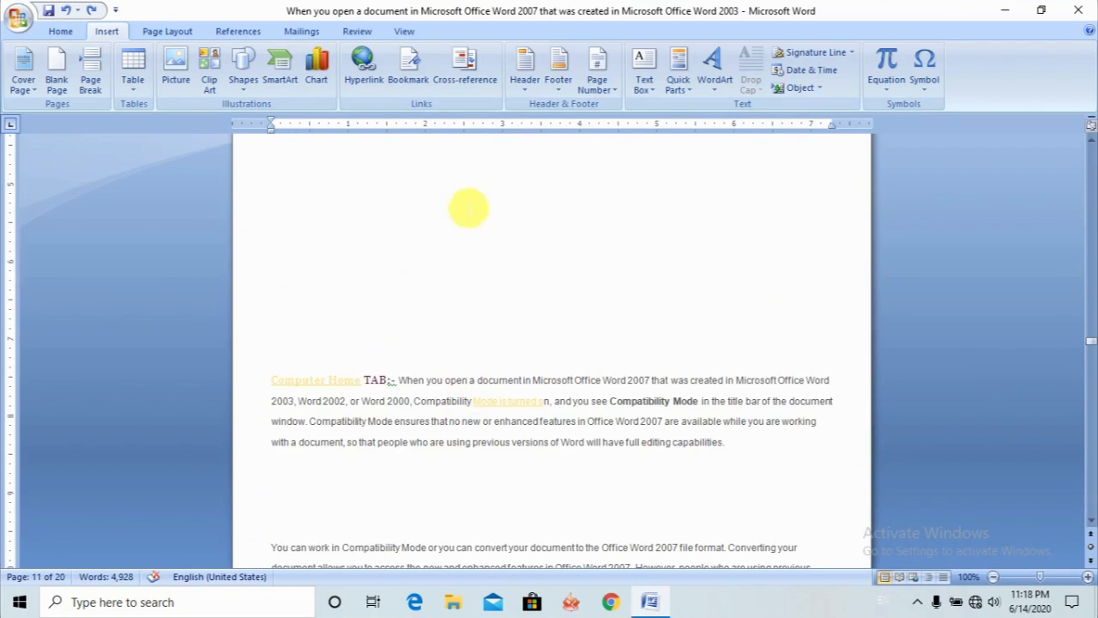
click(645, 68)
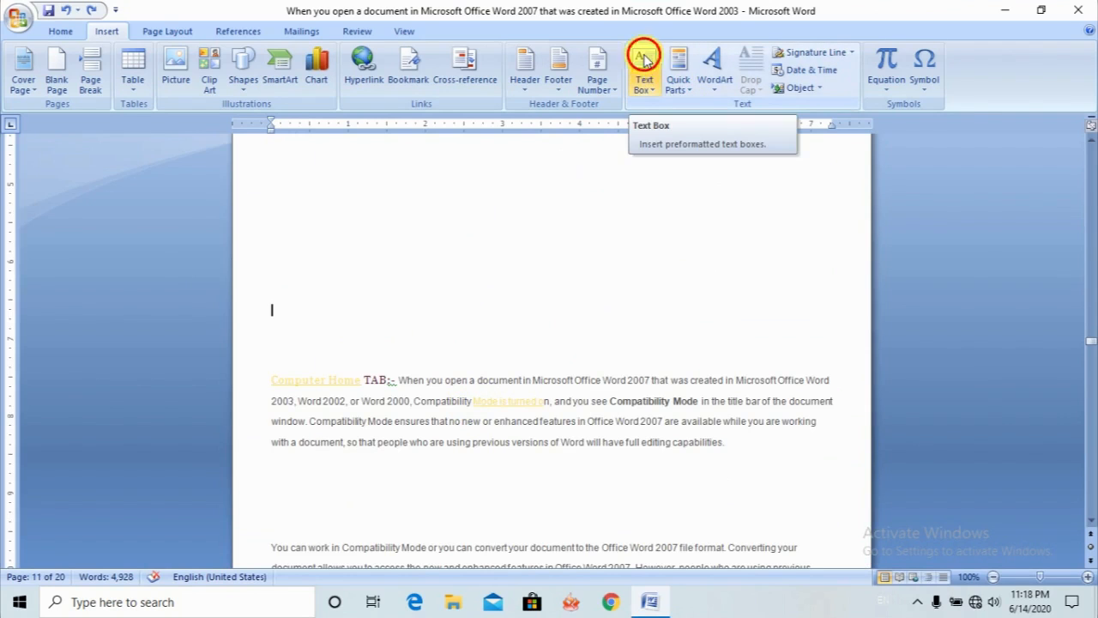
click(694, 165)
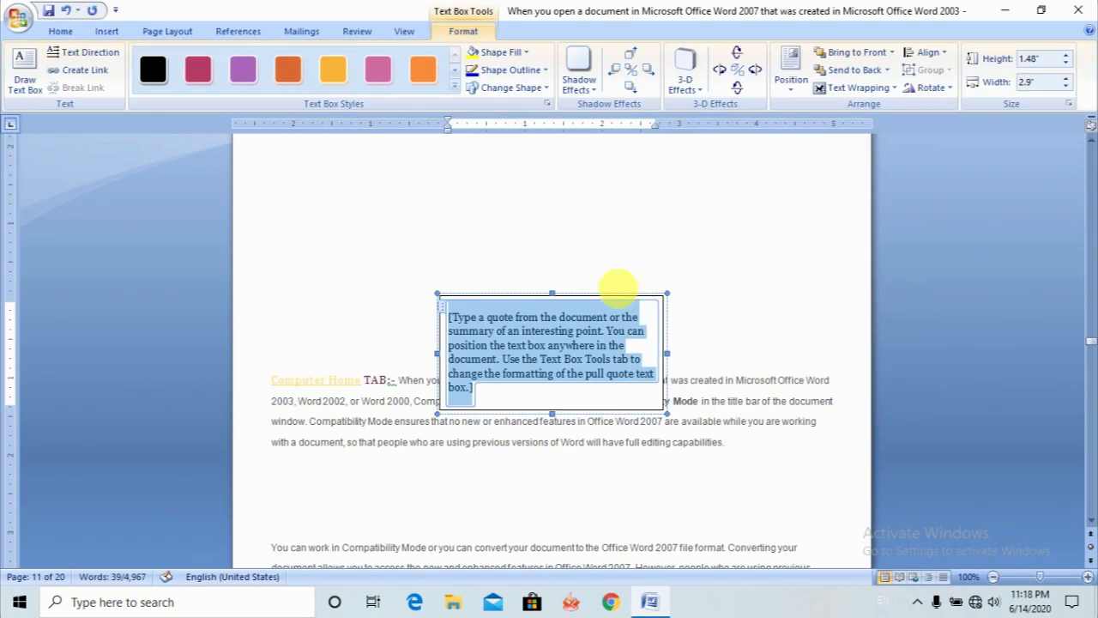
drag(541, 301, 483, 250)
- Replace the text box's placeholder with "Fg,sndfgksglfskjglkdfjgklfsdjg" and narrow the box to about 2.1"
click(493, 272)
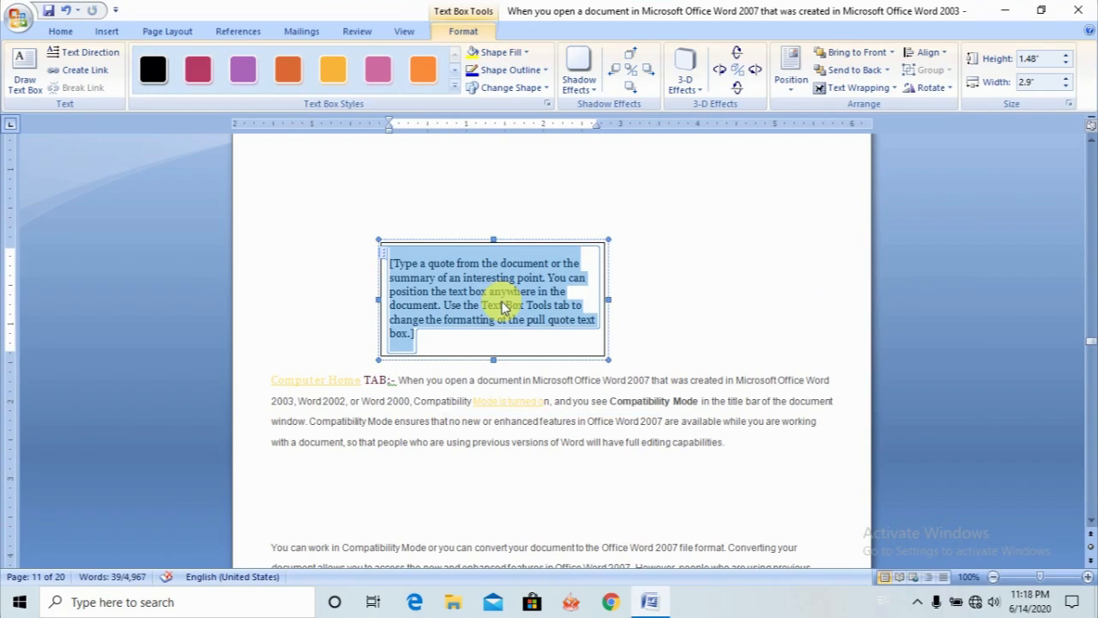
text(Fg,sndfgksglfskjglkdfjgklfsdjg)
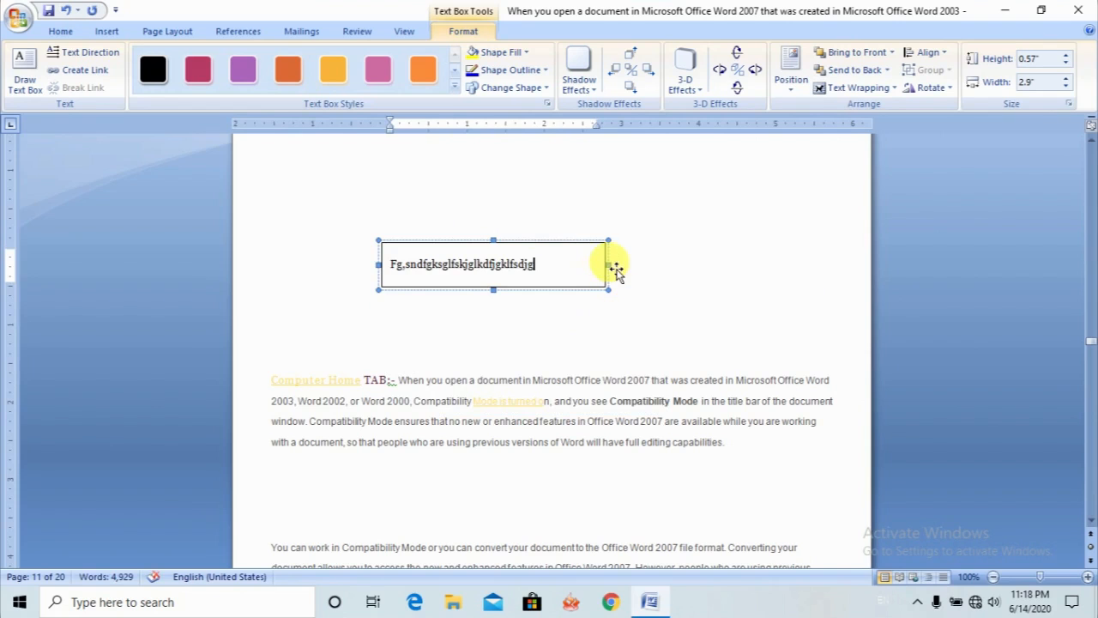
drag(618, 266, 545, 265)
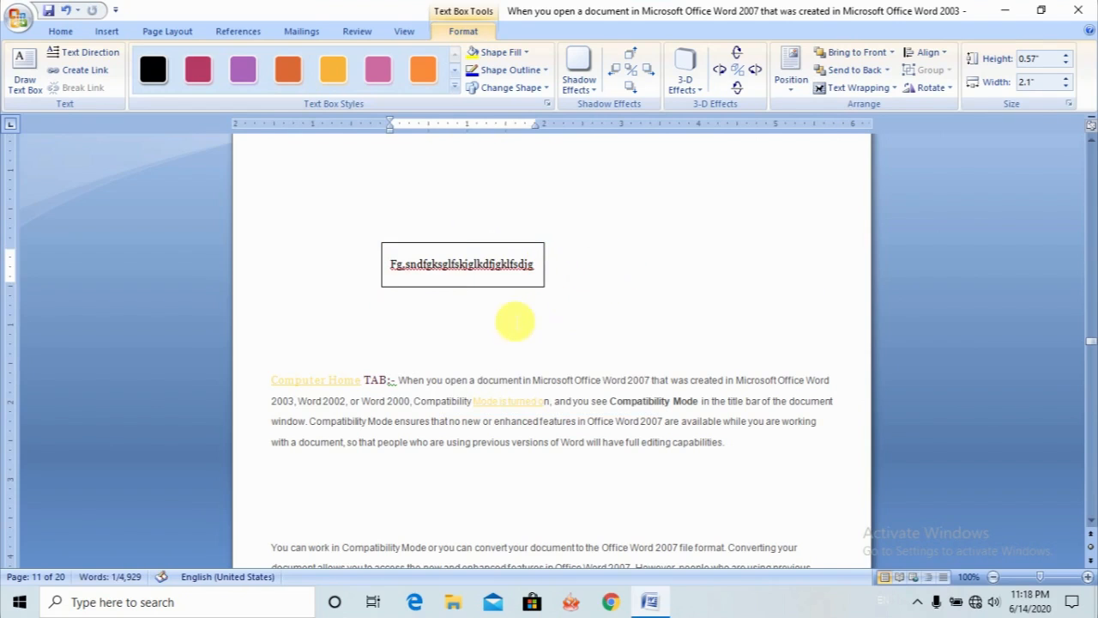
- Move the text box to the left edge of the page, above the Computer Home TAB paragraph
click(506, 292)
click(507, 287)
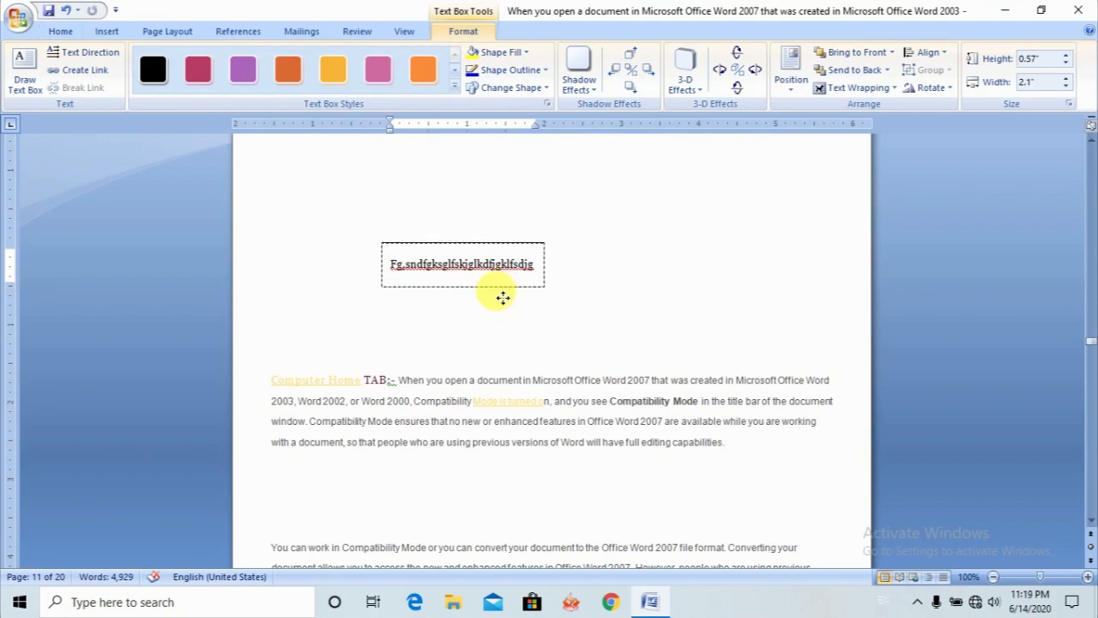
drag(362, 284, 363, 284)
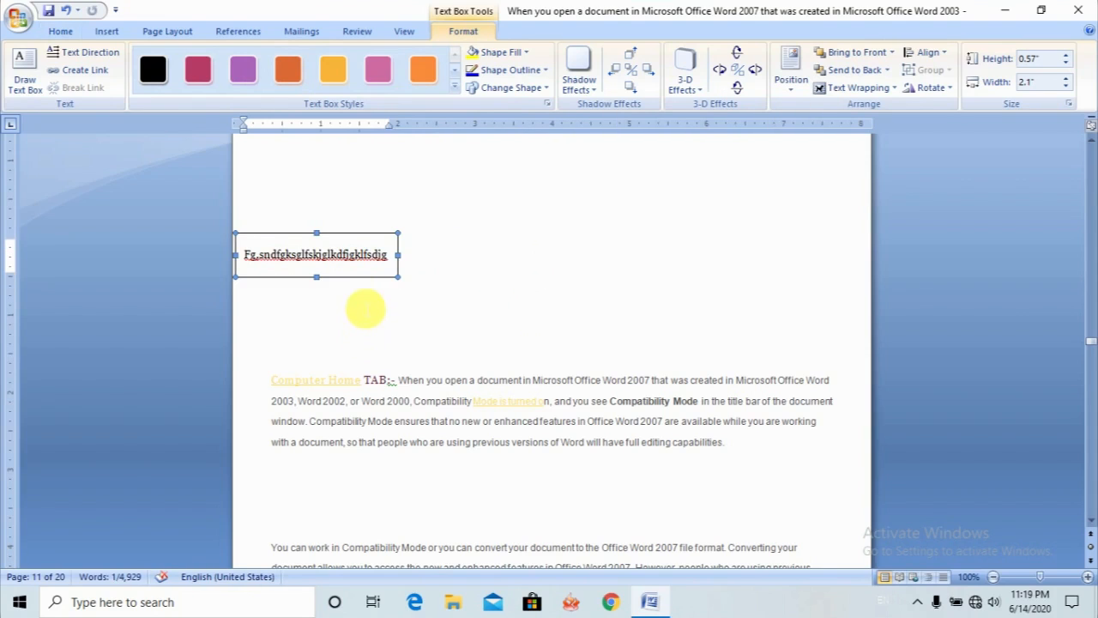
- Move the text box to the right side of the page, just above the Computer Home TAB paragraph
click(397, 401)
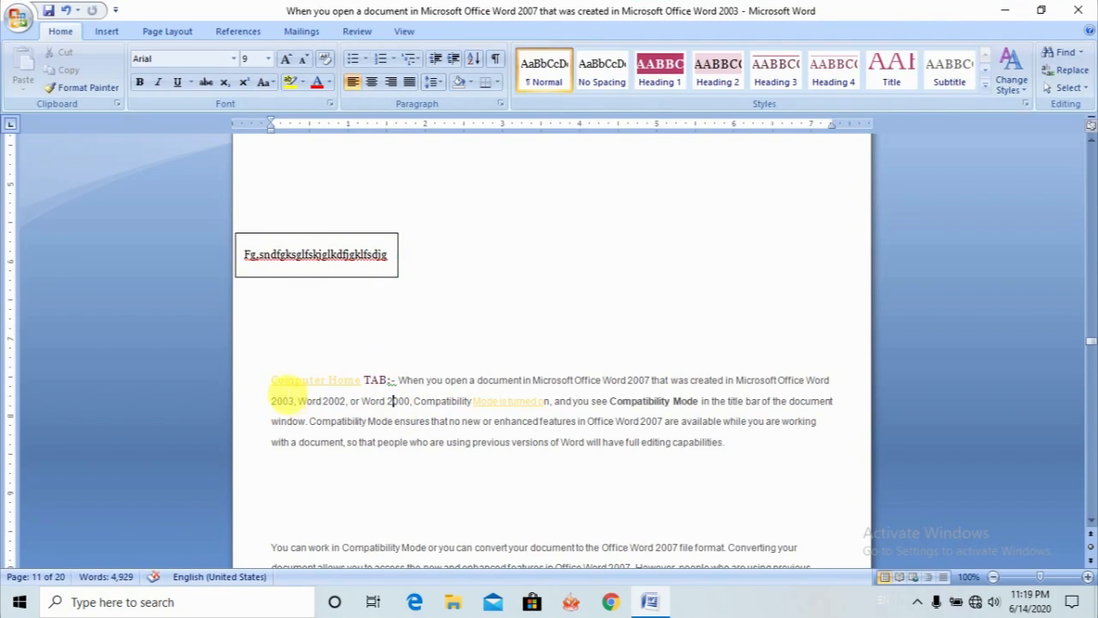
drag(273, 382, 726, 459)
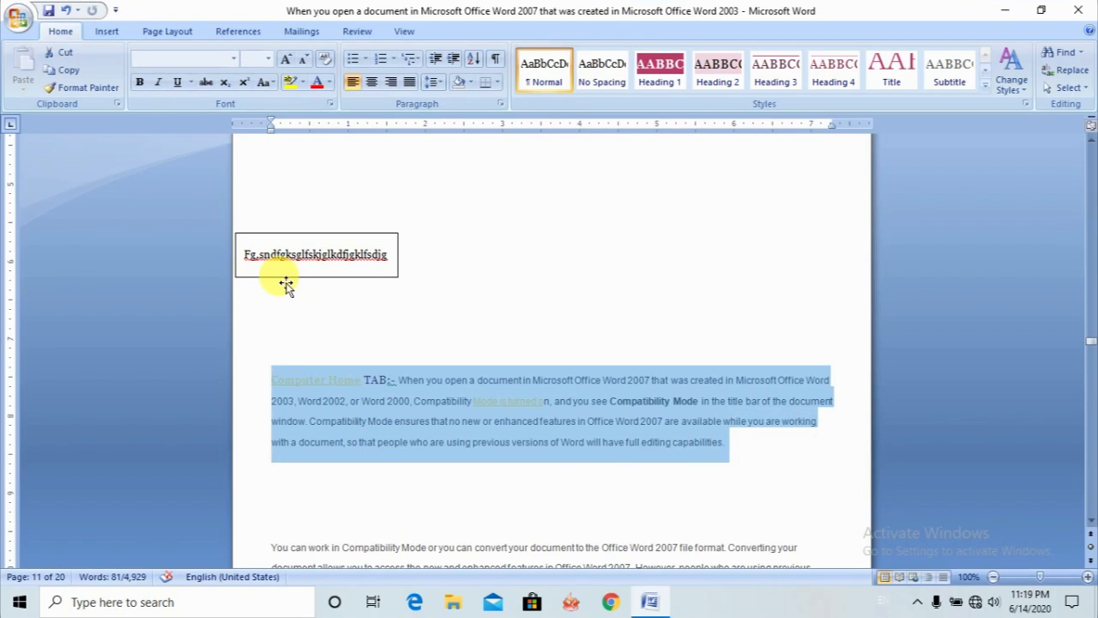
click(286, 285)
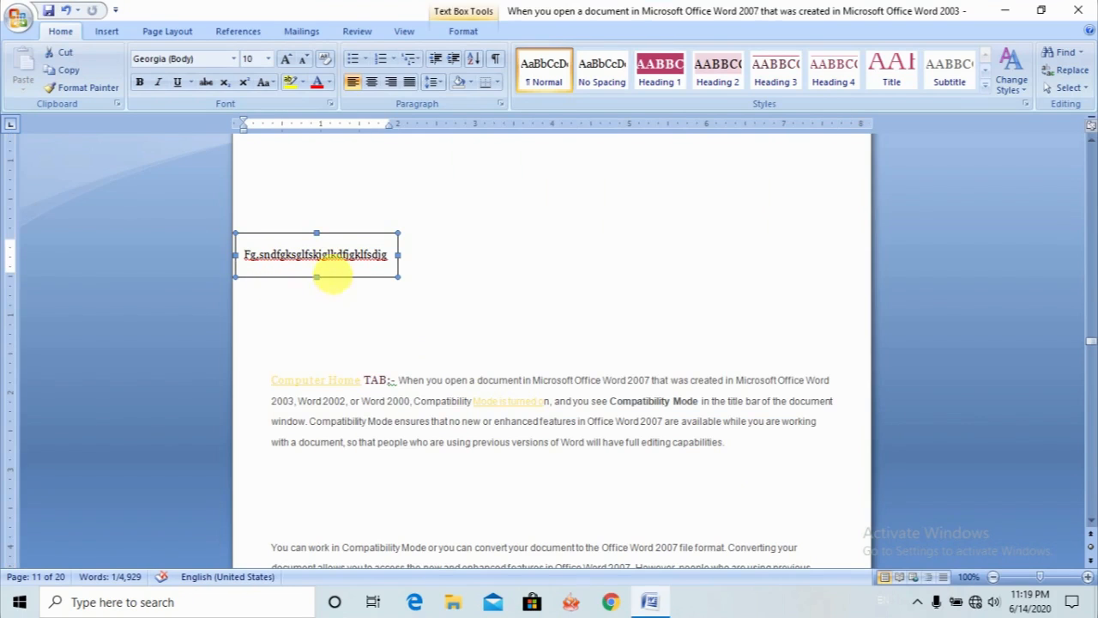
drag(349, 281, 753, 324)
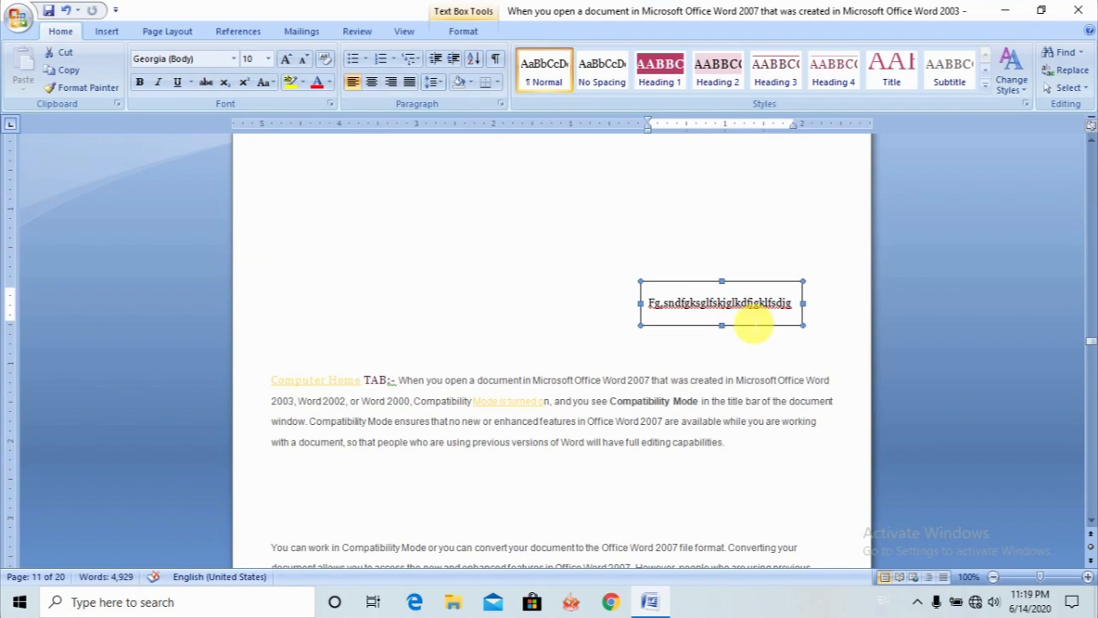
click(542, 254)
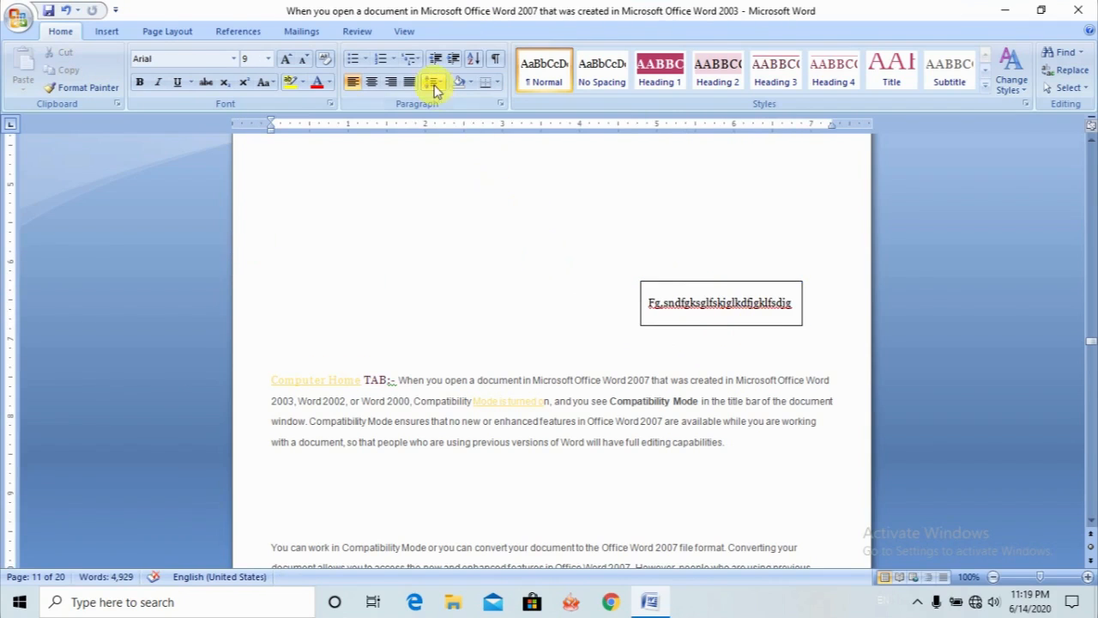
- Examine the Quick Parts options, including the list of document properties that can be inserted
click(117, 30)
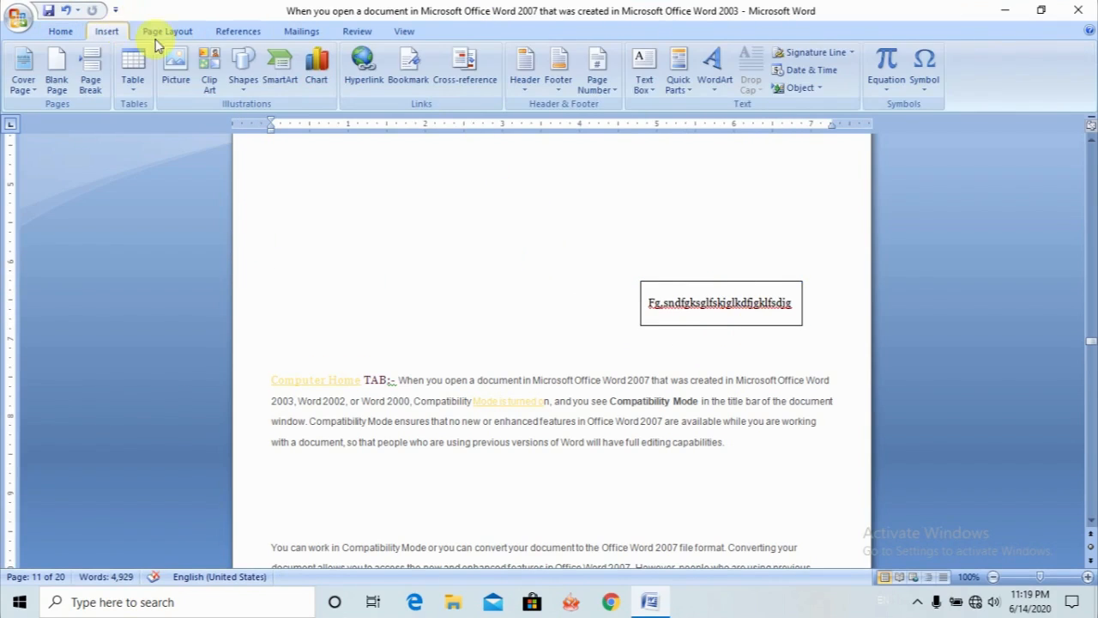
click(691, 96)
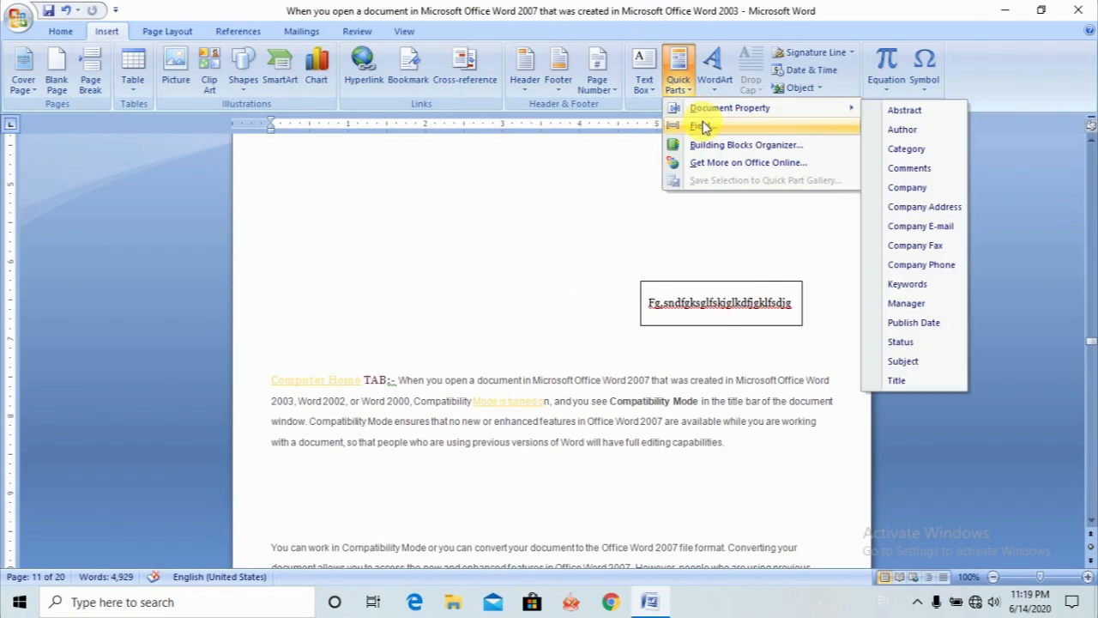
mouse_move(698, 109)
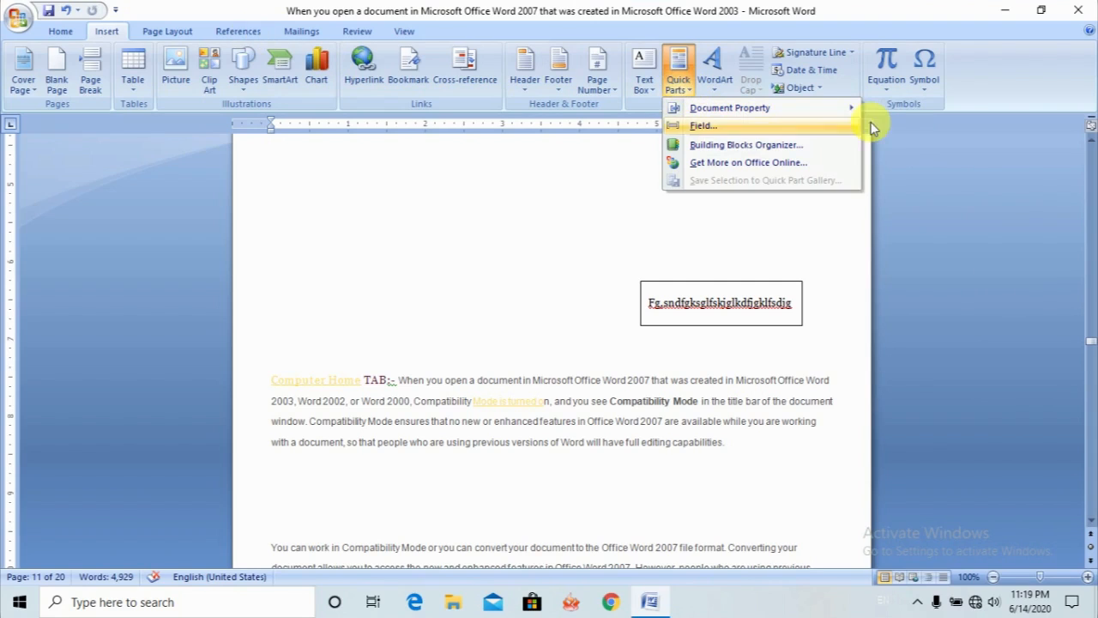
mouse_move(742, 117)
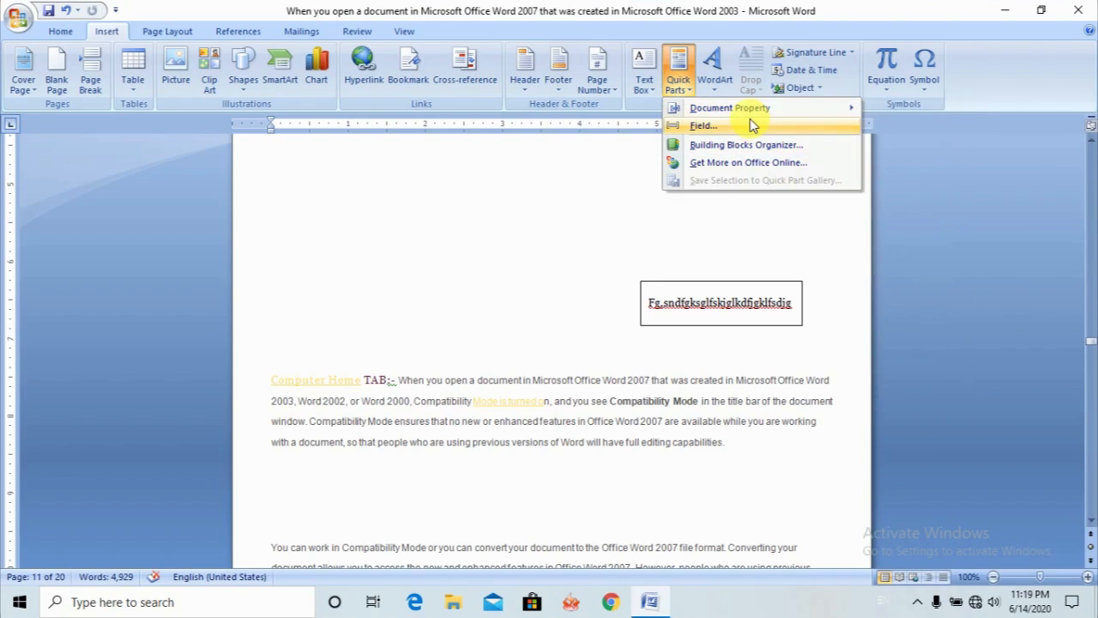
- Examine the built-in bibliography gallery and the form for creating a citation source, closing it without adding one
click(270, 35)
click(255, 30)
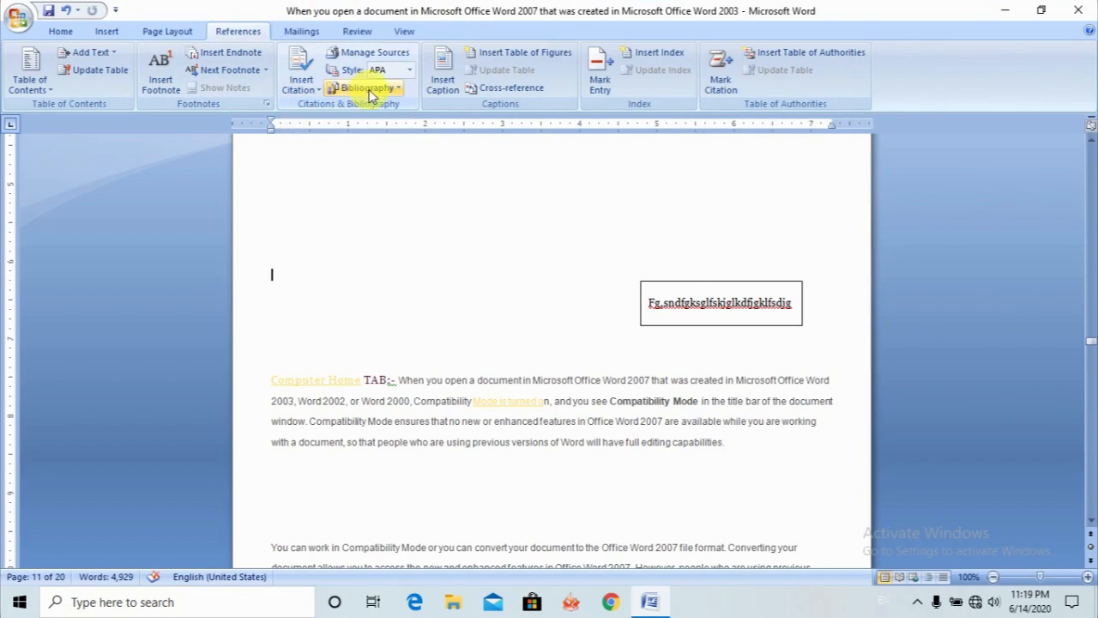
click(398, 91)
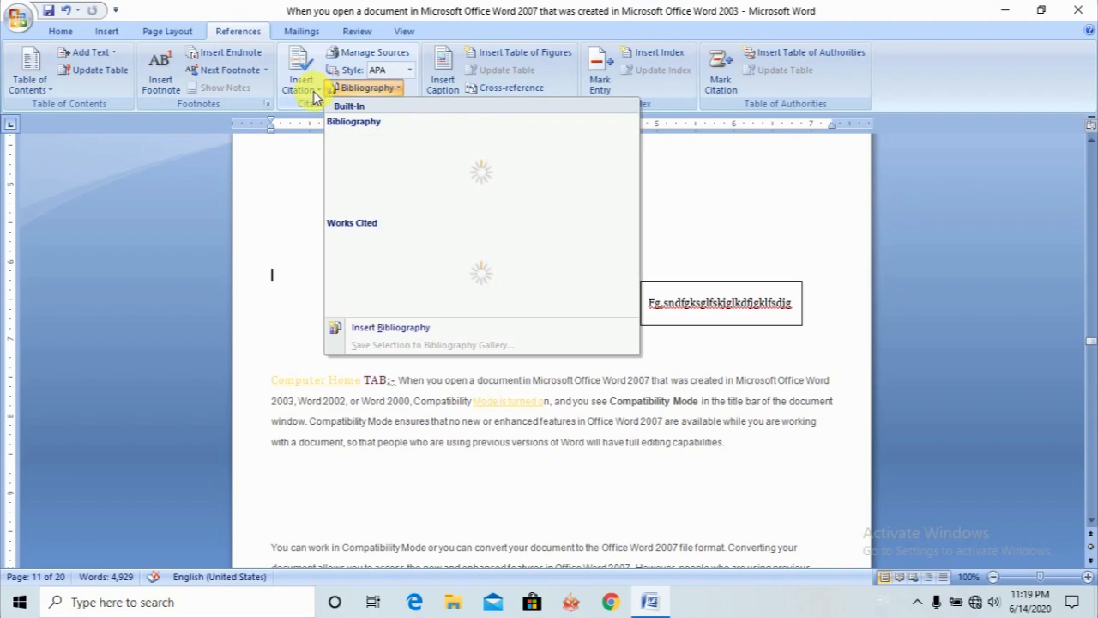
click(313, 94)
click(326, 109)
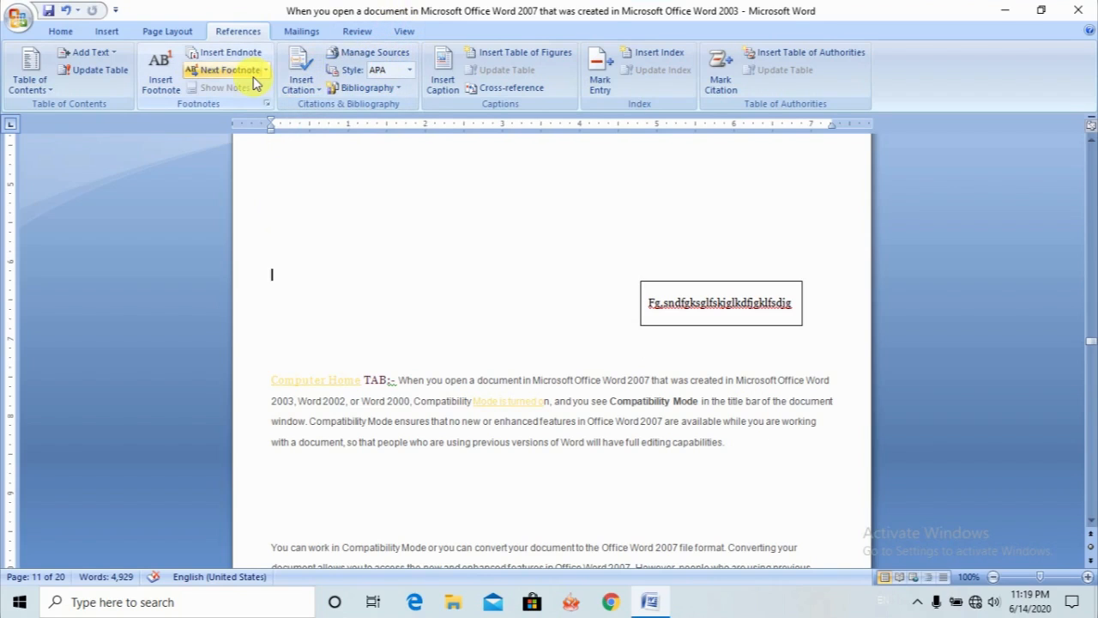
click(319, 99)
click(329, 111)
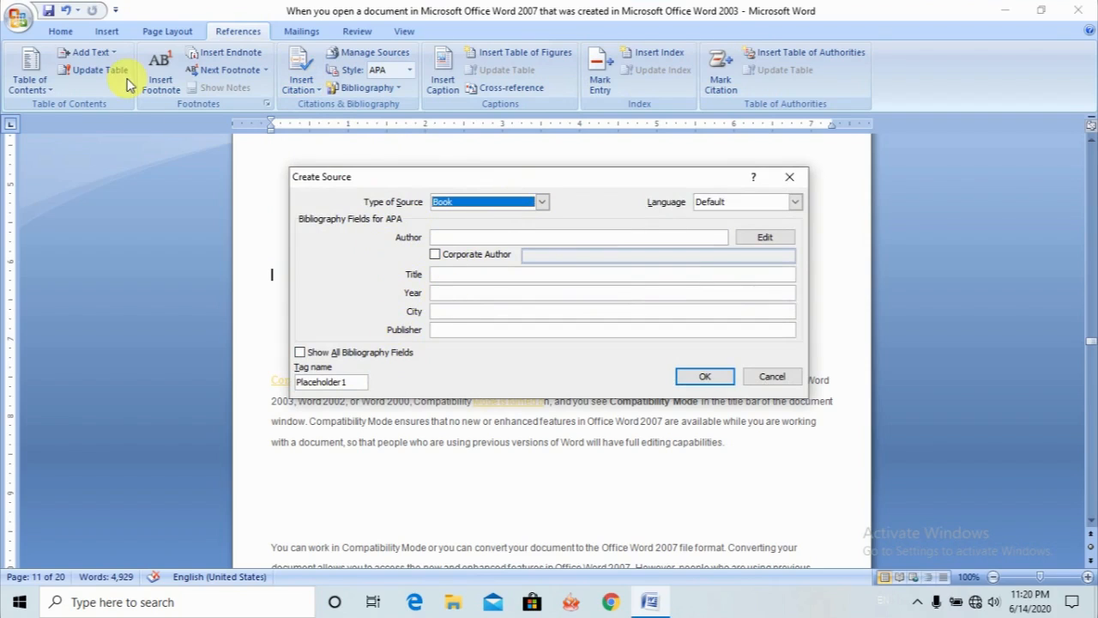
click(788, 178)
- Insert WordArt reading "Computer" in the slanted orange 3-D style, keeping the Impact font at size 36
click(106, 32)
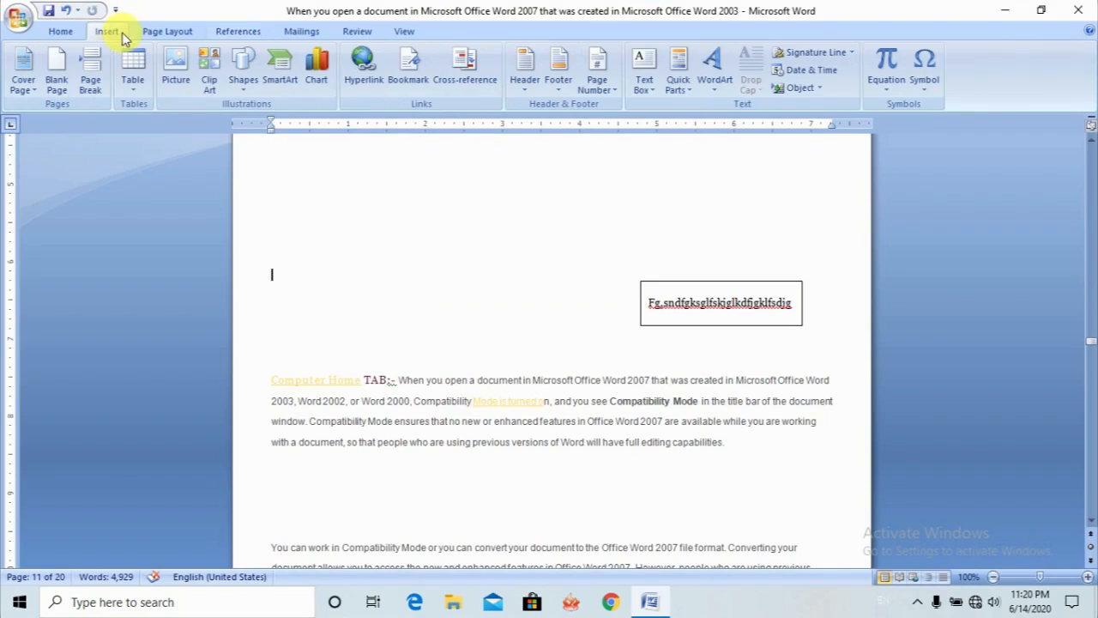
click(715, 97)
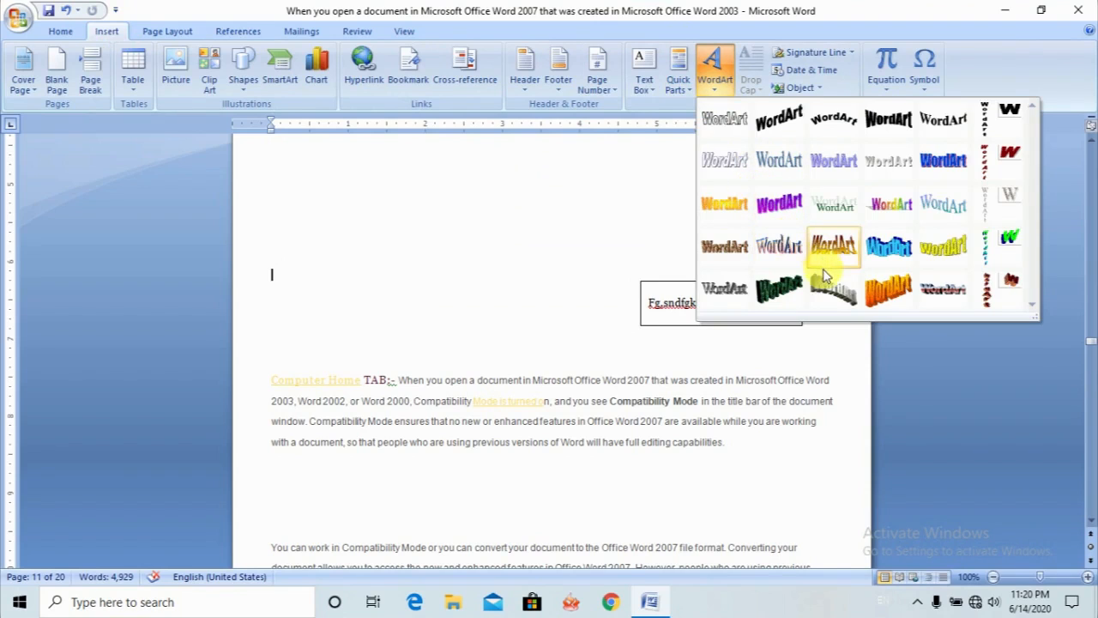
click(888, 292)
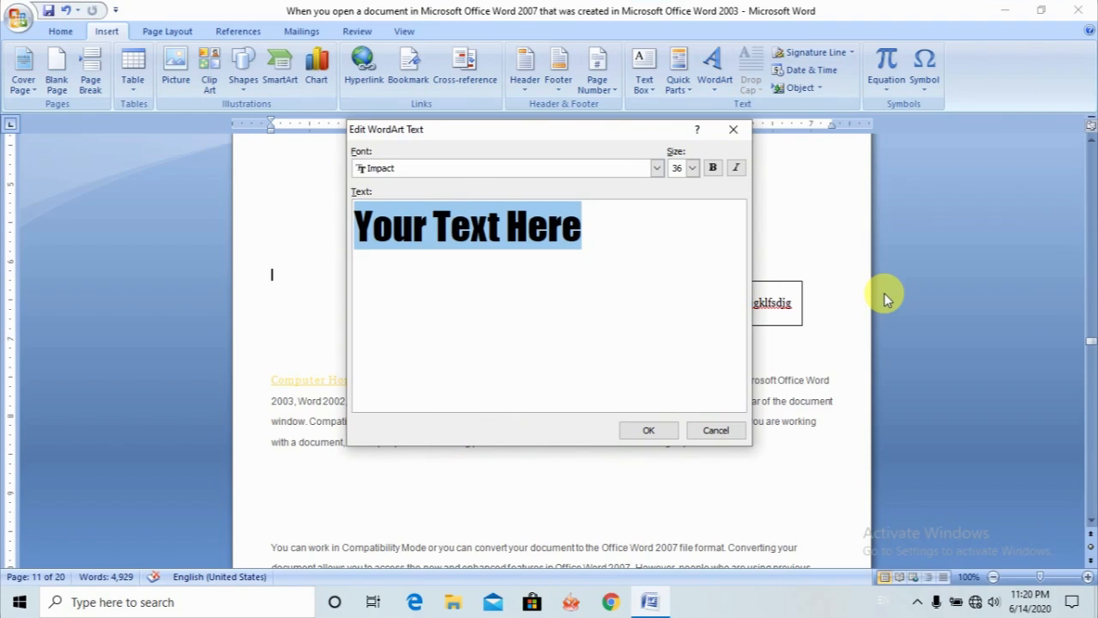
text(C)
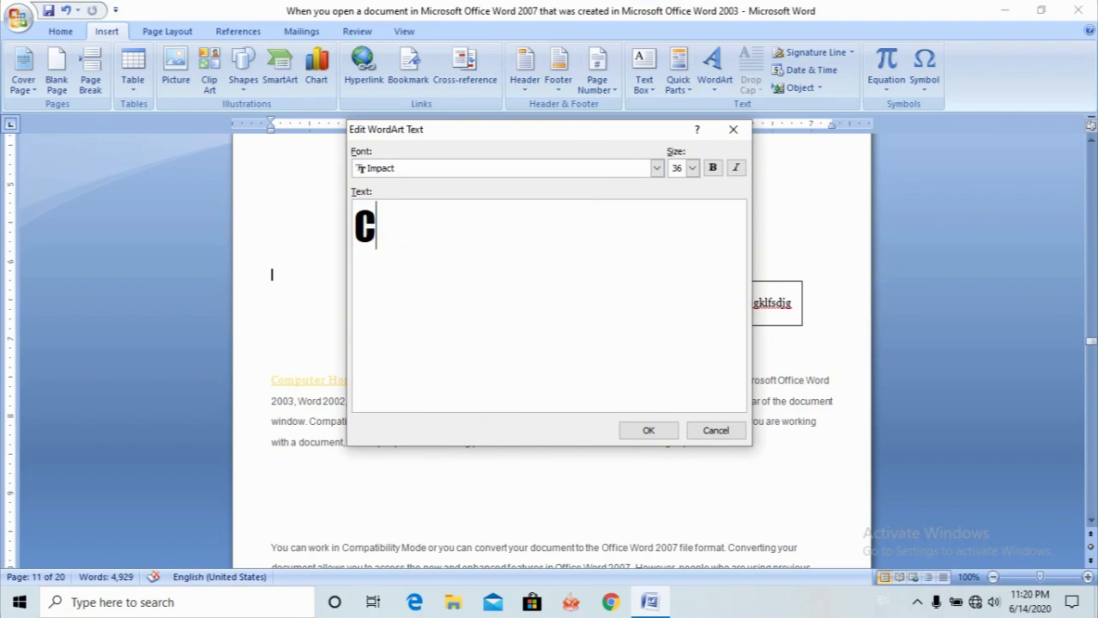
text(omputer)
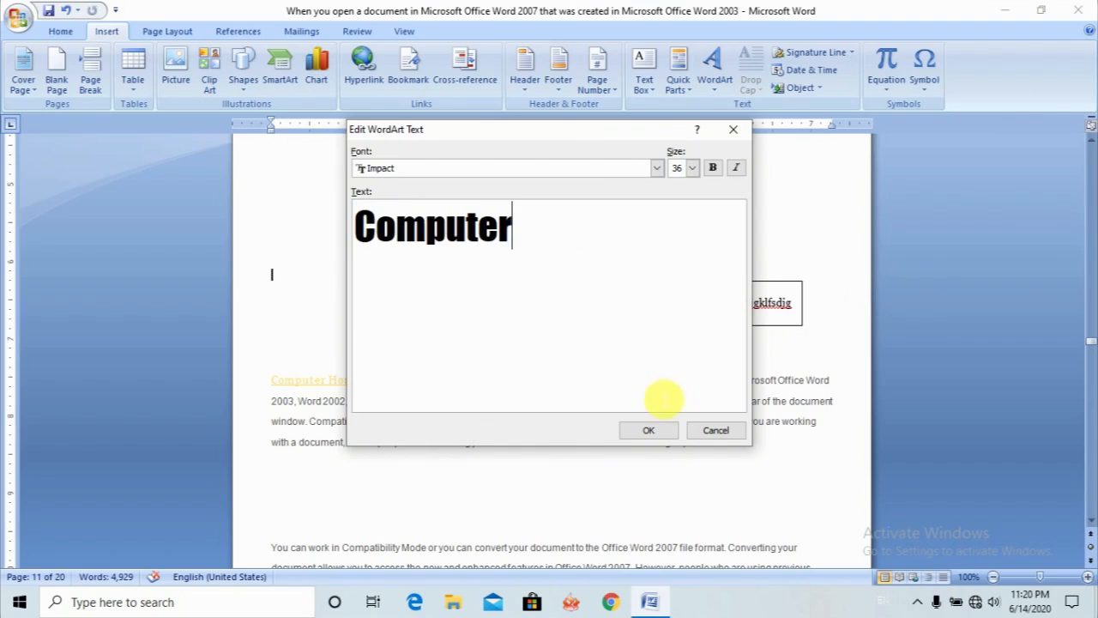
click(655, 431)
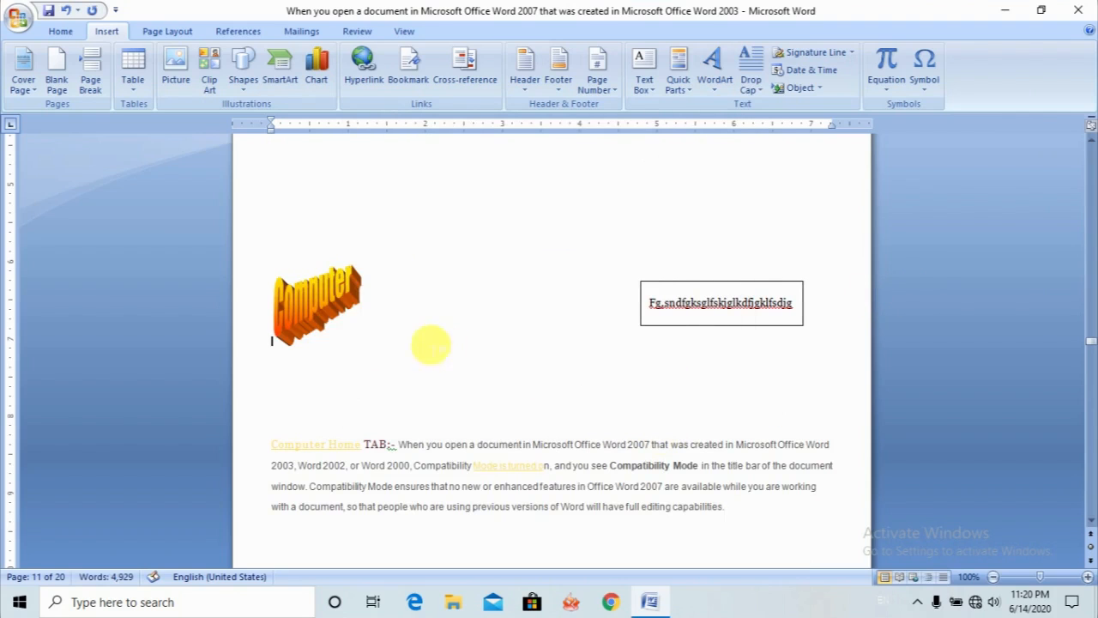
- Enlarge the Computer WordArt until it reaches the text box's left edge, and move it up the page
click(338, 334)
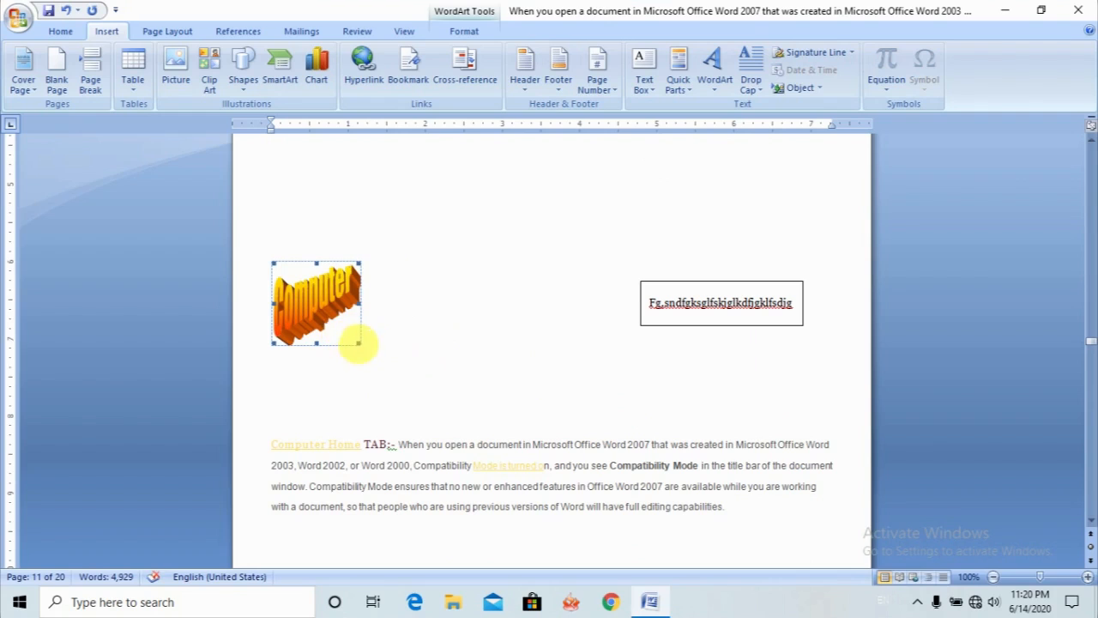
drag(359, 343, 649, 373)
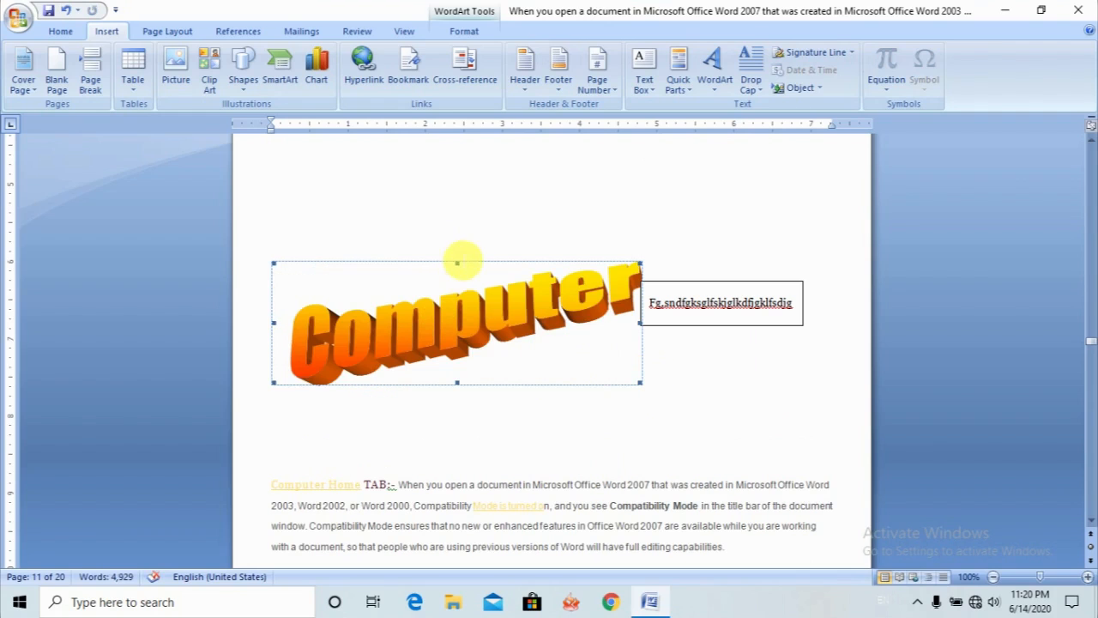
drag(434, 273, 444, 172)
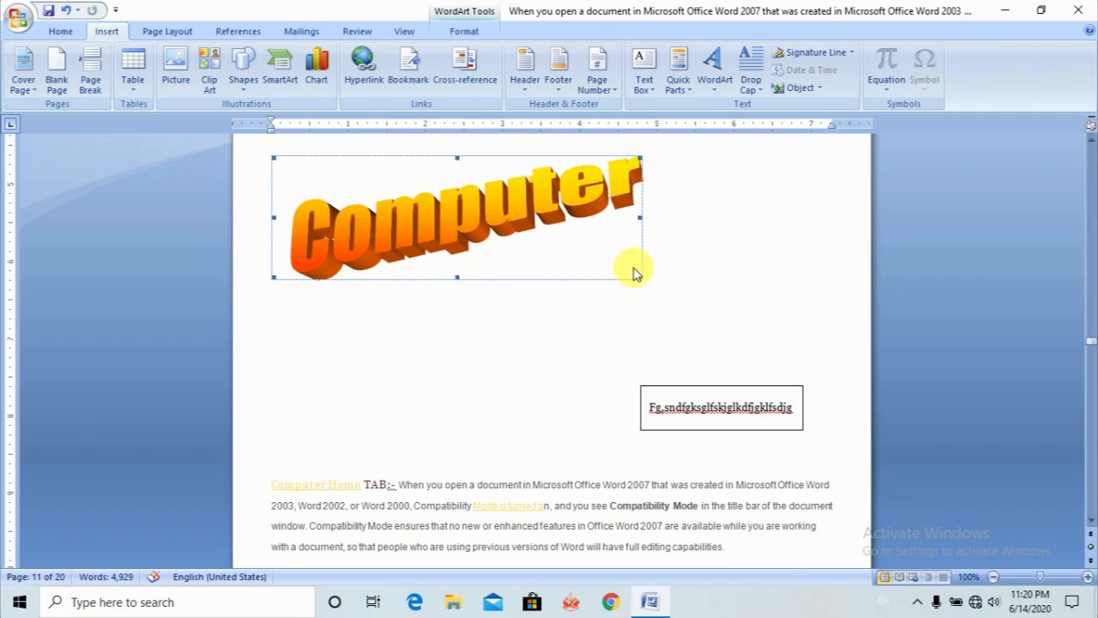
click(677, 292)
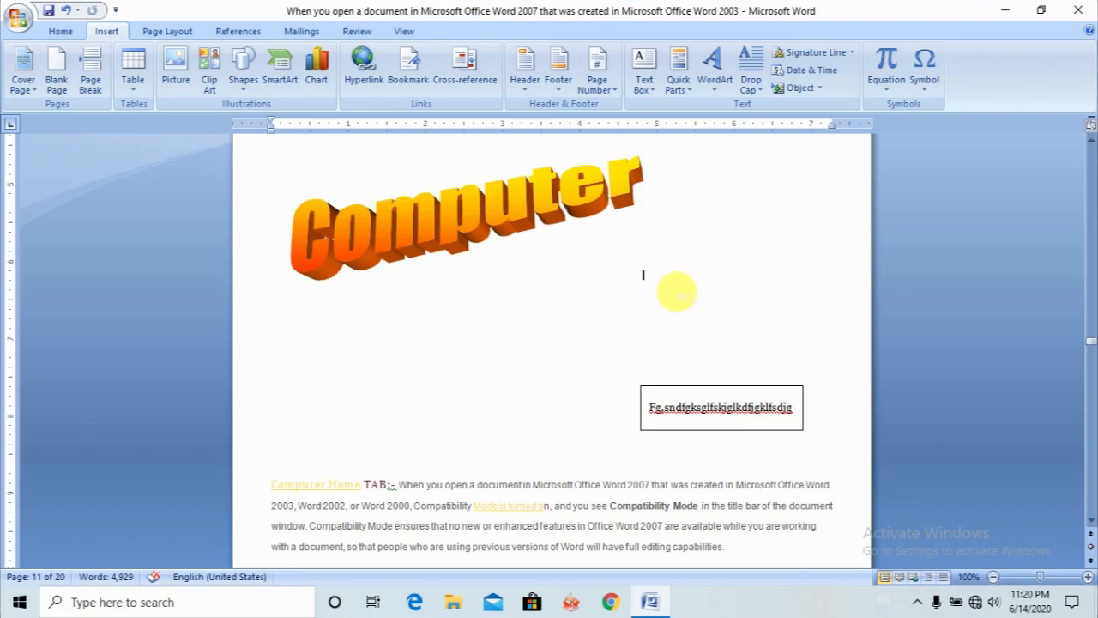
- Insert a second WordArt above Computer in the slanted purple style, keeping the default text "Your Text Here"
click(717, 94)
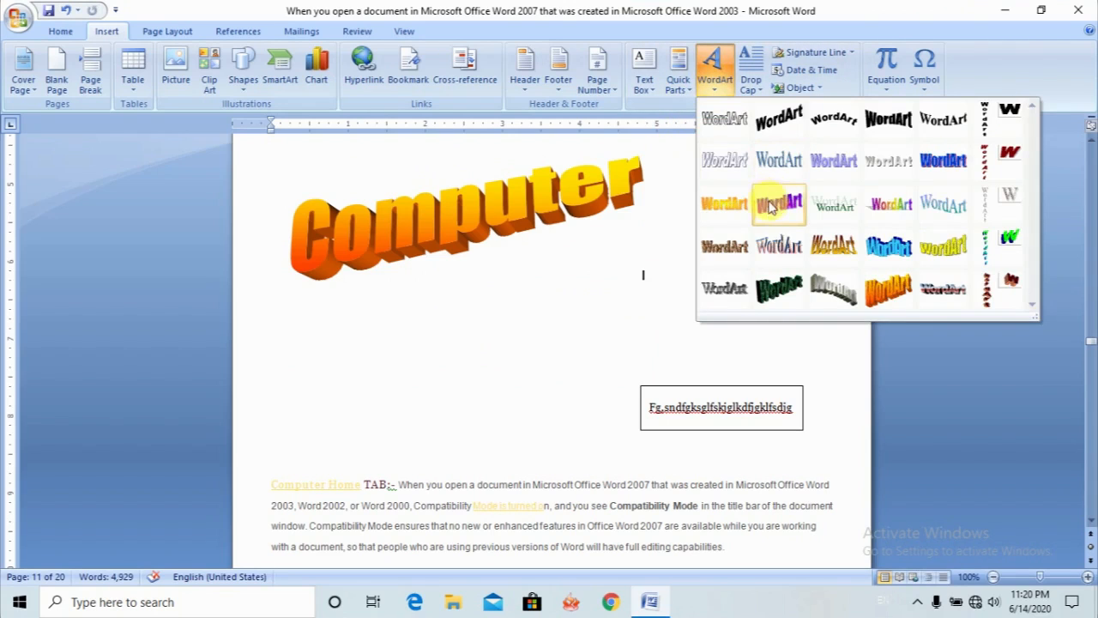
click(611, 206)
click(611, 201)
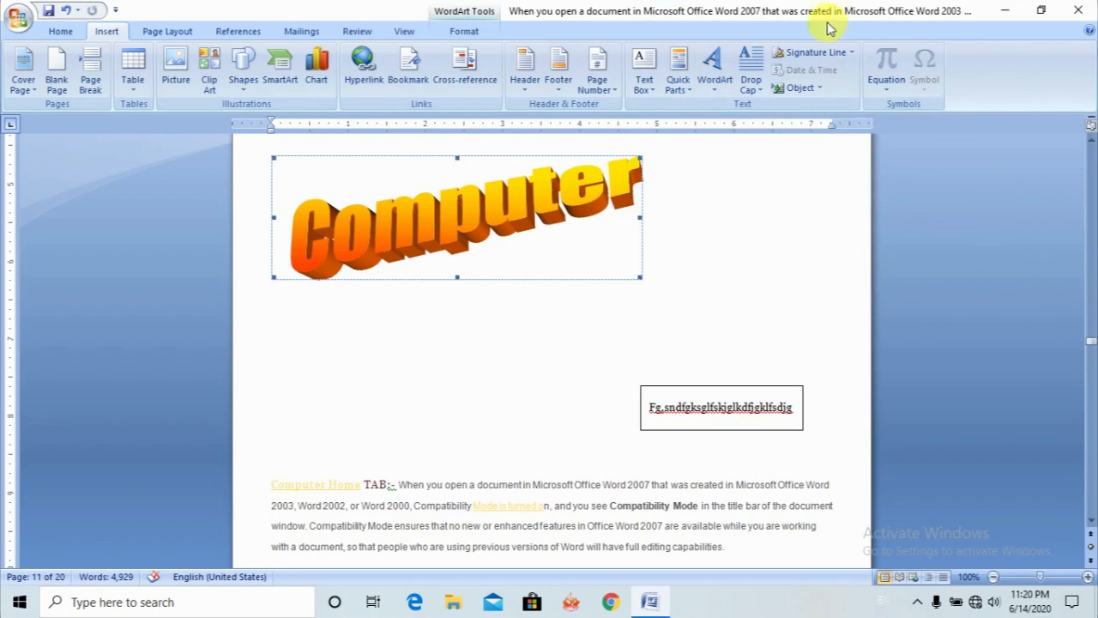
click(712, 90)
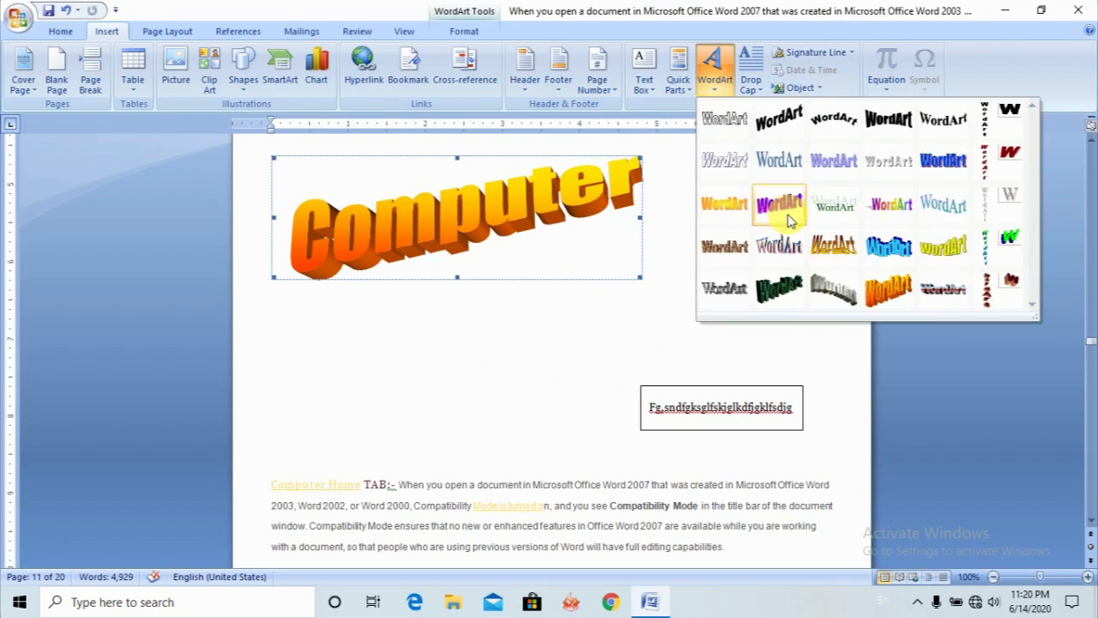
click(783, 211)
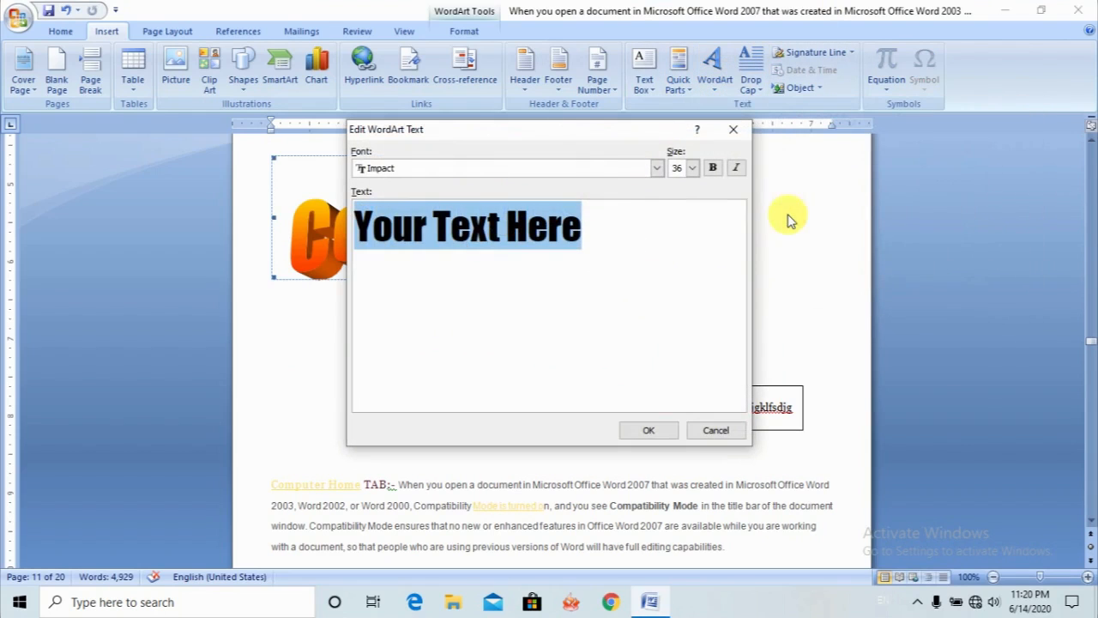
click(646, 431)
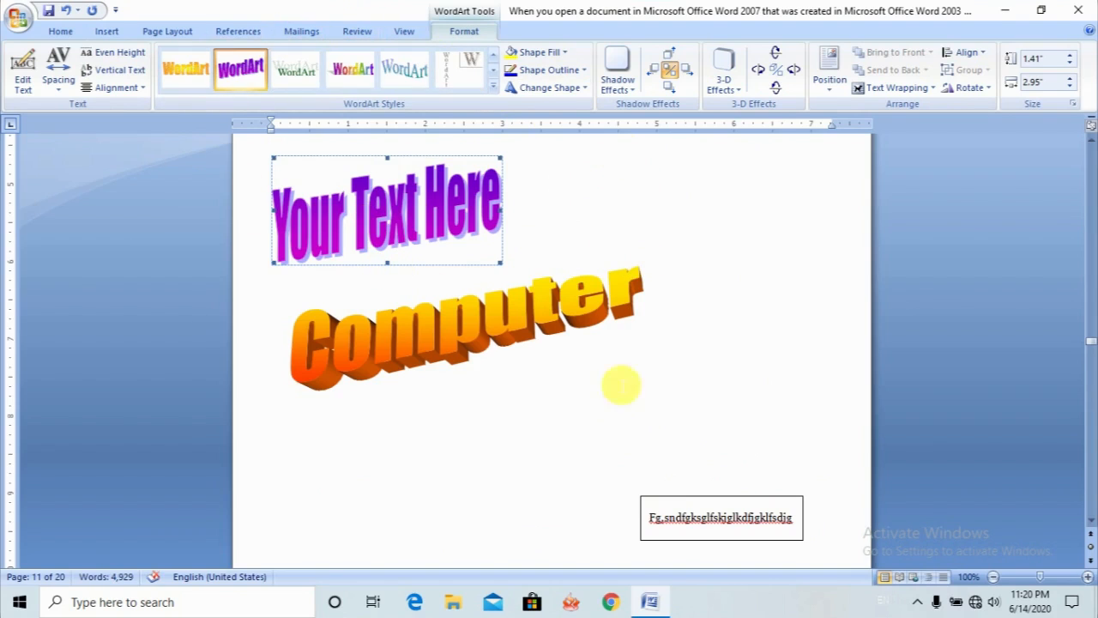
click(590, 385)
click(586, 445)
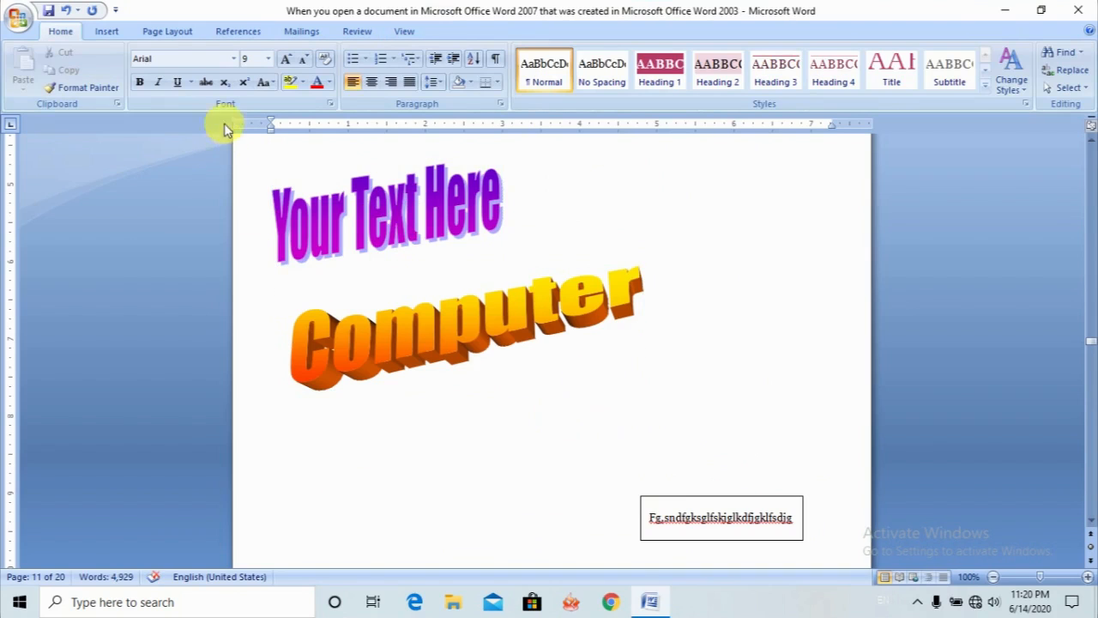
- Apply the Dropped drop cap style to the initial Y of the "You can work in Compatibility Mode" paragraph on page 12
click(109, 31)
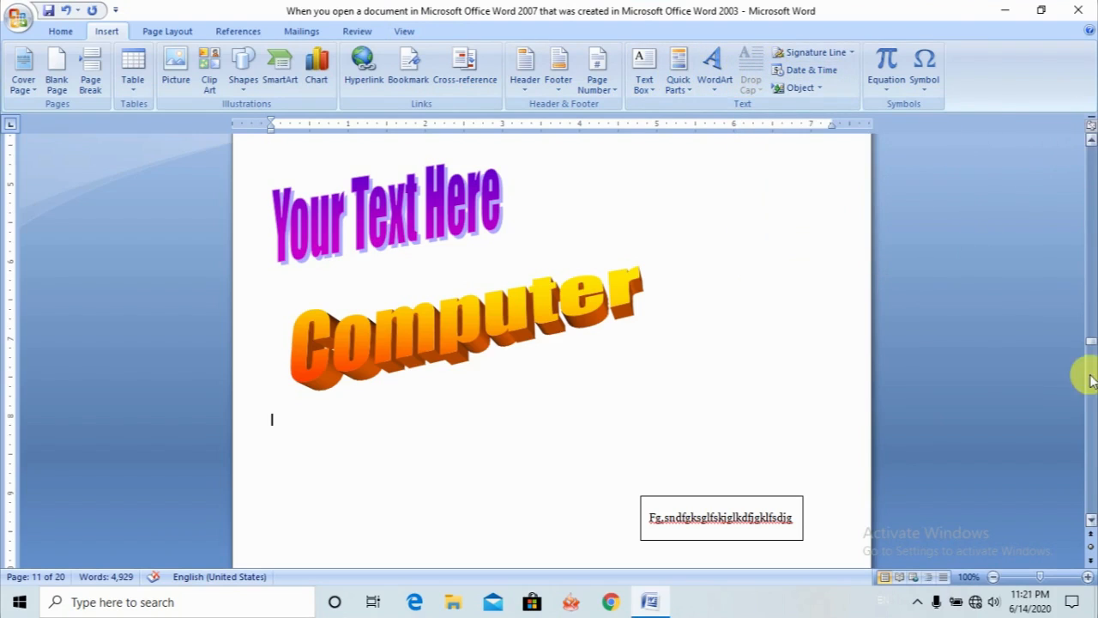
click(1092, 521)
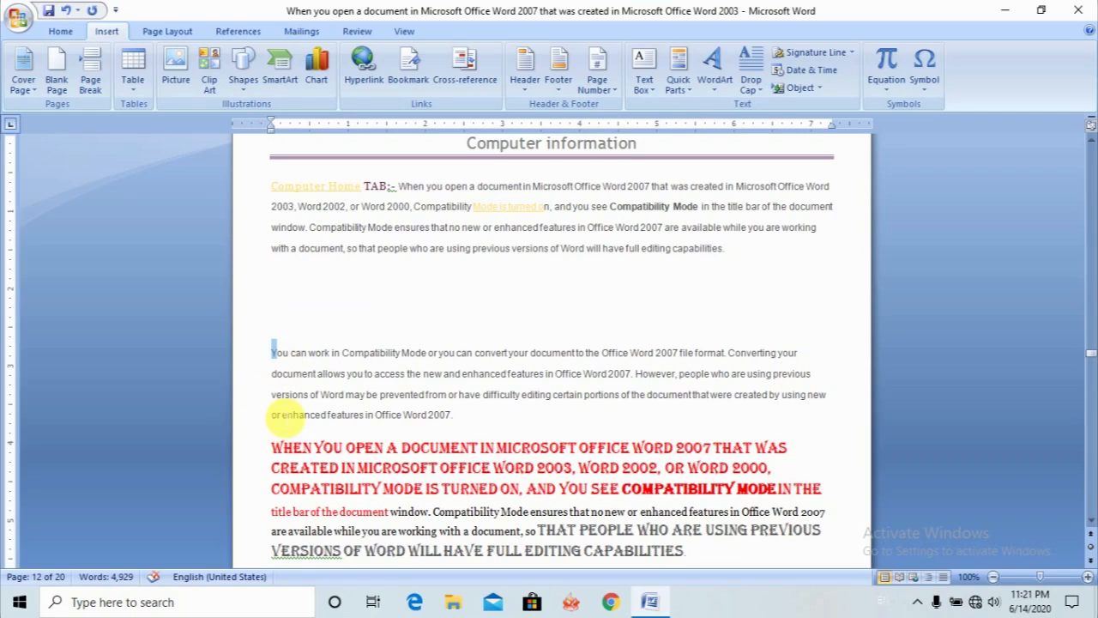
click(749, 82)
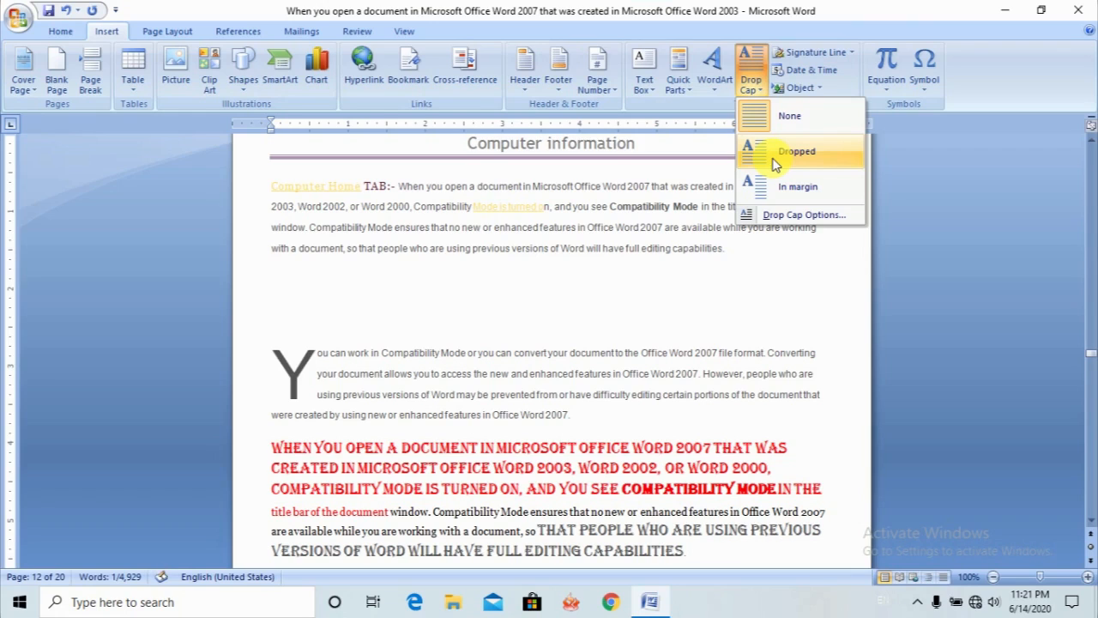
- Format the opening Y of the "You can work in Compatibility Mode" paragraph as a Dropped cap three lines deep
click(777, 163)
click(452, 388)
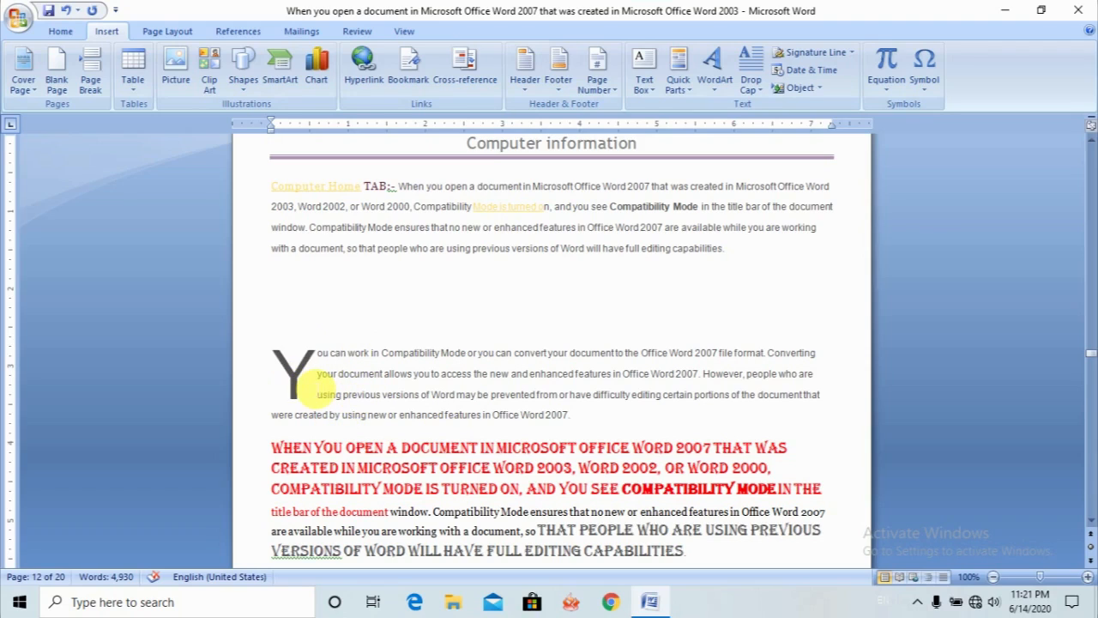
click(282, 380)
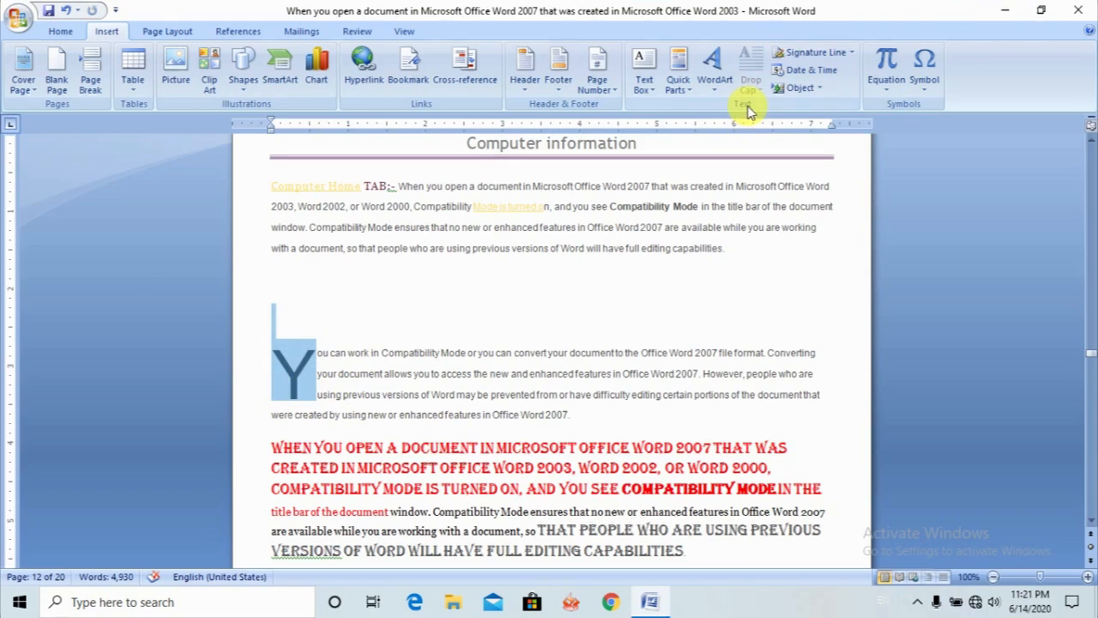
click(440, 352)
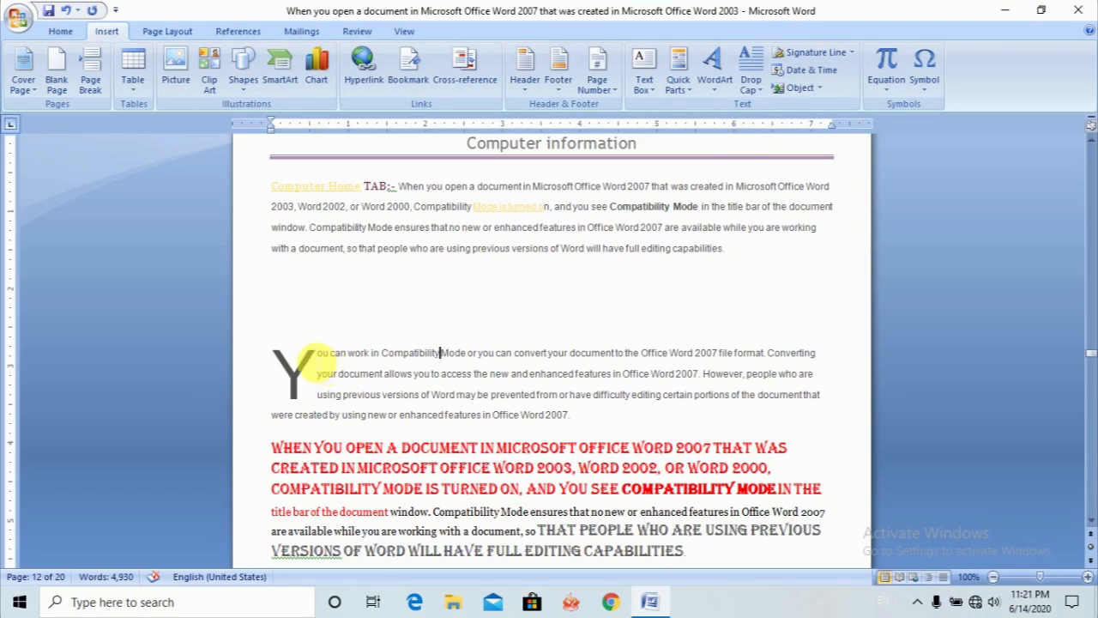
- Move the dropped Y's frame slightly out into the page's left margin
click(313, 360)
drag(315, 360, 292, 380)
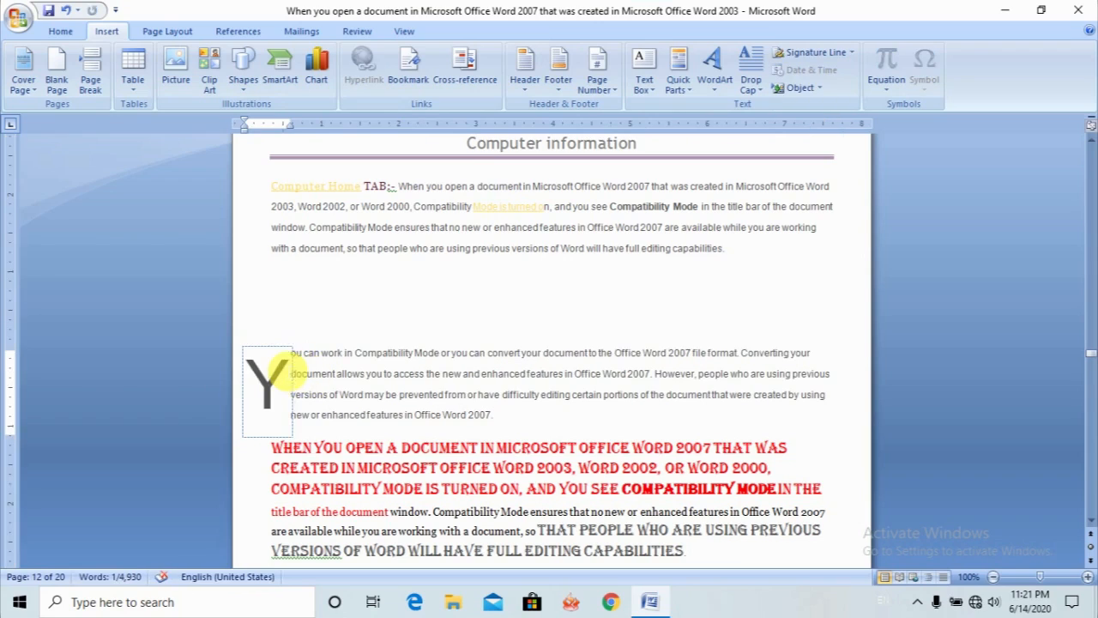
click(288, 371)
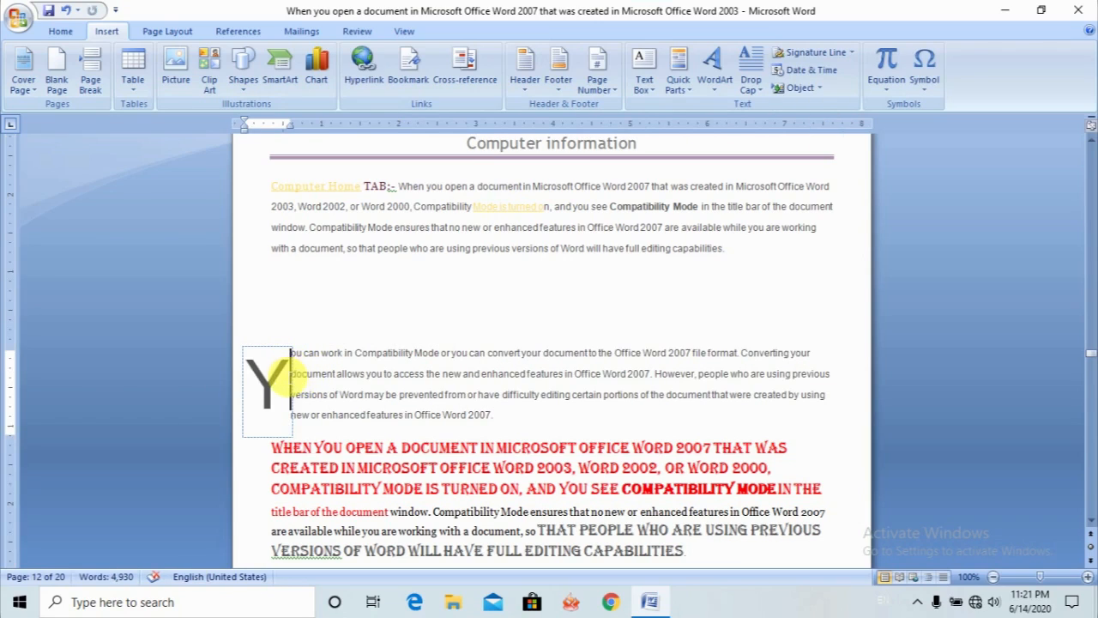
- Set the Y drop cap's Lines to drop to 2, keeping the Dropped position and Arial font
double_click(267, 382)
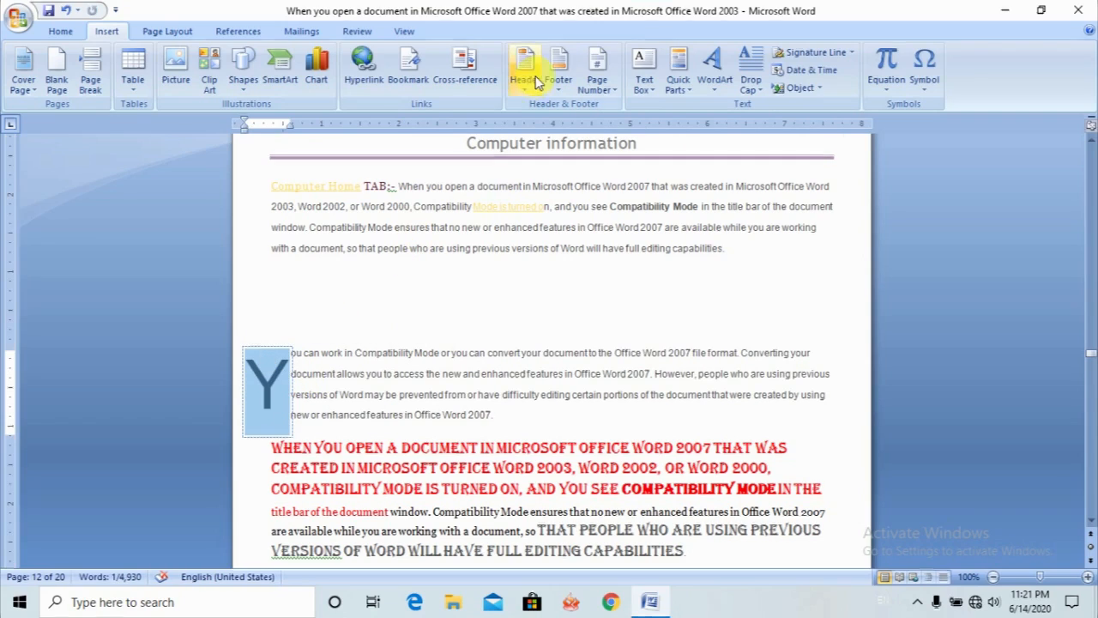
click(751, 82)
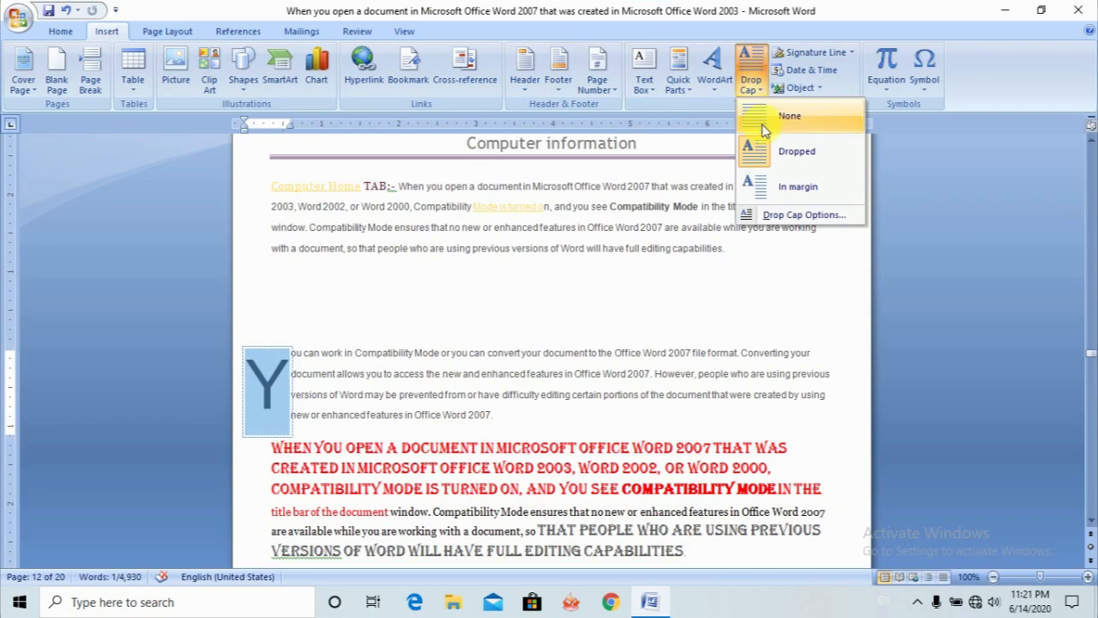
click(763, 216)
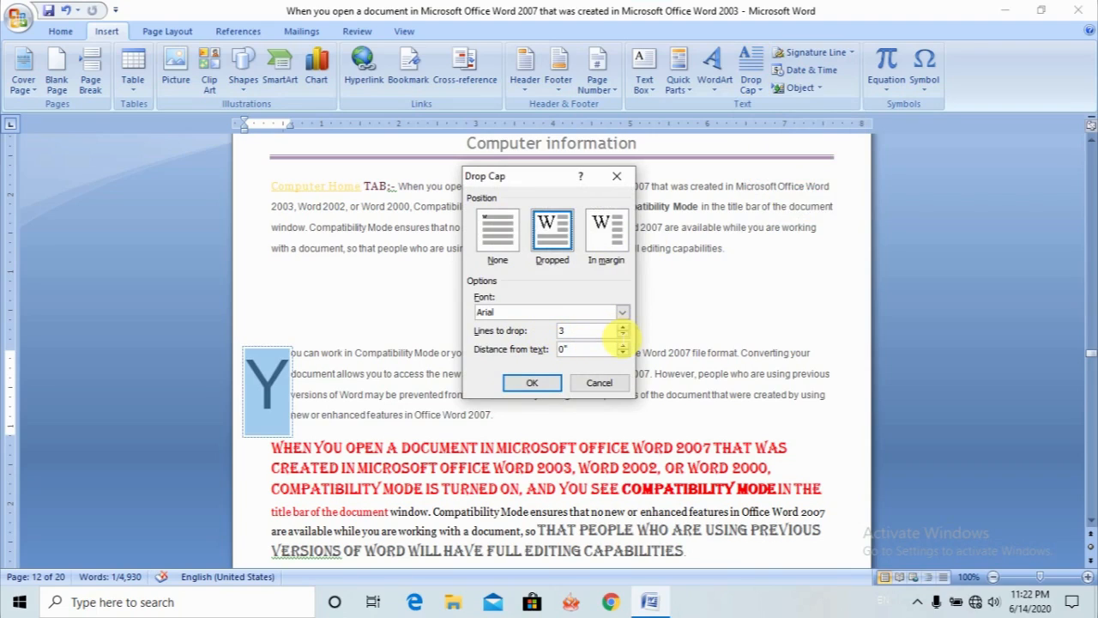
key(BackSpace)
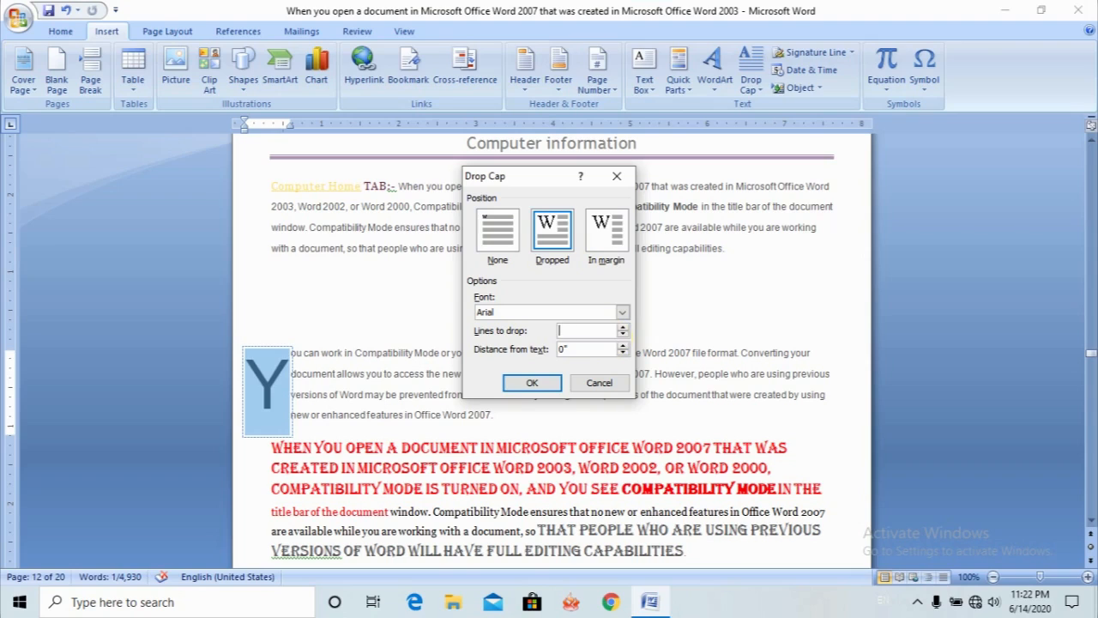
text(2)
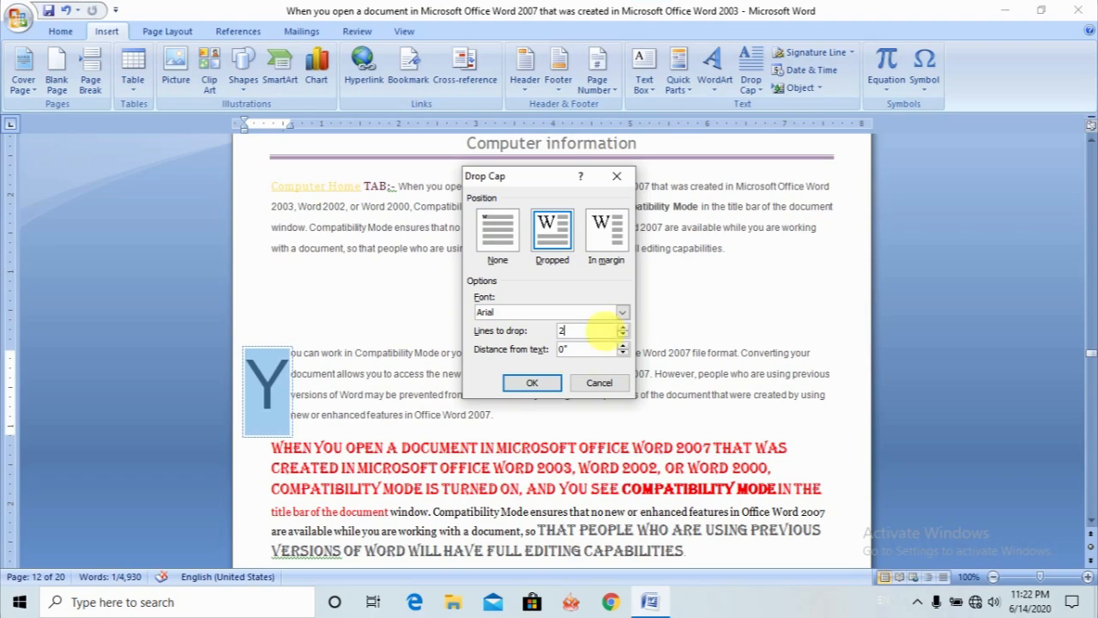
click(549, 384)
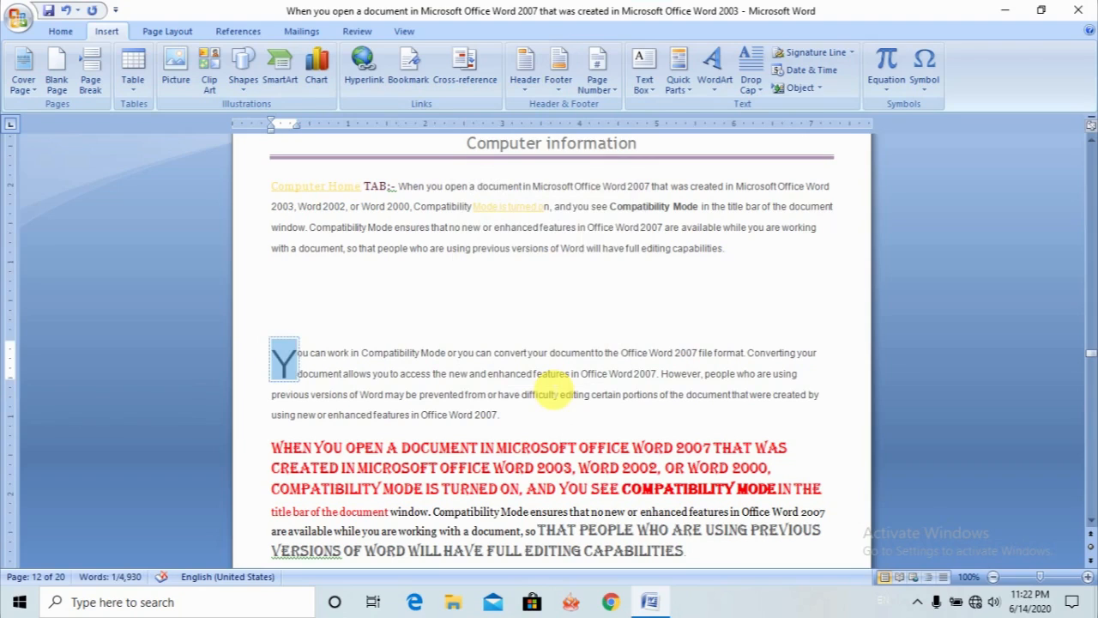
click(438, 374)
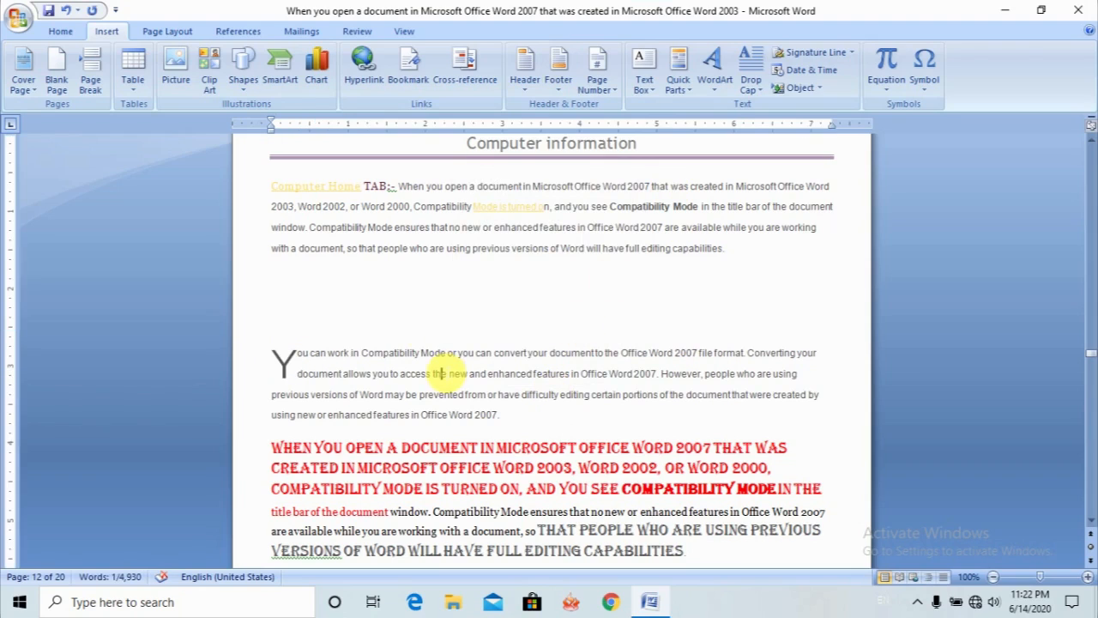
- Insert a signature line in the blank space above the drop-cap paragraph, with the suggested signer's name and the title Manager
click(409, 304)
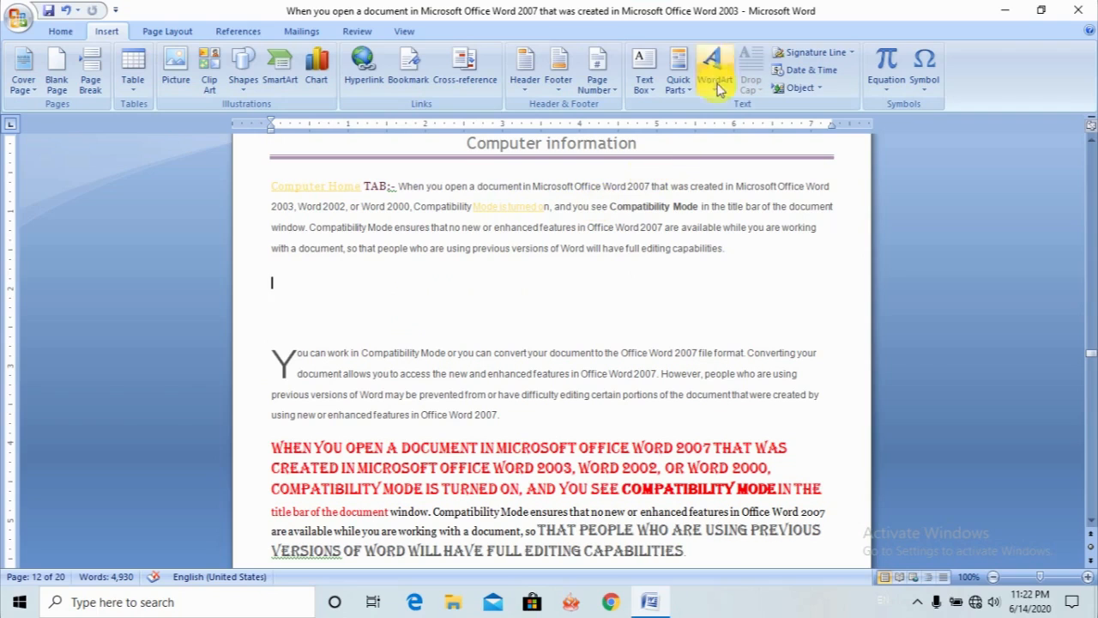
click(815, 53)
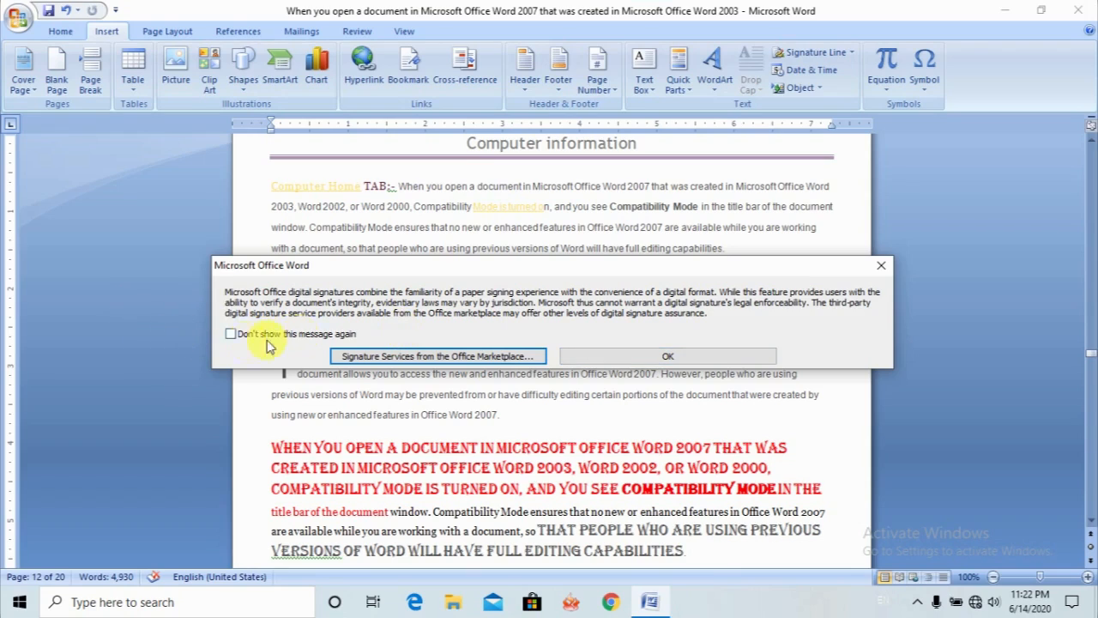
click(625, 360)
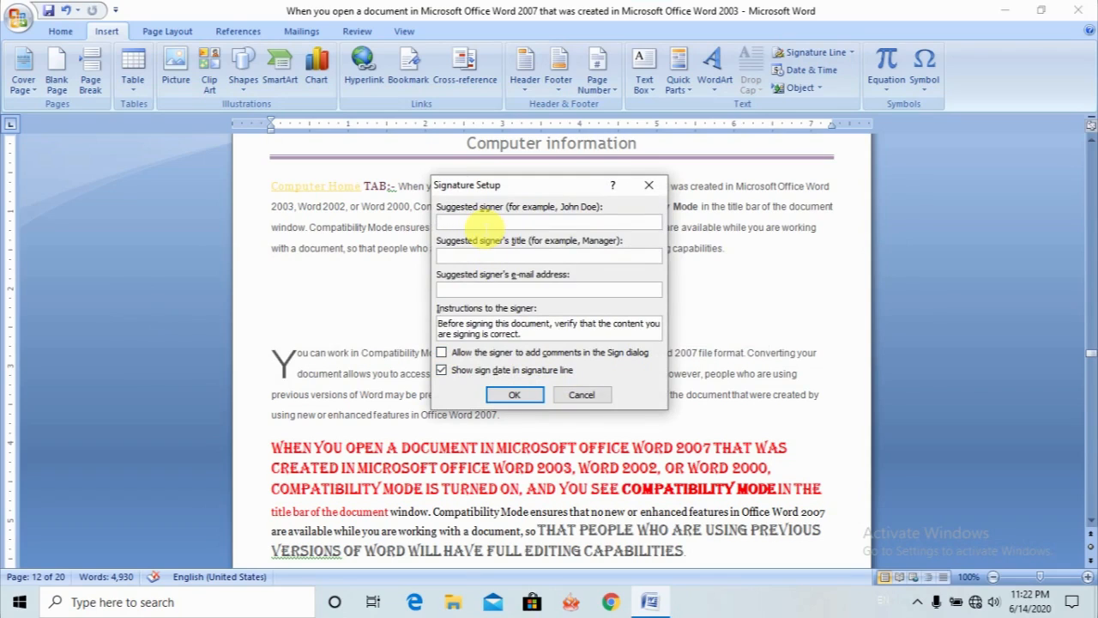
text(Mohan)
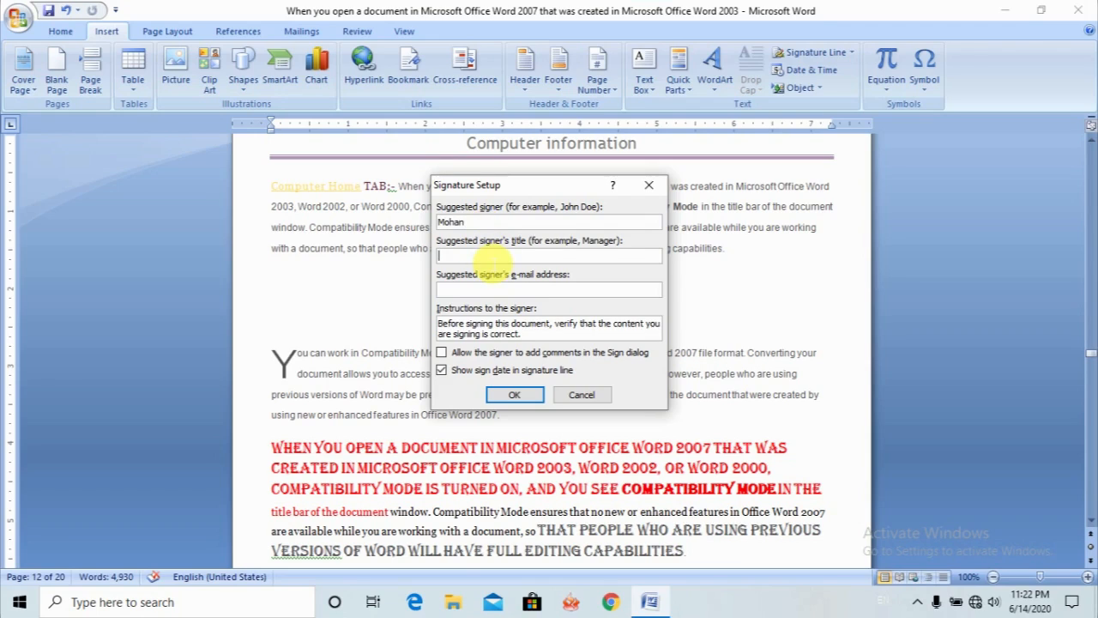
text(Manager)
click(517, 395)
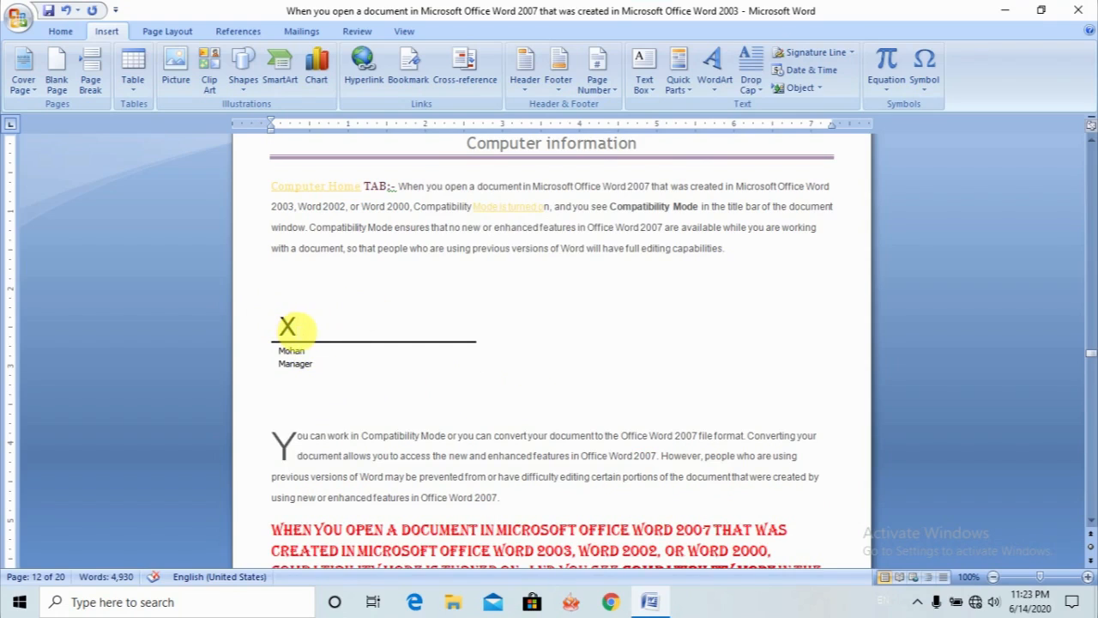
click(337, 320)
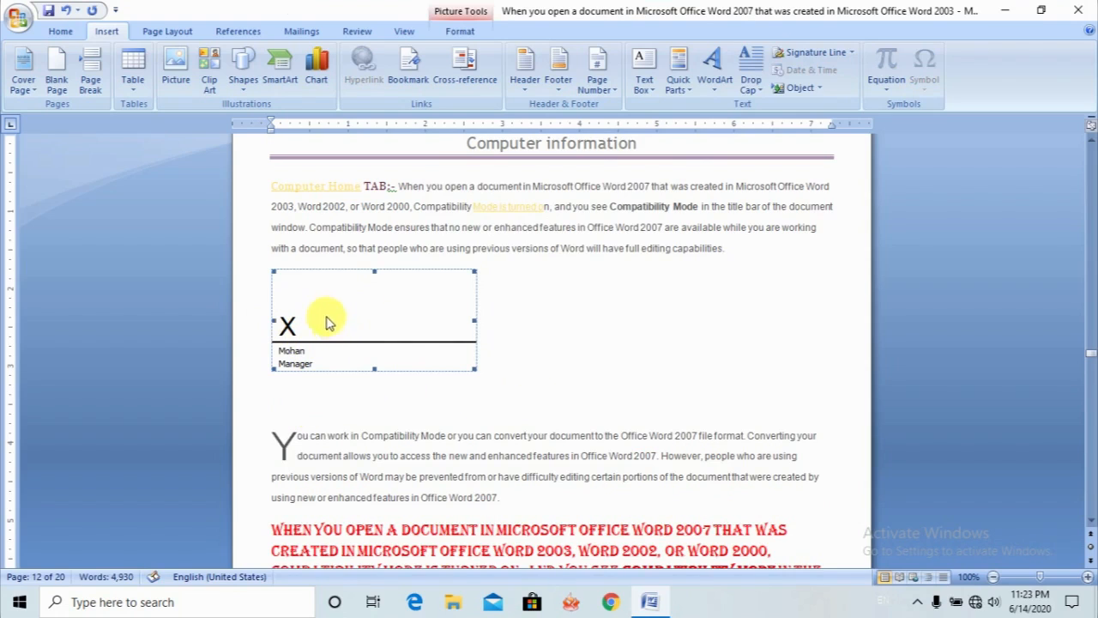
- Insert the current date and time beside the signature line in the 6/14/2020 11:23:15 PM format
click(556, 374)
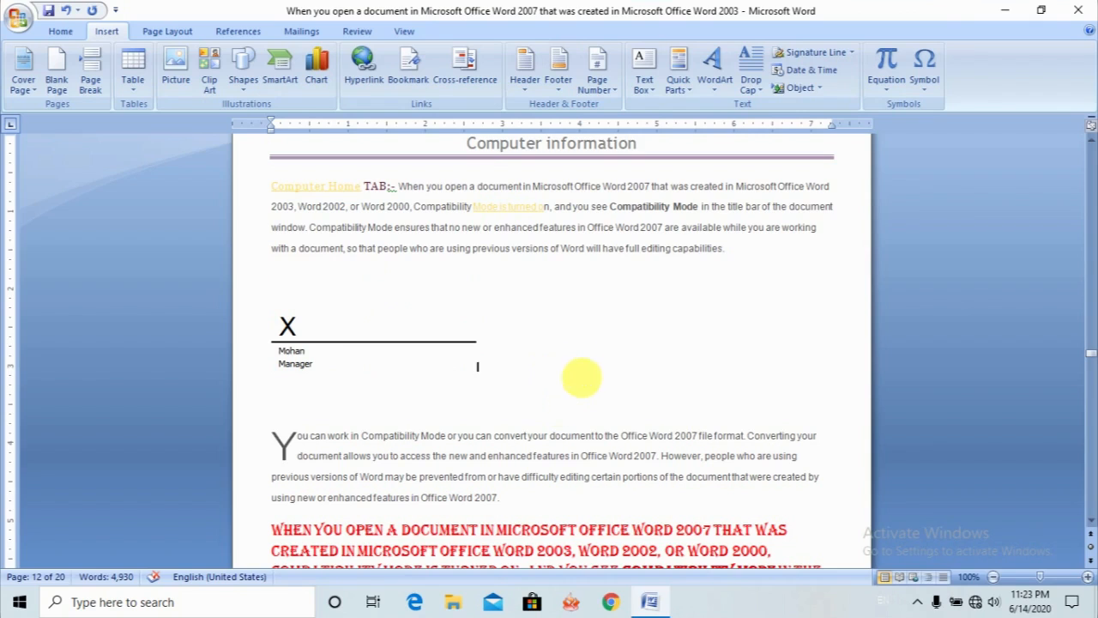
click(837, 72)
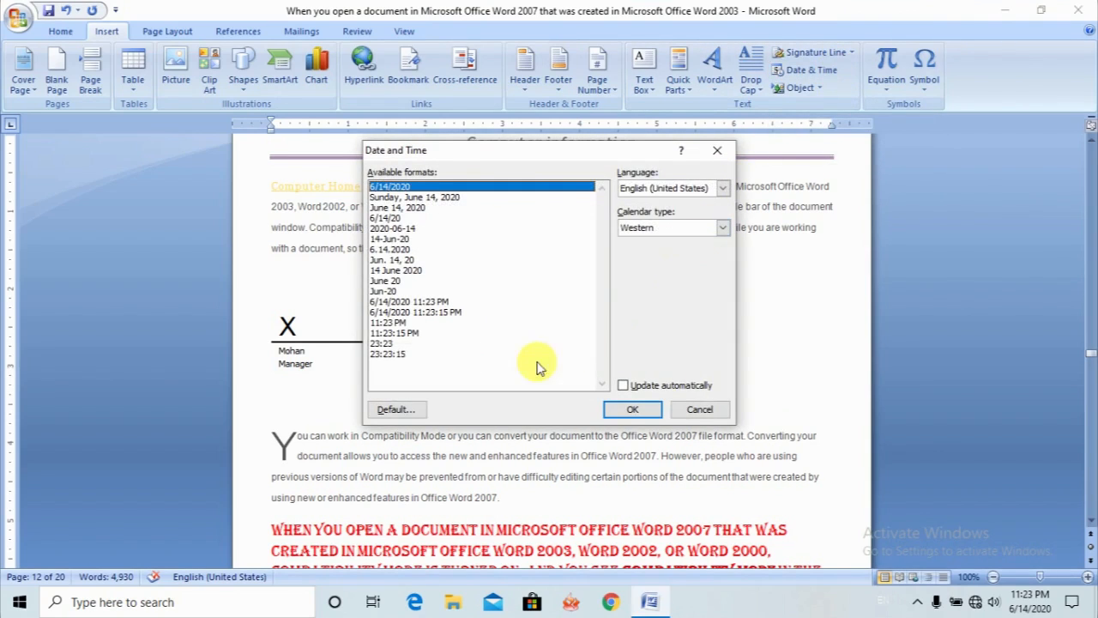
click(462, 314)
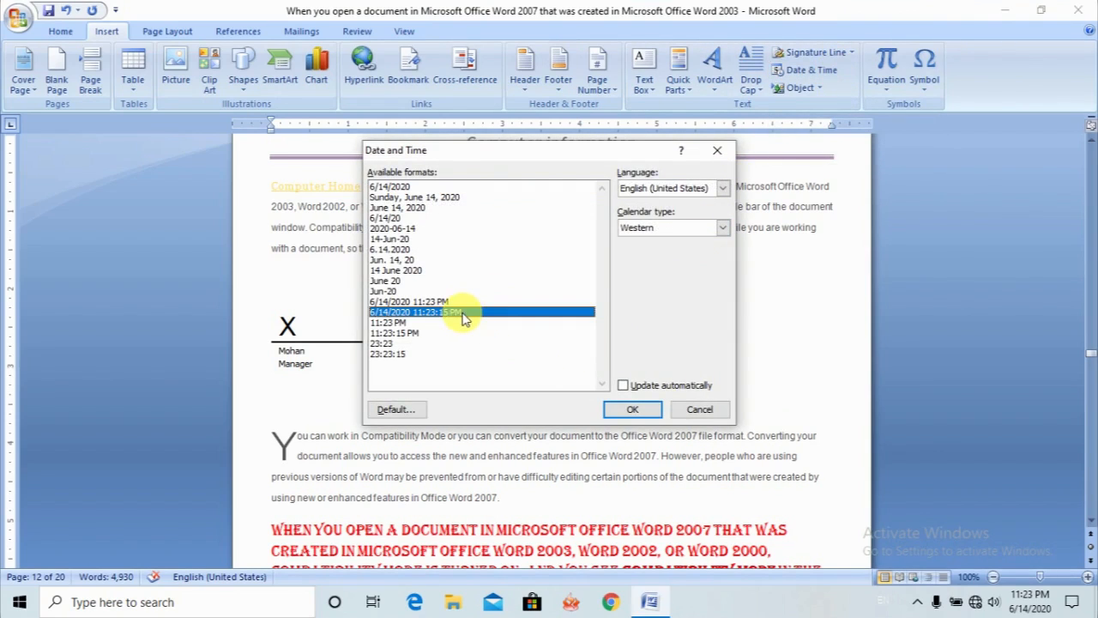
click(631, 410)
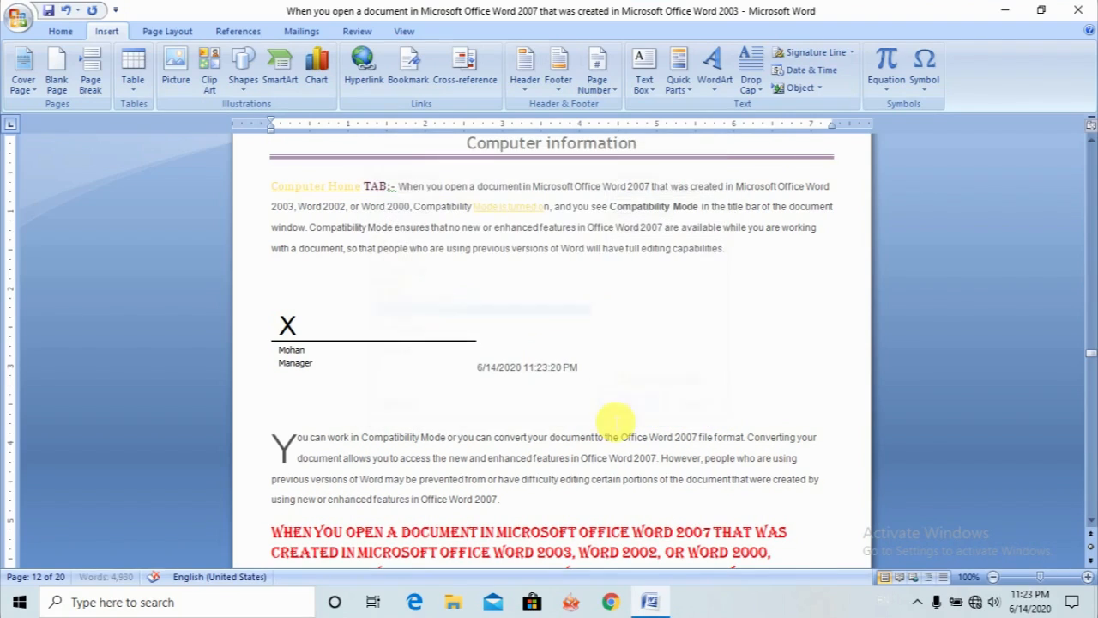
- Insert the date on a new line below the signature line in the "Sunday, June 14, 2020" format
key(Return)
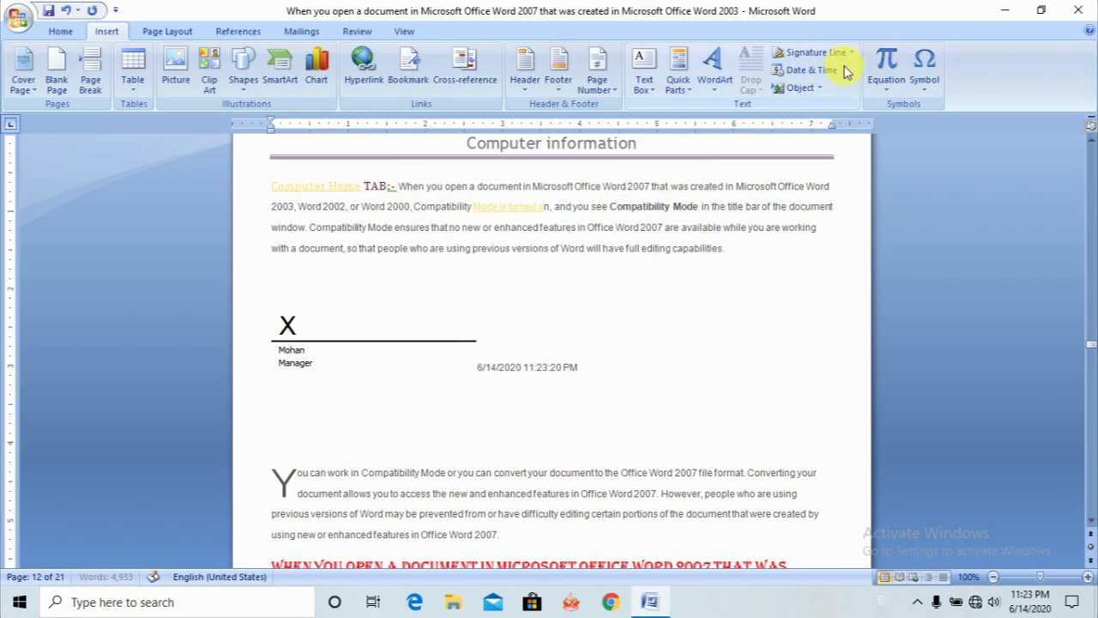
click(817, 84)
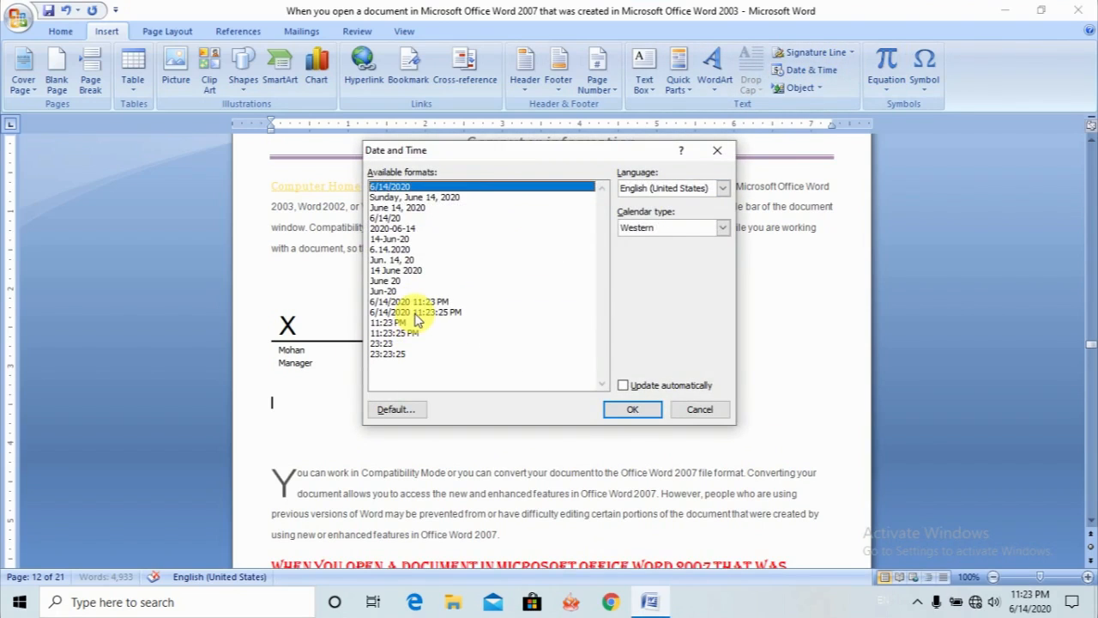
click(416, 314)
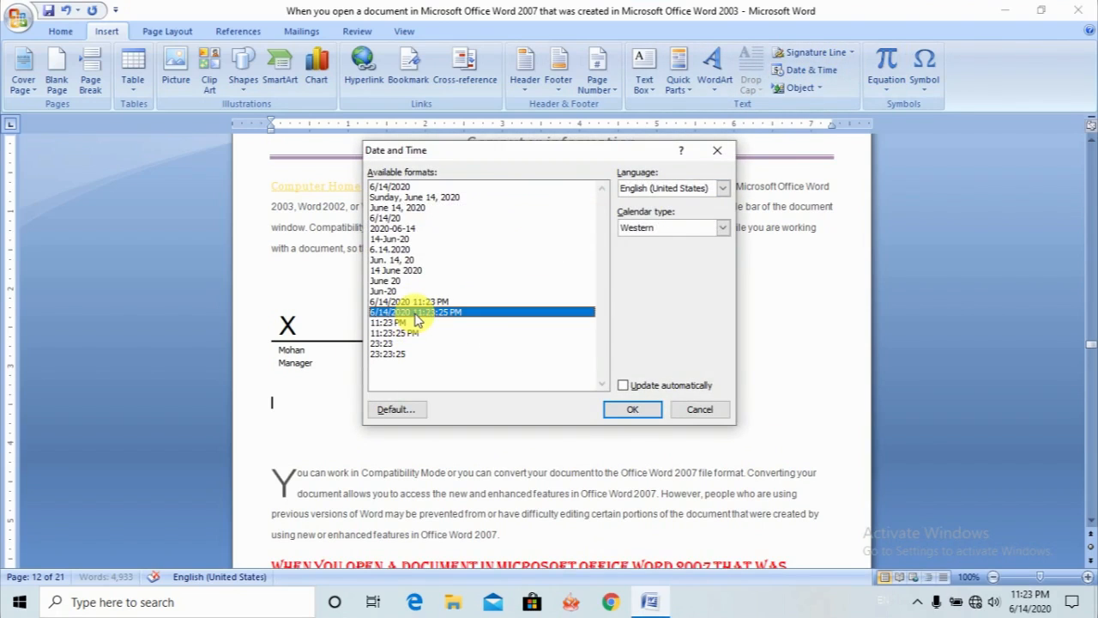
click(413, 199)
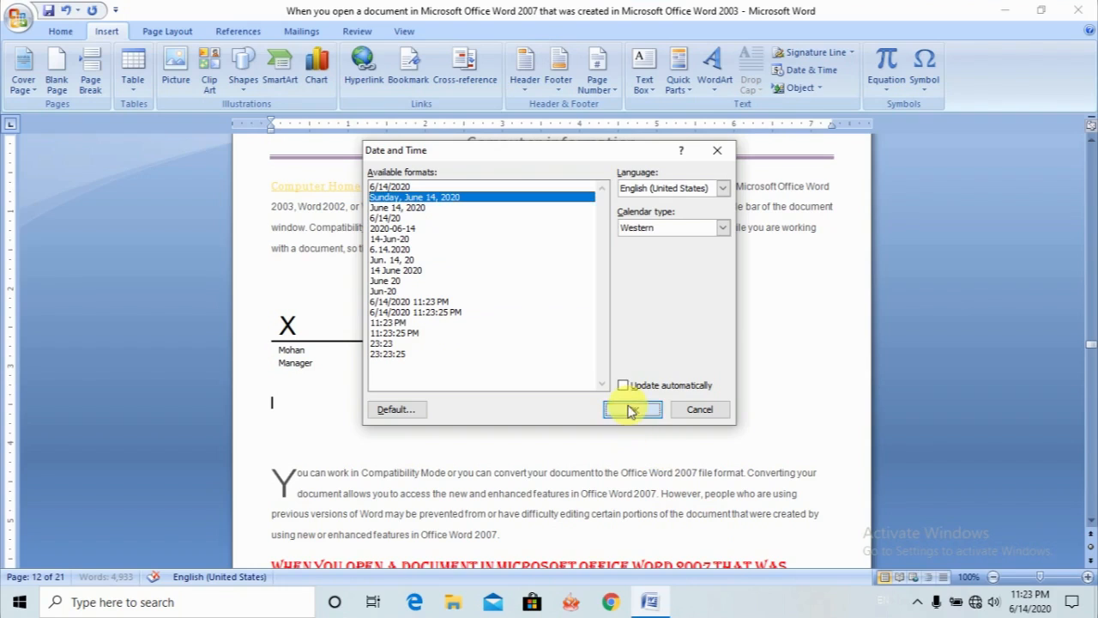
click(633, 410)
- Embed a new Microsoft Office Excel Worksheet object on a new line below the "Sunday, June 14, 2020" date
key(Return)
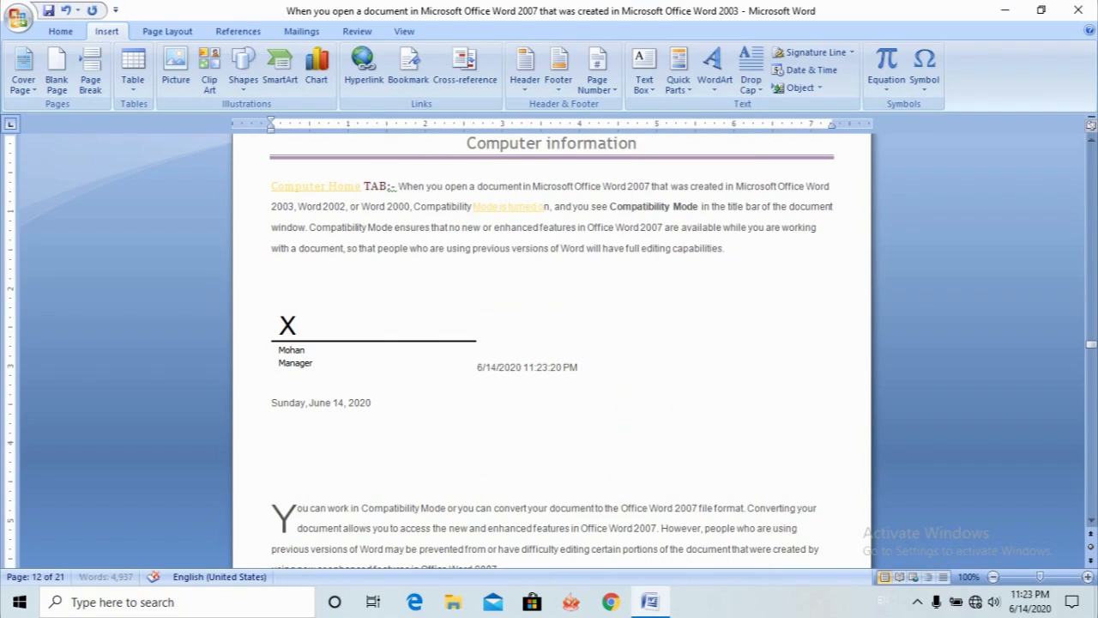
click(821, 89)
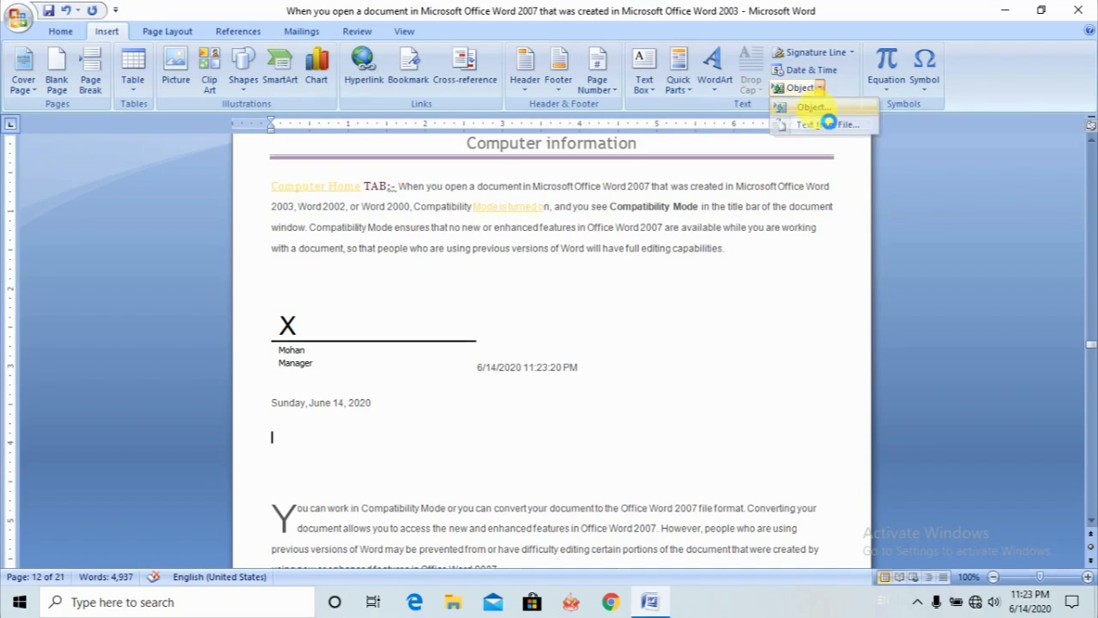
click(822, 109)
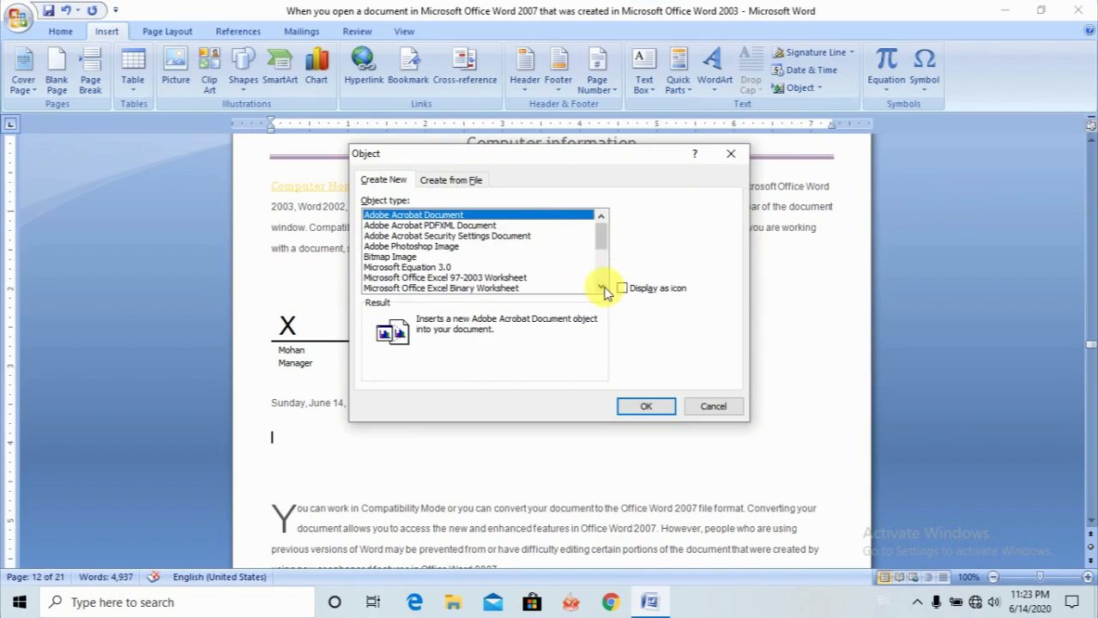
click(602, 287)
click(602, 287)
click(602, 287)
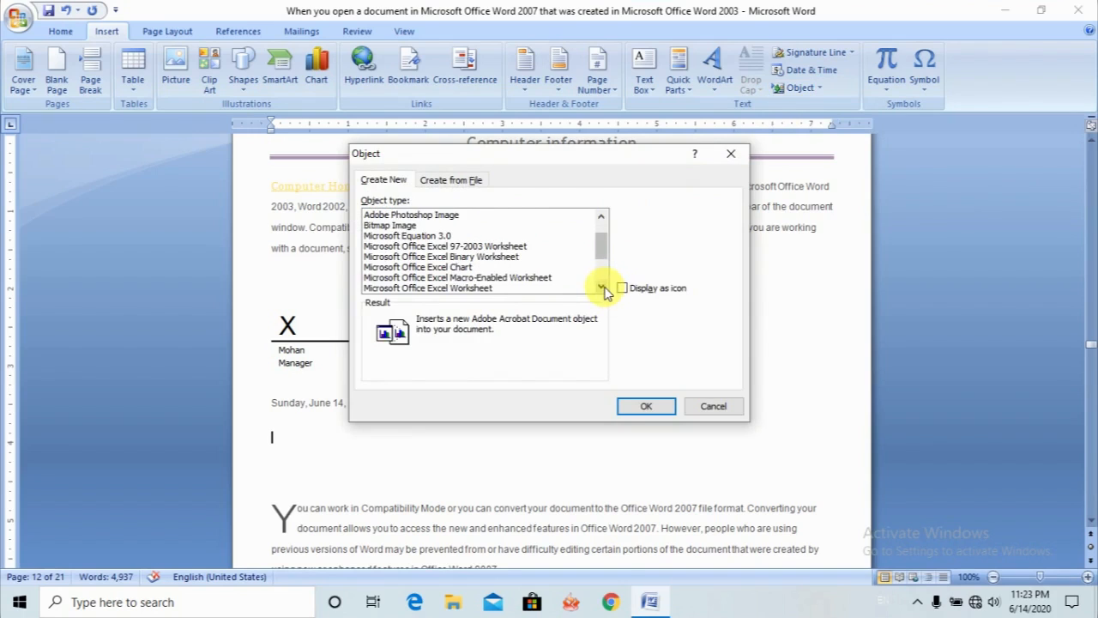
click(602, 288)
click(603, 287)
click(602, 288)
click(603, 287)
click(602, 287)
click(603, 287)
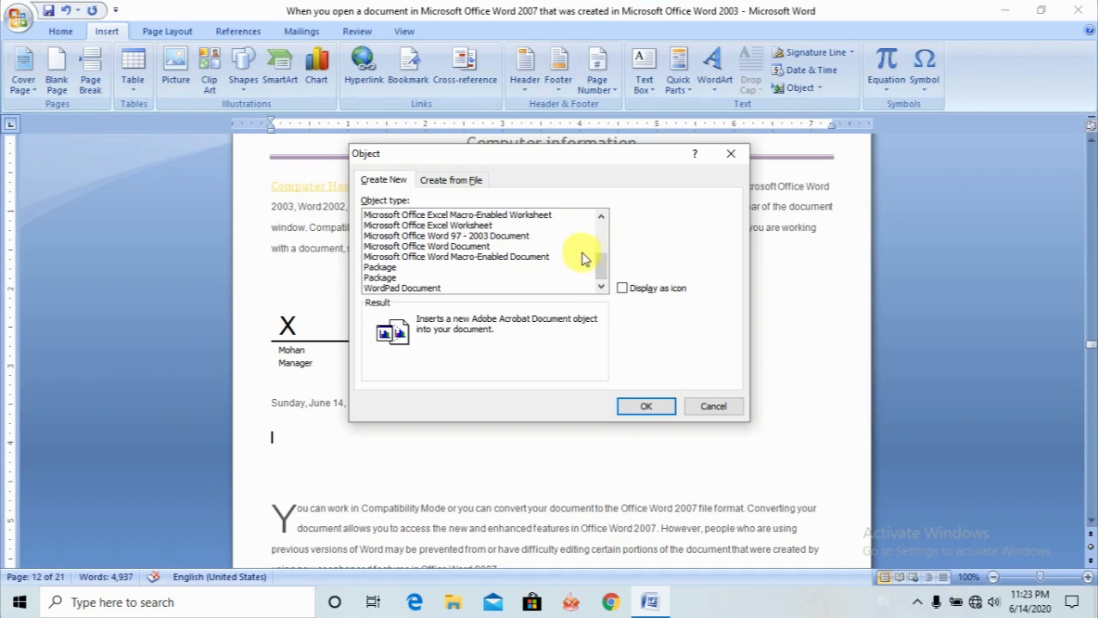
drag(601, 271, 603, 268)
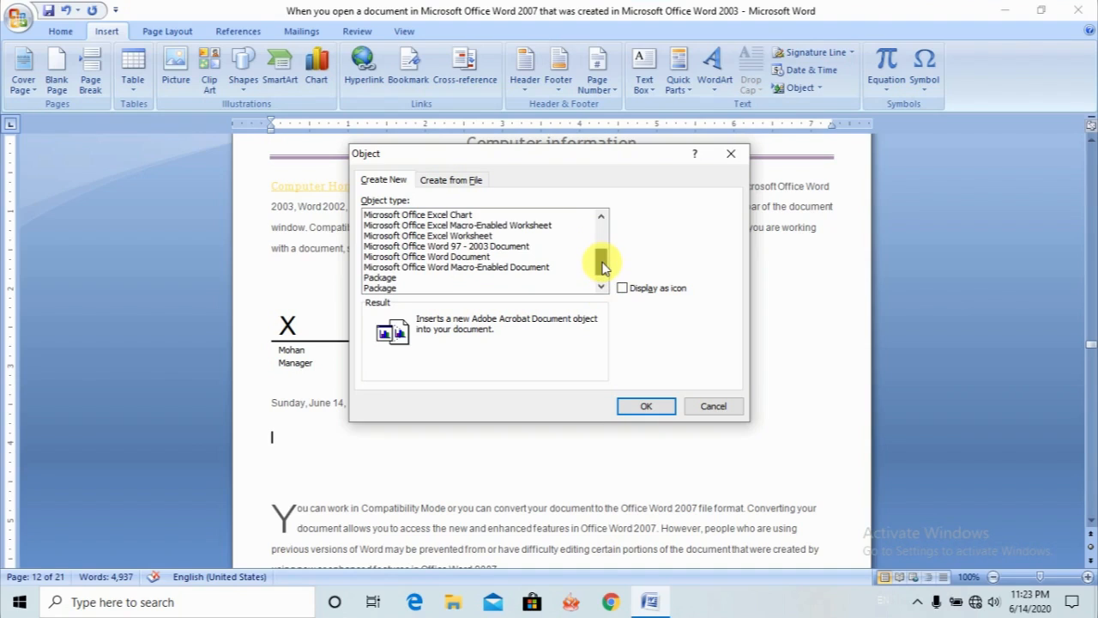
click(484, 236)
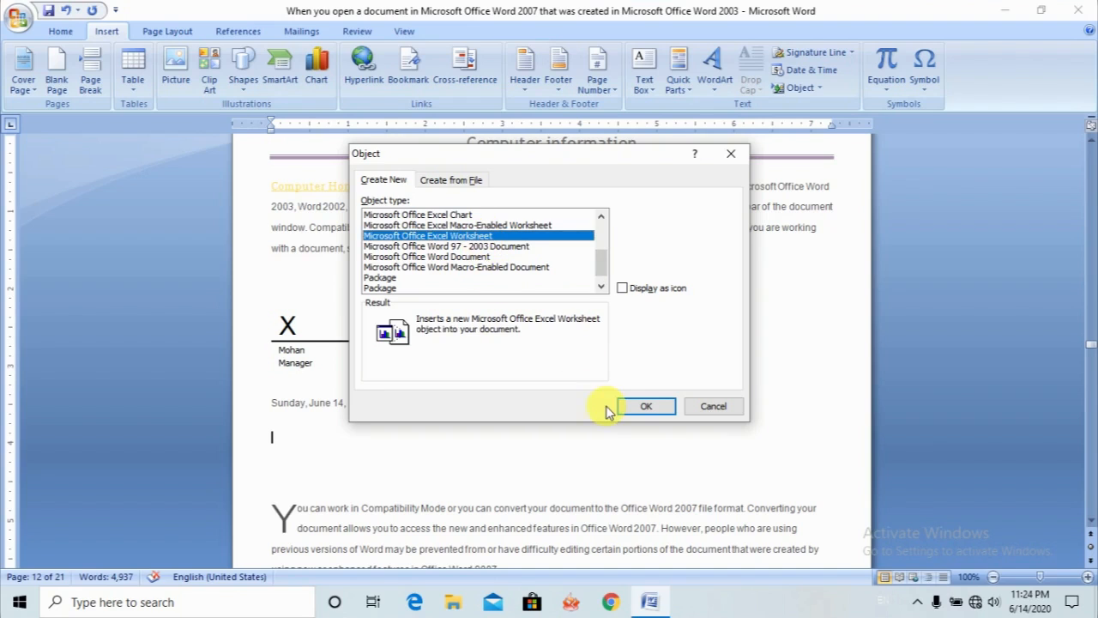
click(635, 409)
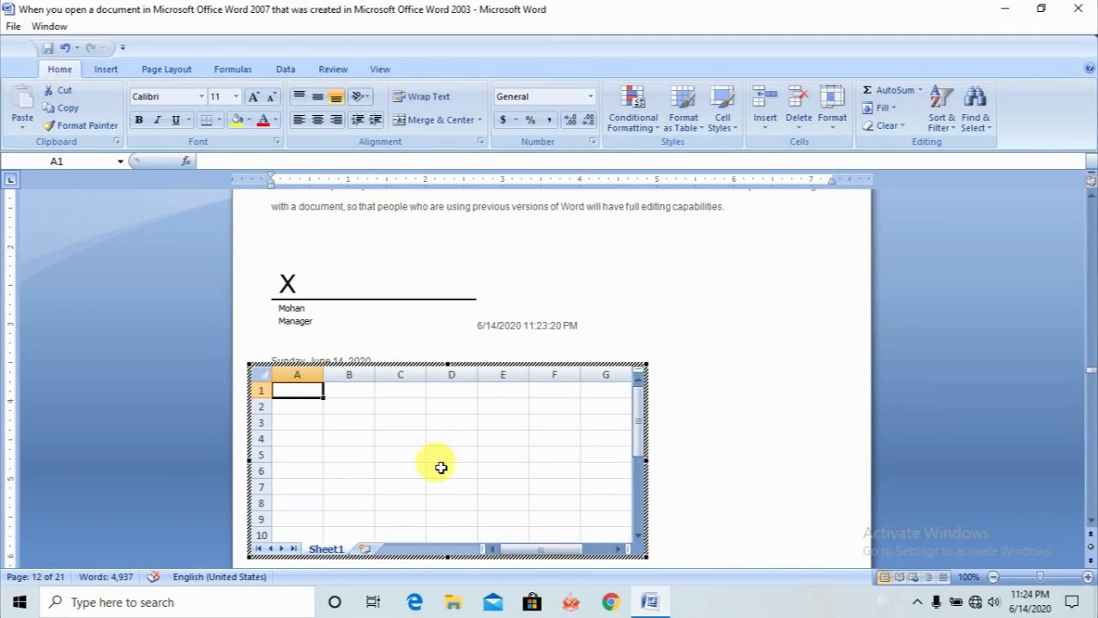
- Fill the embedded worksheet with dsfsdfds in A1, dsfdsfd in B3, dsfd in D6, dsf in B6 and dsfd in D4
text(dsfsdfds)
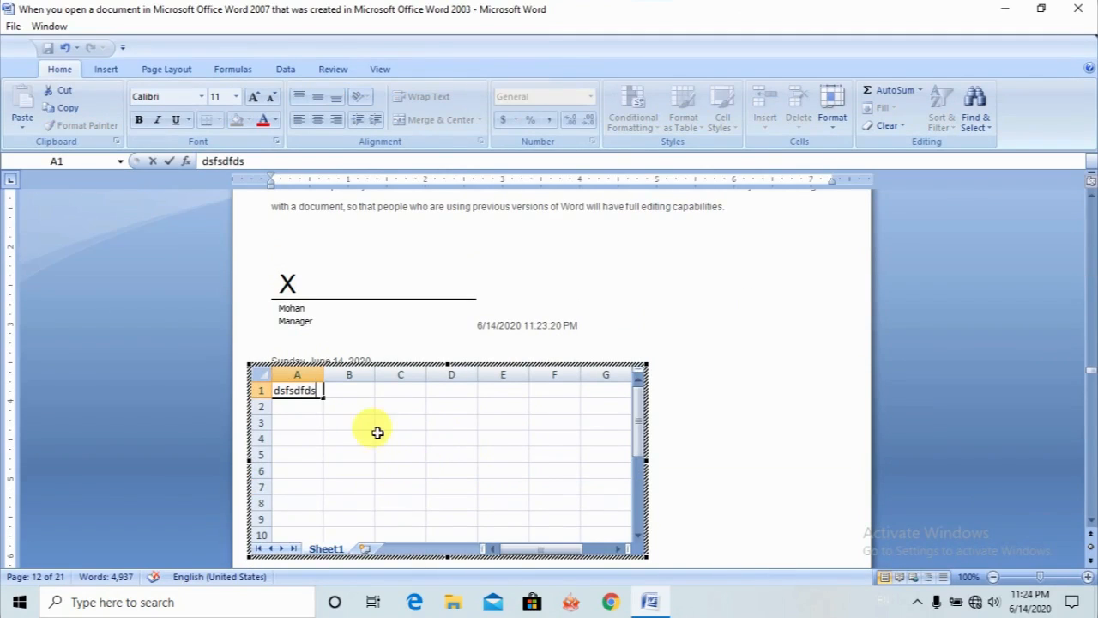
click(369, 425)
text(dsfsdfd)
click(452, 469)
text(dsfd)
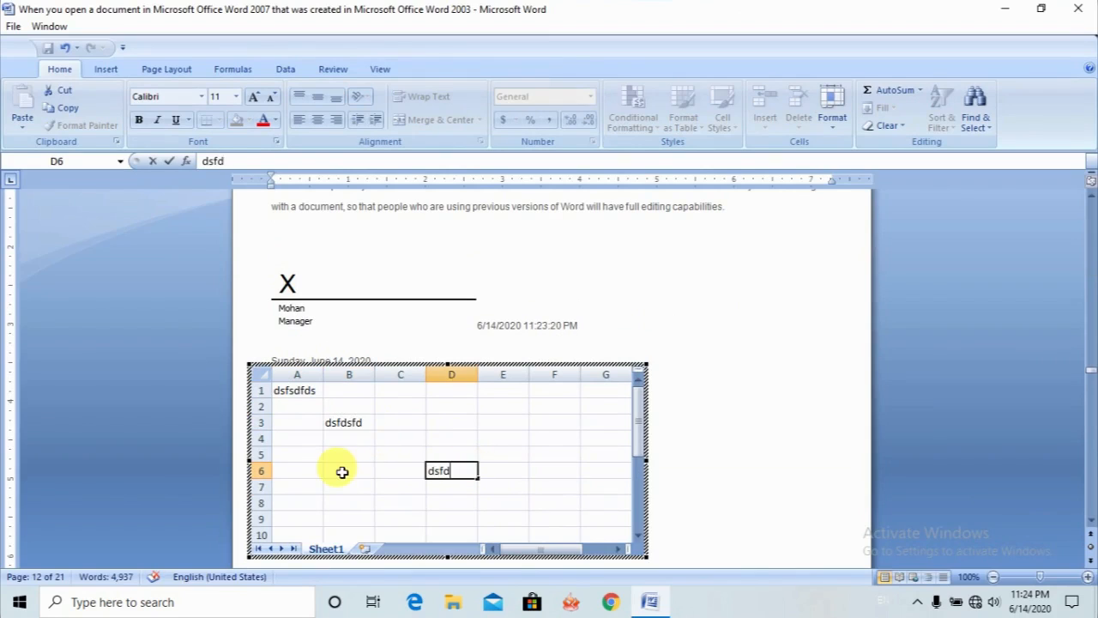
click(343, 470)
text(dsf)
click(470, 439)
text(dsfd)
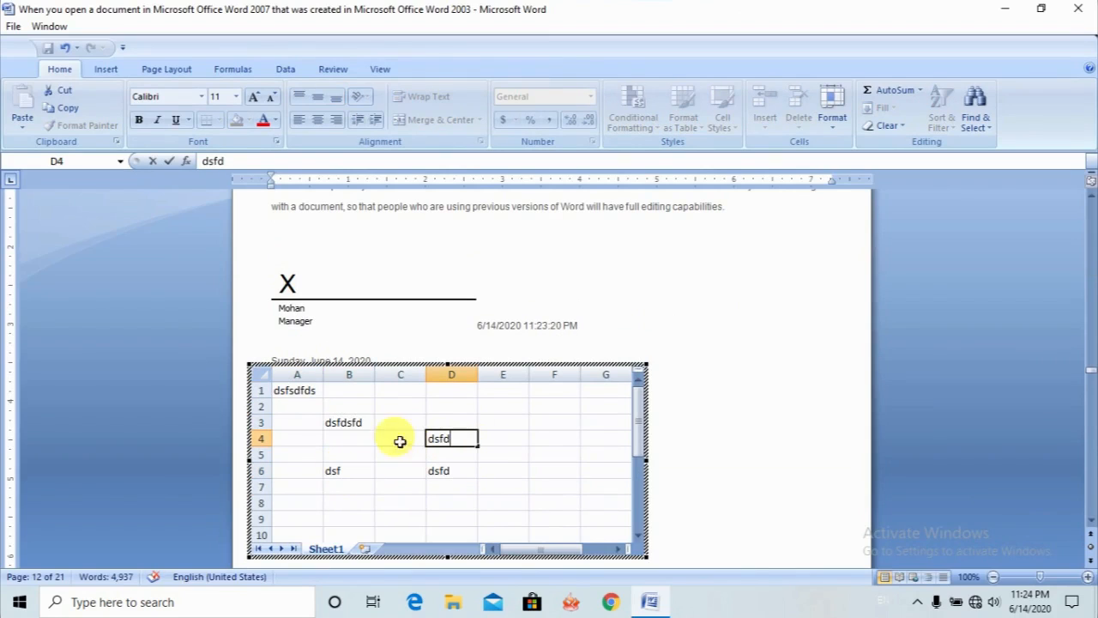
- Apply All Borders to cells C3:E6 of the embedded worksheet and return to the document
drag(381, 421, 534, 483)
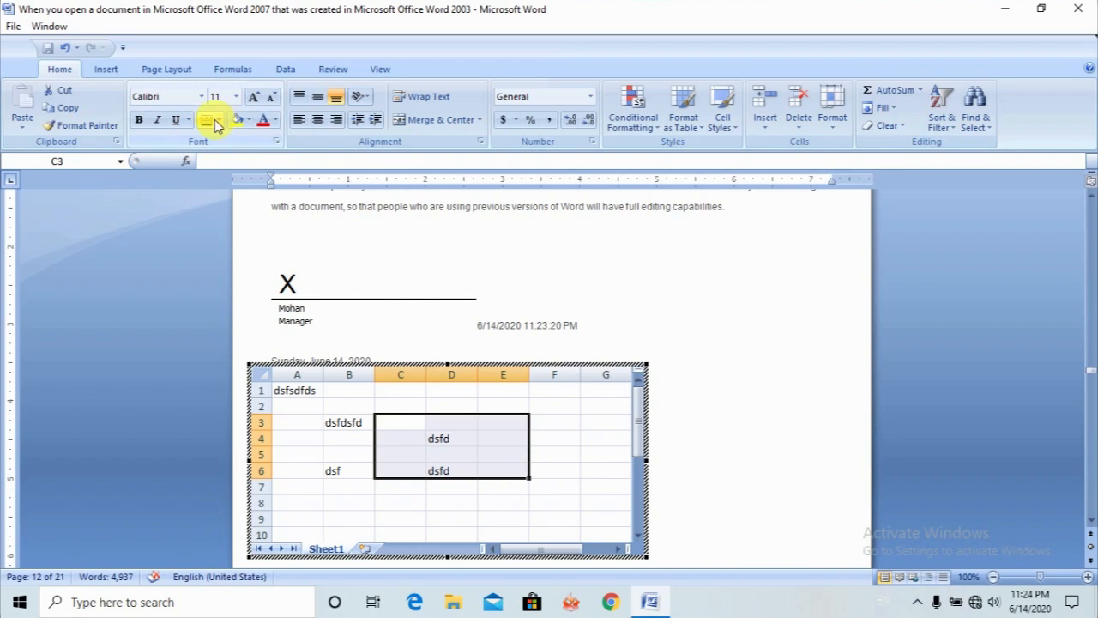
click(221, 121)
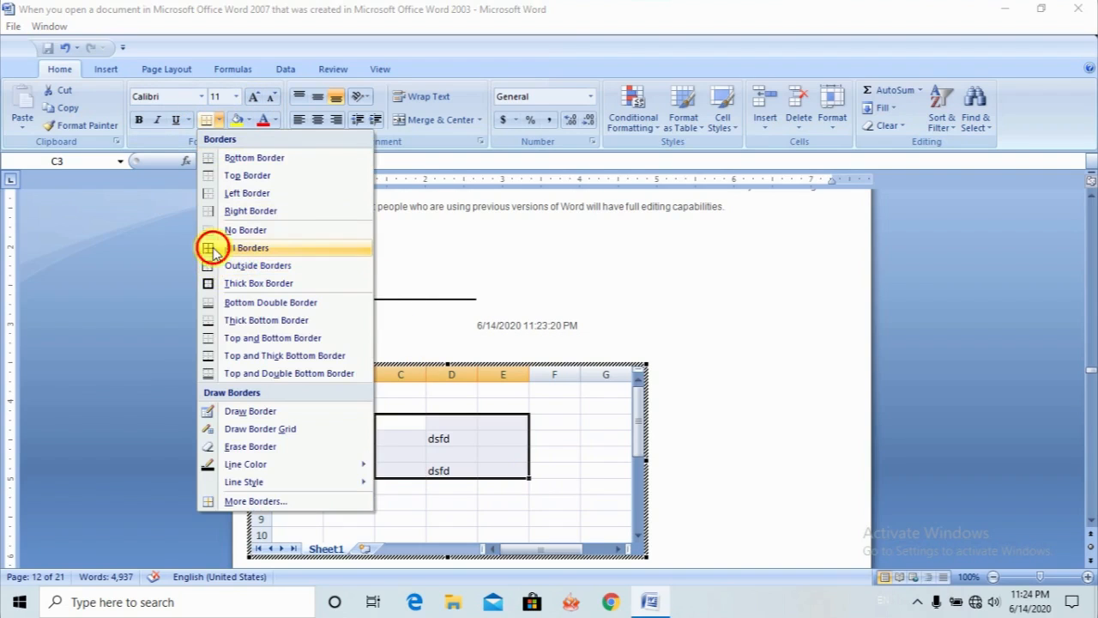
click(212, 246)
click(691, 506)
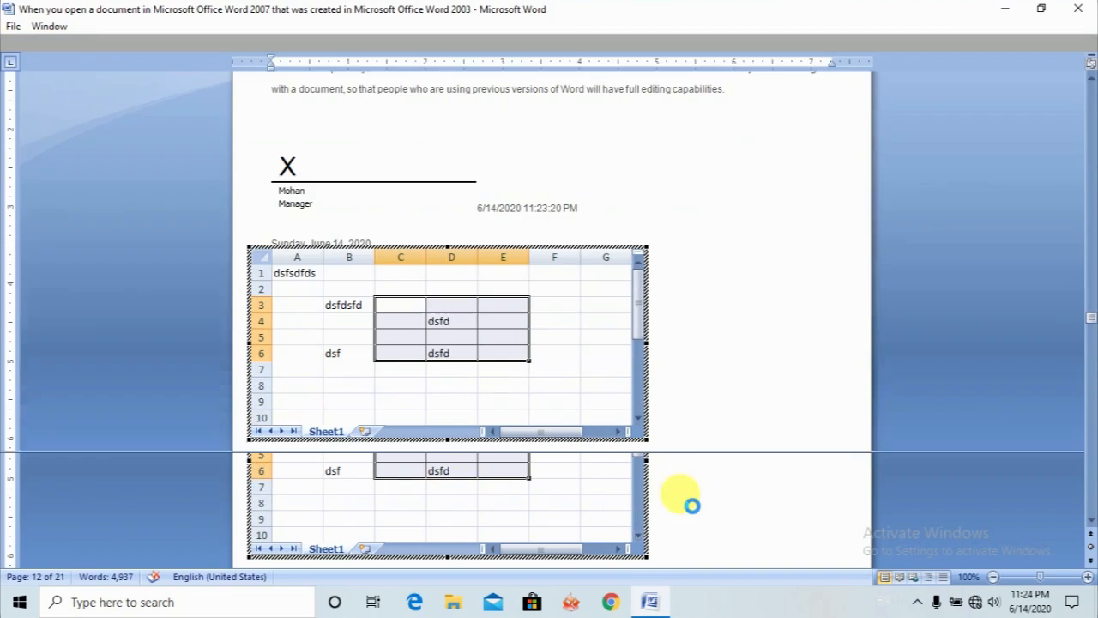
click(716, 400)
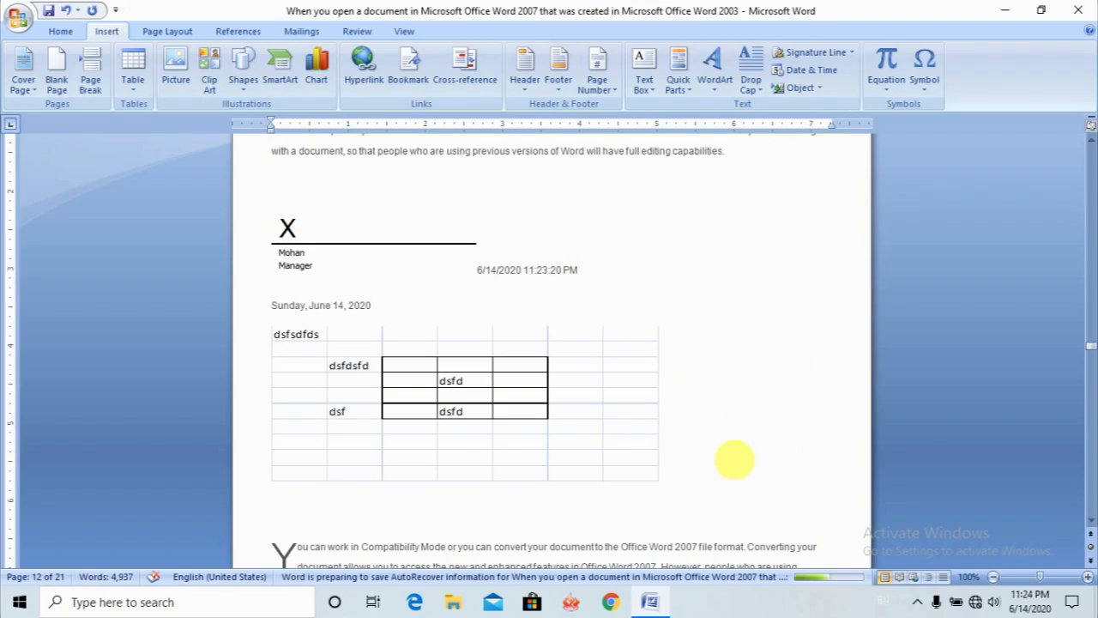
- Insert the built-in Binomial Theorem equation on a new line below the embedded worksheet
key(Return)
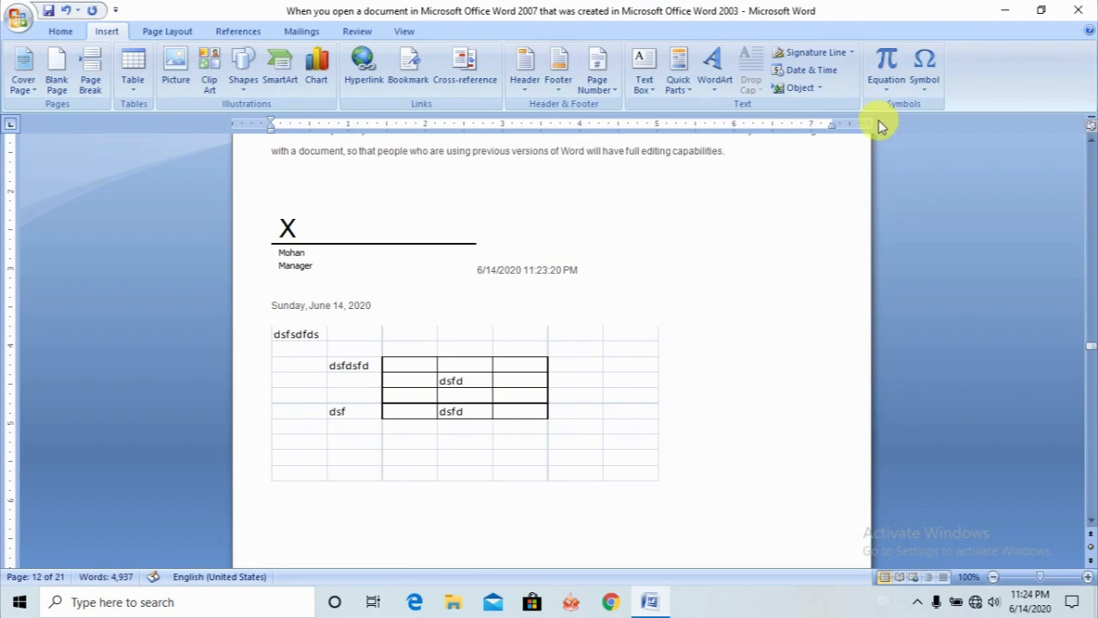
click(888, 94)
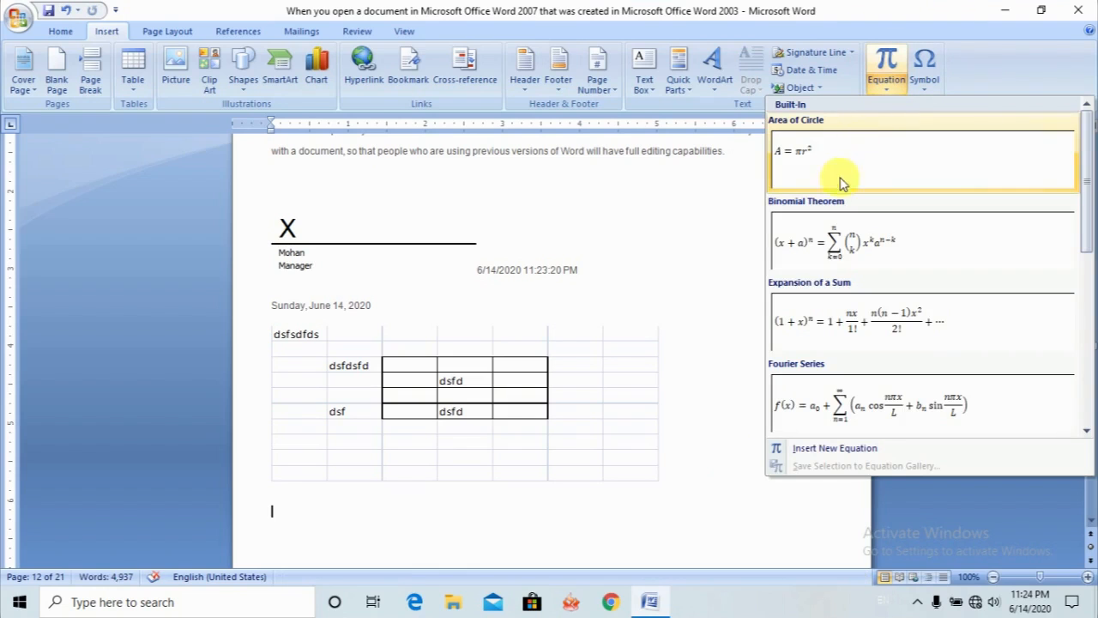
click(841, 247)
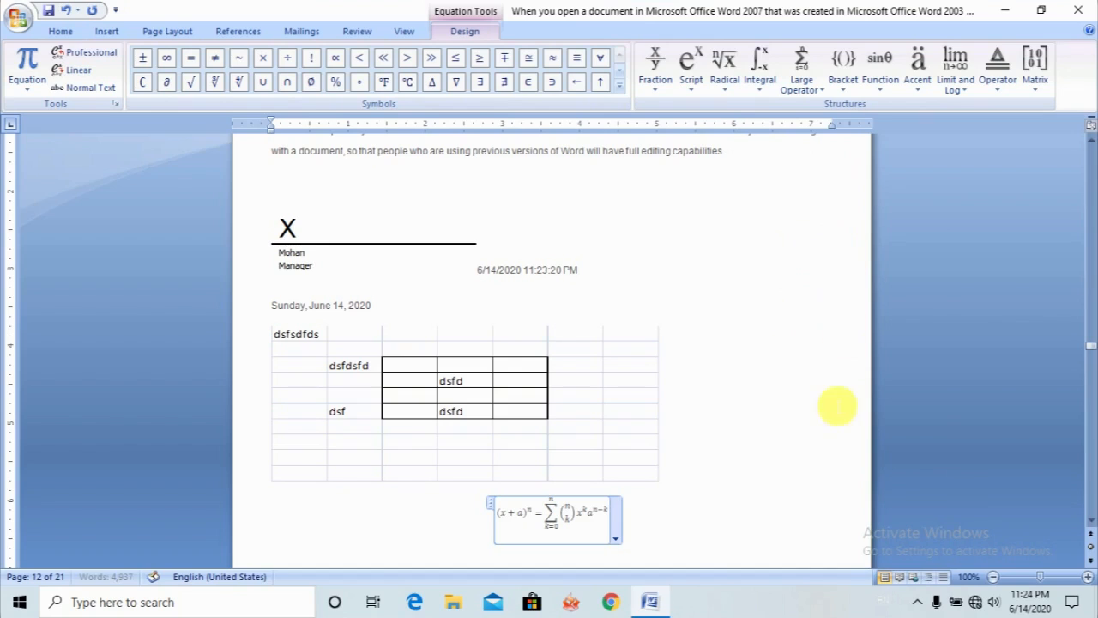
click(709, 535)
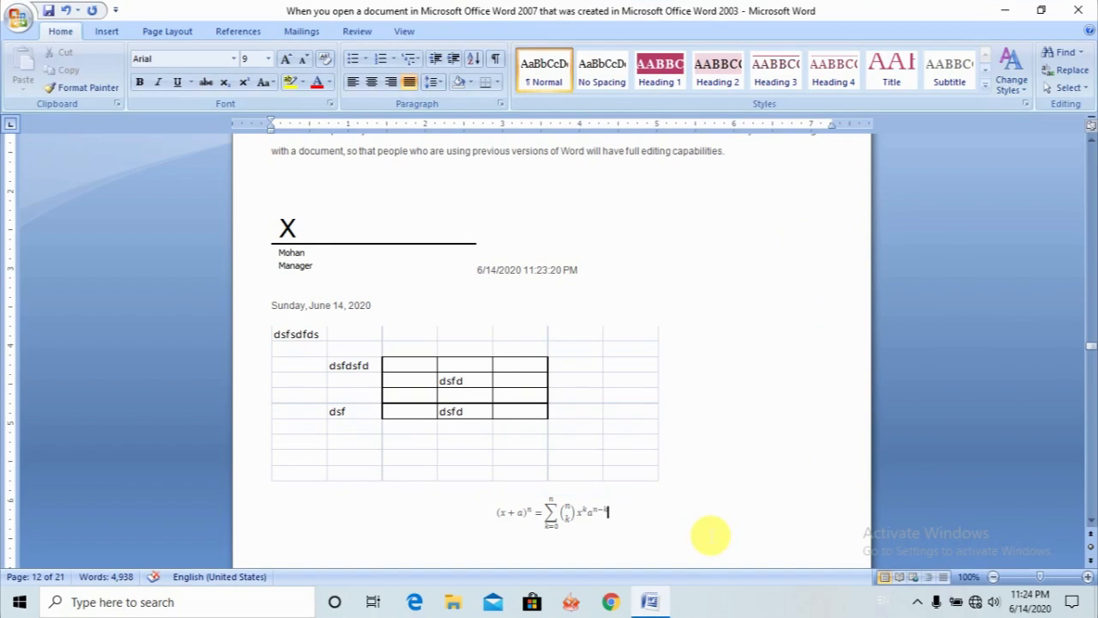
- Insert the built-in Fourier Series equation below the Binomial Theorem equation
key(Return)
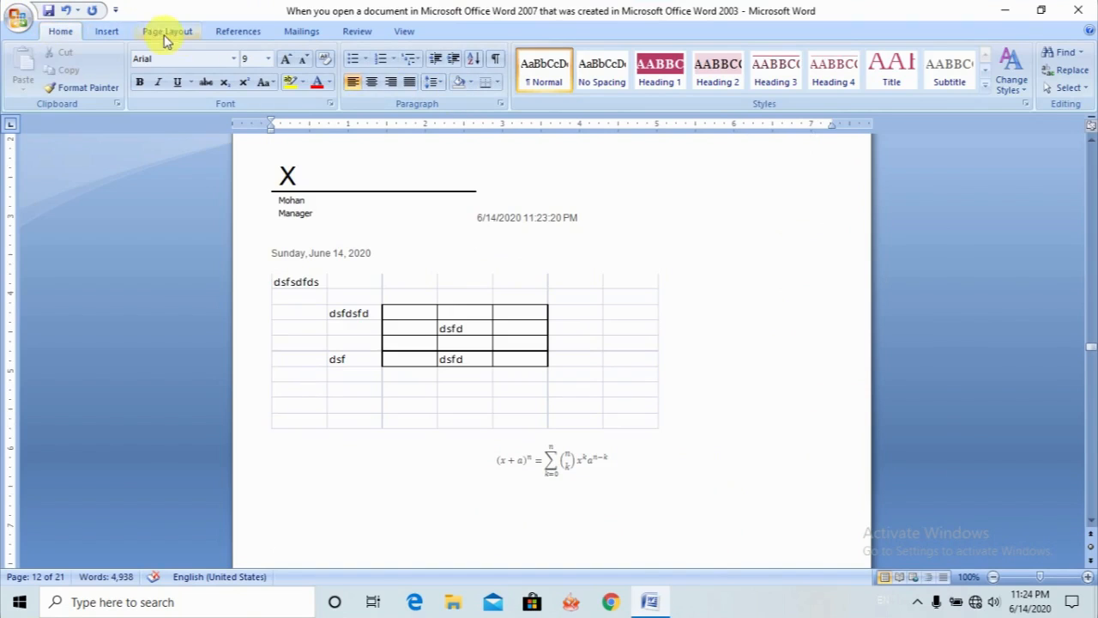
click(108, 31)
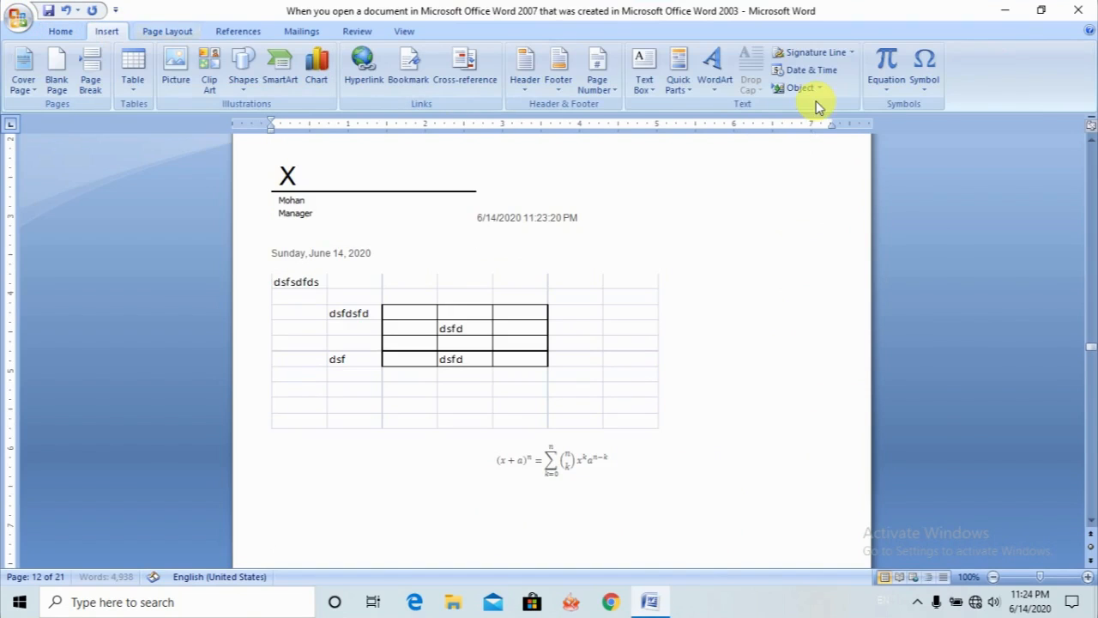
click(890, 90)
click(819, 425)
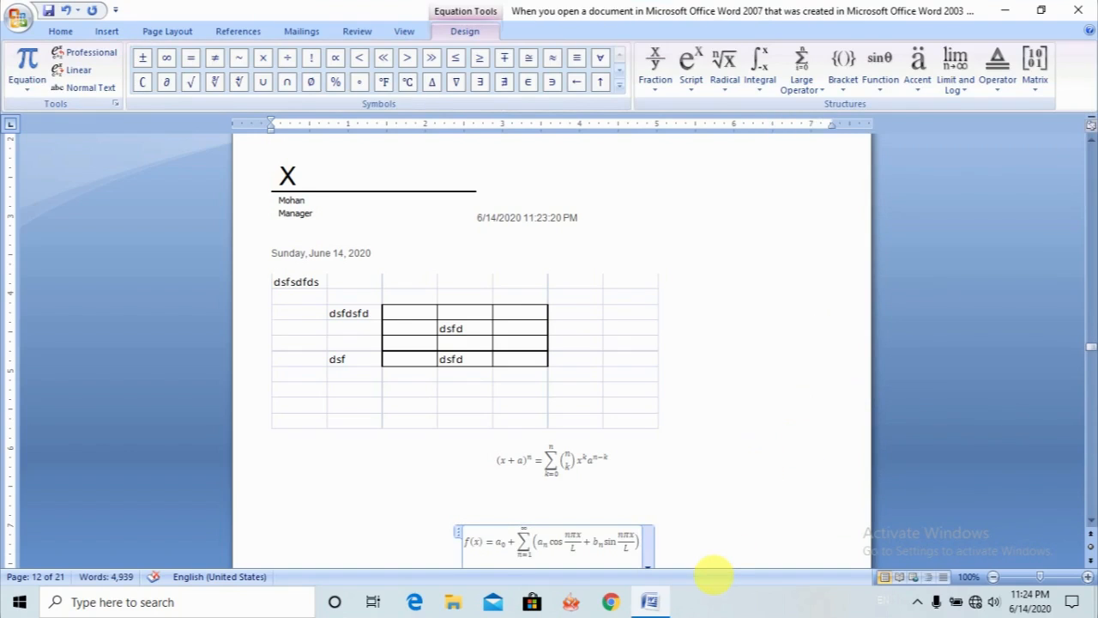
scroll(712, 573, down, 1)
click(743, 559)
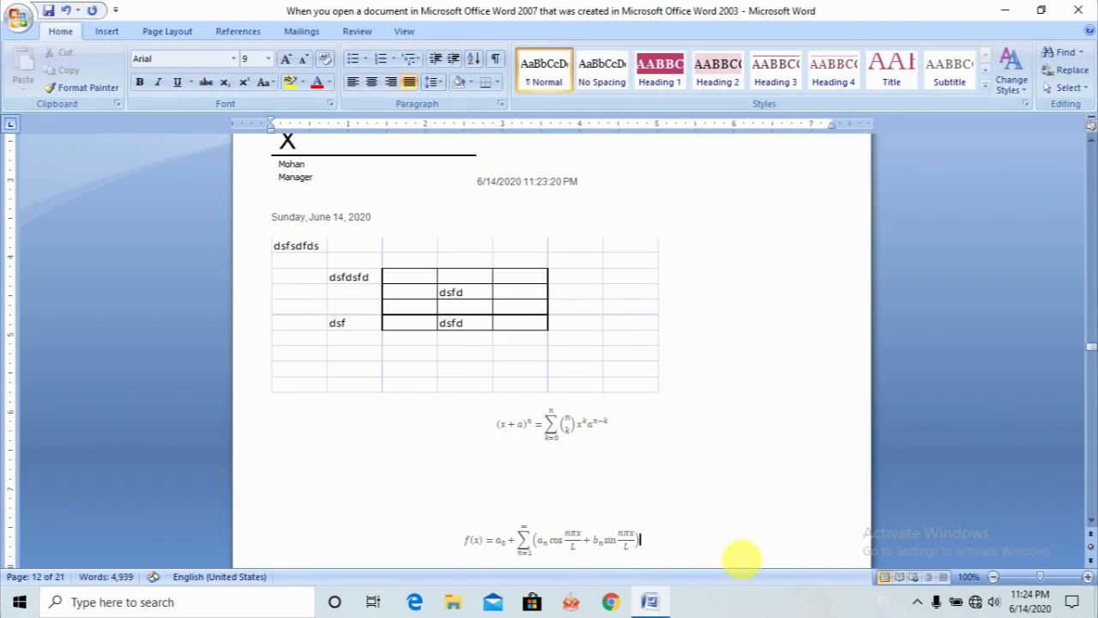
- Add blank lines below the Fourier Series equation and insert a new empty equation there
key(Return)
key(Return)
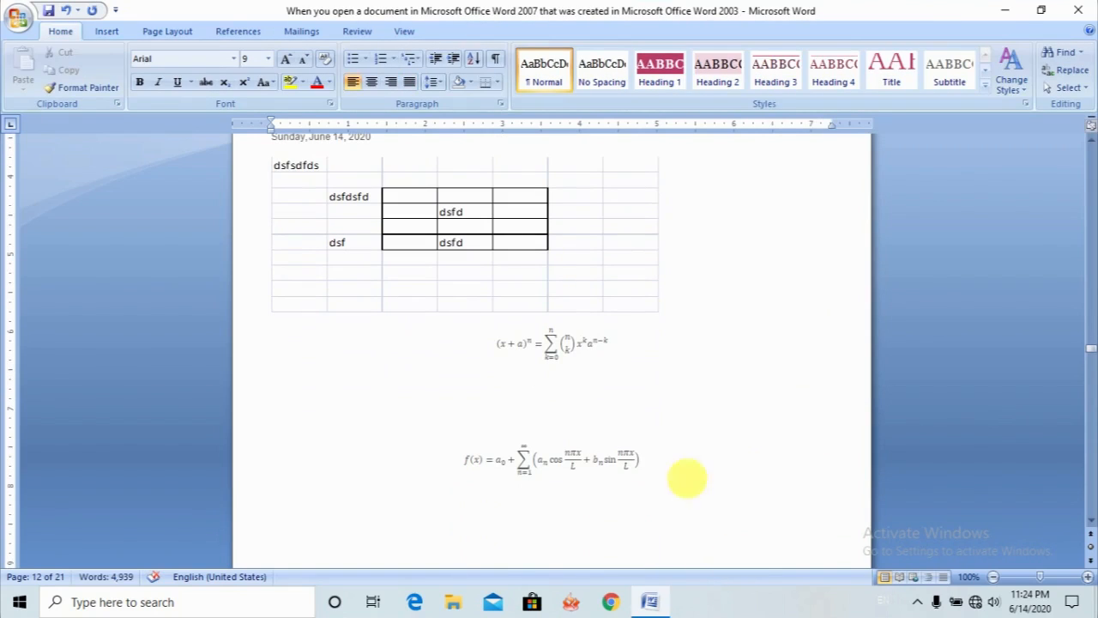
click(106, 32)
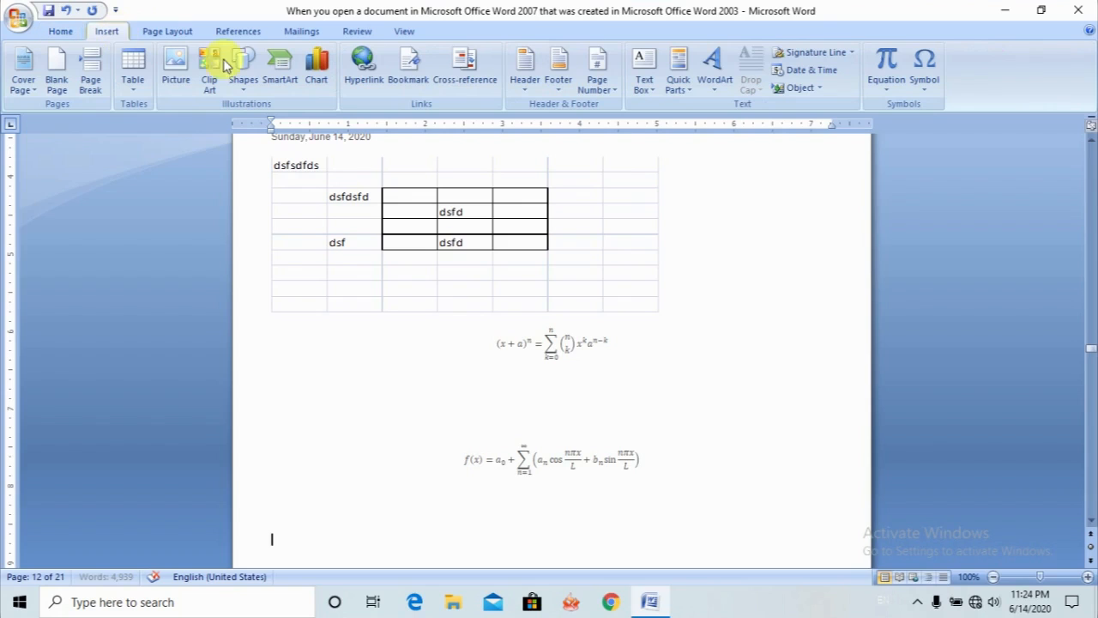
click(886, 84)
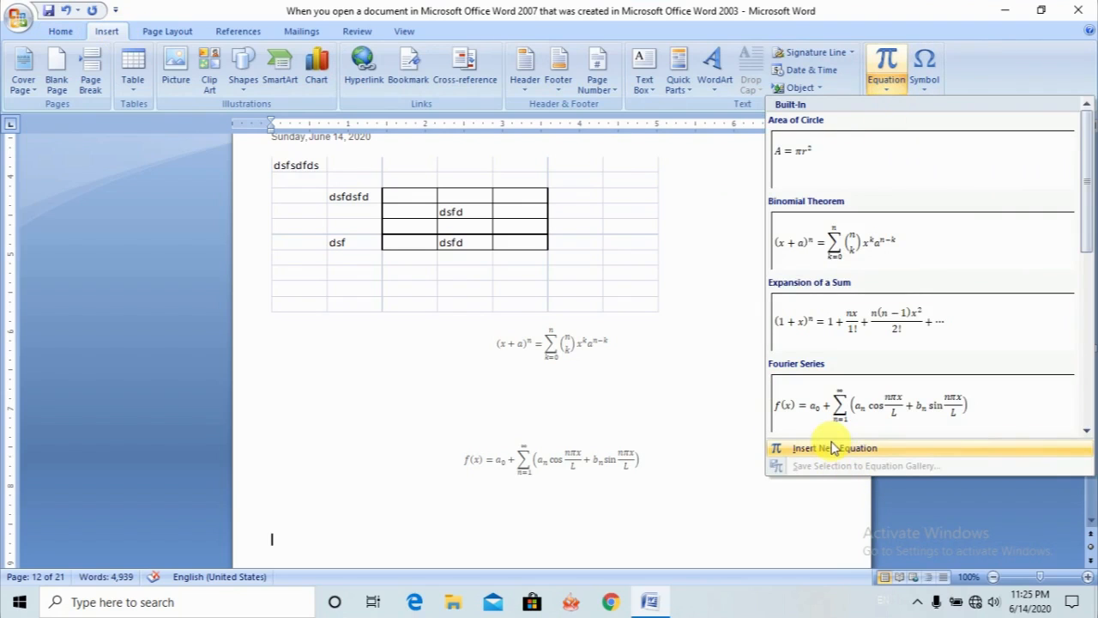
click(830, 448)
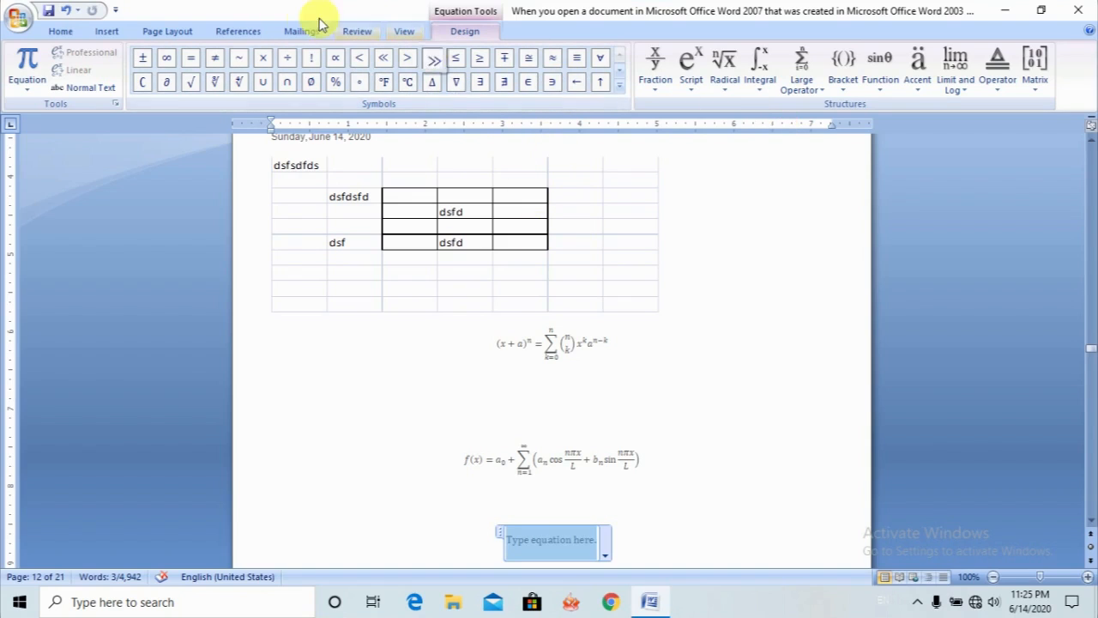
- Insert the symbol ệ (character code 1EC7, Latin Extended Additional) into the empty equation placeholder
click(108, 30)
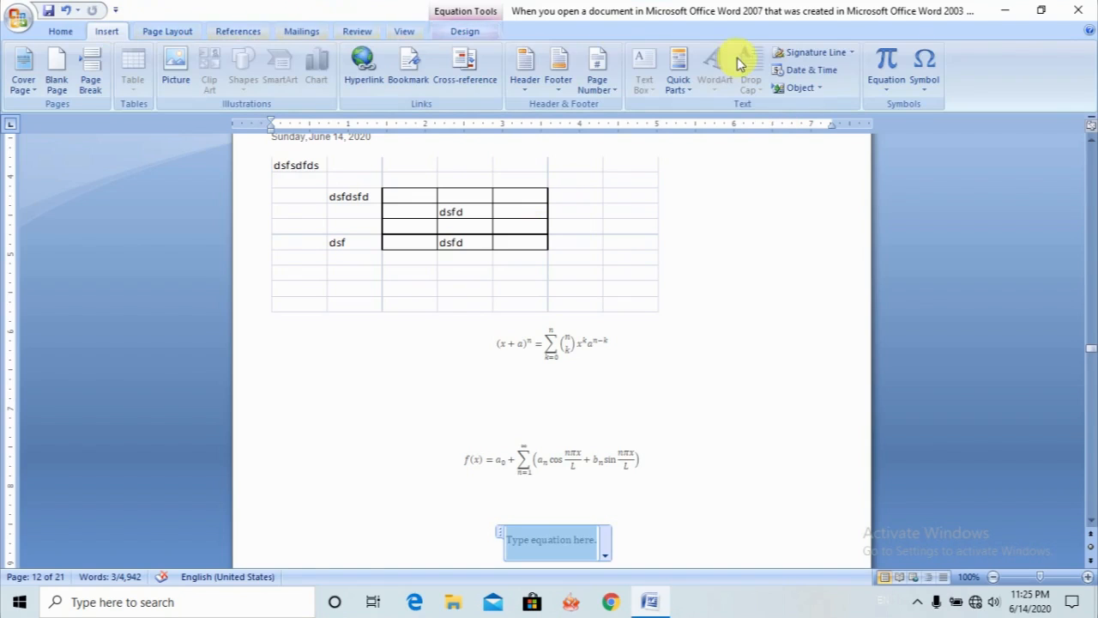
click(925, 96)
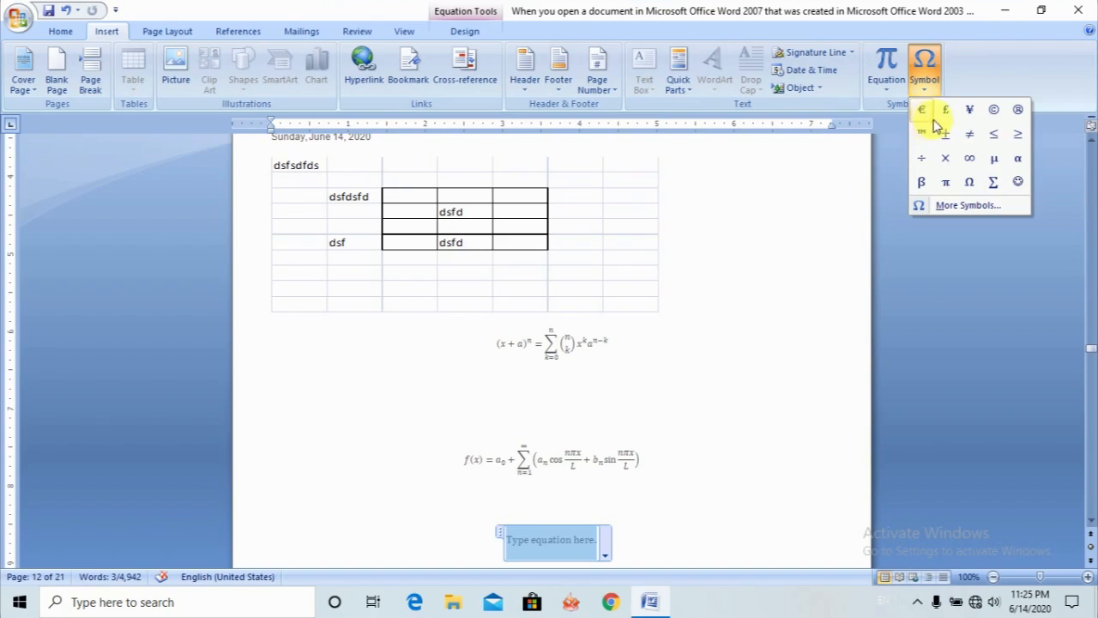
click(954, 205)
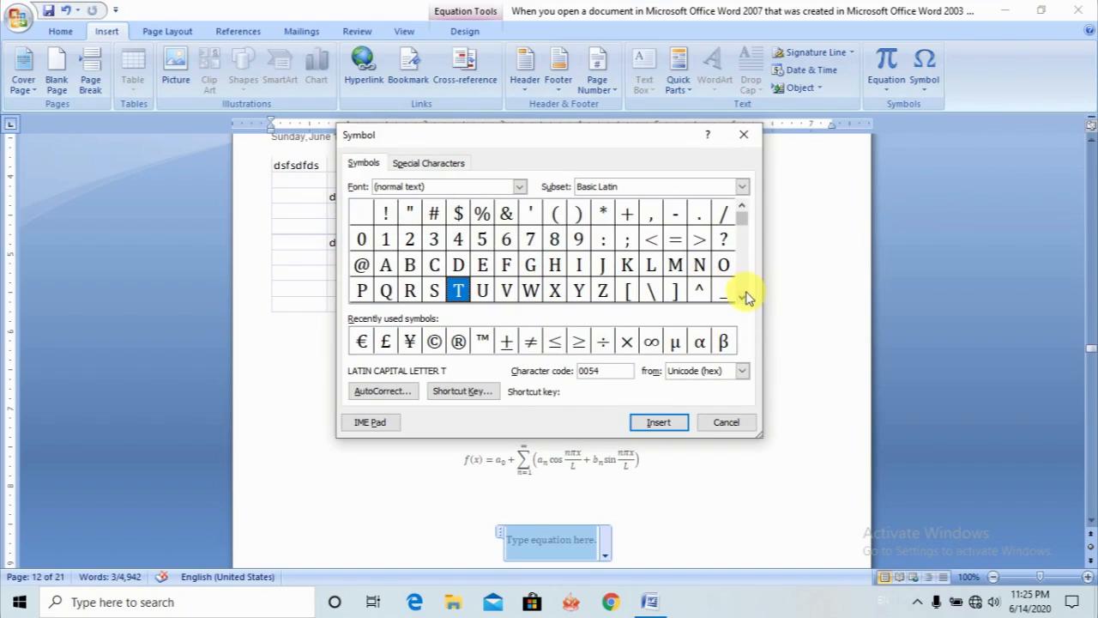
drag(742, 297, 743, 297)
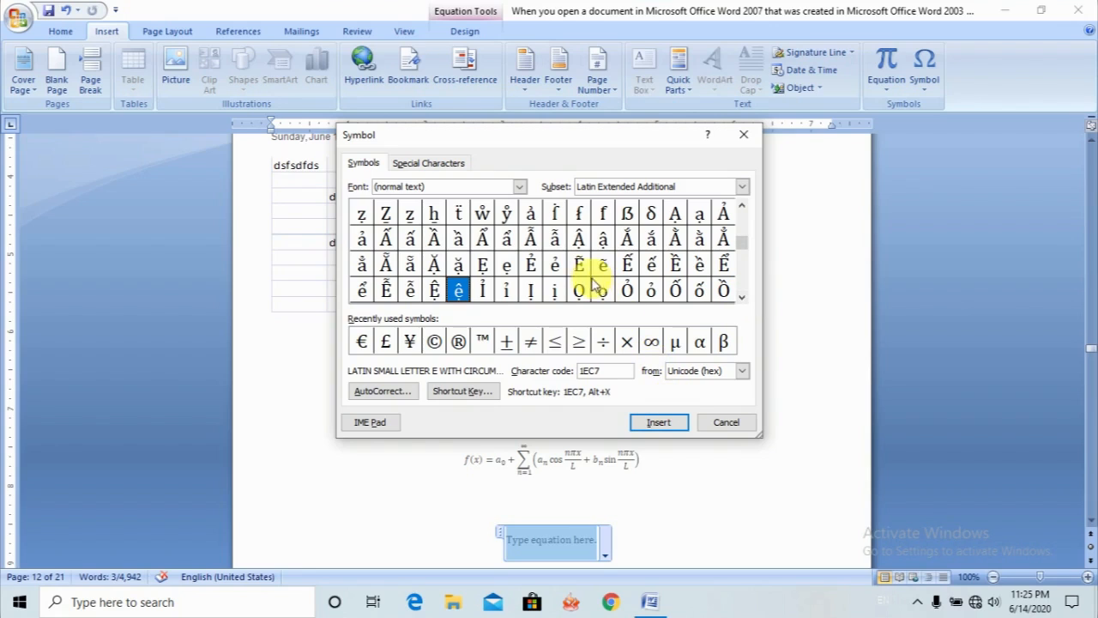
click(657, 421)
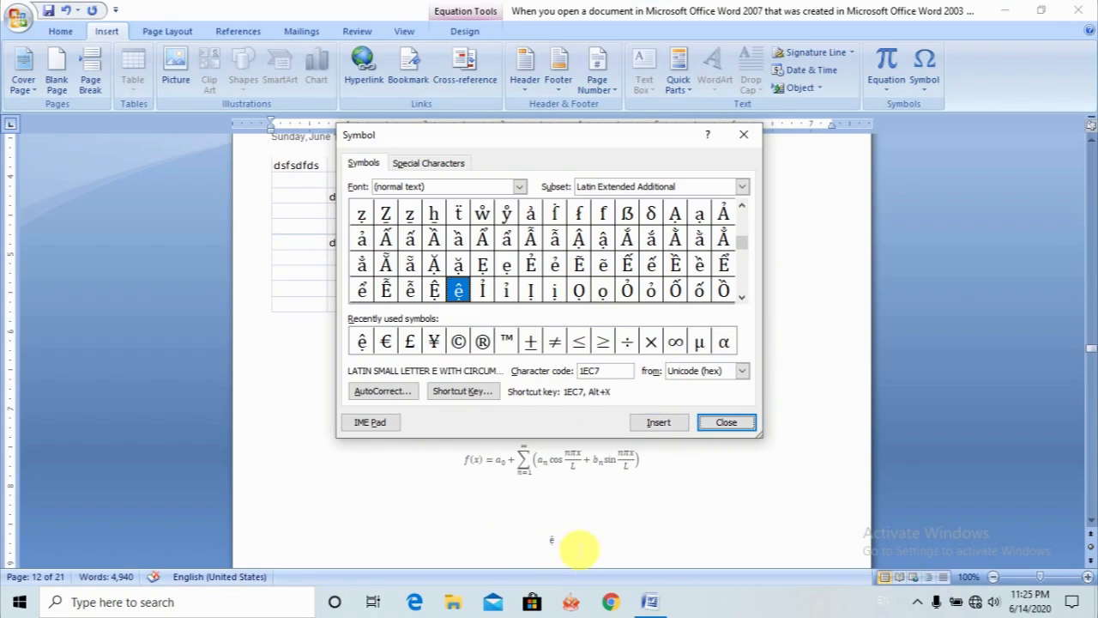
- Enlarge the inserted ệ symbol to font size 72, close the Symbol dialog and view the symbol on page 12
click(573, 546)
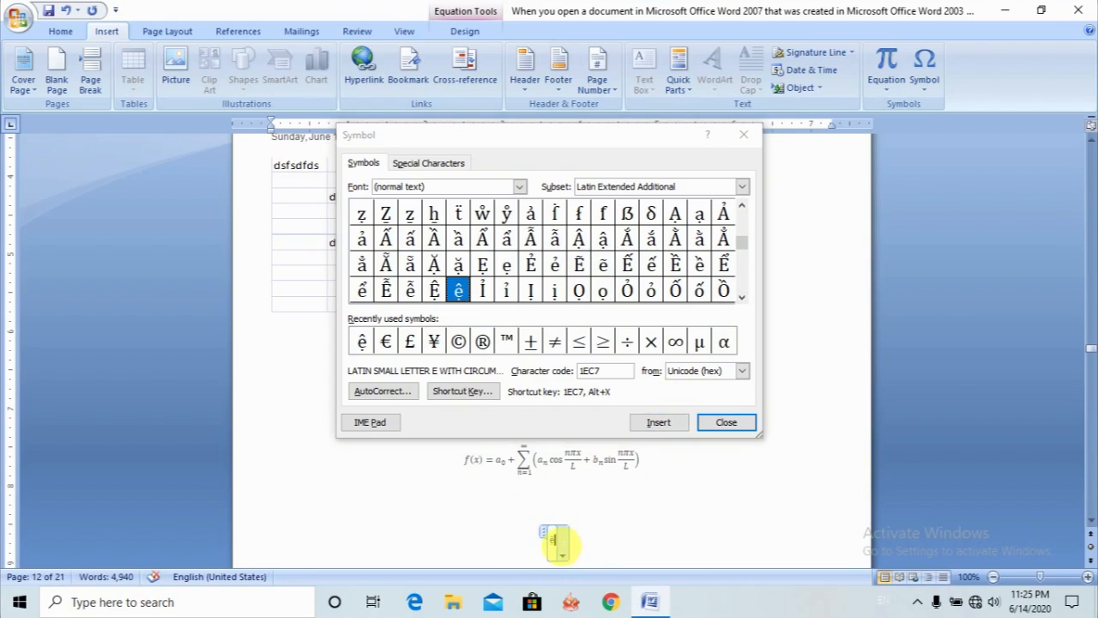
click(58, 32)
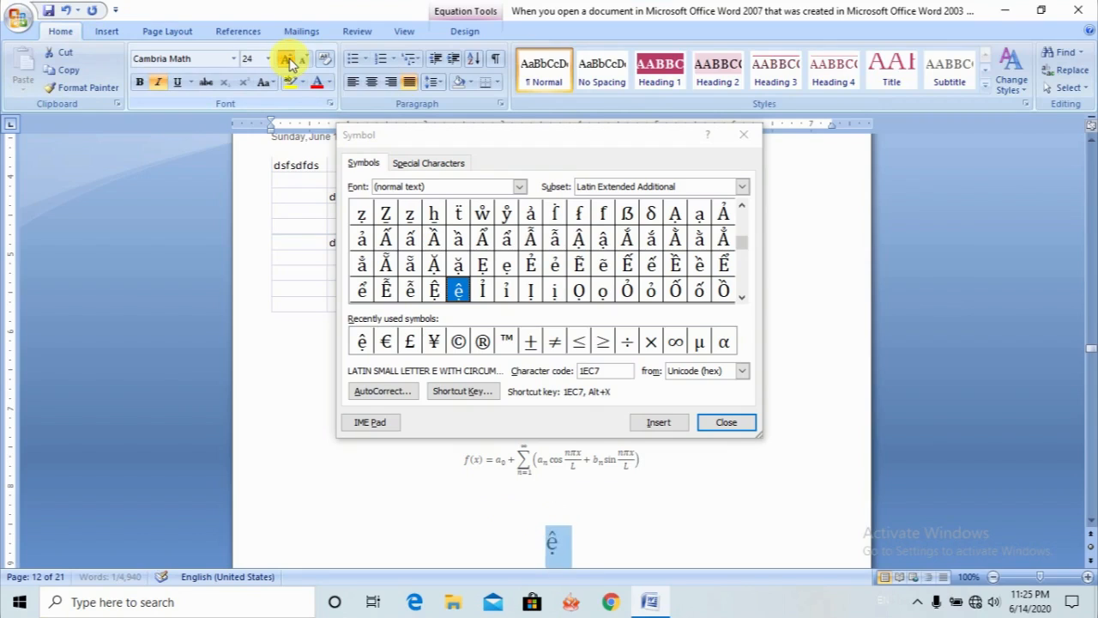
click(289, 61)
click(288, 61)
click(289, 61)
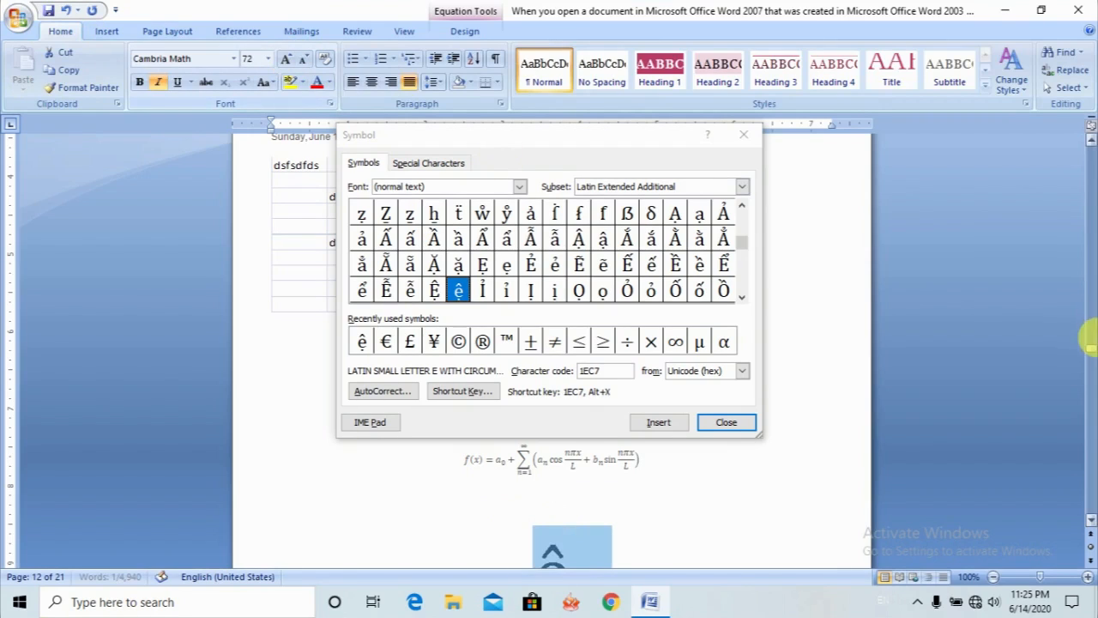
click(1090, 518)
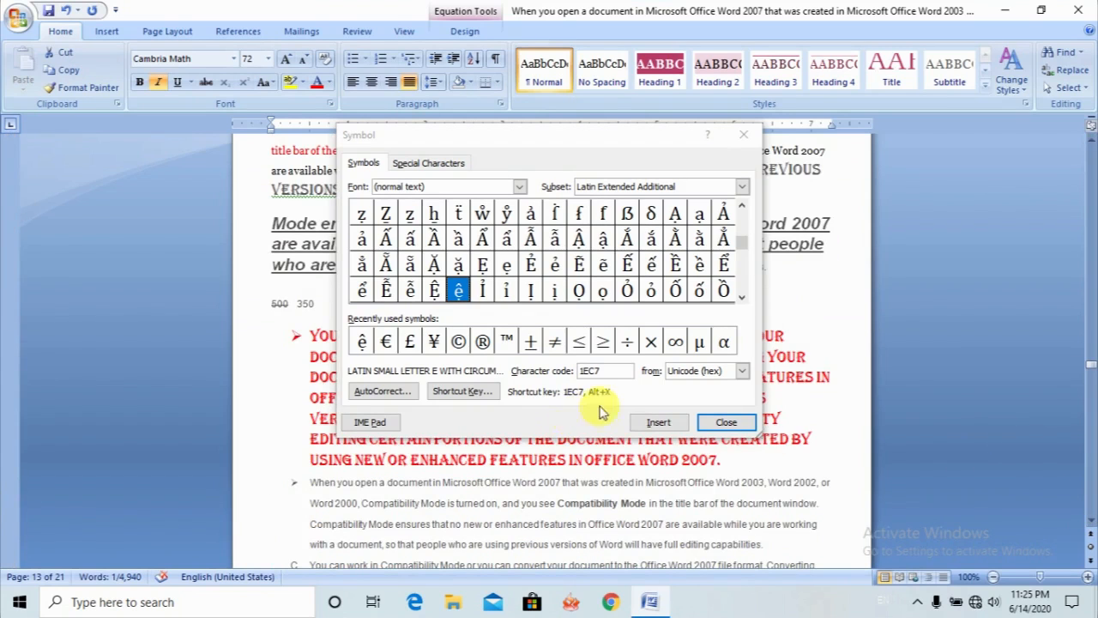
click(729, 421)
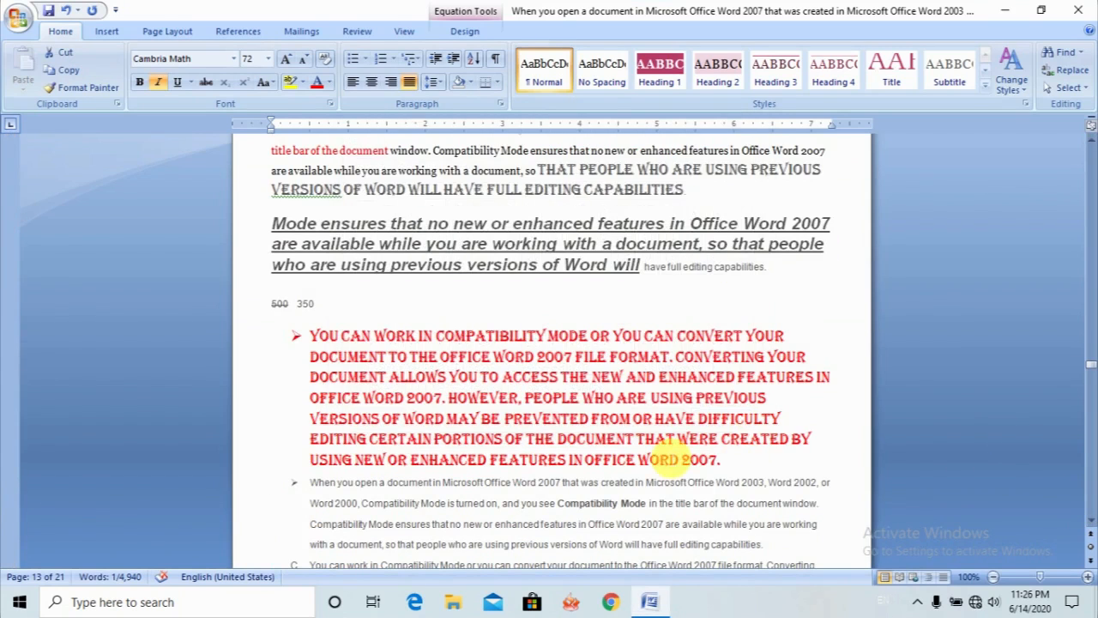
scroll(725, 421, up, 10)
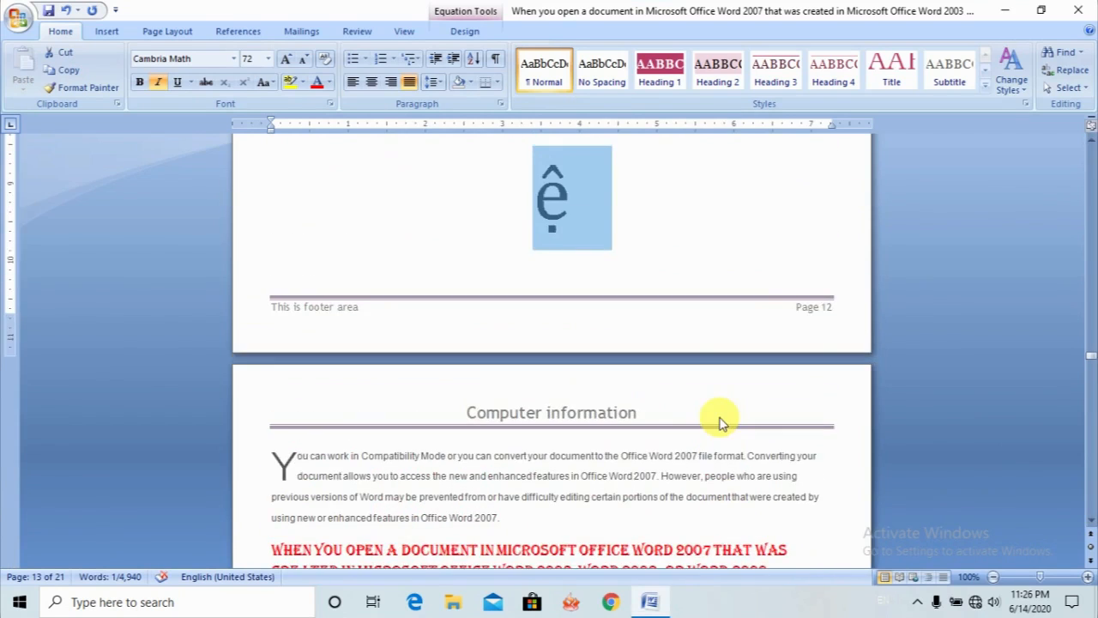
scroll(721, 420, up, 3)
scroll(502, 319, up, 1)
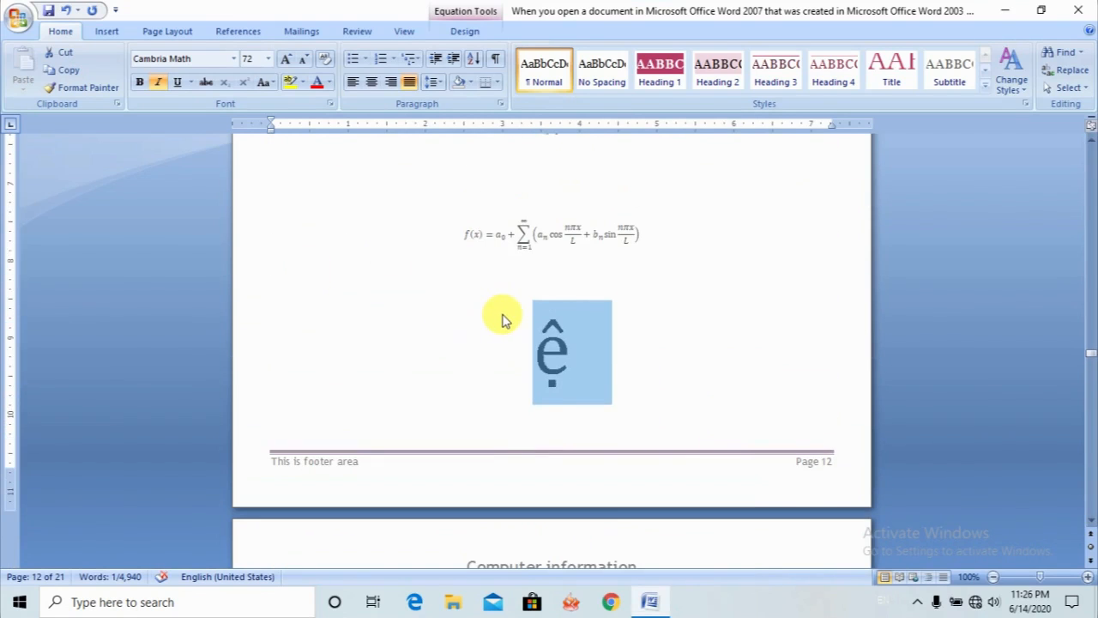